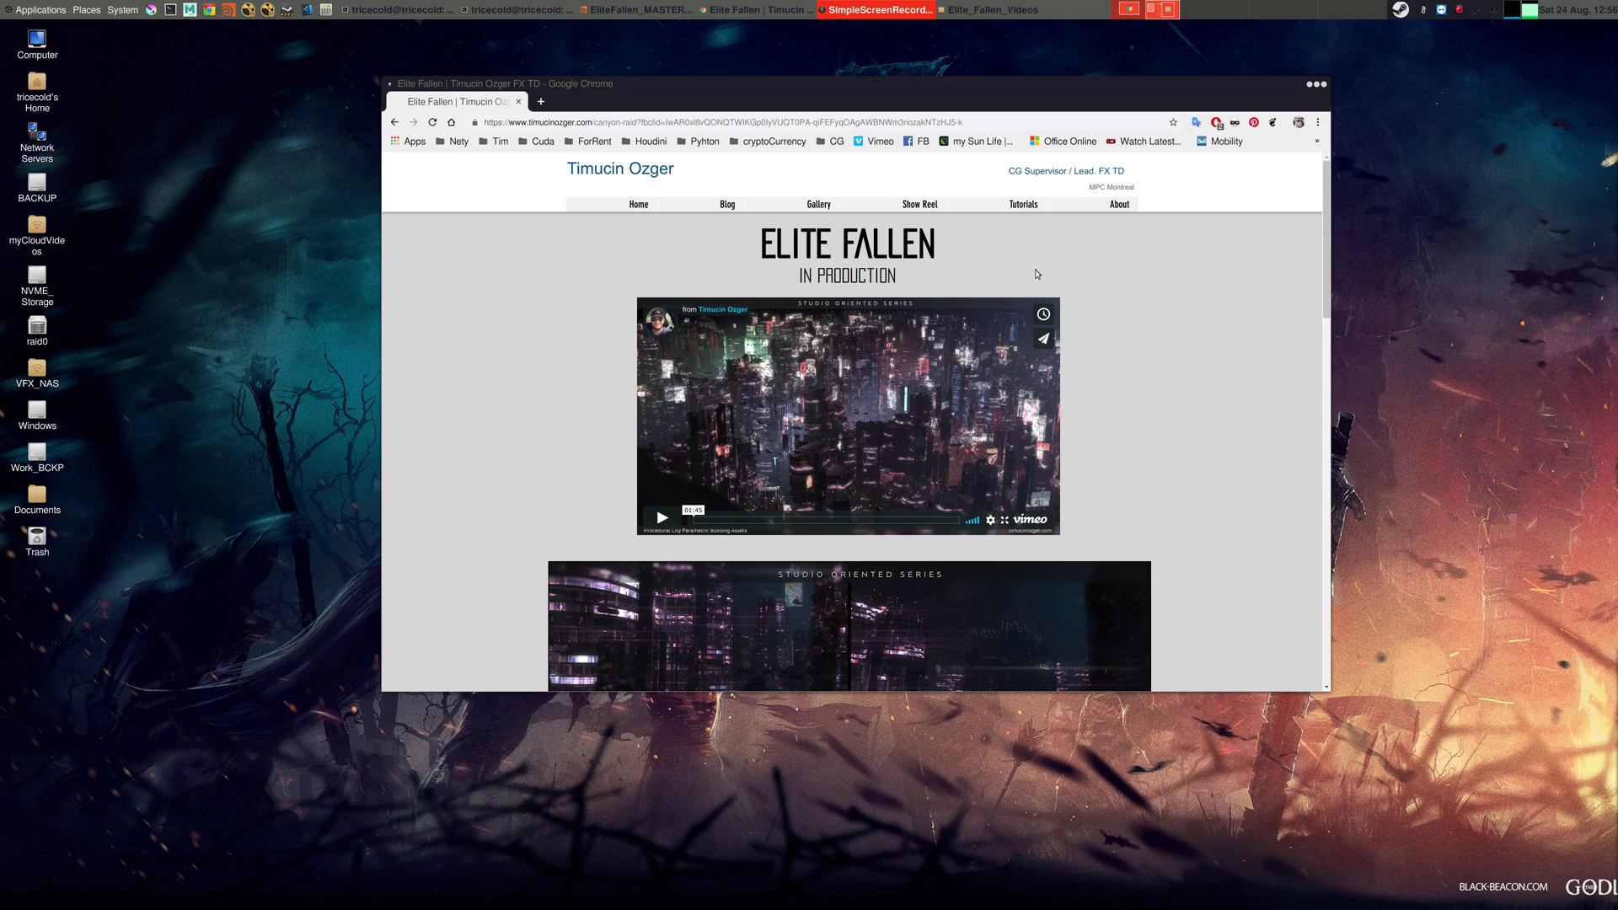
- Open the Production Oriented tutorial page and skim through its helicopter trailer video, stopping playback at the end
mouse_move(1022, 205)
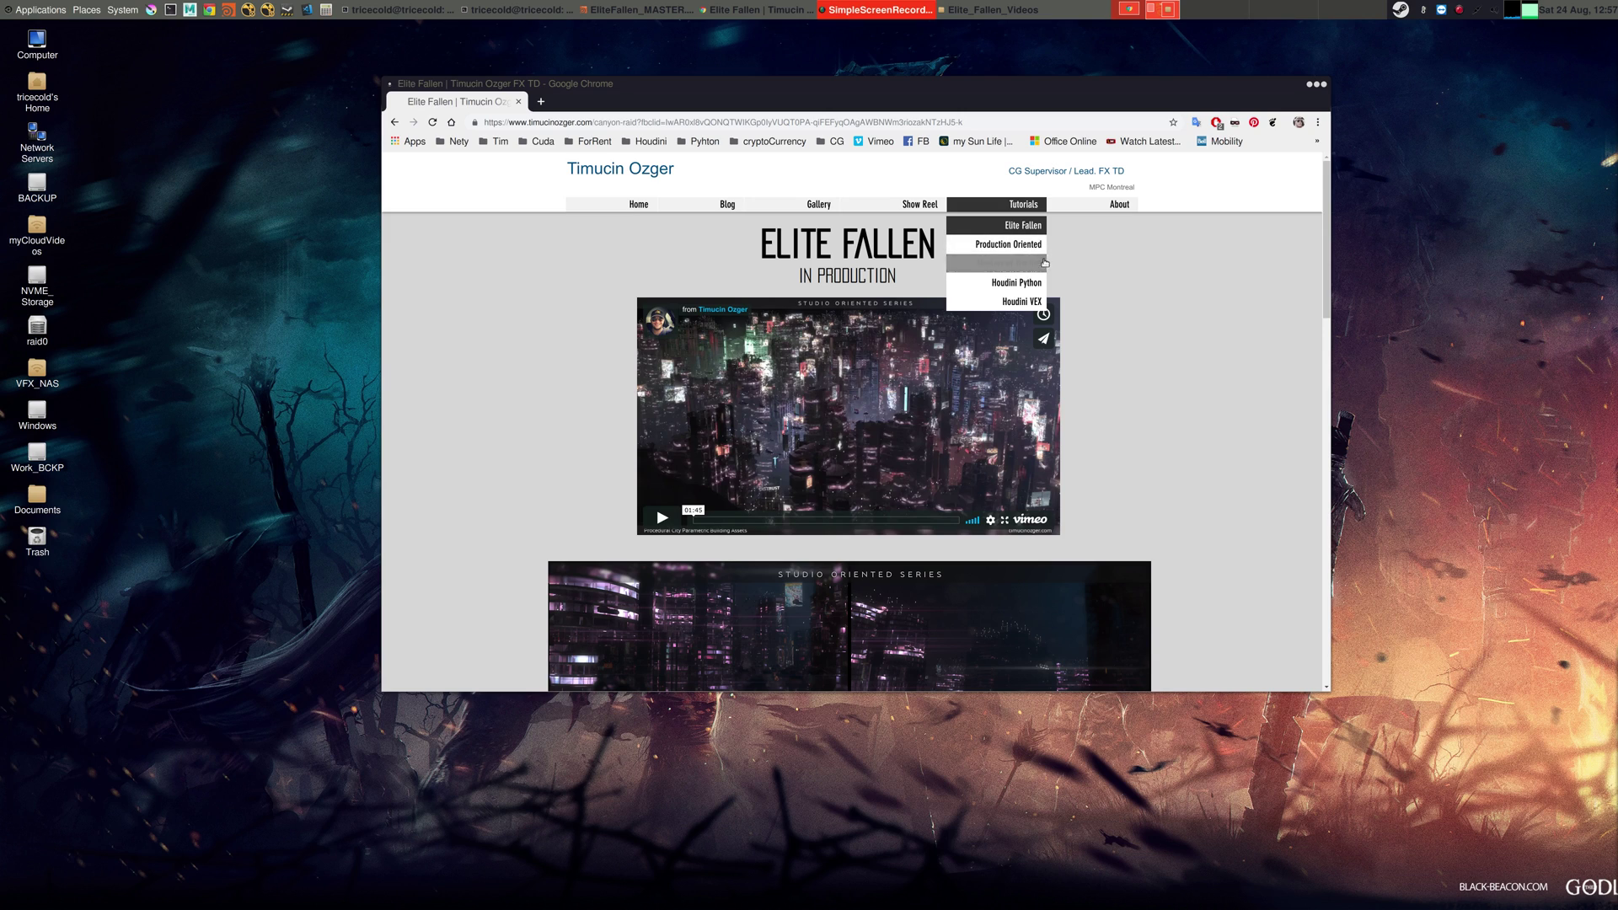
left_click(1024, 245)
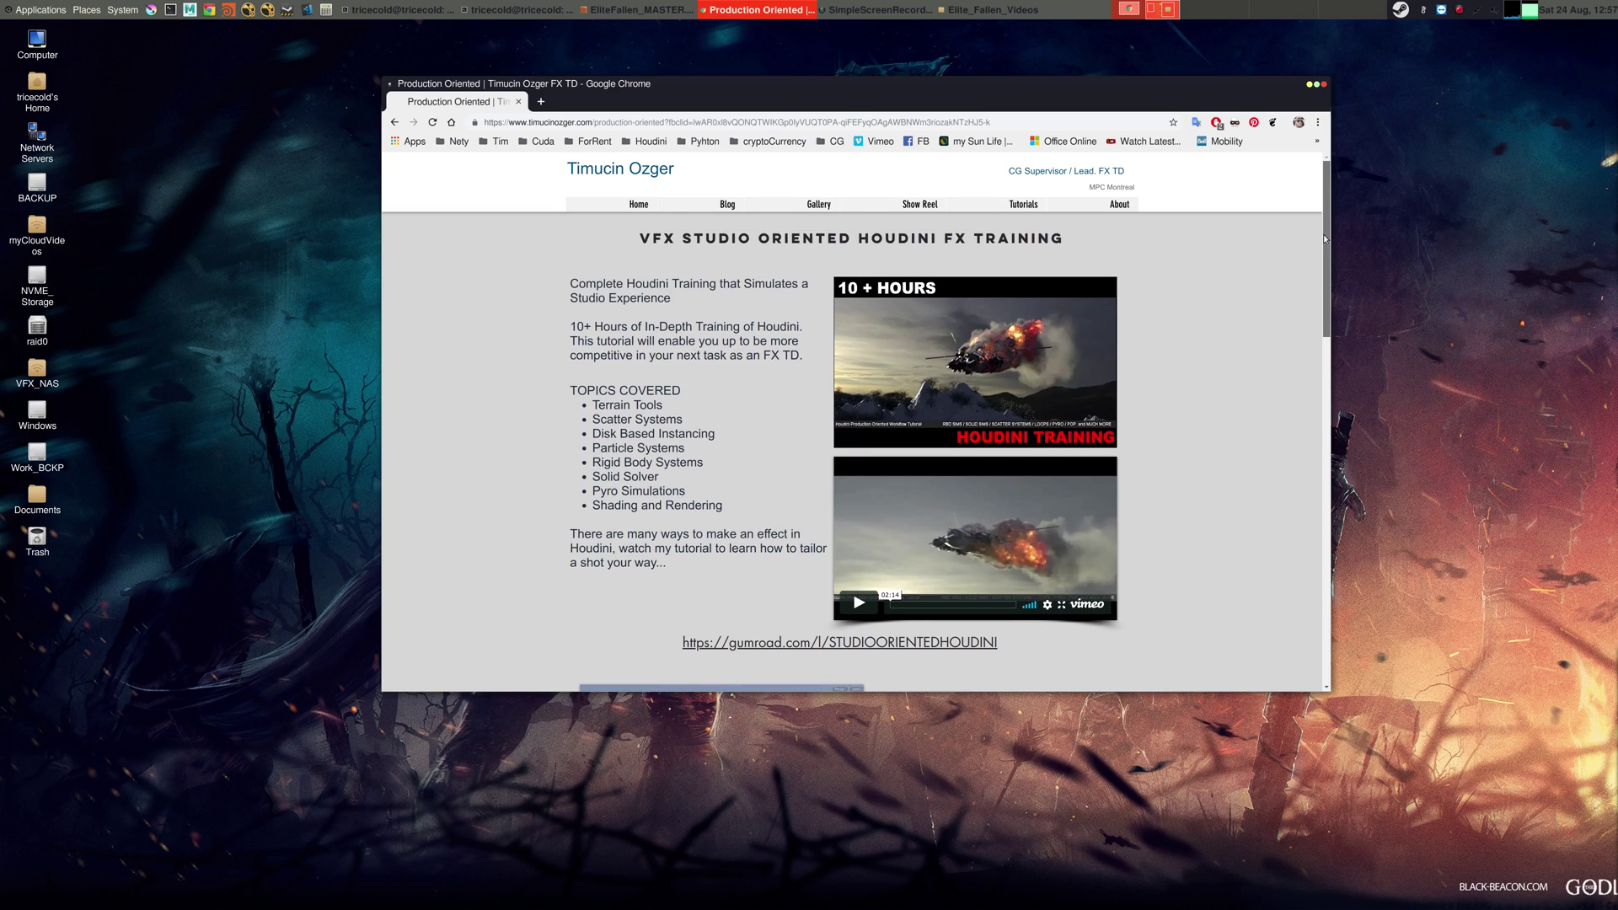
scroll(1324, 239, "down", 3)
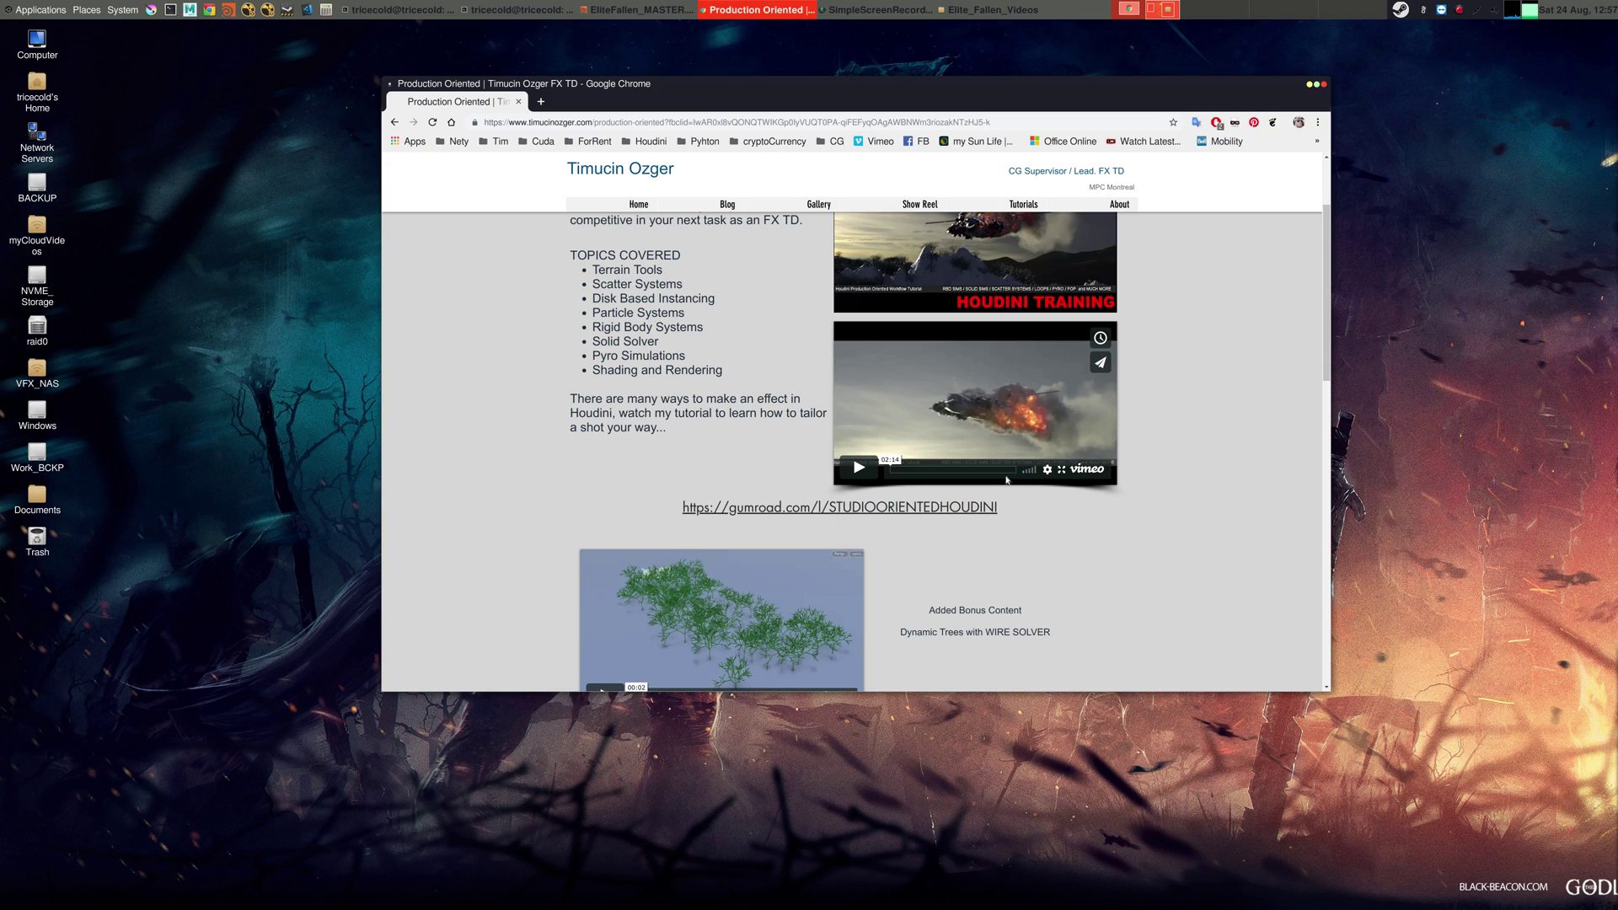
left_click(858, 468)
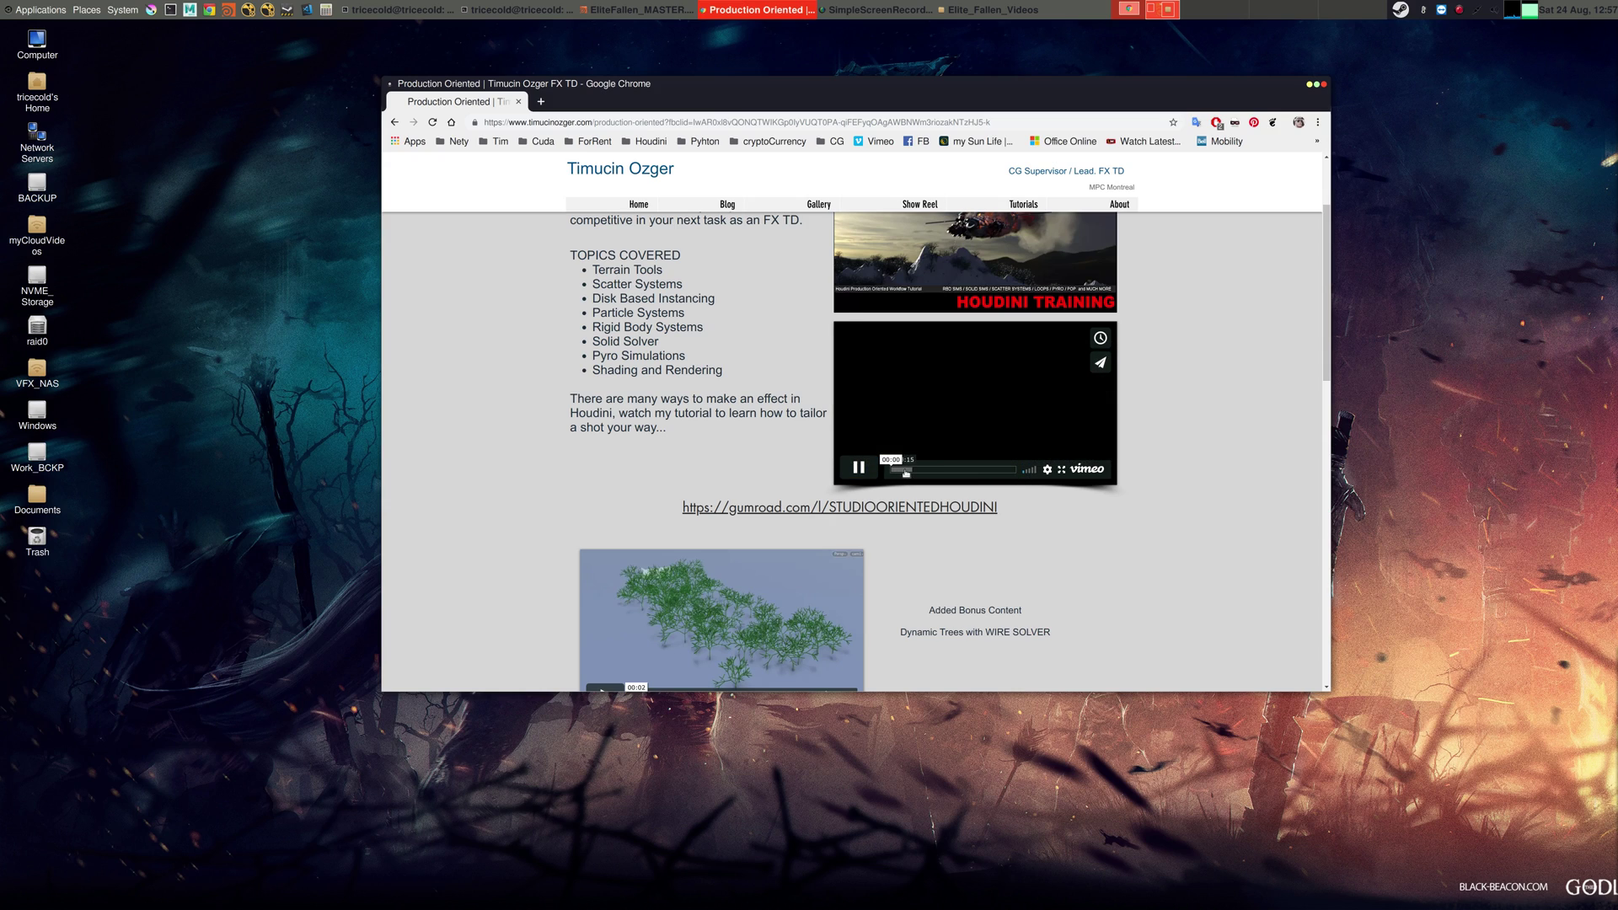
left_click(905, 470)
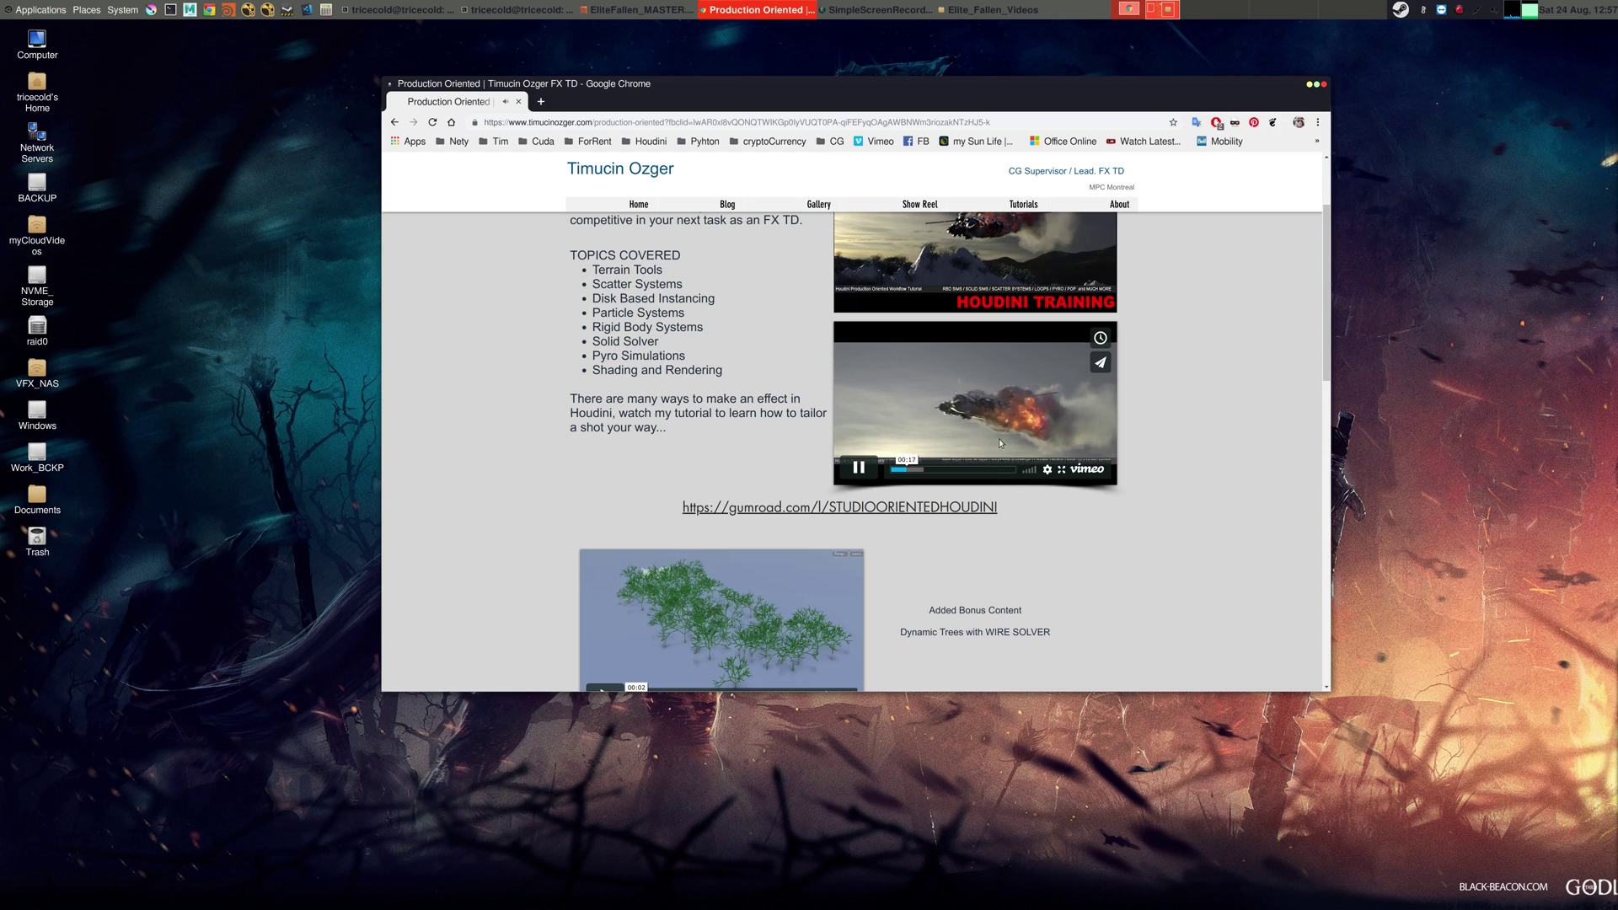
left_click(922, 471)
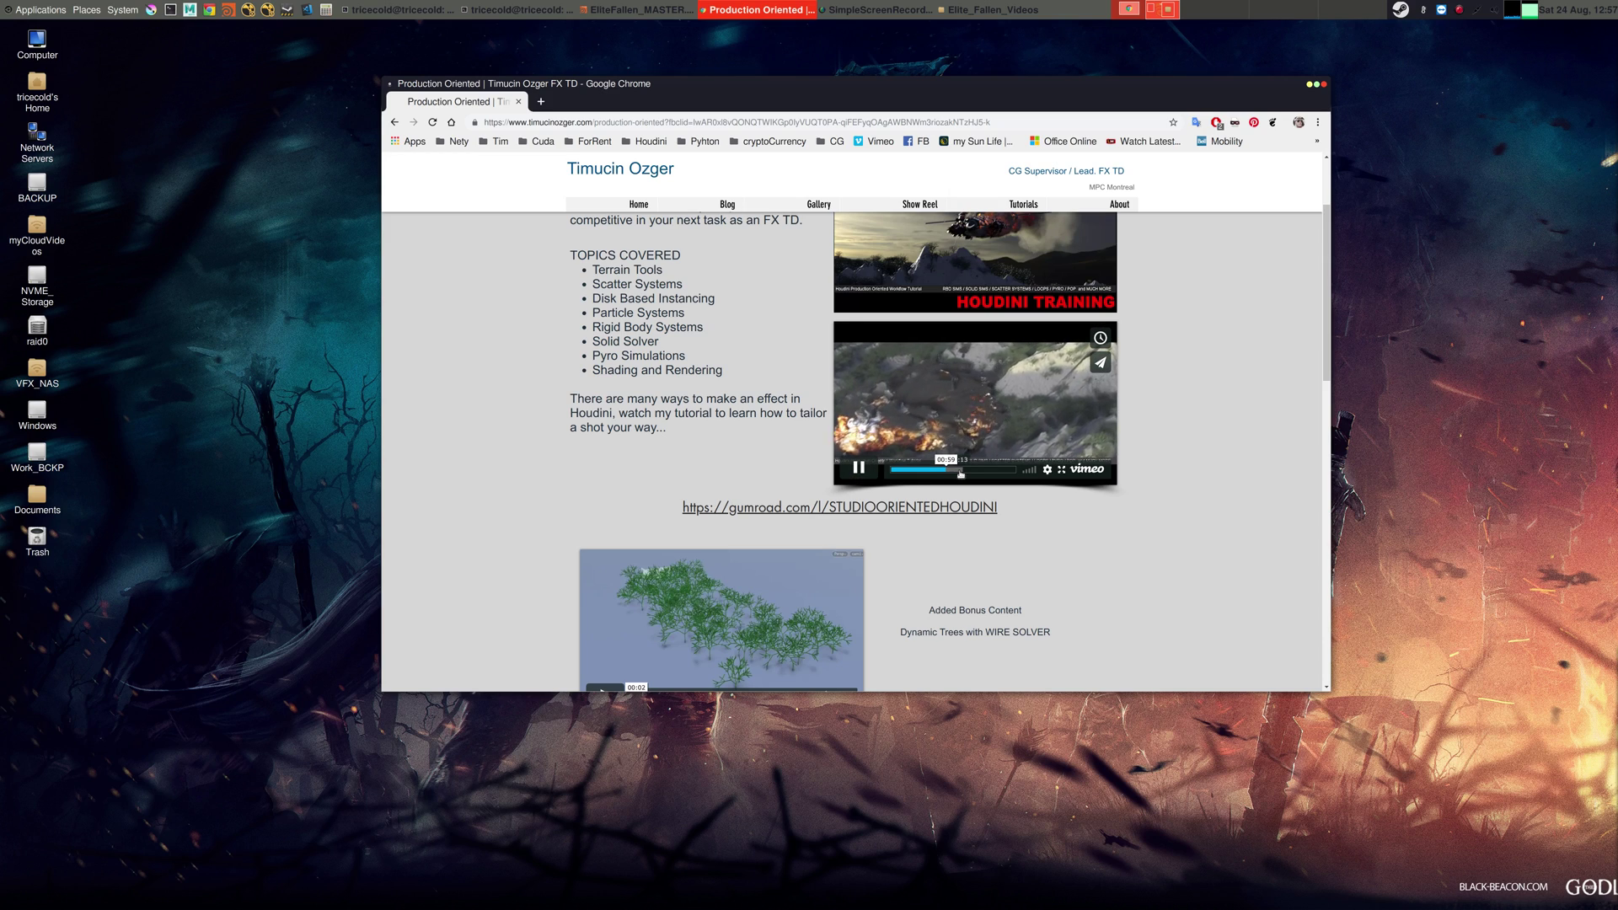
left_click(960, 471)
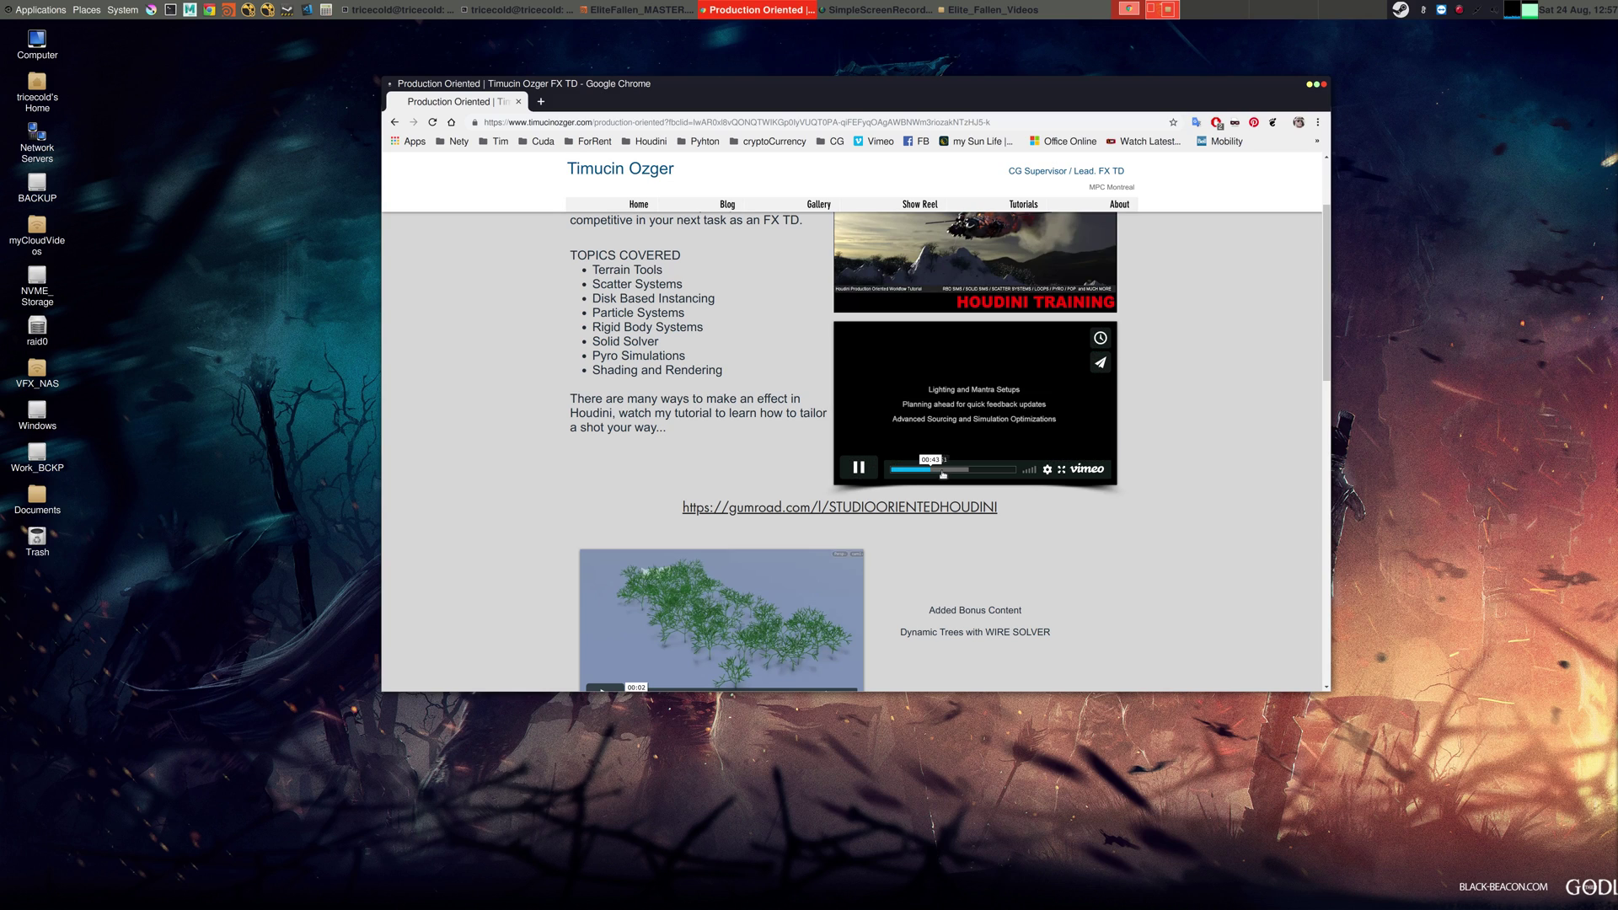
left_click(976, 470)
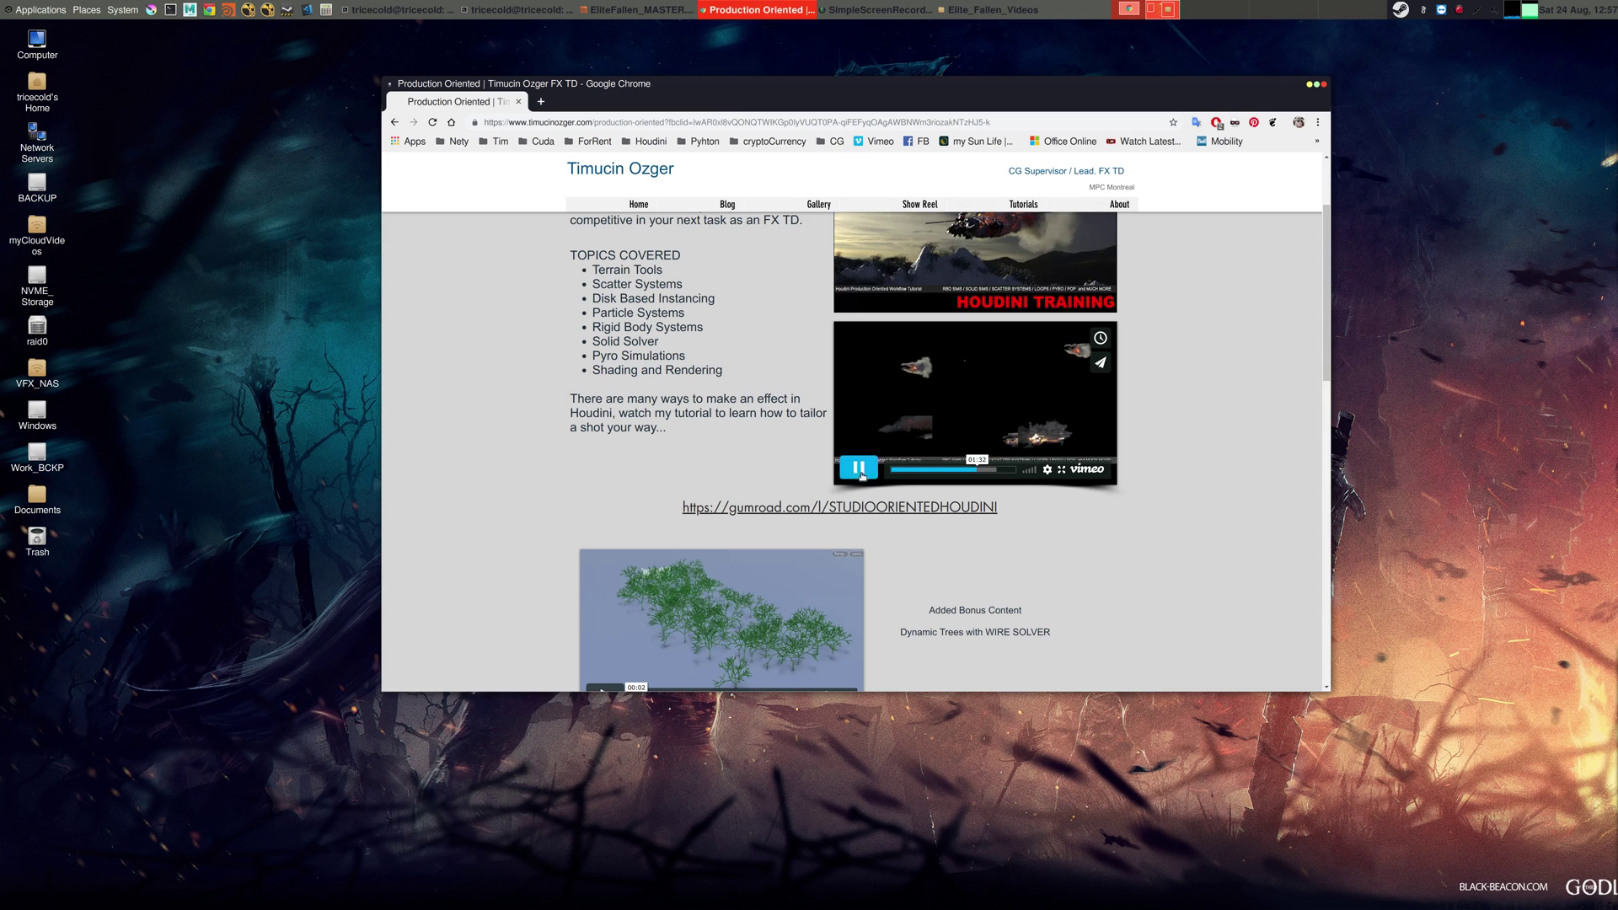
left_click(861, 472)
left_click(891, 471)
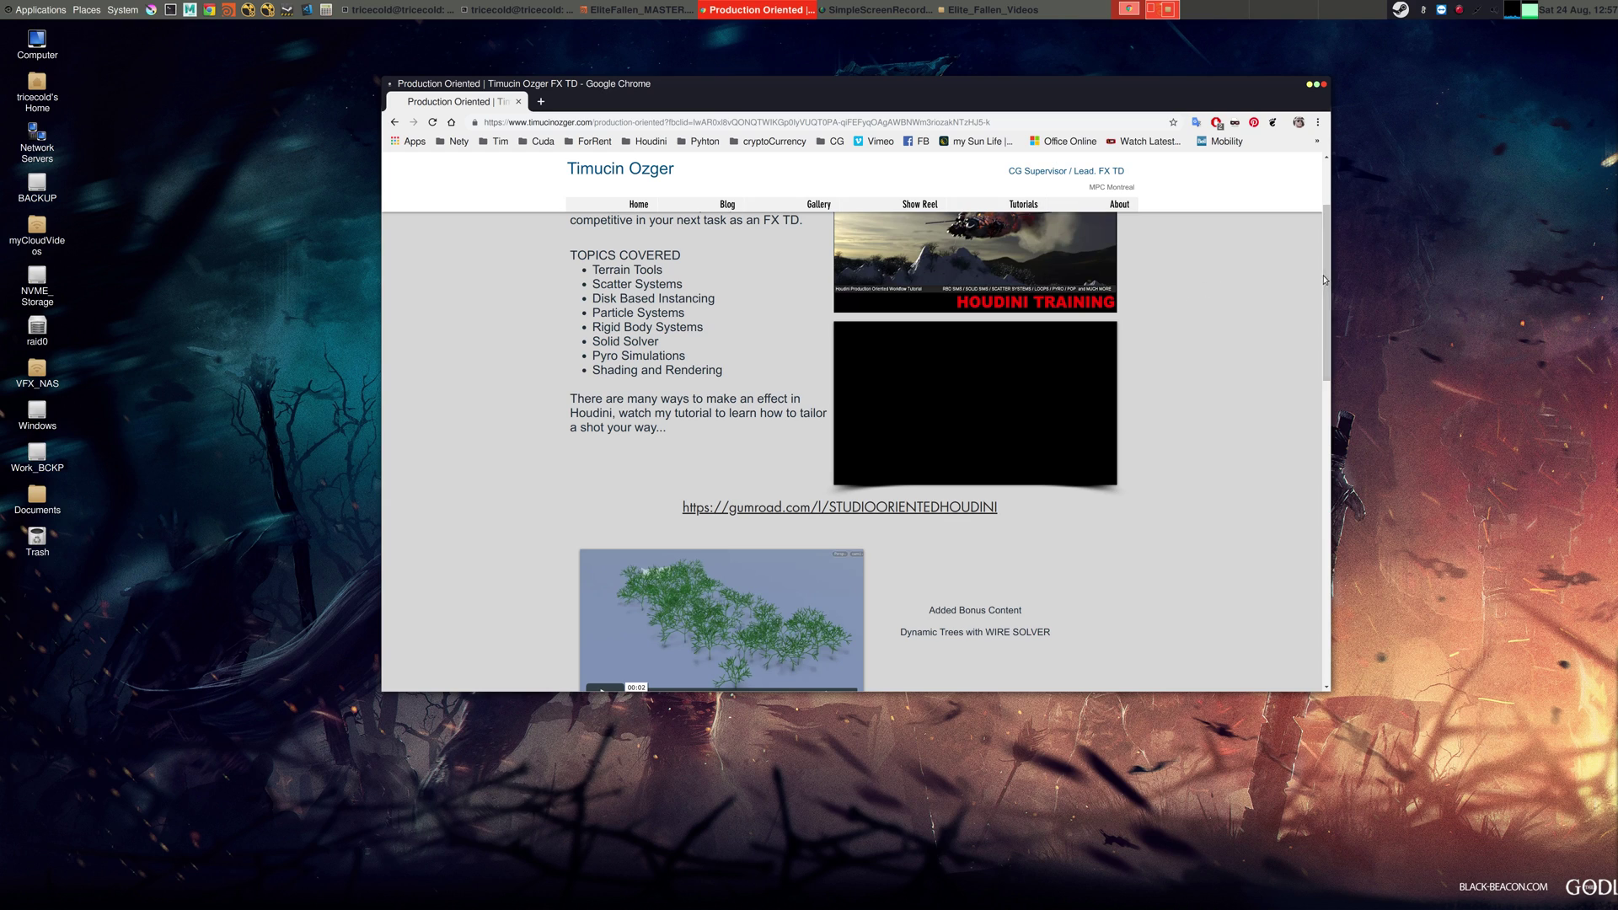
- Open the Masters of The Sea tutorial page and play its trailer from about 00:13, stopping it at the end
scroll(1316, 278, "up", 3)
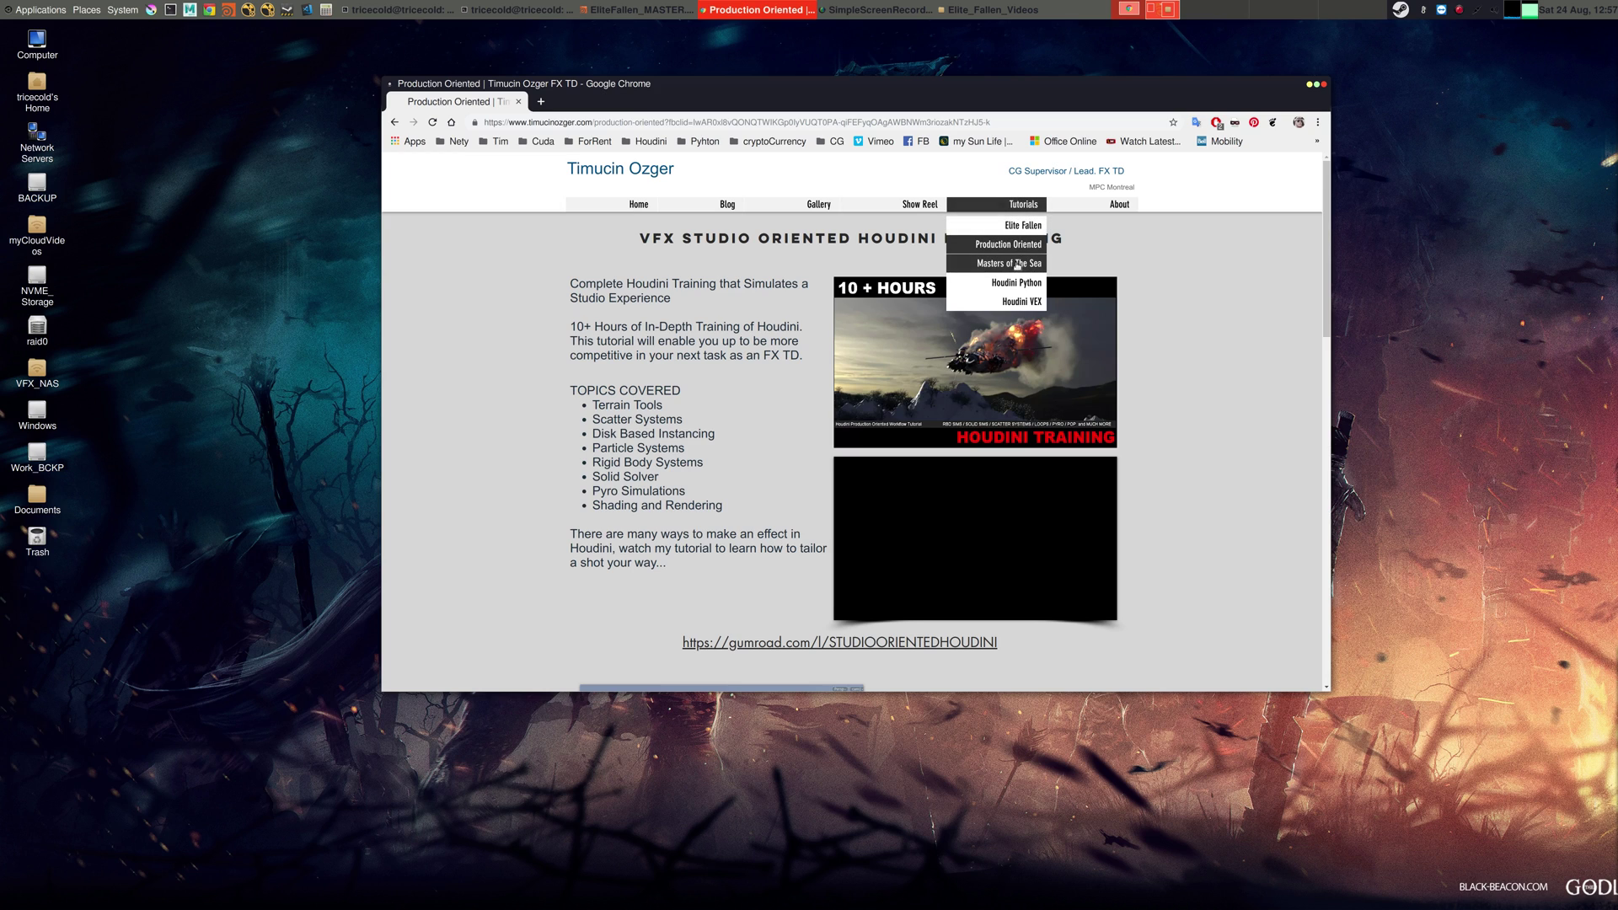
left_click(1026, 263)
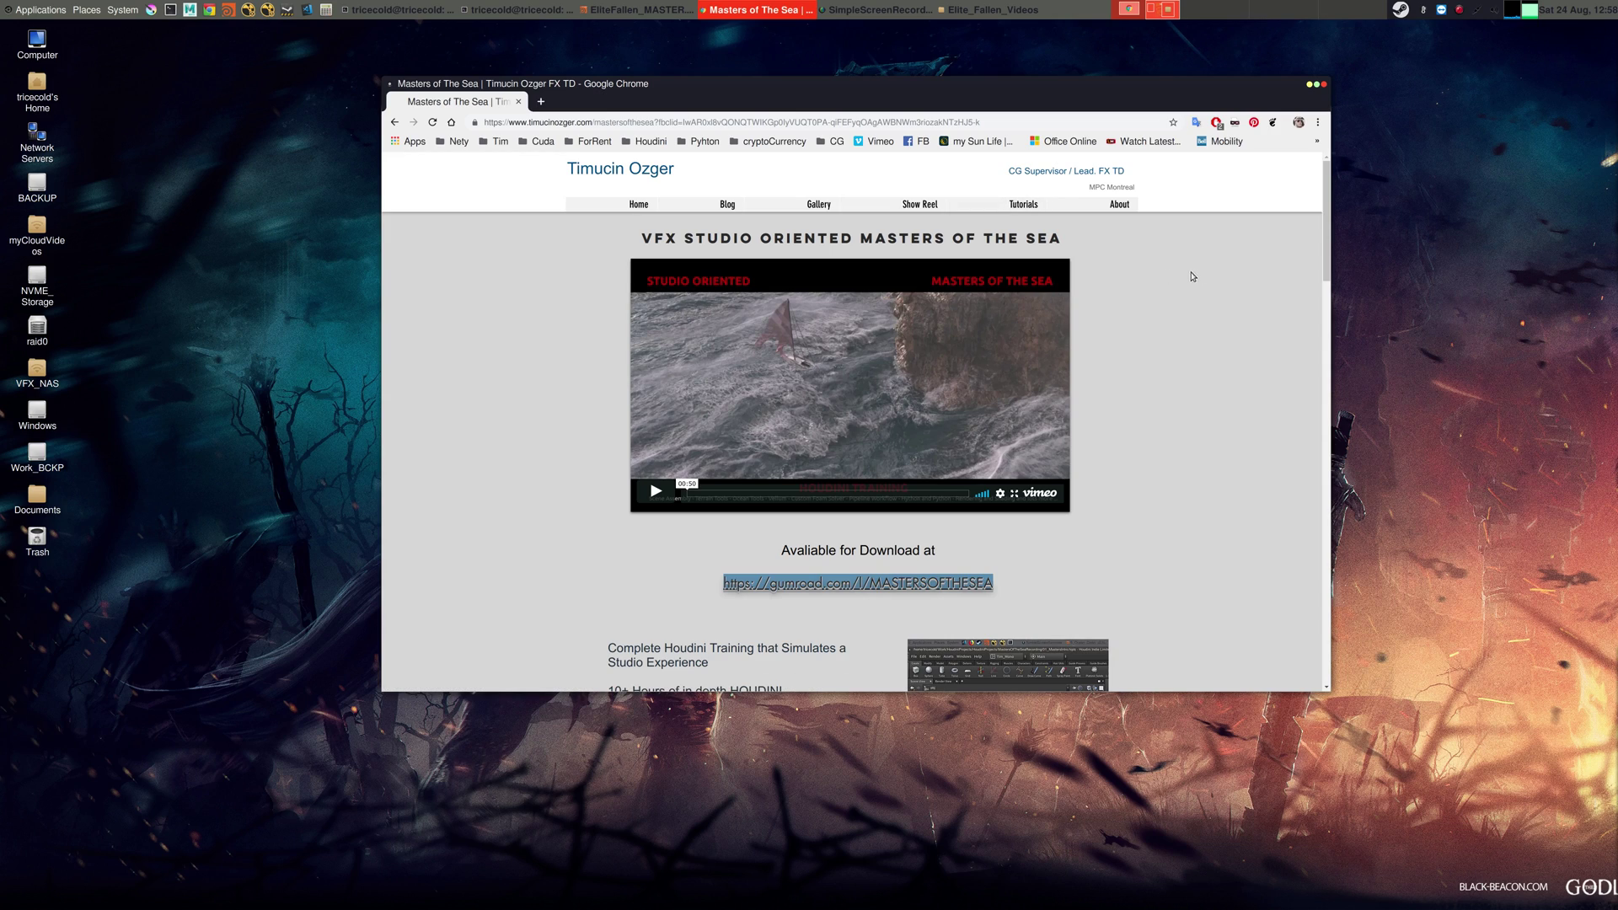
left_click_drag(1329, 255, 1326, 251)
left_click(658, 494)
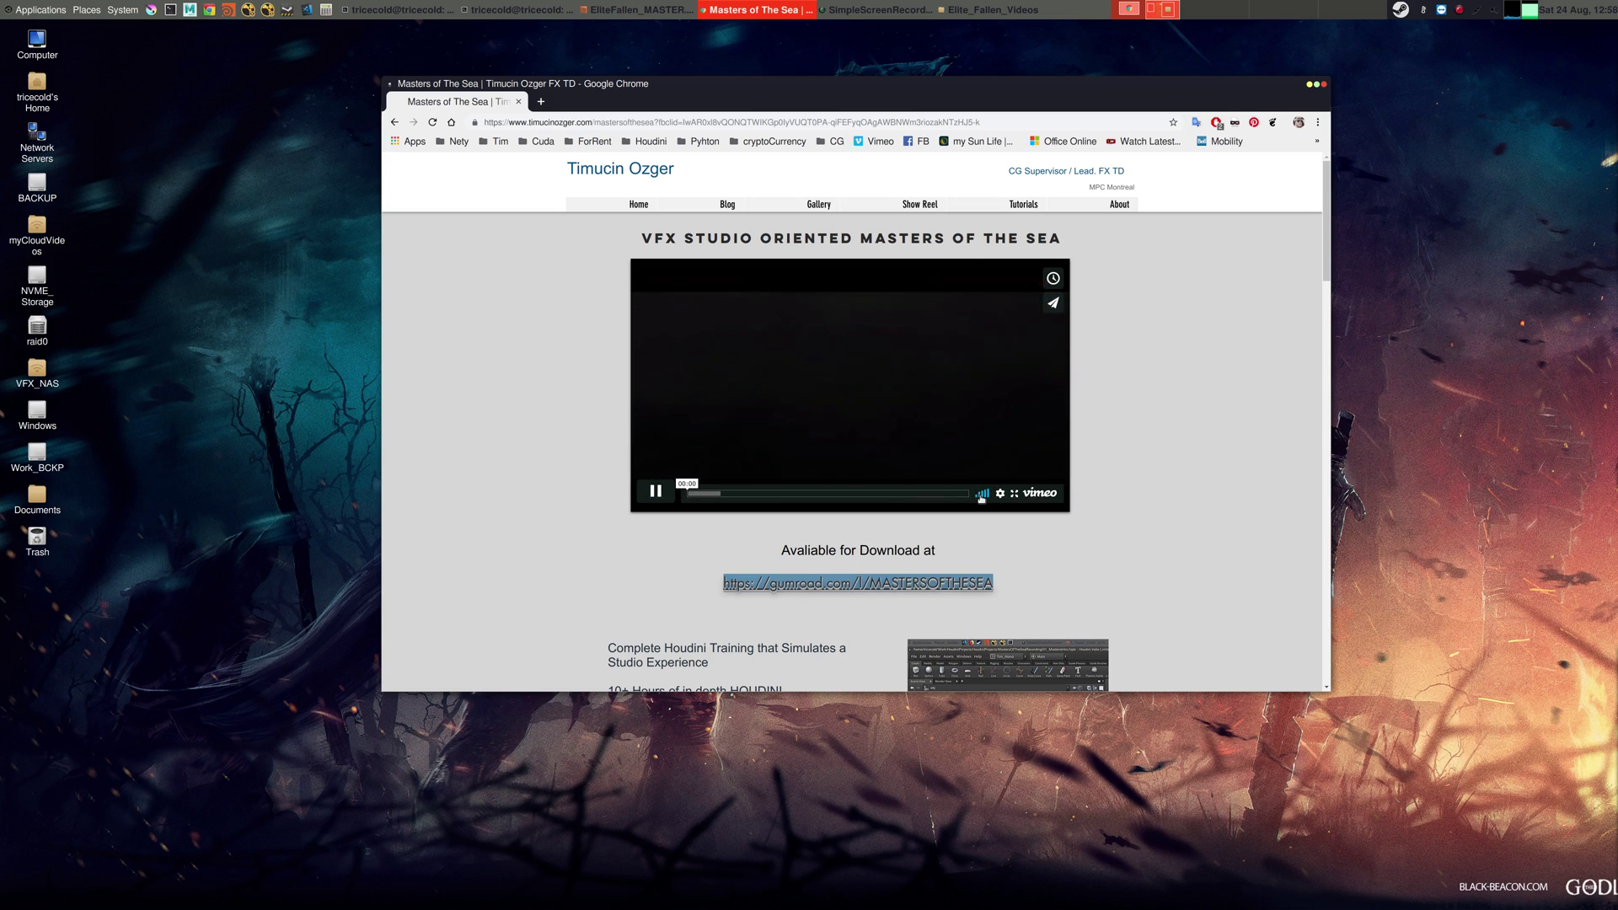
left_click(759, 494)
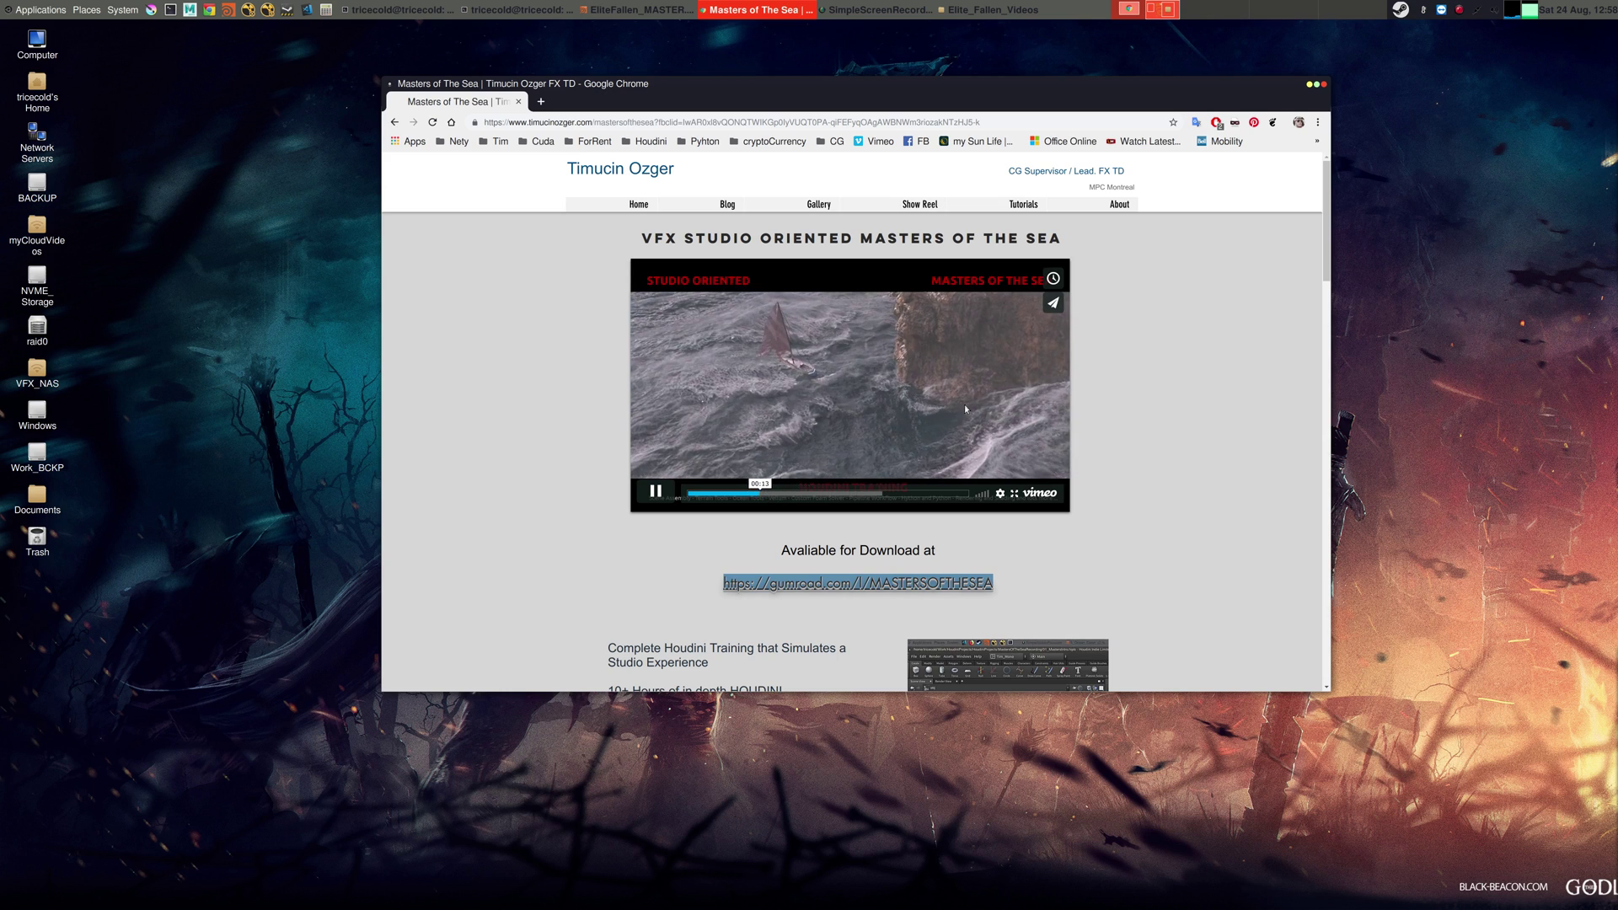
left_click(670, 487)
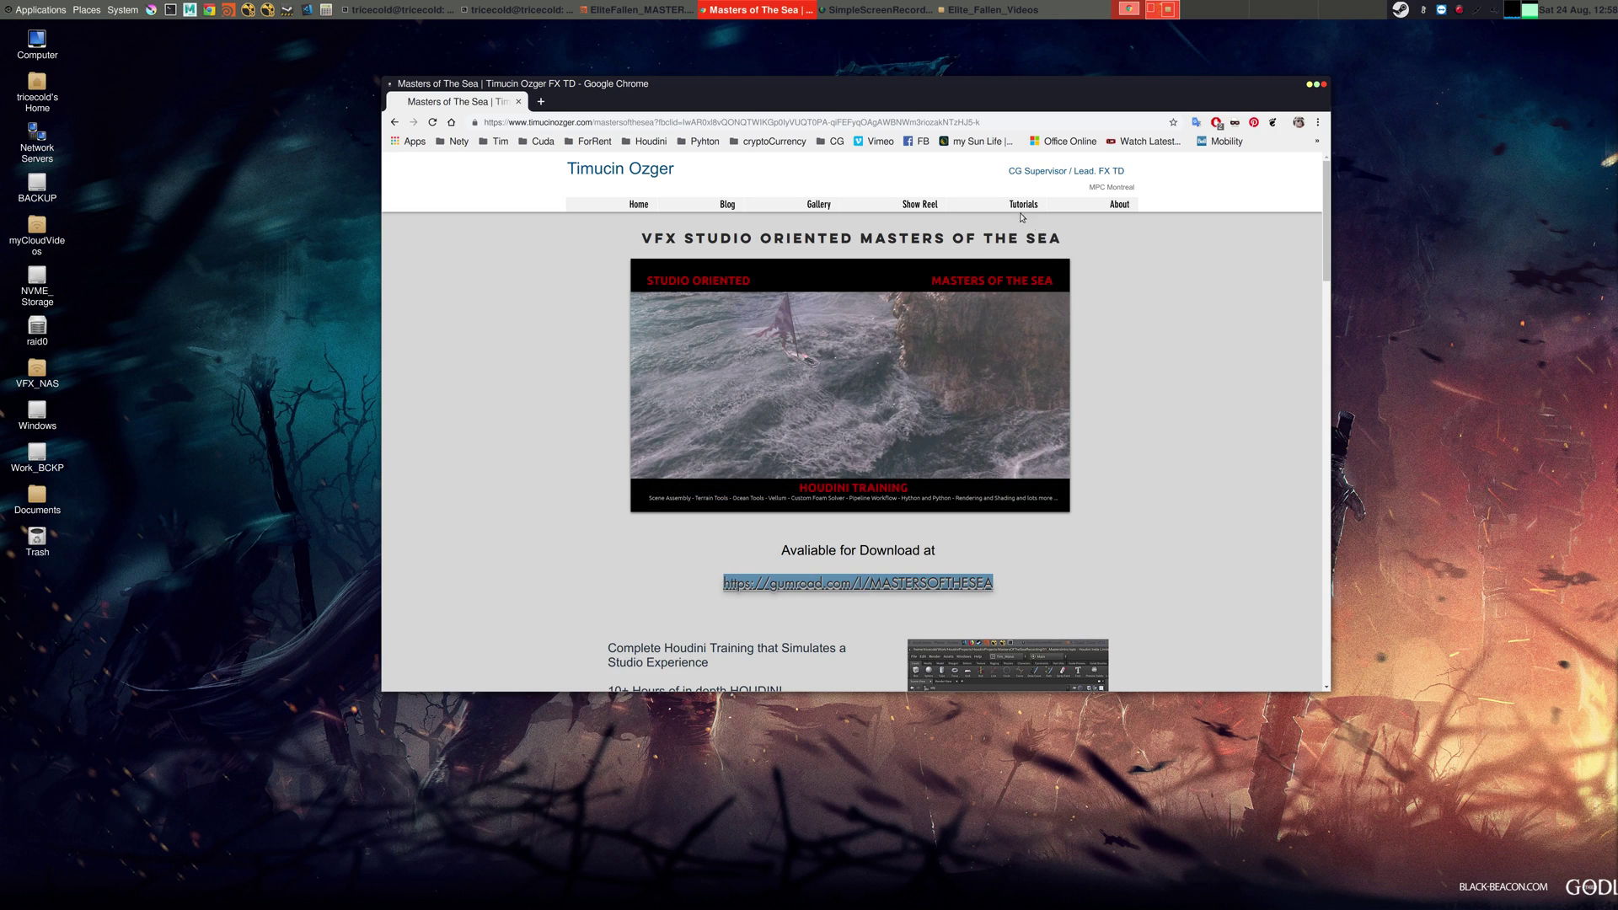
- Open the Elite Fallen tutorial page of the website
mouse_move(1028, 221)
left_click(1025, 253)
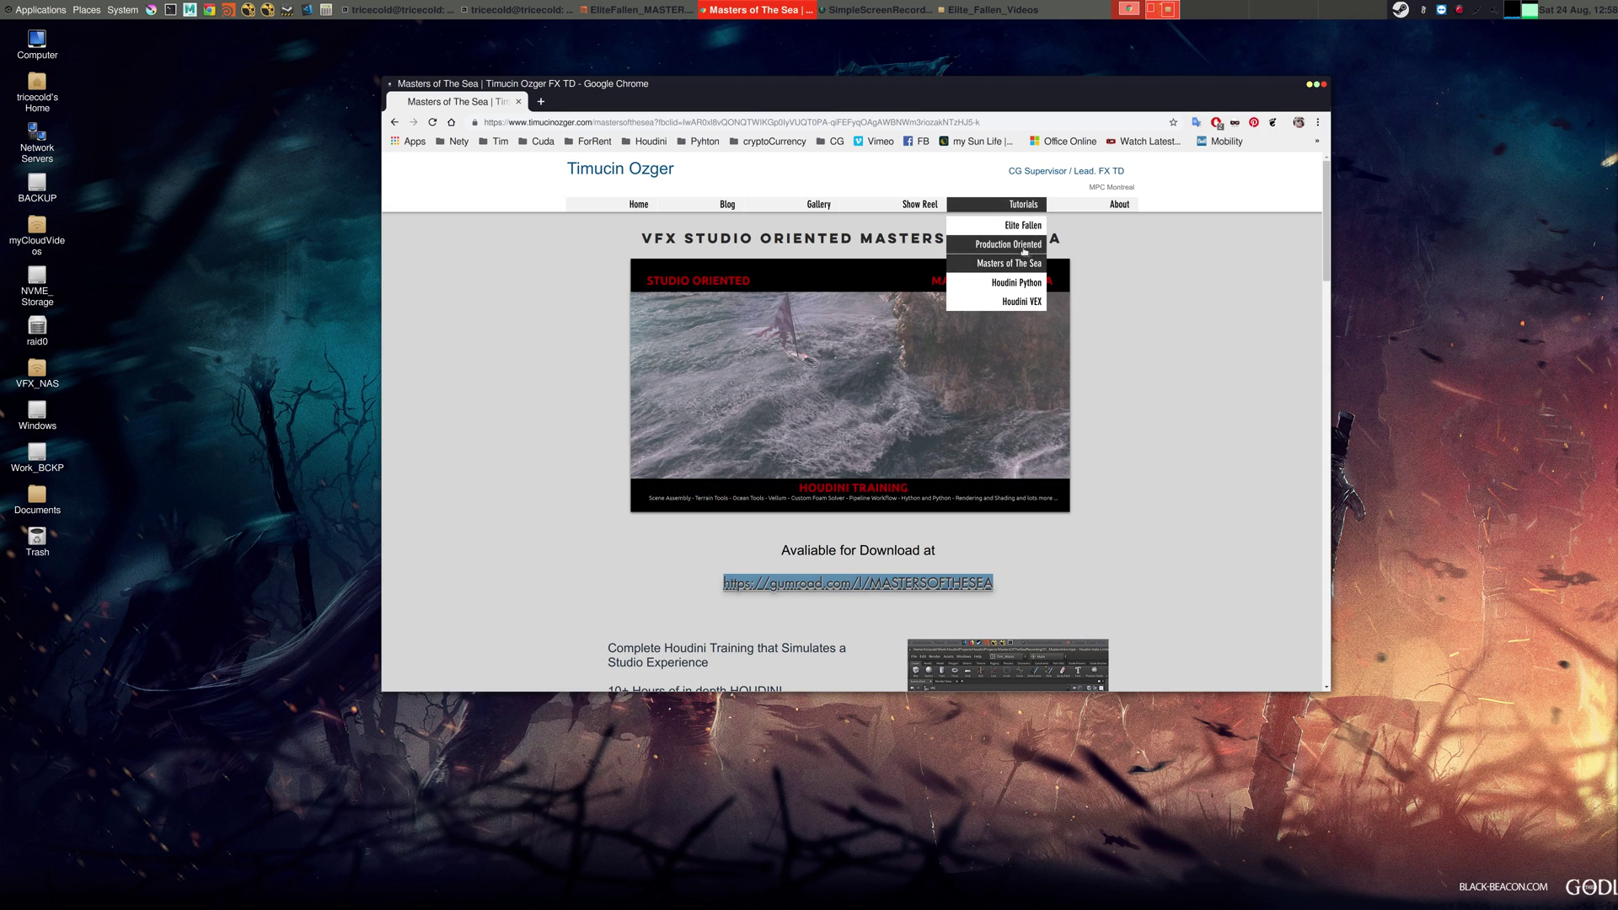
left_click(1019, 248)
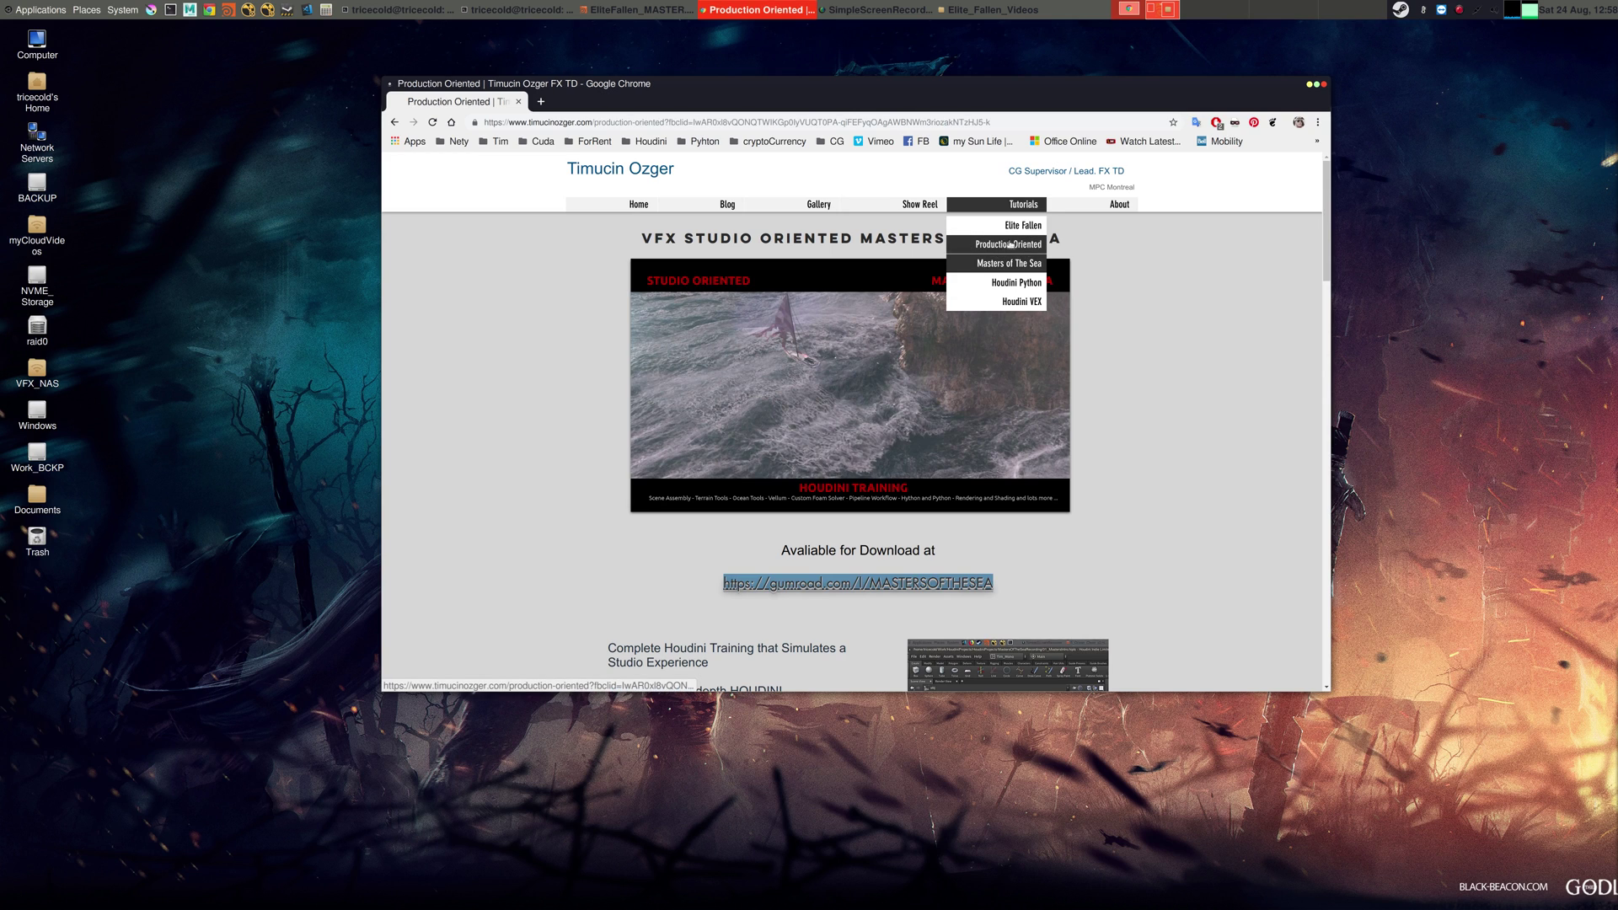
left_click(1019, 225)
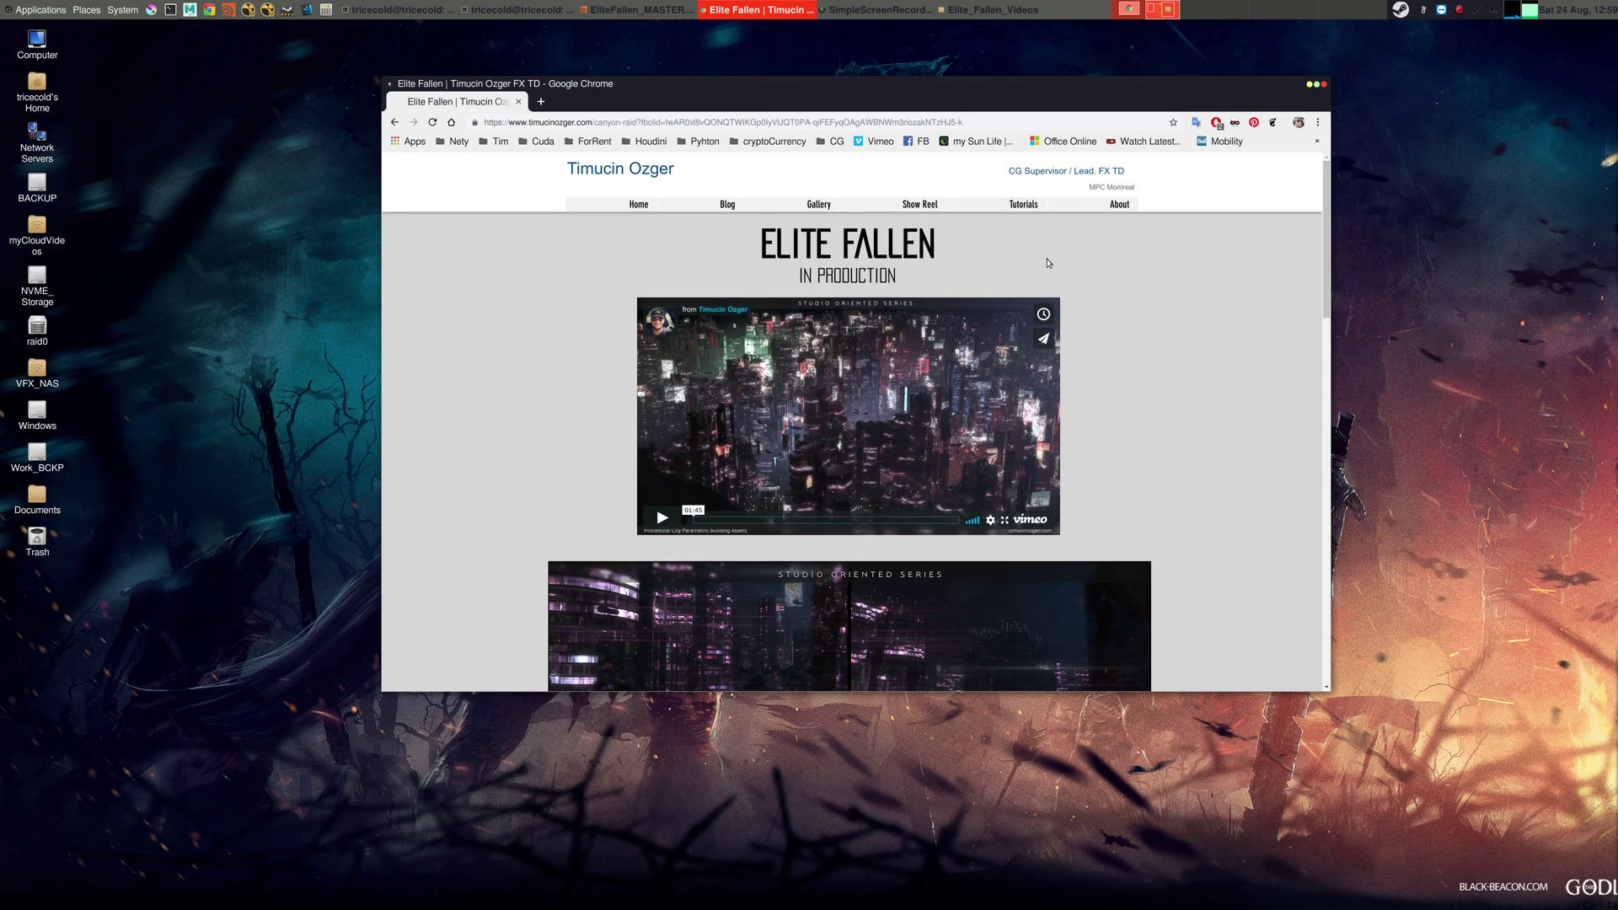
left_click_drag(1325, 237, 1316, 237)
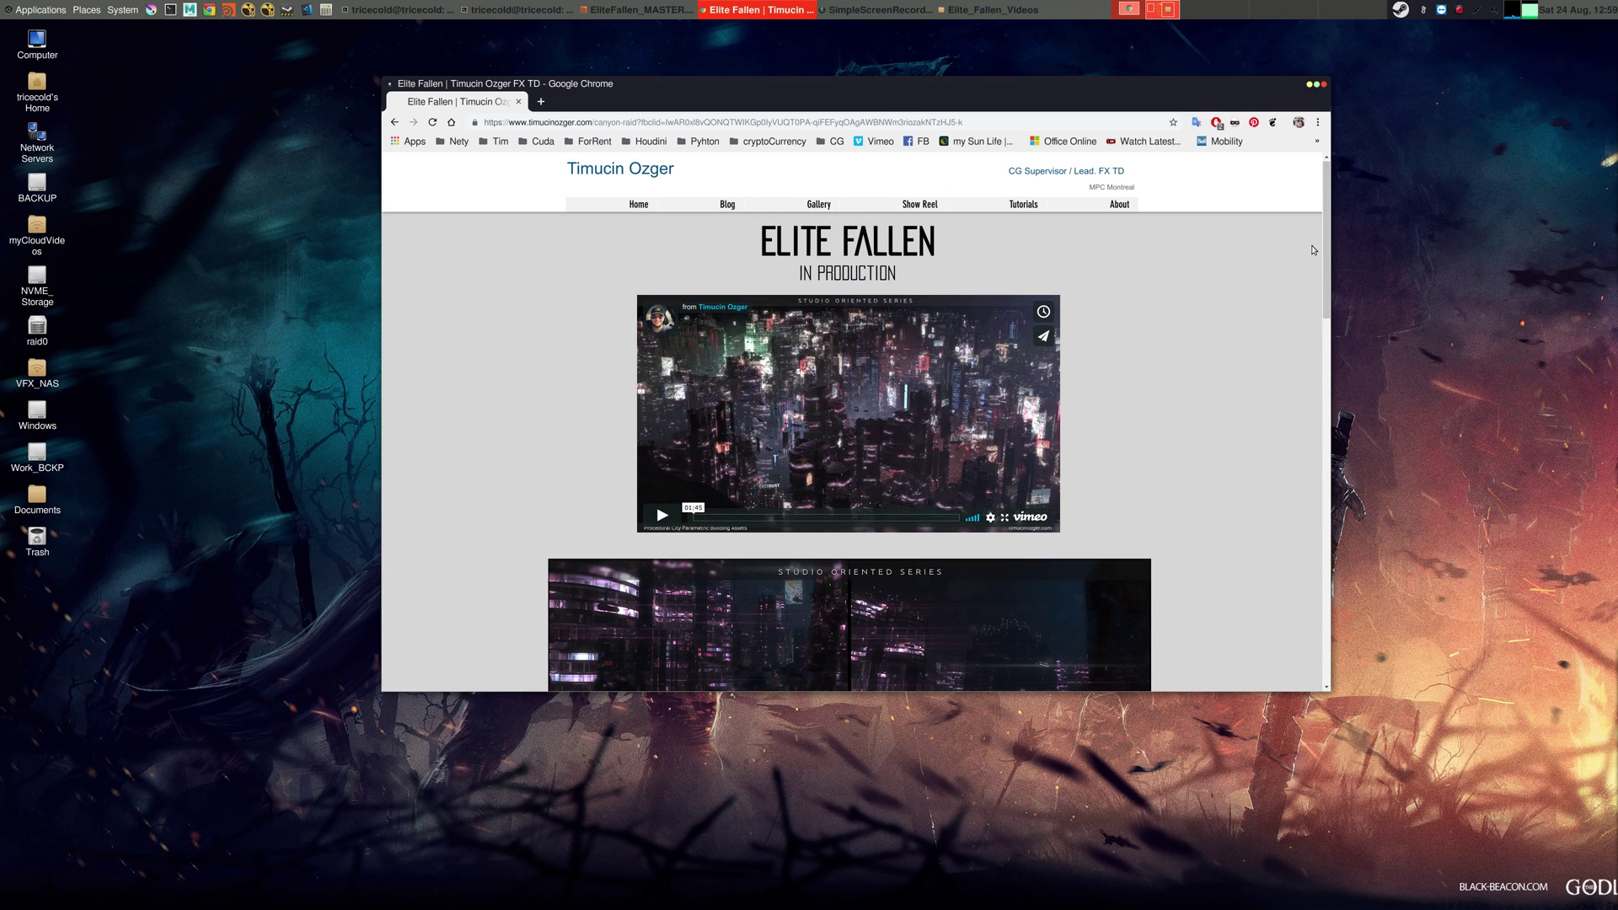
- Move the browser window aside and switch to the EliteFallen_MASTER.hiplc scene in Houdini
left_click_drag(808, 93, 1070, 60)
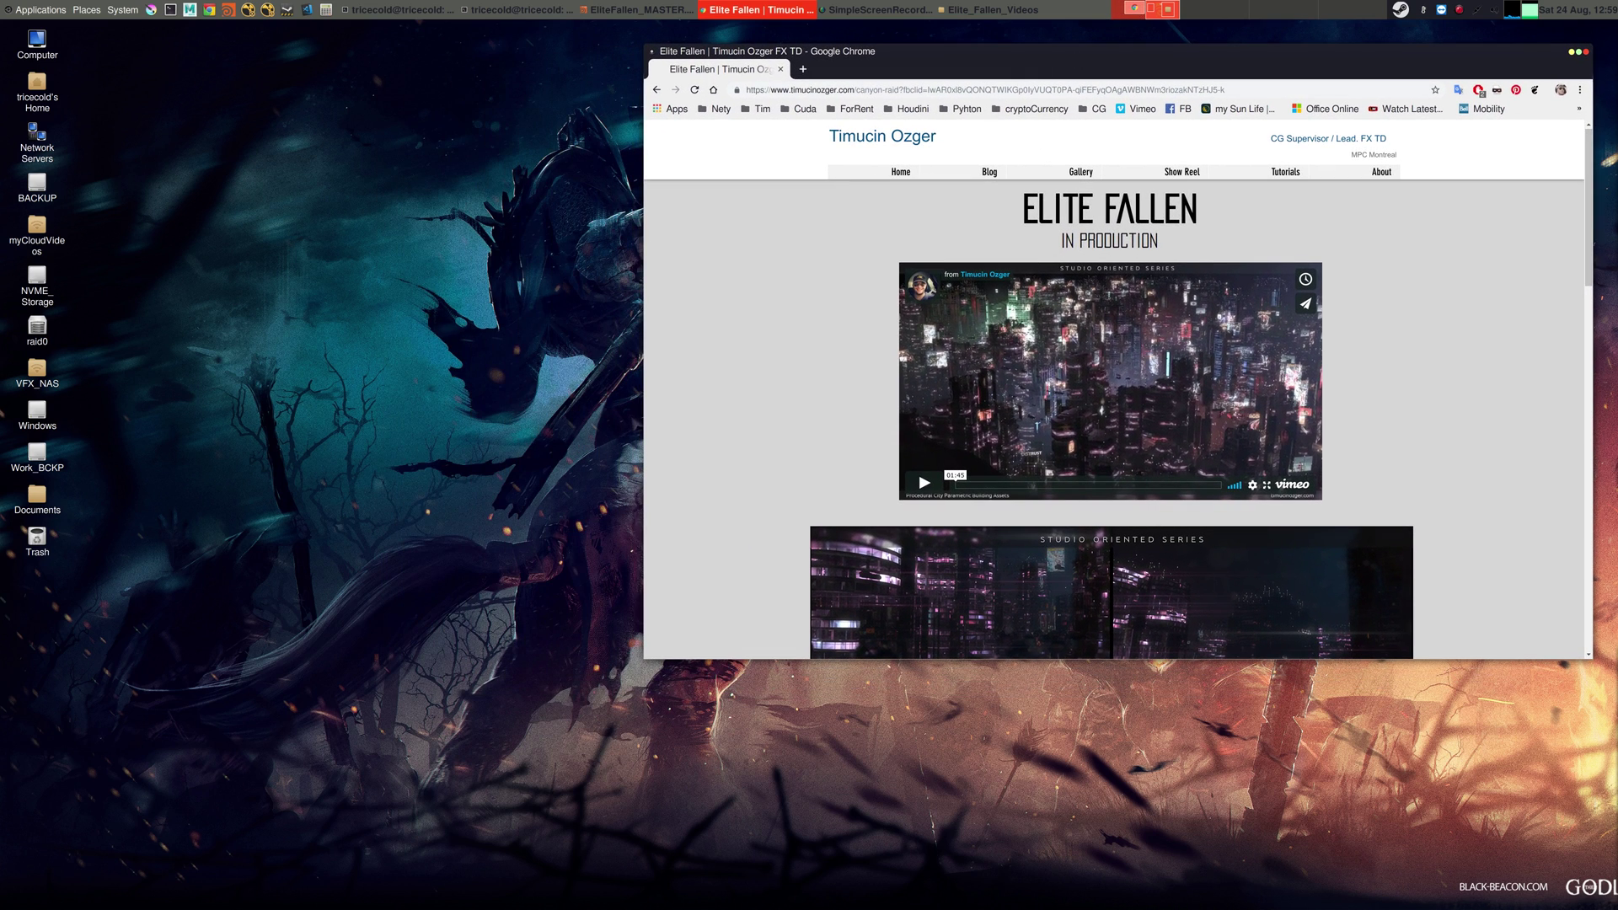
key("alt+Tab")
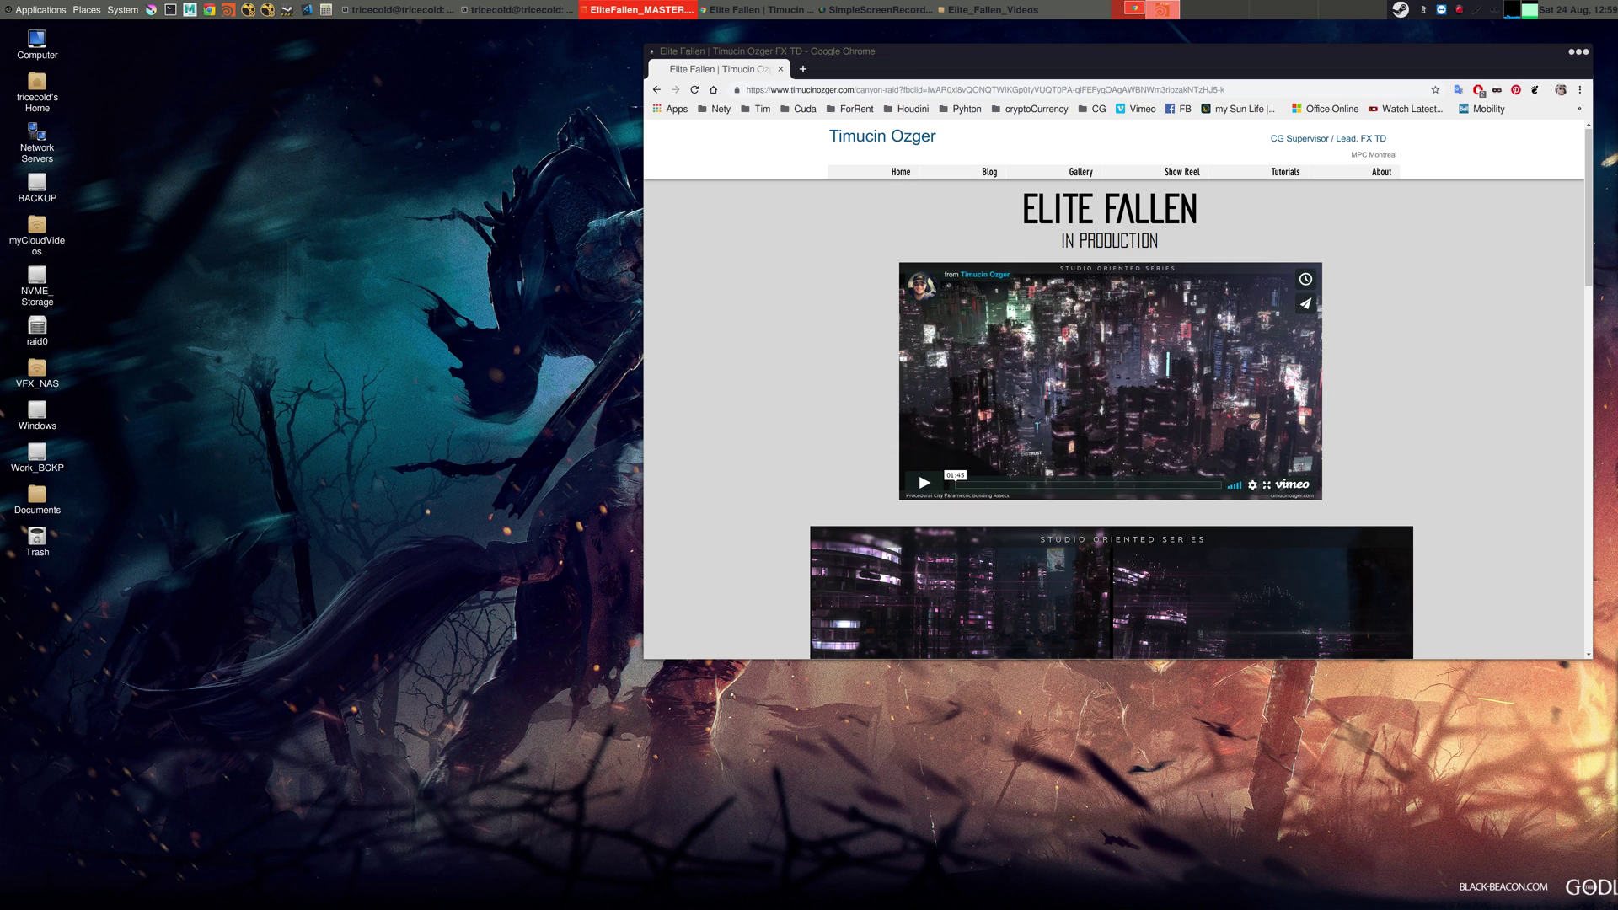
left_click(687, 10)
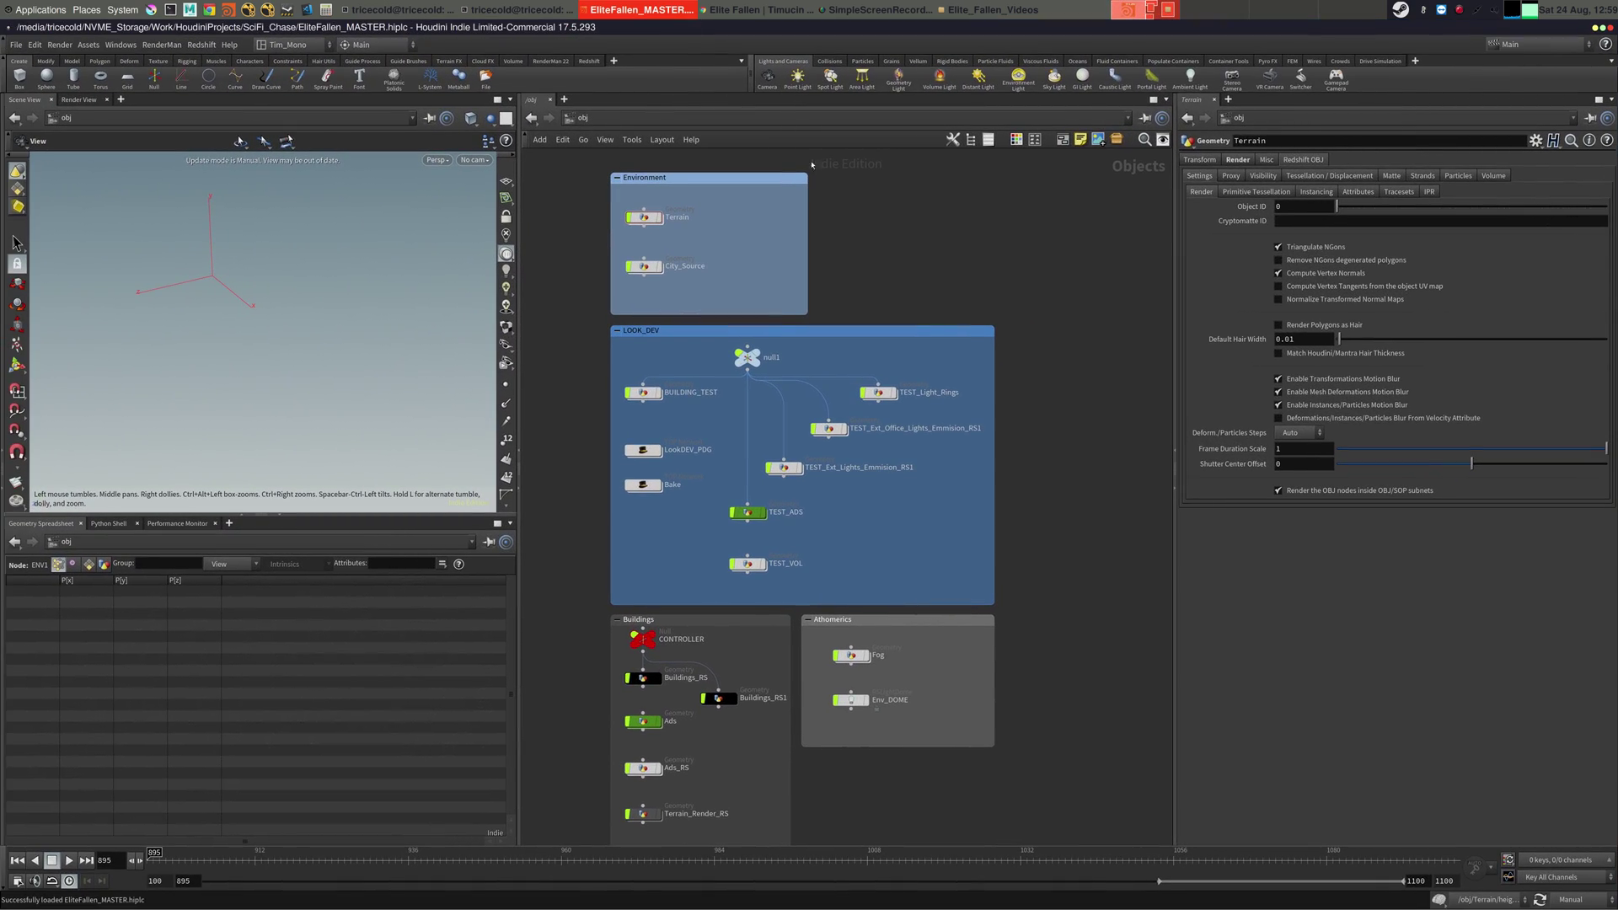
- Examine the object-level network, from the overall layout to the Environment, LOOK_DEV, Buildings and Athomerics boxes
scroll(811, 166, "down", 8)
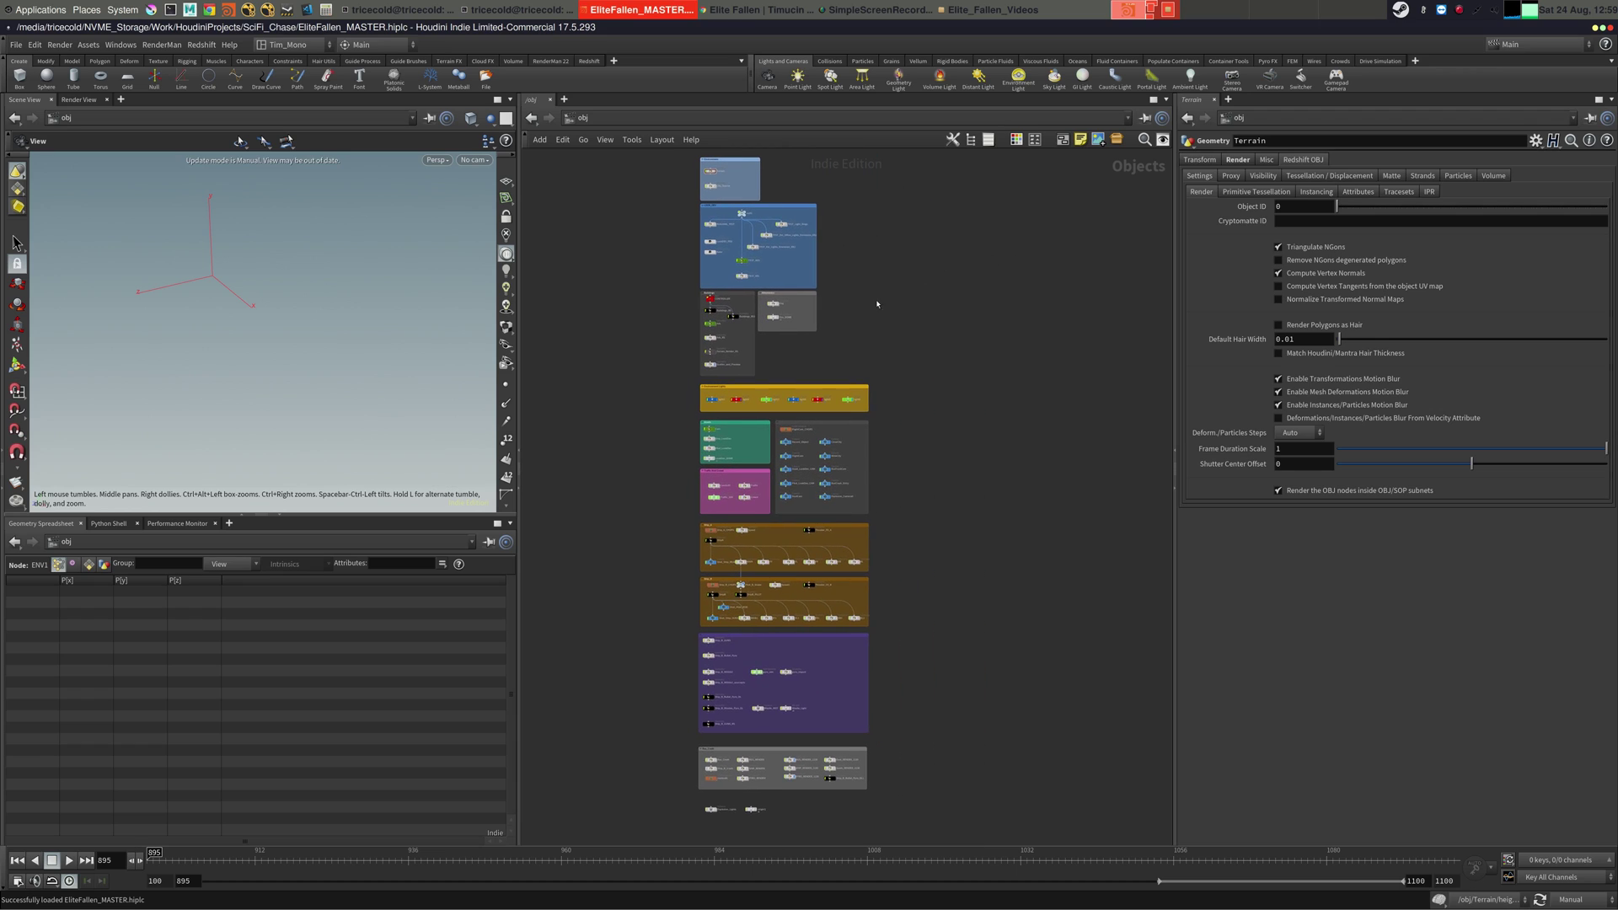
middle_click_drag(884, 297, 877, 434)
scroll(801, 312, "up", 8)
middle_click_drag(801, 312, 1061, 271)
scroll(949, 230, "down", 2)
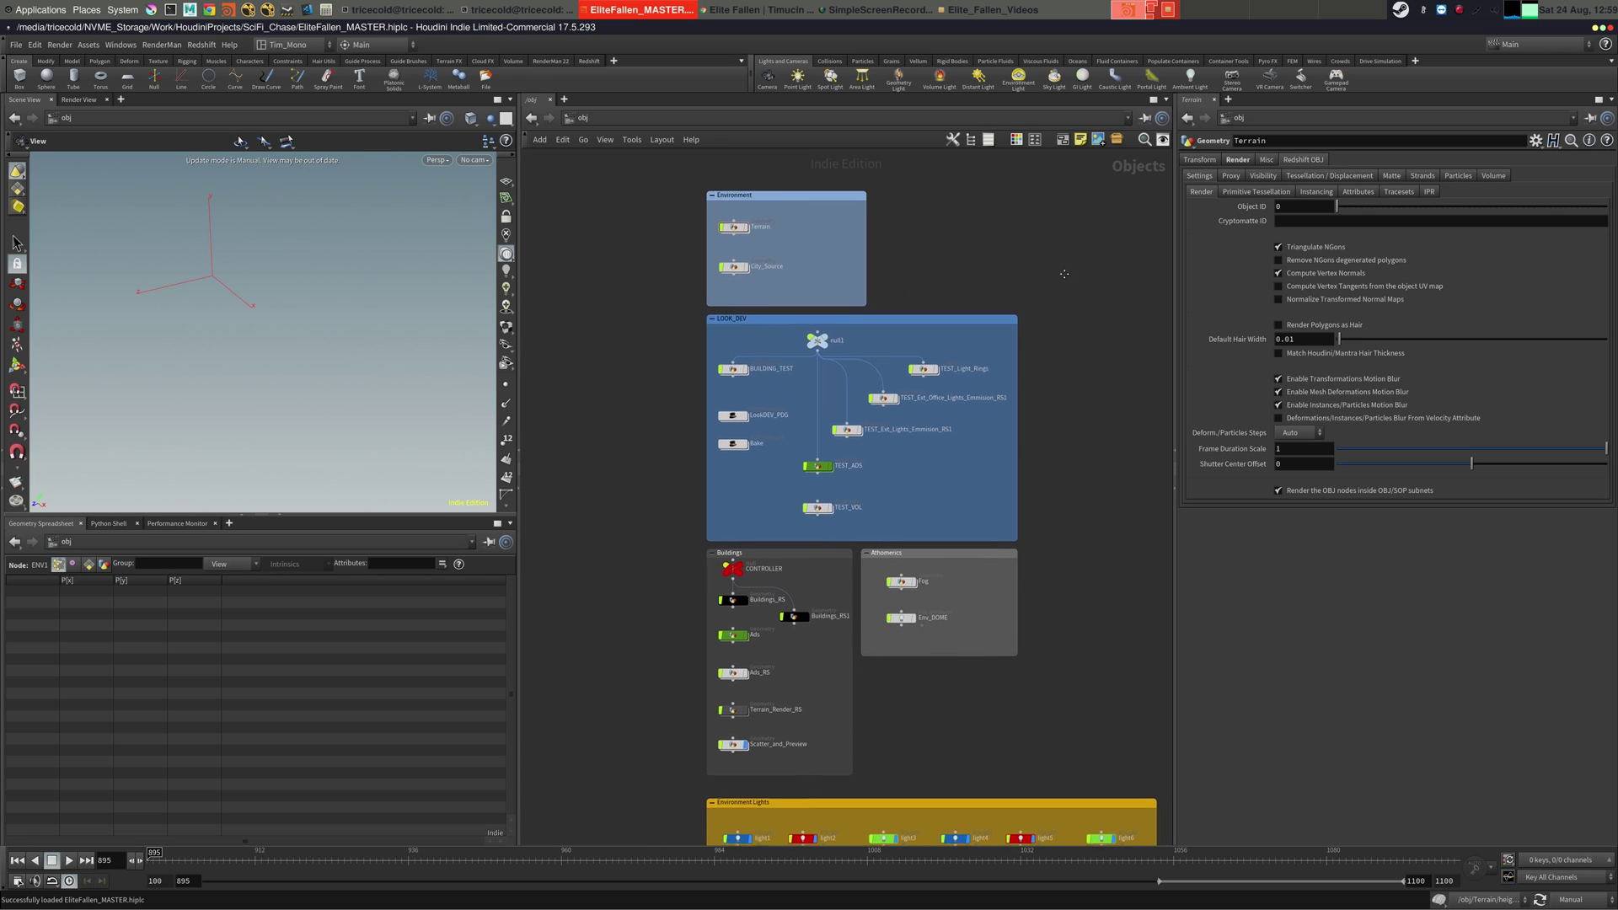
middle_click_drag(795, 263, 800, 323)
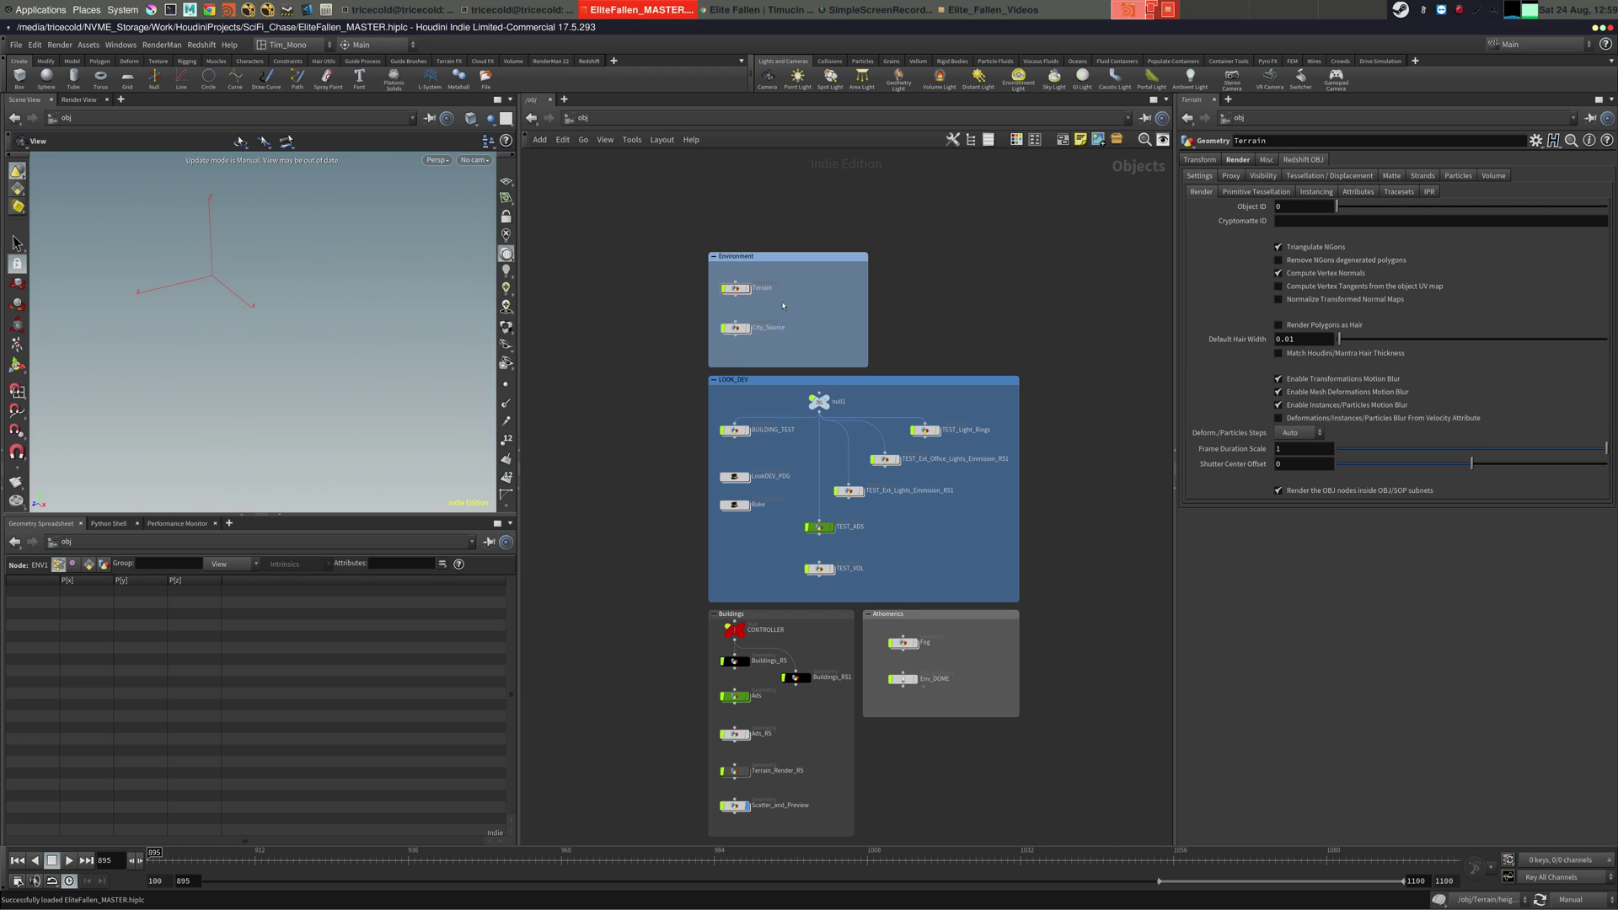
scroll(782, 306, "up", 4)
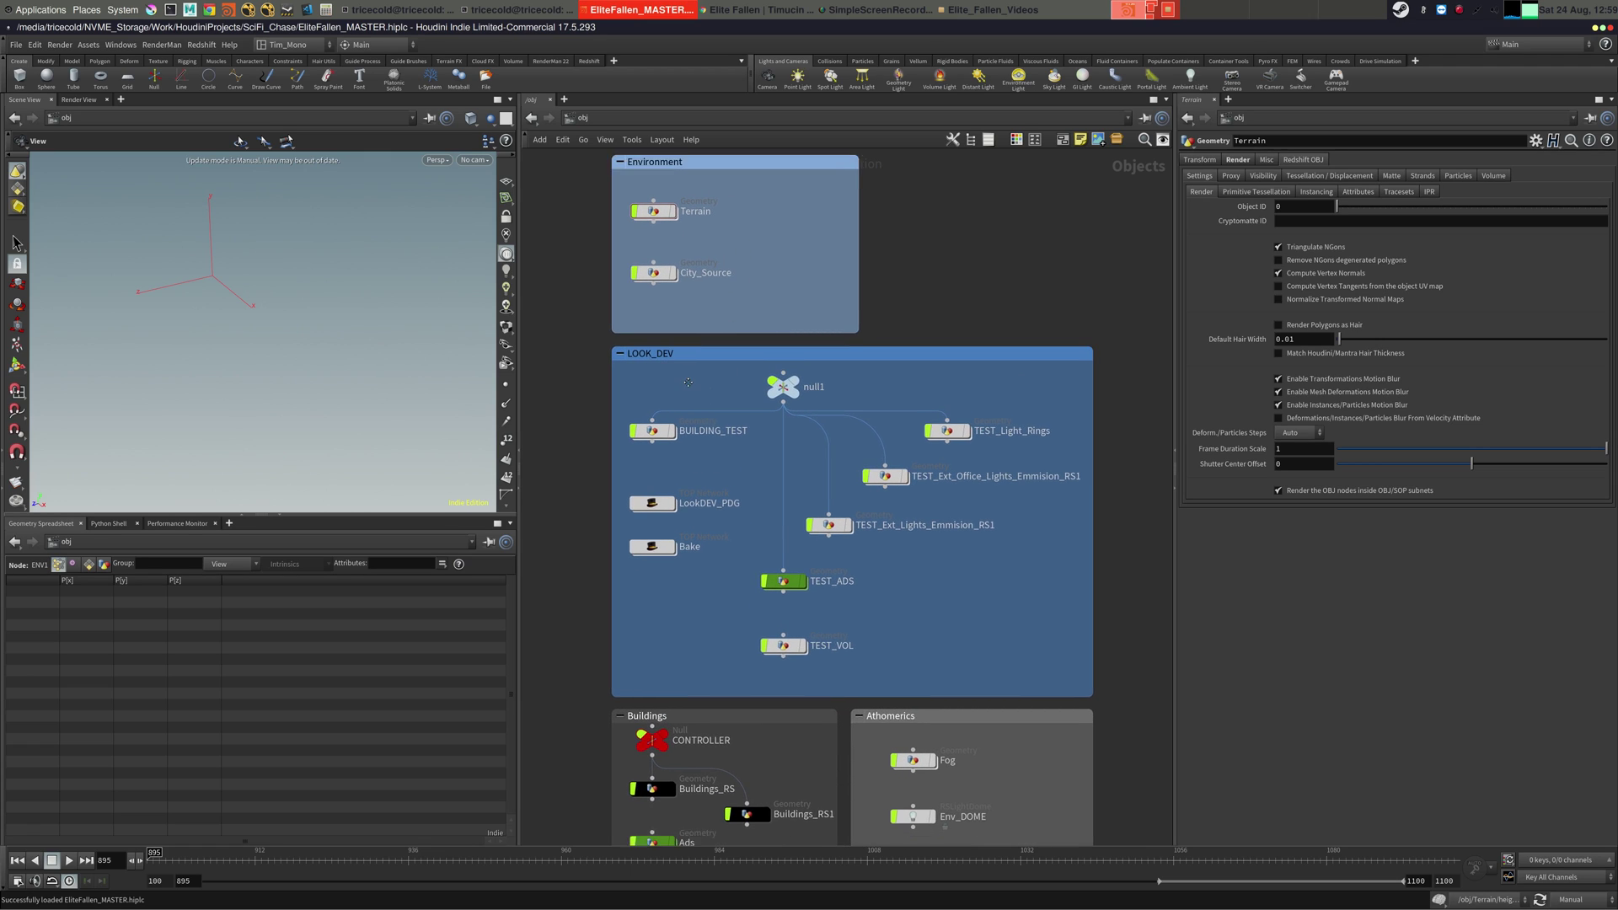
middle_click_drag(688, 382, 689, 343)
middle_click_drag(731, 439, 783, 417)
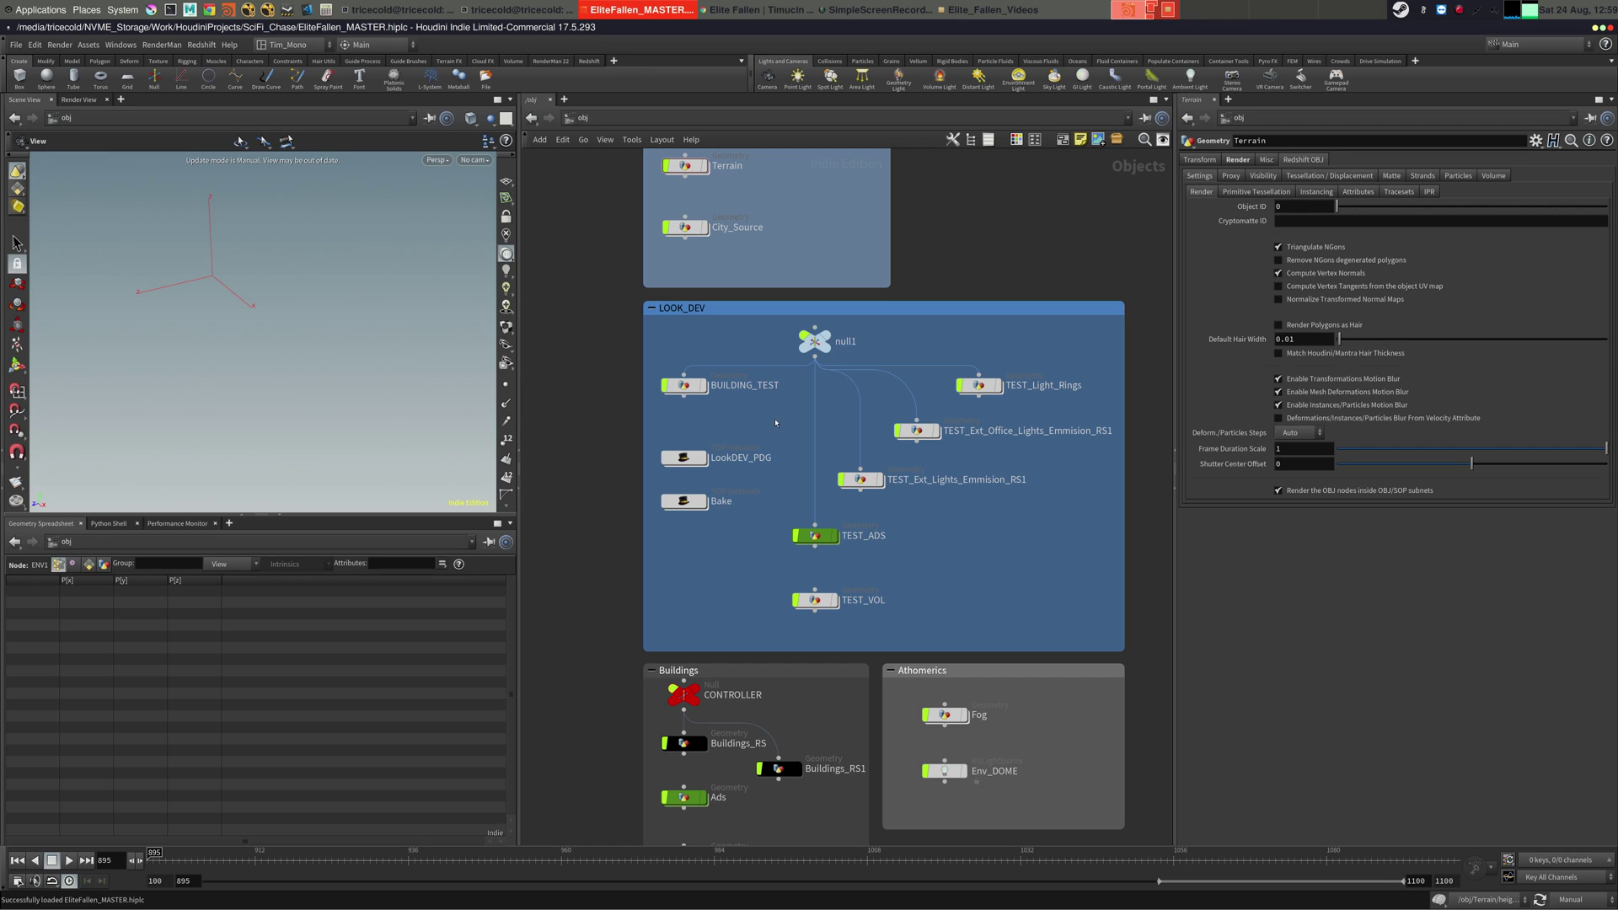
middle_click_drag(777, 425, 781, 489)
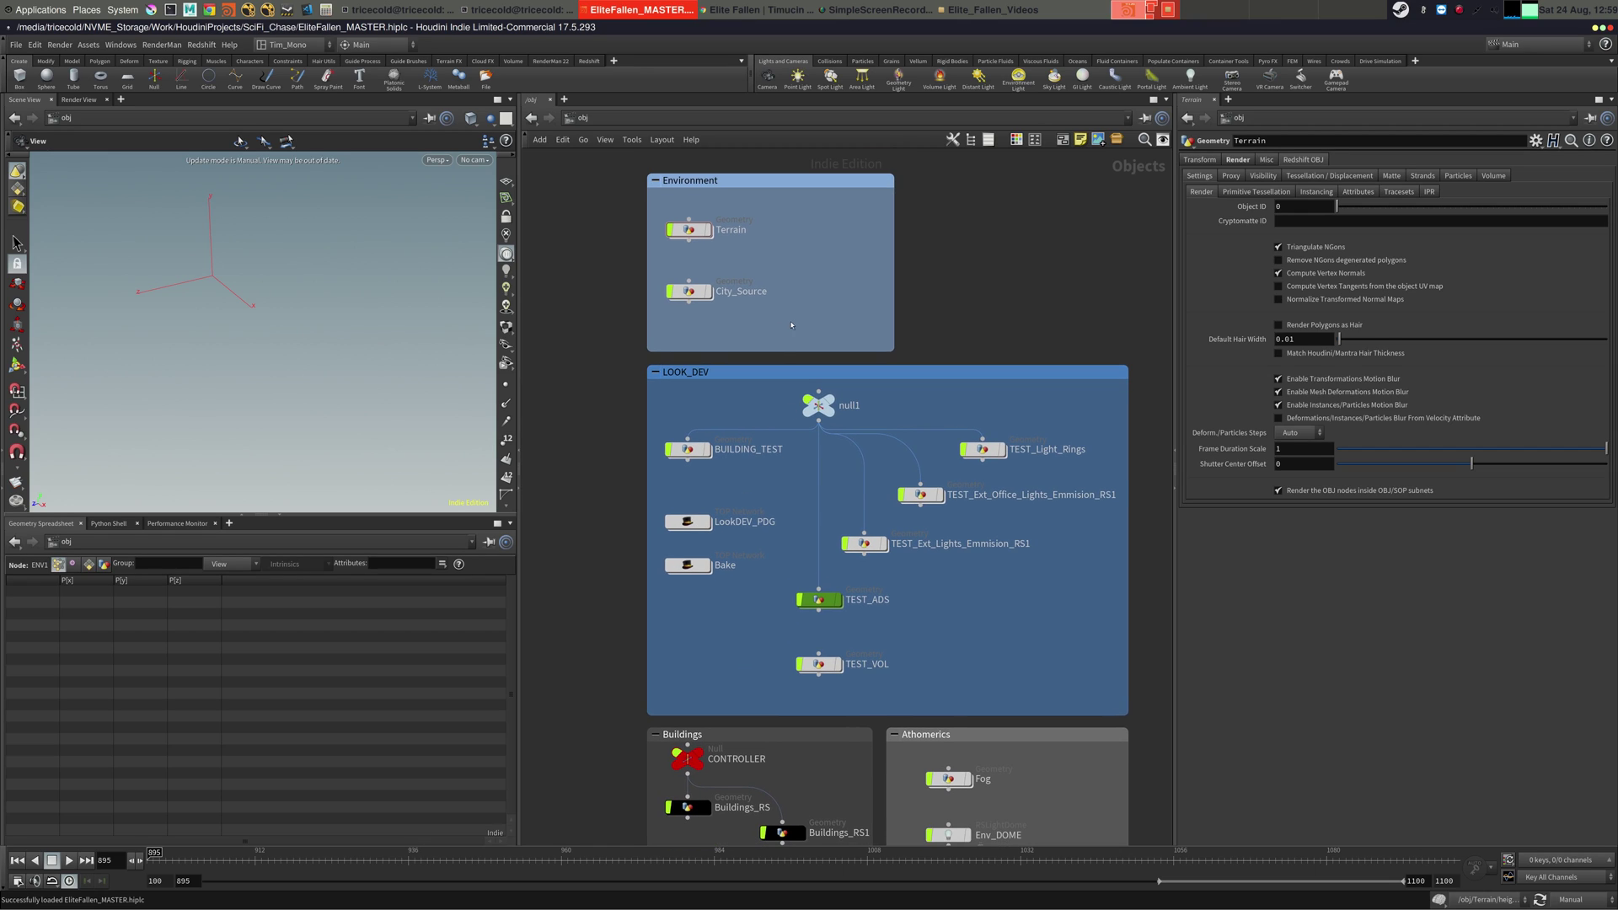
middle_click_drag(791, 324, 786, 330)
middle_click_drag(766, 496, 762, 376)
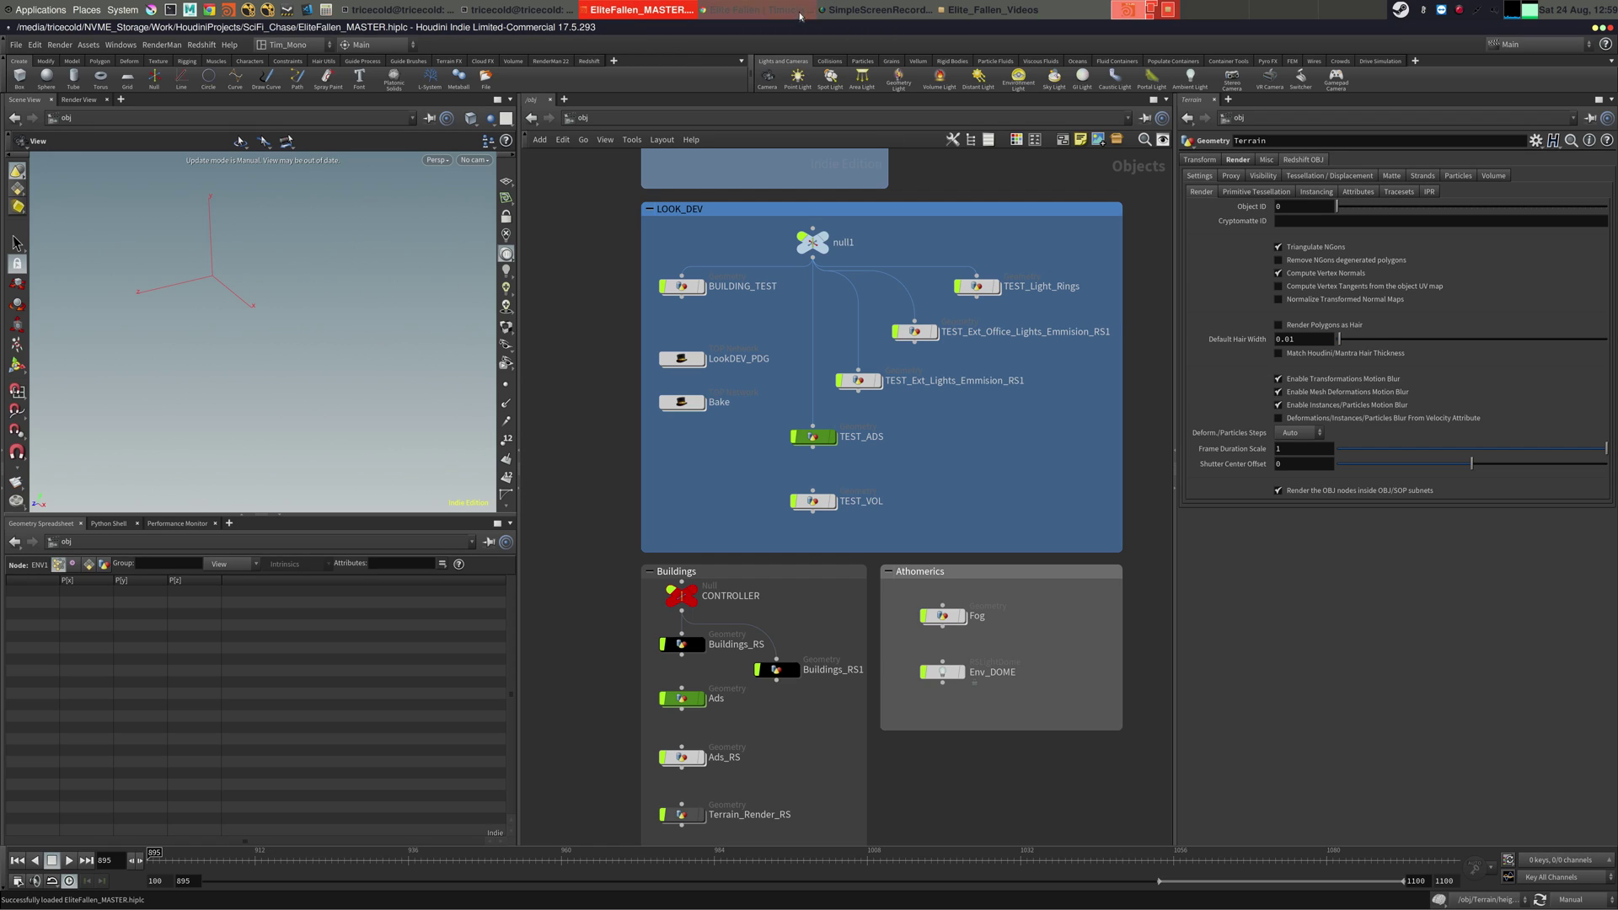
- Switch back to Chrome, play the Elite Fallen trailer and skim through it up to its closing title
left_click(753, 12)
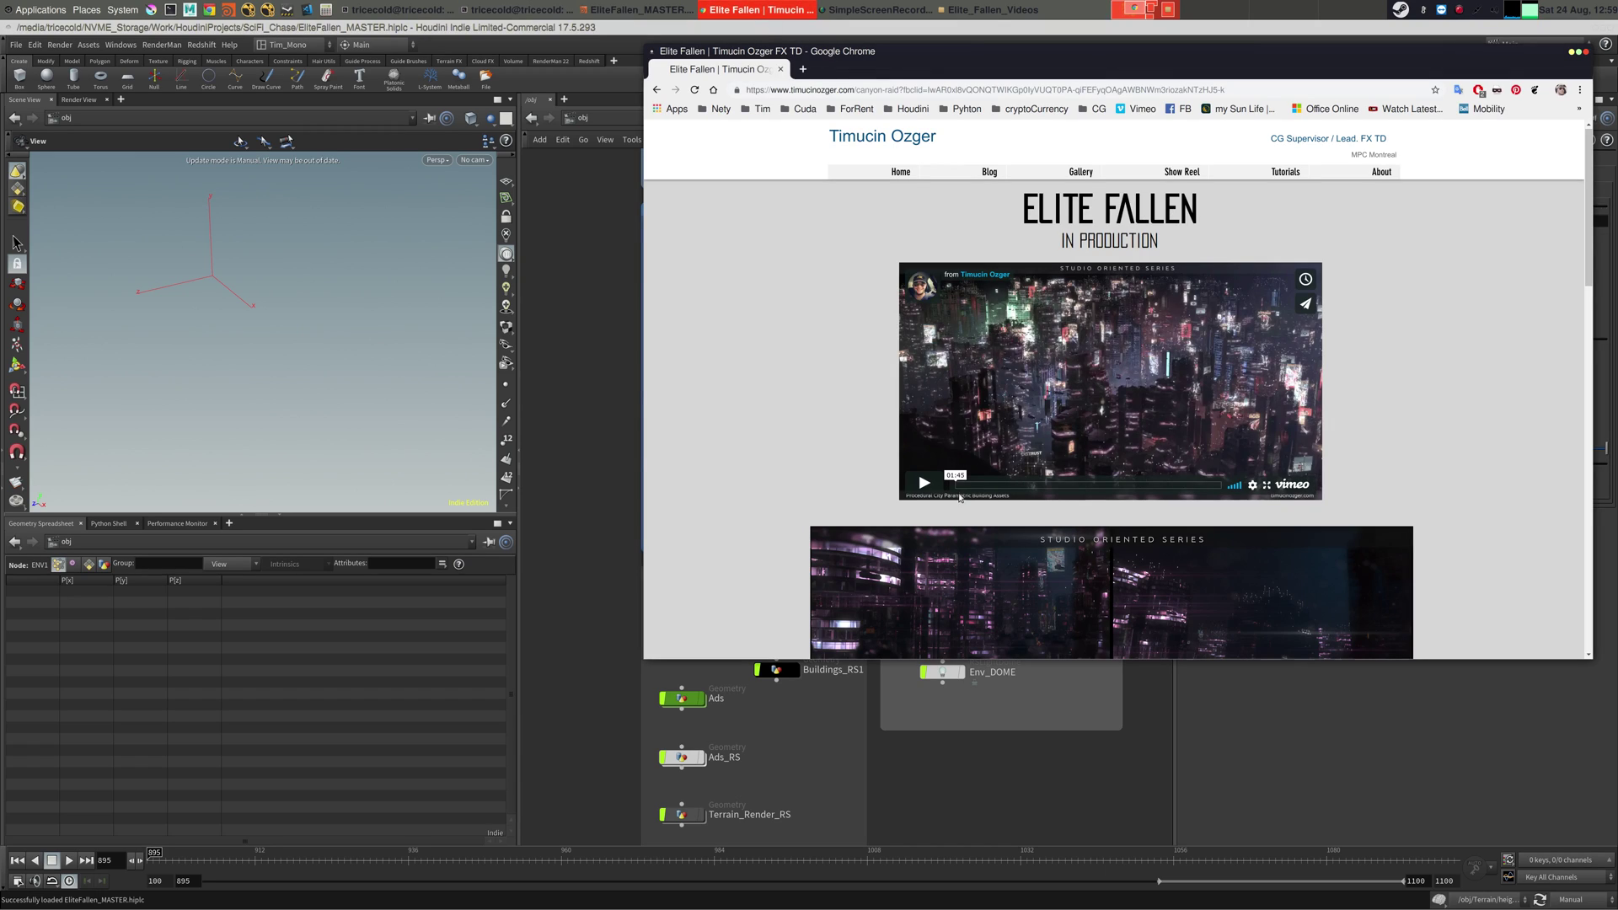
left_click(918, 487)
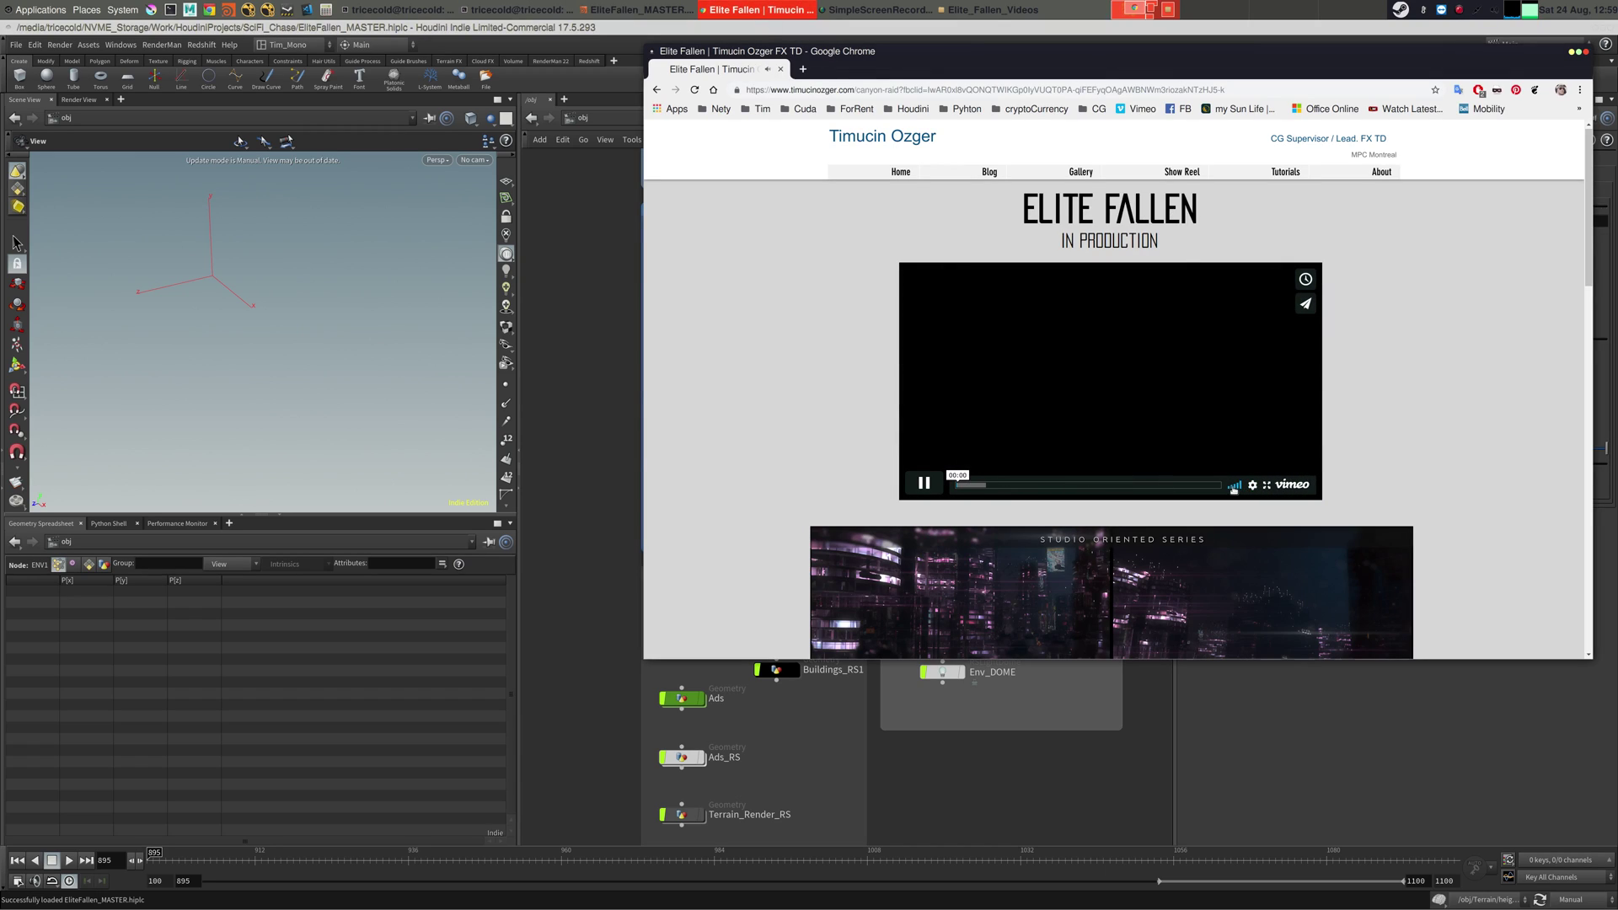
left_click(986, 486)
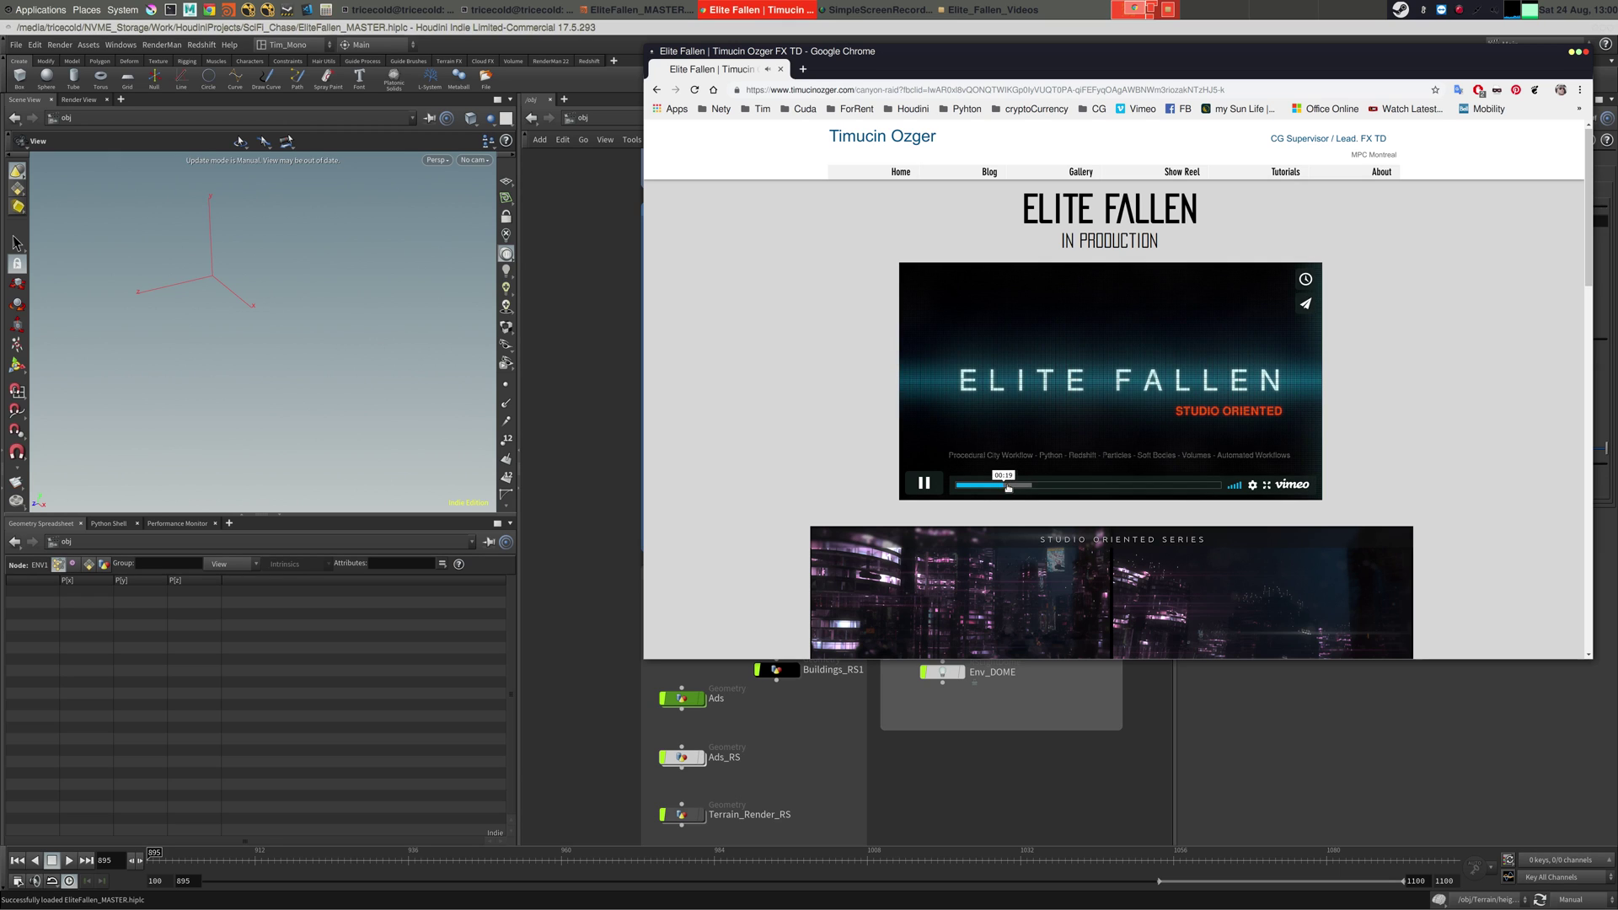
left_click_drag(1008, 487, 1222, 487)
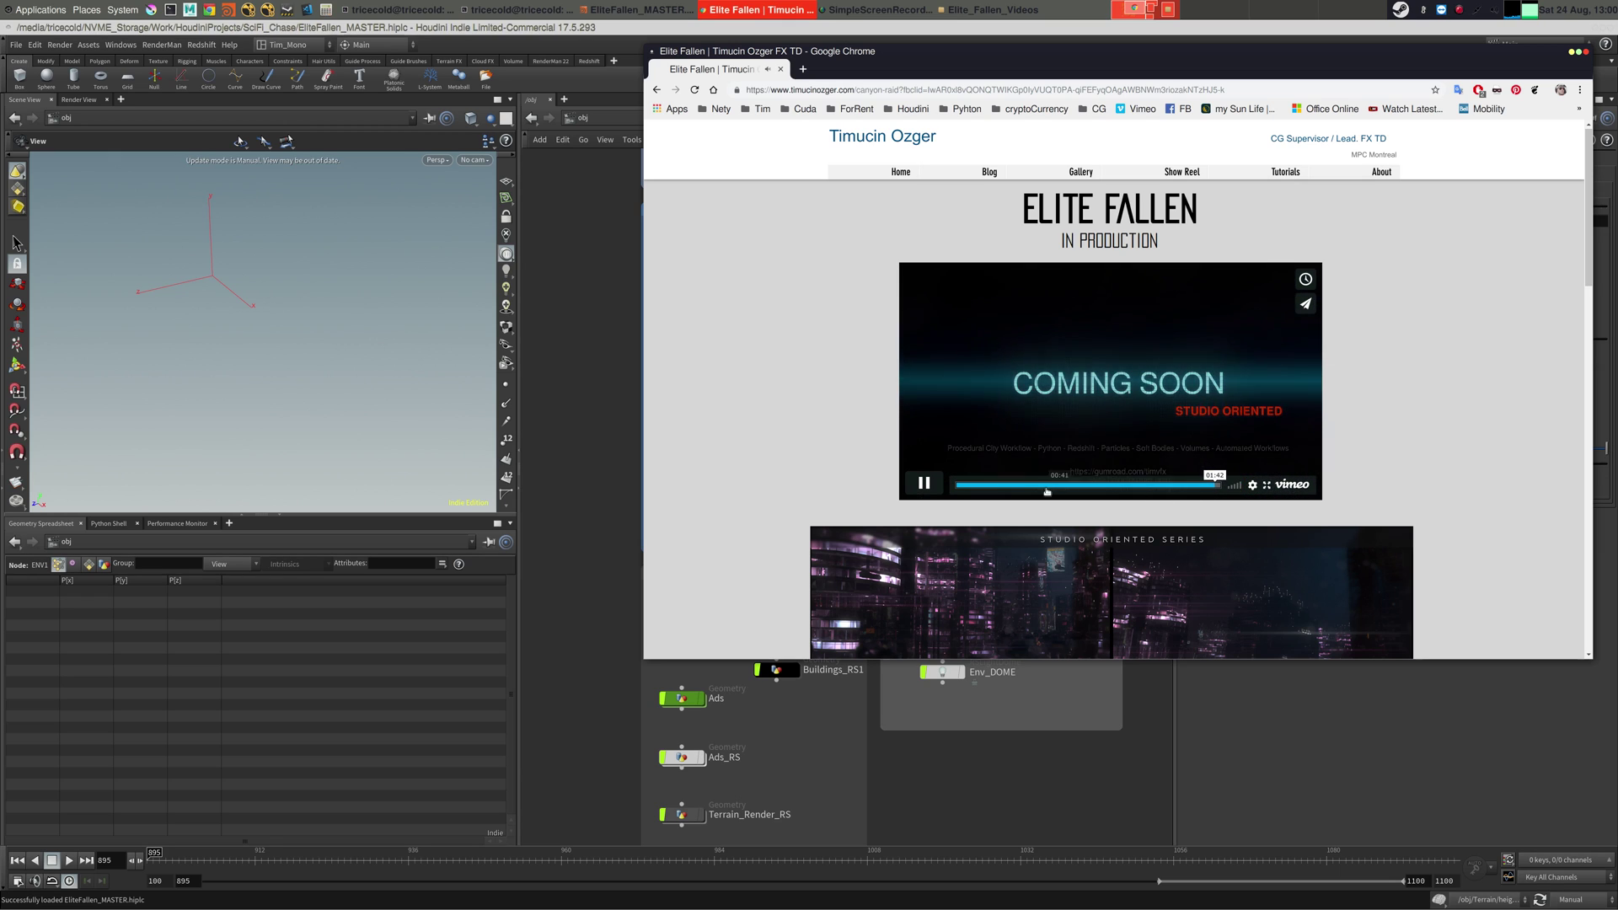
left_click(1001, 486)
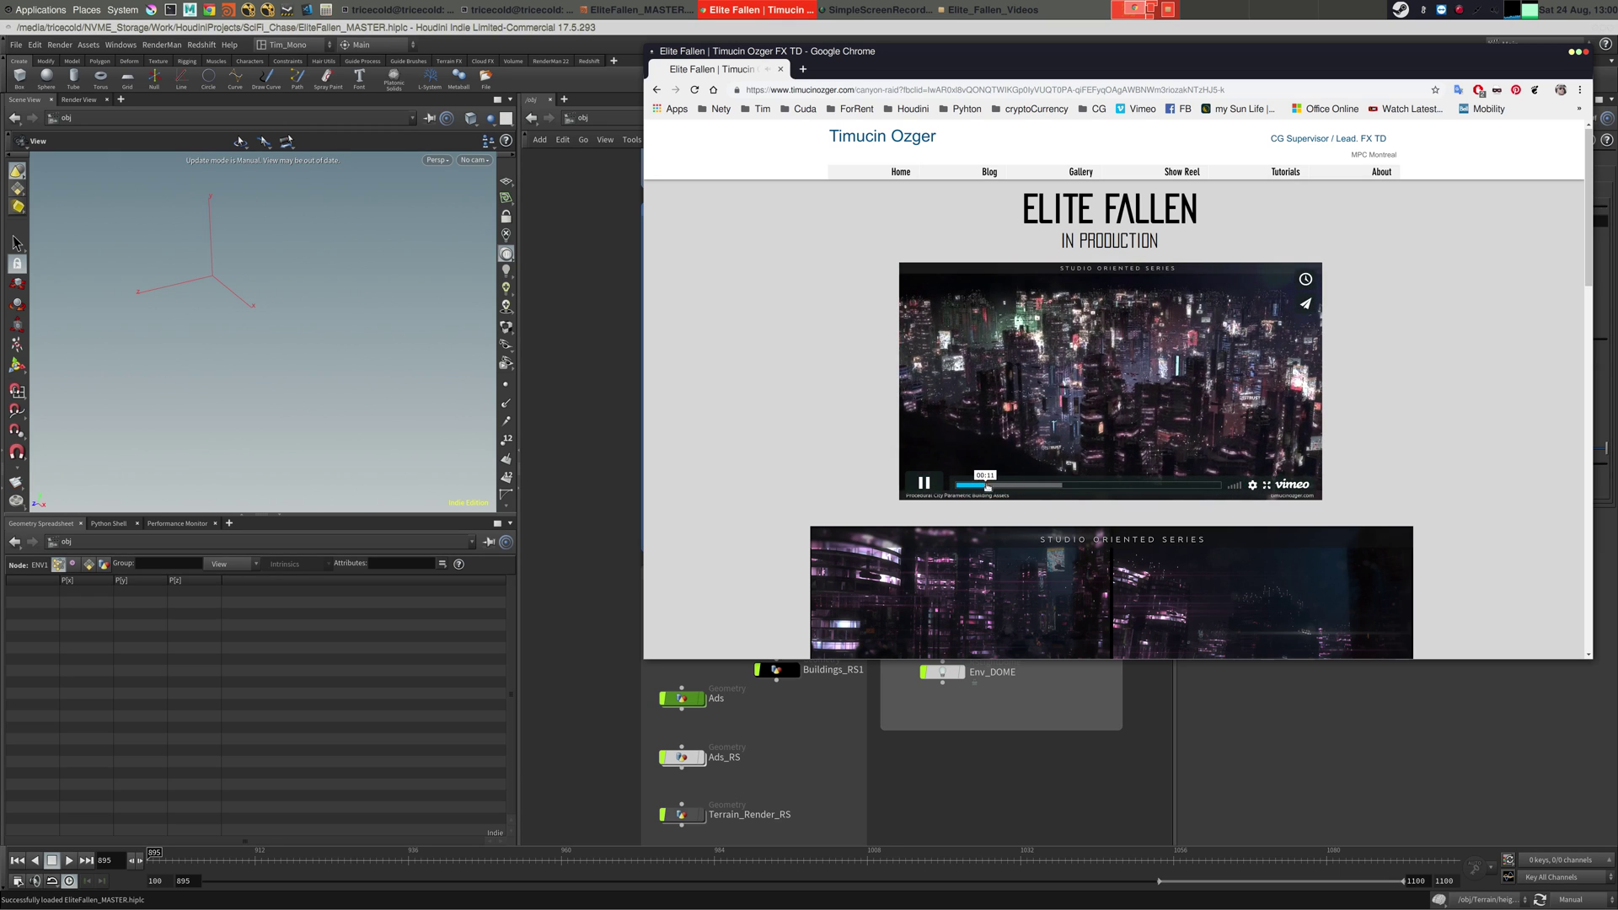
- Watch the trailer's procedural city shot from about 00:11 in full screen and return to the page
left_click(984, 486)
left_click(1265, 486)
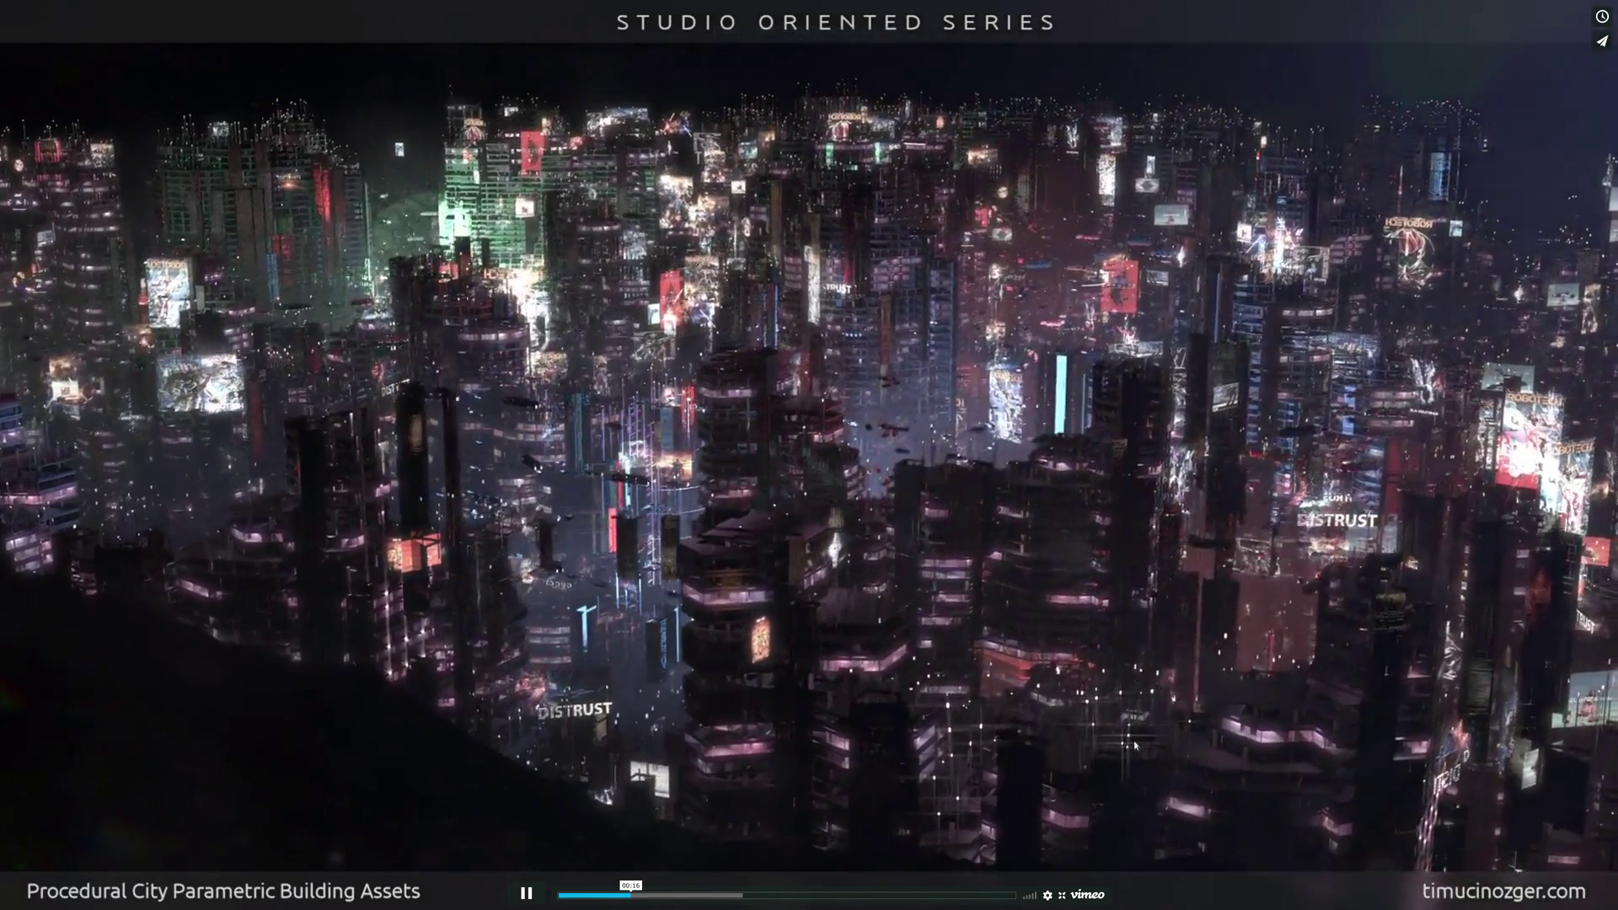
key("Escape")
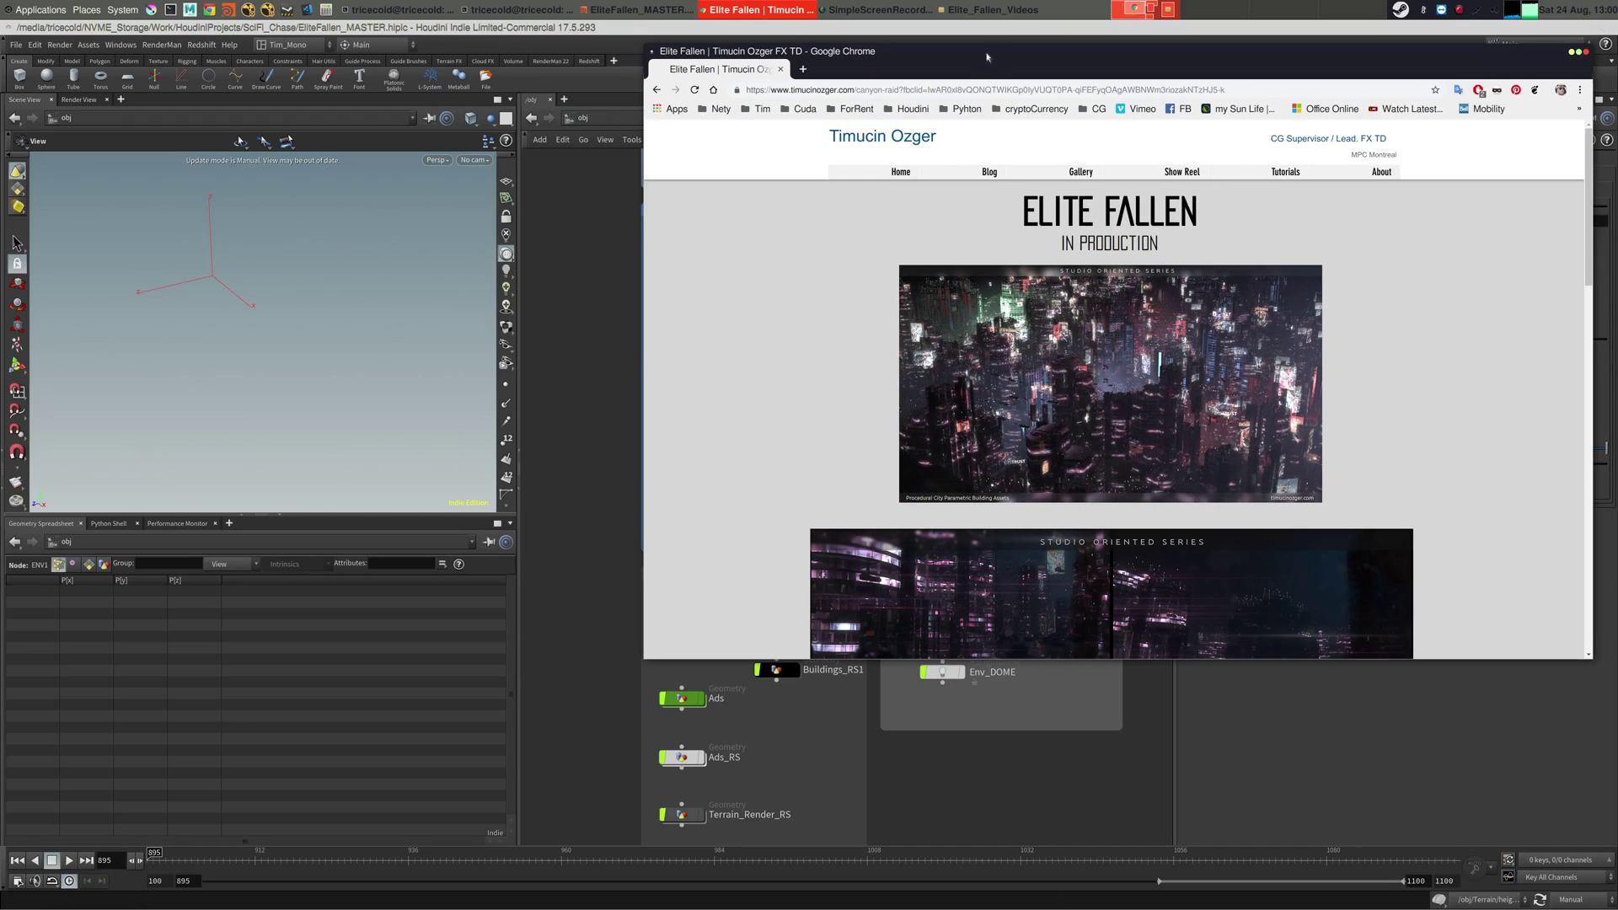
- Move the browser window aside and examine the Environment Lights, Assets, Traffic And Crowd, camera, Ship_A and Ship_B boxes of the object network
left_click_drag(987, 58, 1617, 151)
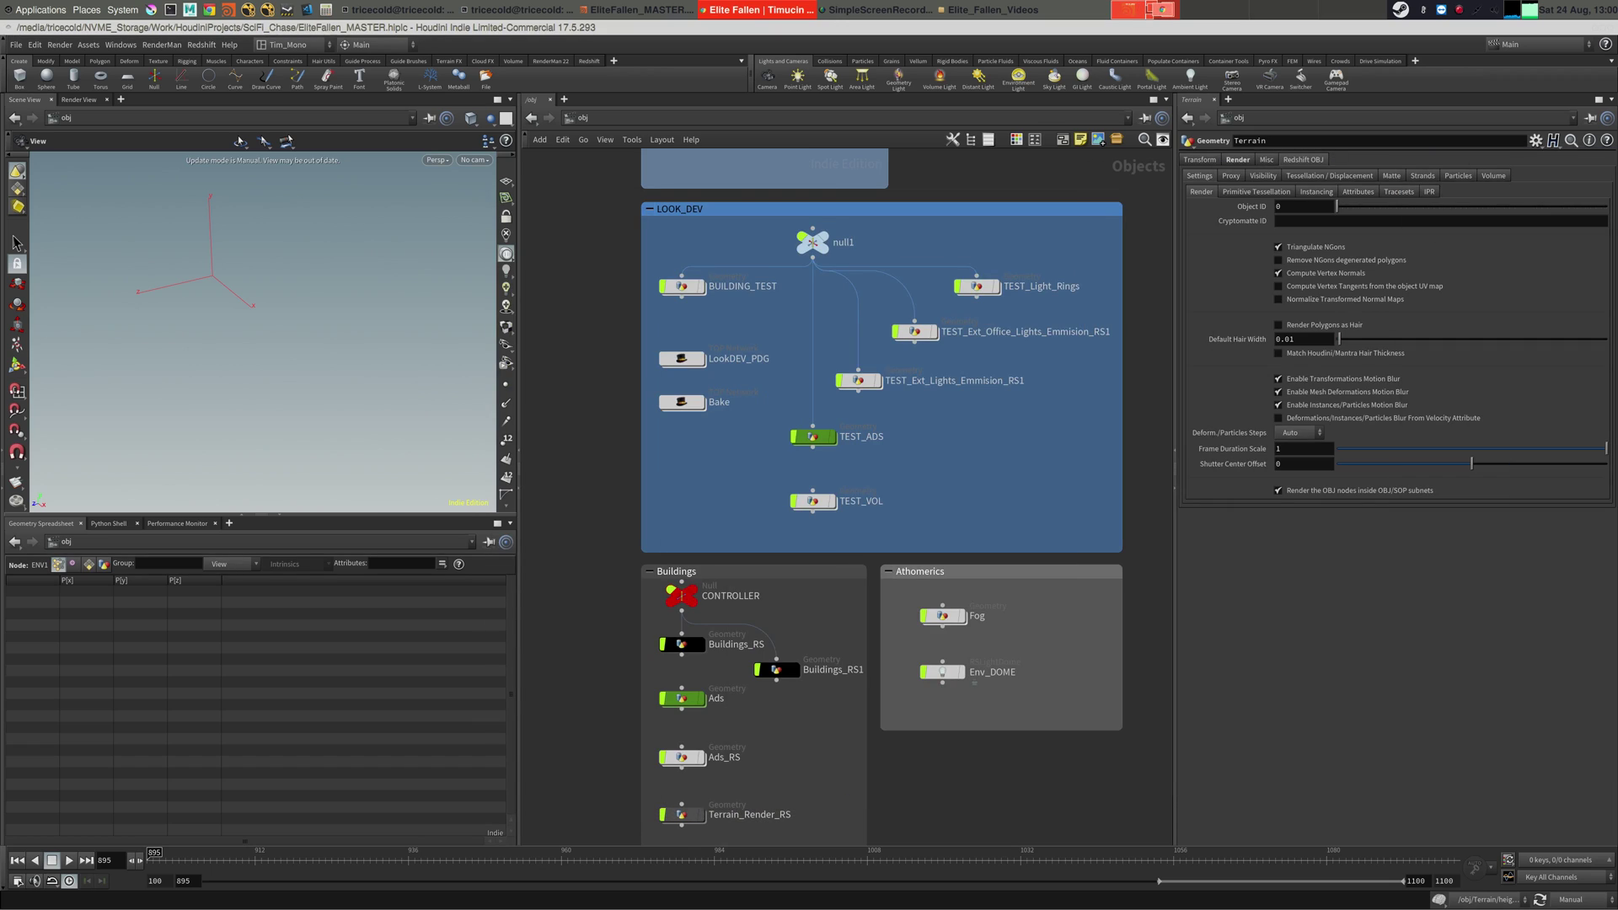
scroll(1001, 421, "down", 3)
middle_click_drag(1001, 421, 905, 291)
middle_click_drag(954, 556, 882, 209)
middle_click_drag(1102, 365, 1092, 287)
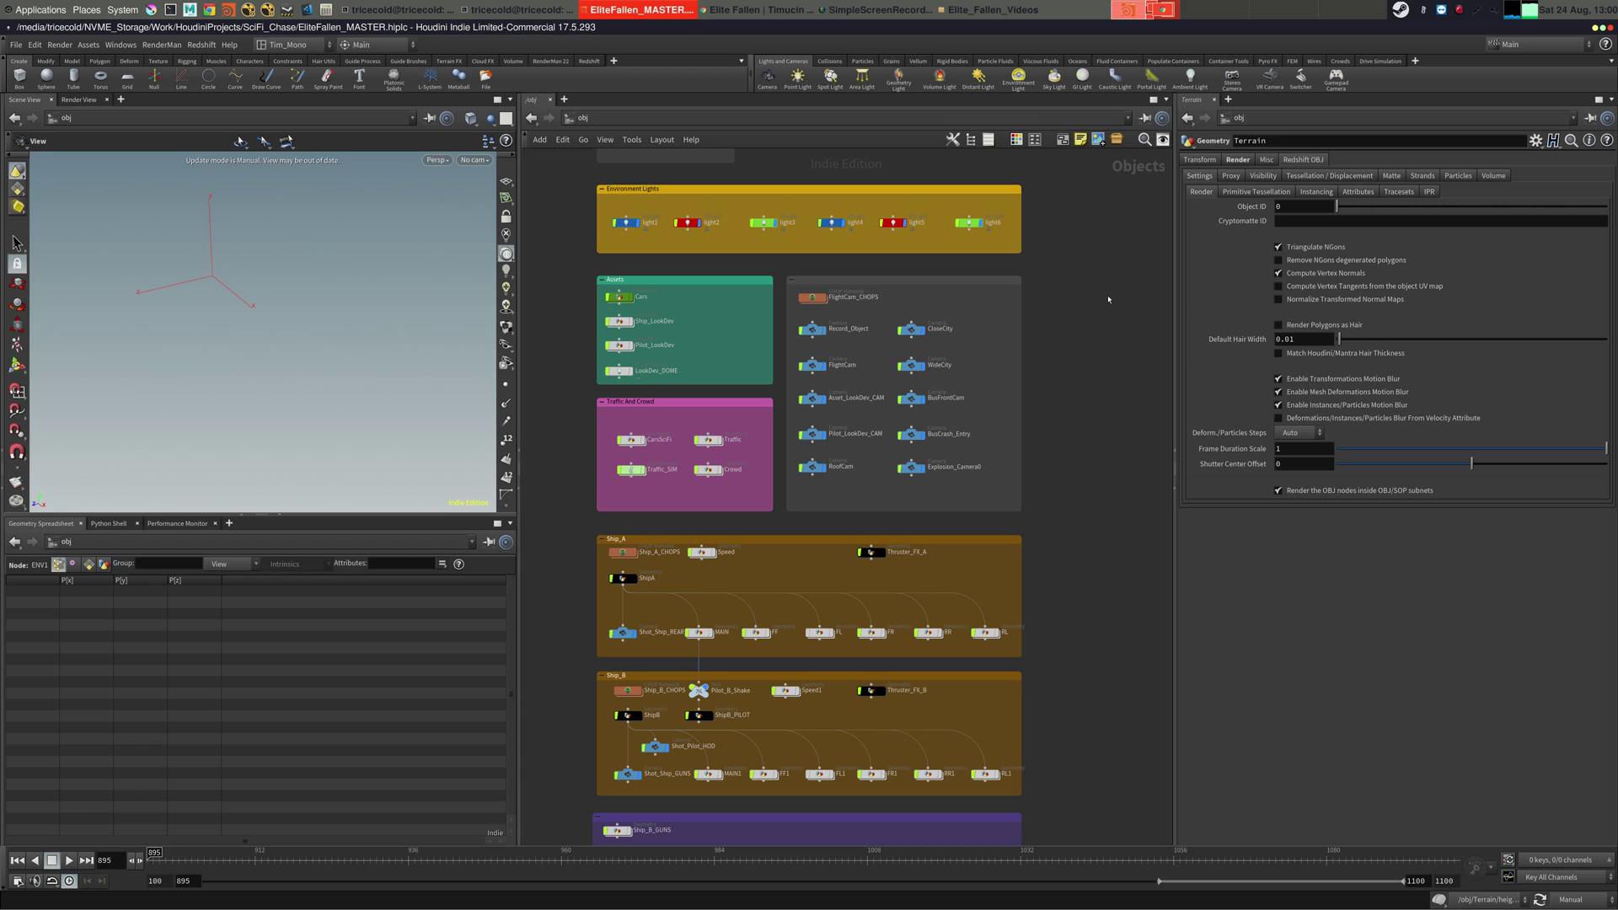
middle_click_drag(562, 248, 613, 413)
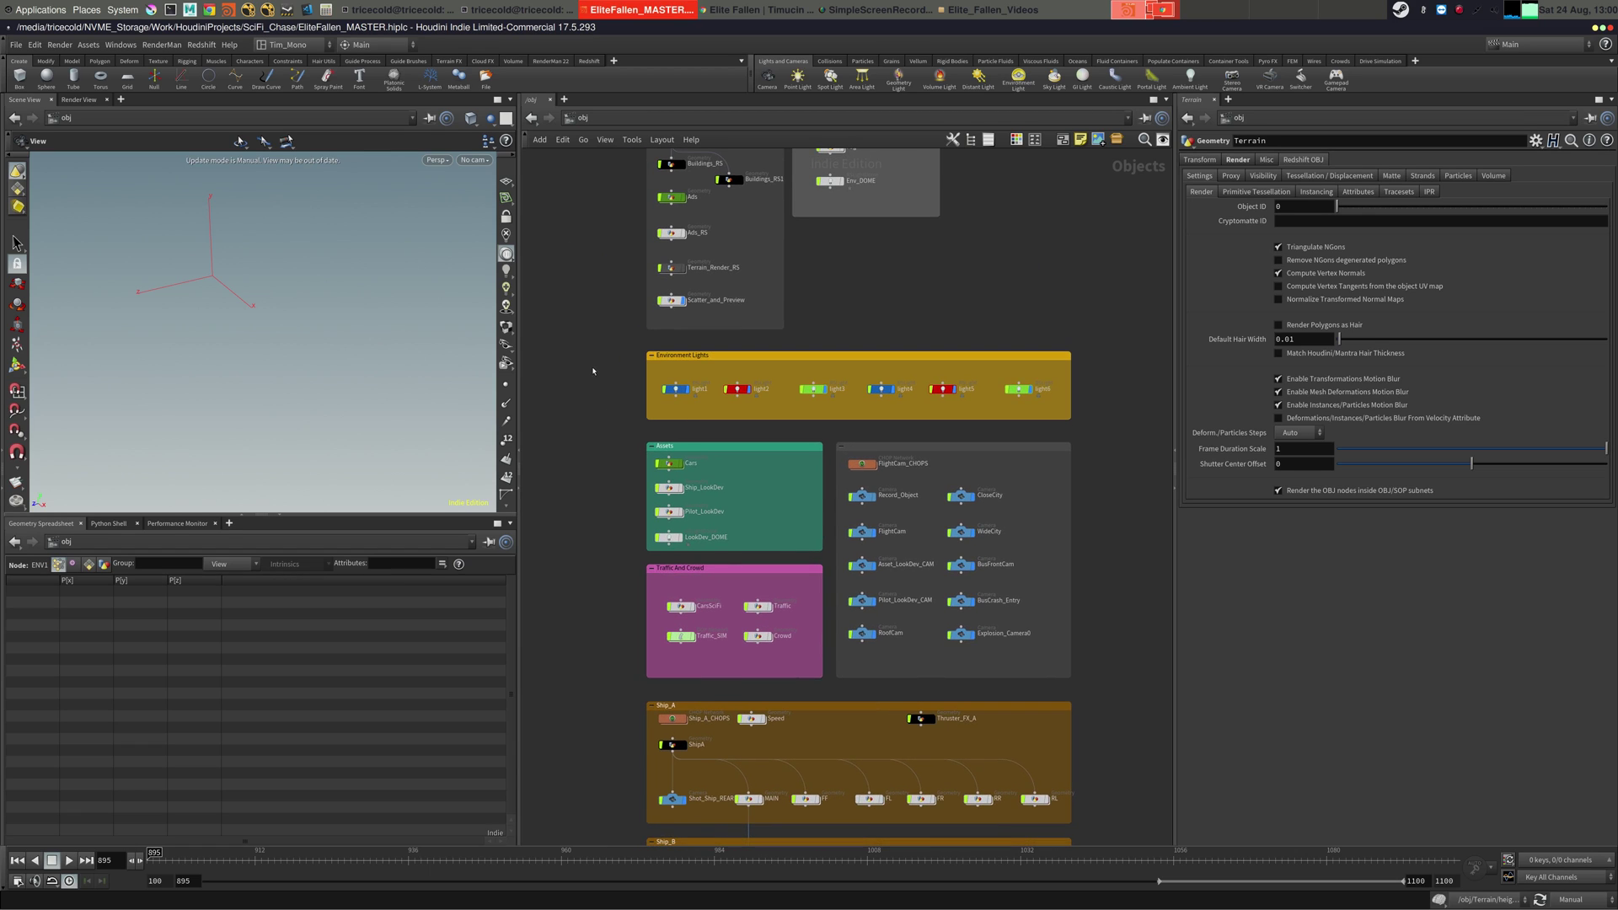
mouse_move(605, 326)
middle_mouse_down()
mouse_move(631, 496)
mouse_move(603, 379)
mouse_move(586, 416)
mouse_move(602, 279)
middle_mouse_up()
middle_click_drag(624, 375, 626, 327)
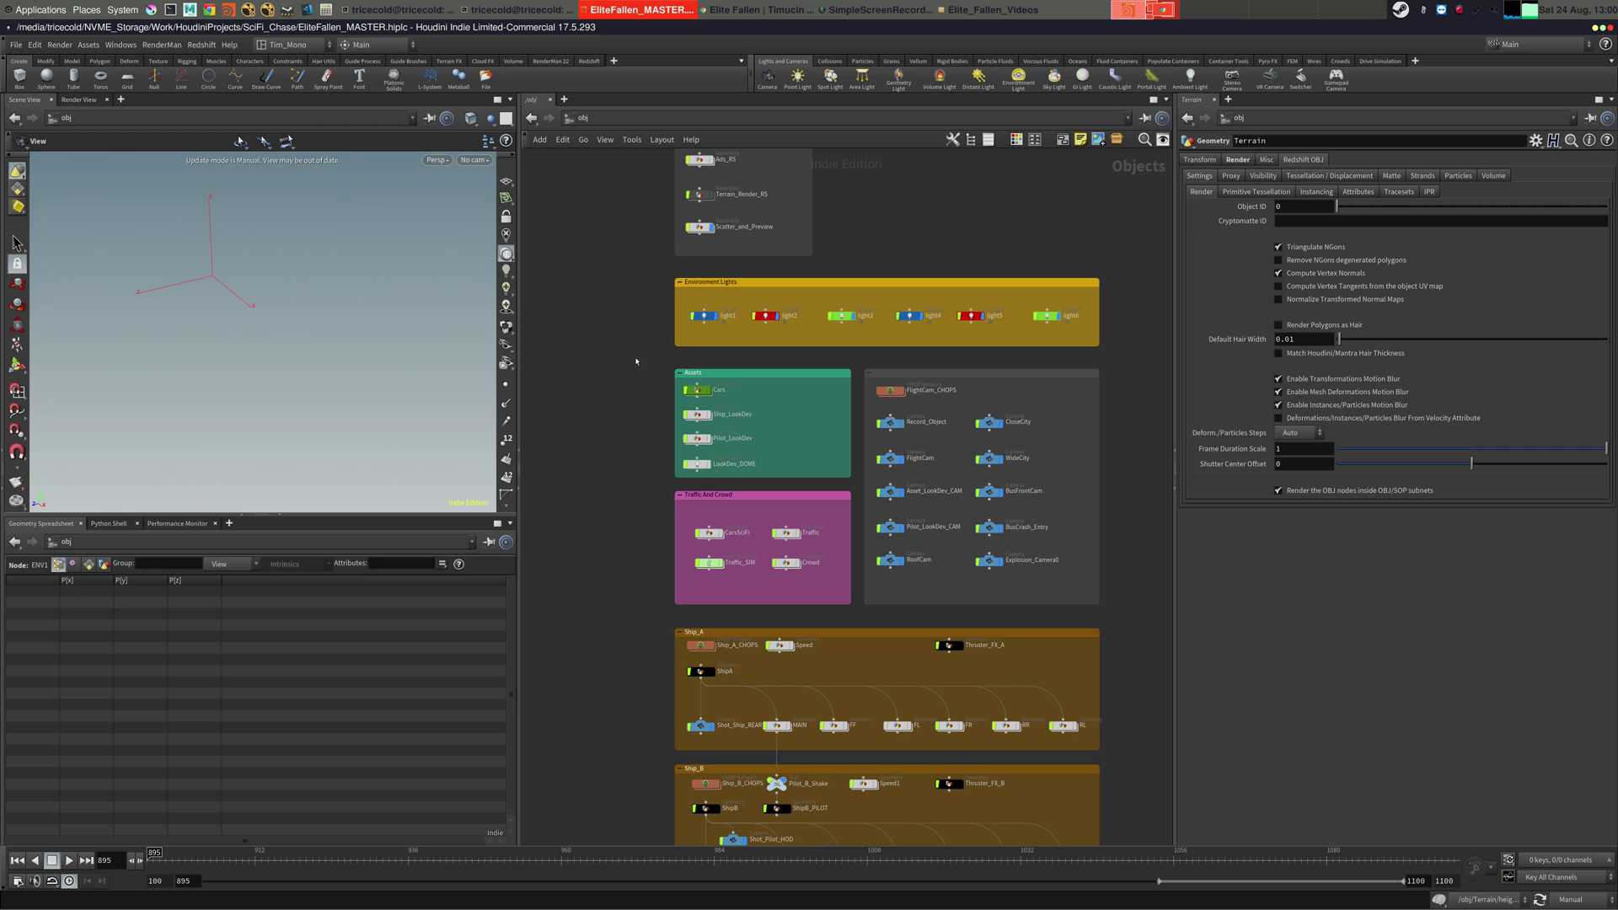
middle_click_drag(676, 404, 680, 422)
middle_click_drag(766, 450, 733, 423)
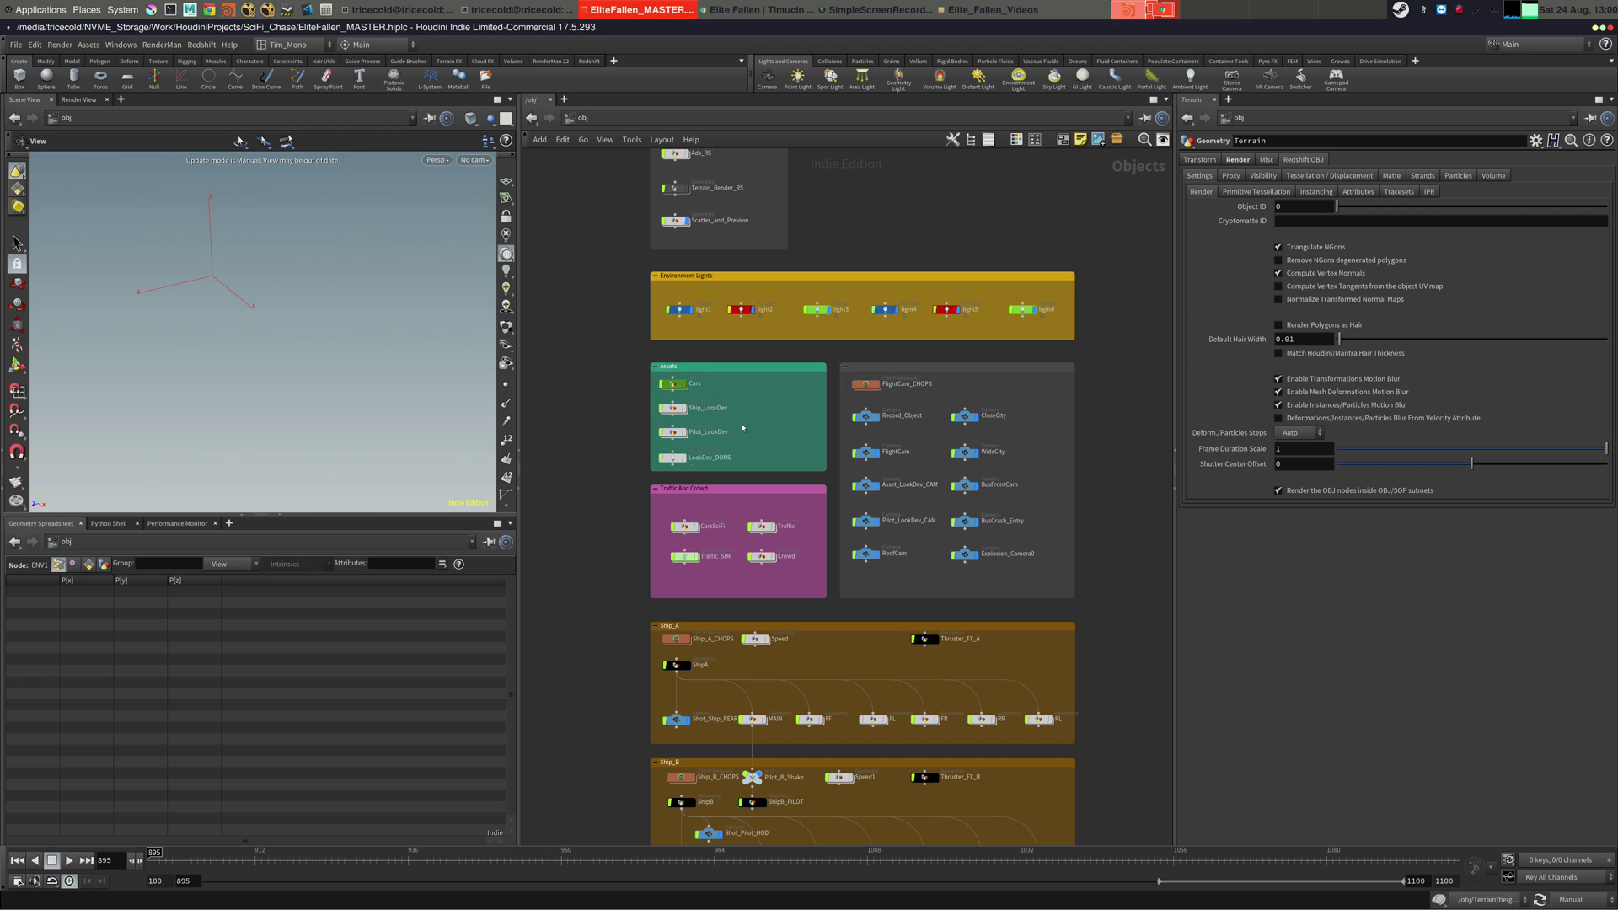
scroll(745, 428, "up", 2)
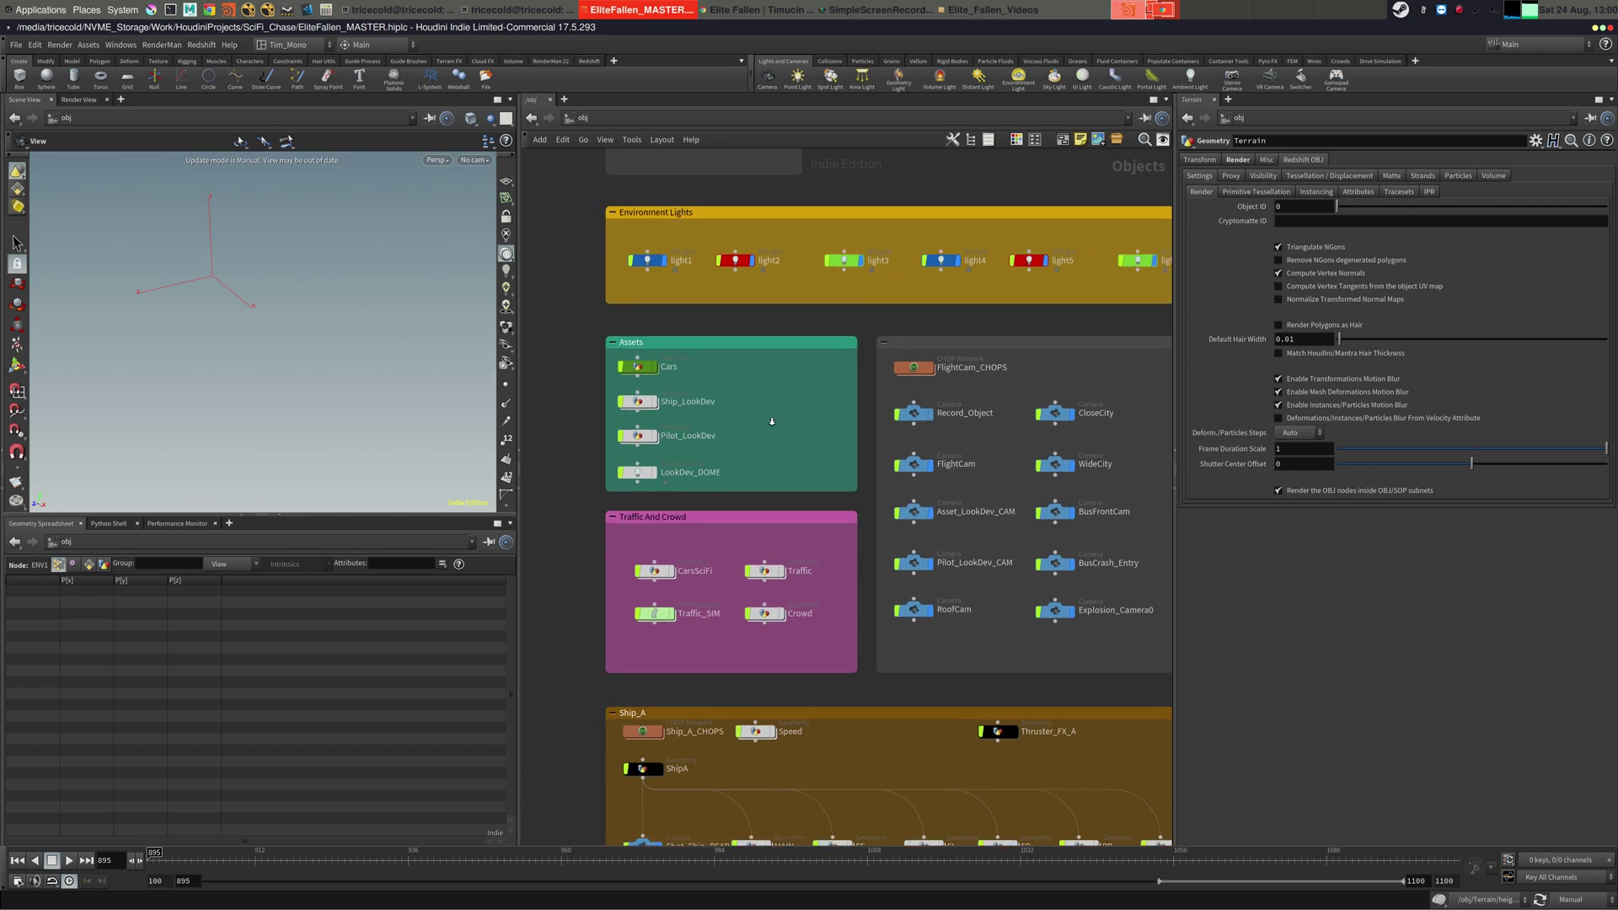
- Open the Cars network and examine the parallel vehicle branches down to the node that merges them
double_click(646, 372)
middle_click_drag(747, 317, 822, 376)
middle_click_drag(858, 303, 703, 322)
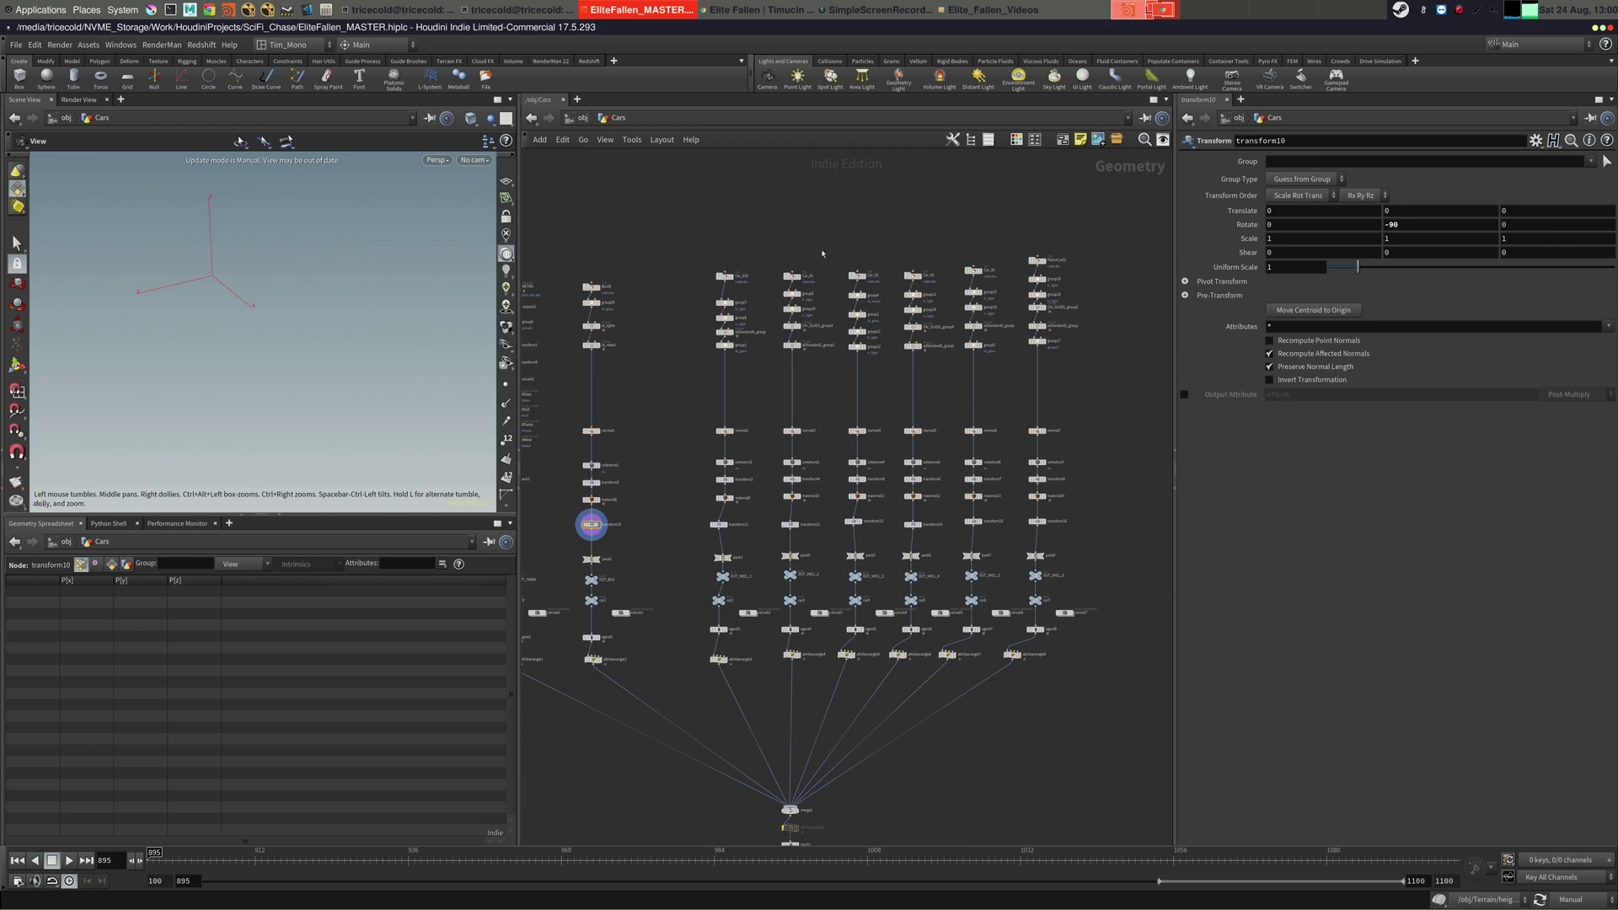
middle_click_drag(815, 254, 788, 325)
scroll(763, 327, "up", 4)
middle_click_drag(640, 344, 951, 287)
scroll(836, 335, "down", 4)
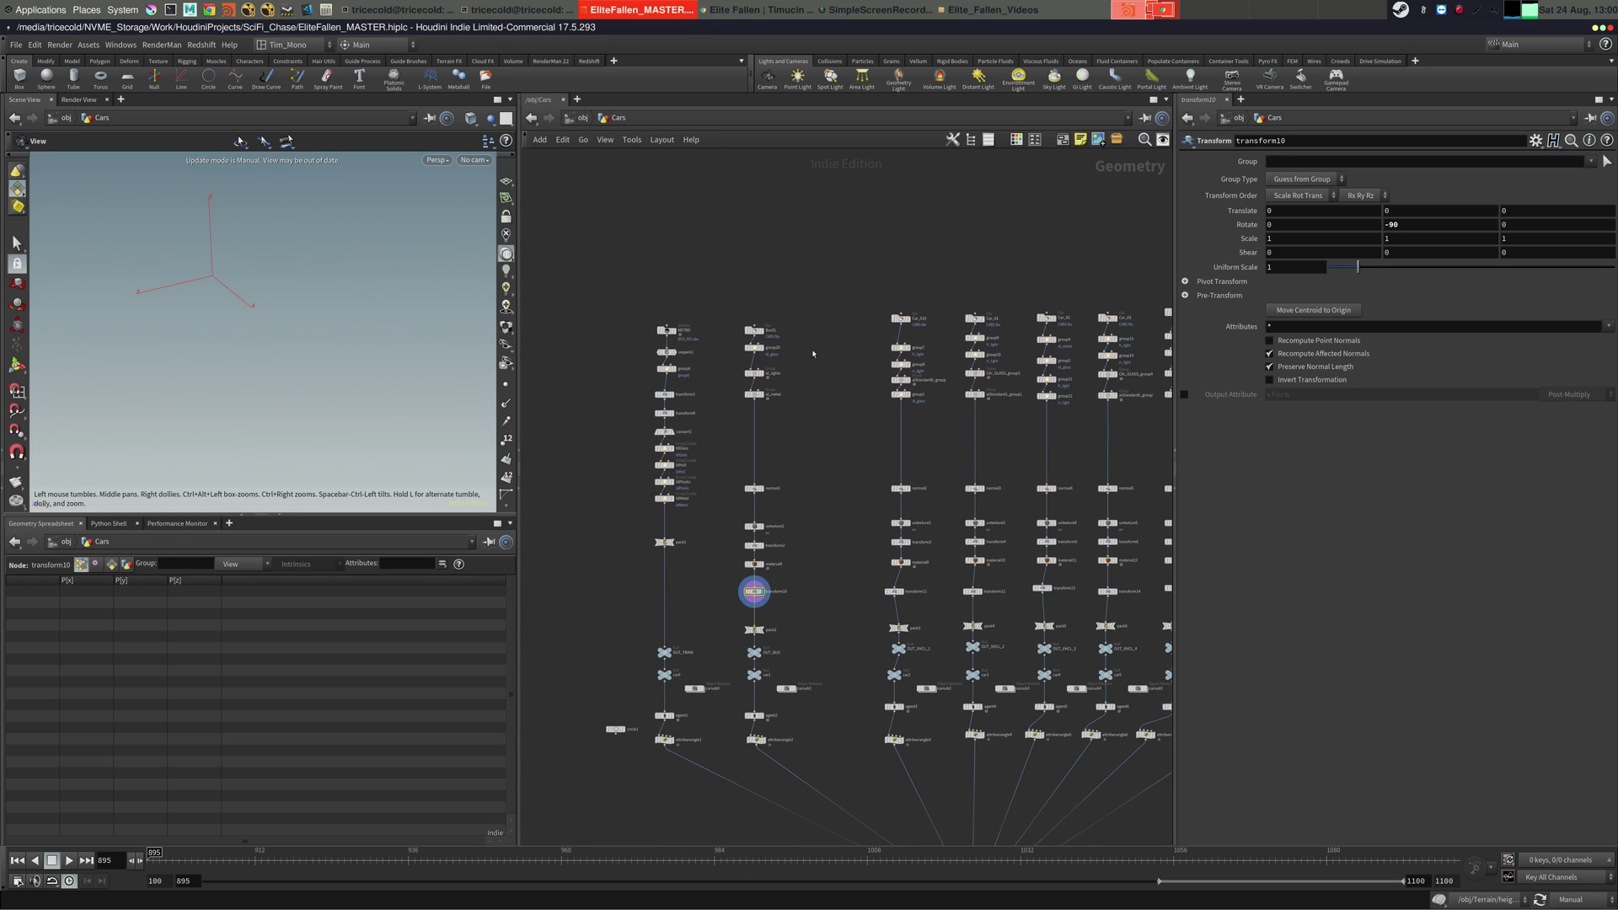
scroll(815, 361, "up", 1)
middle_click_drag(769, 443, 739, 320)
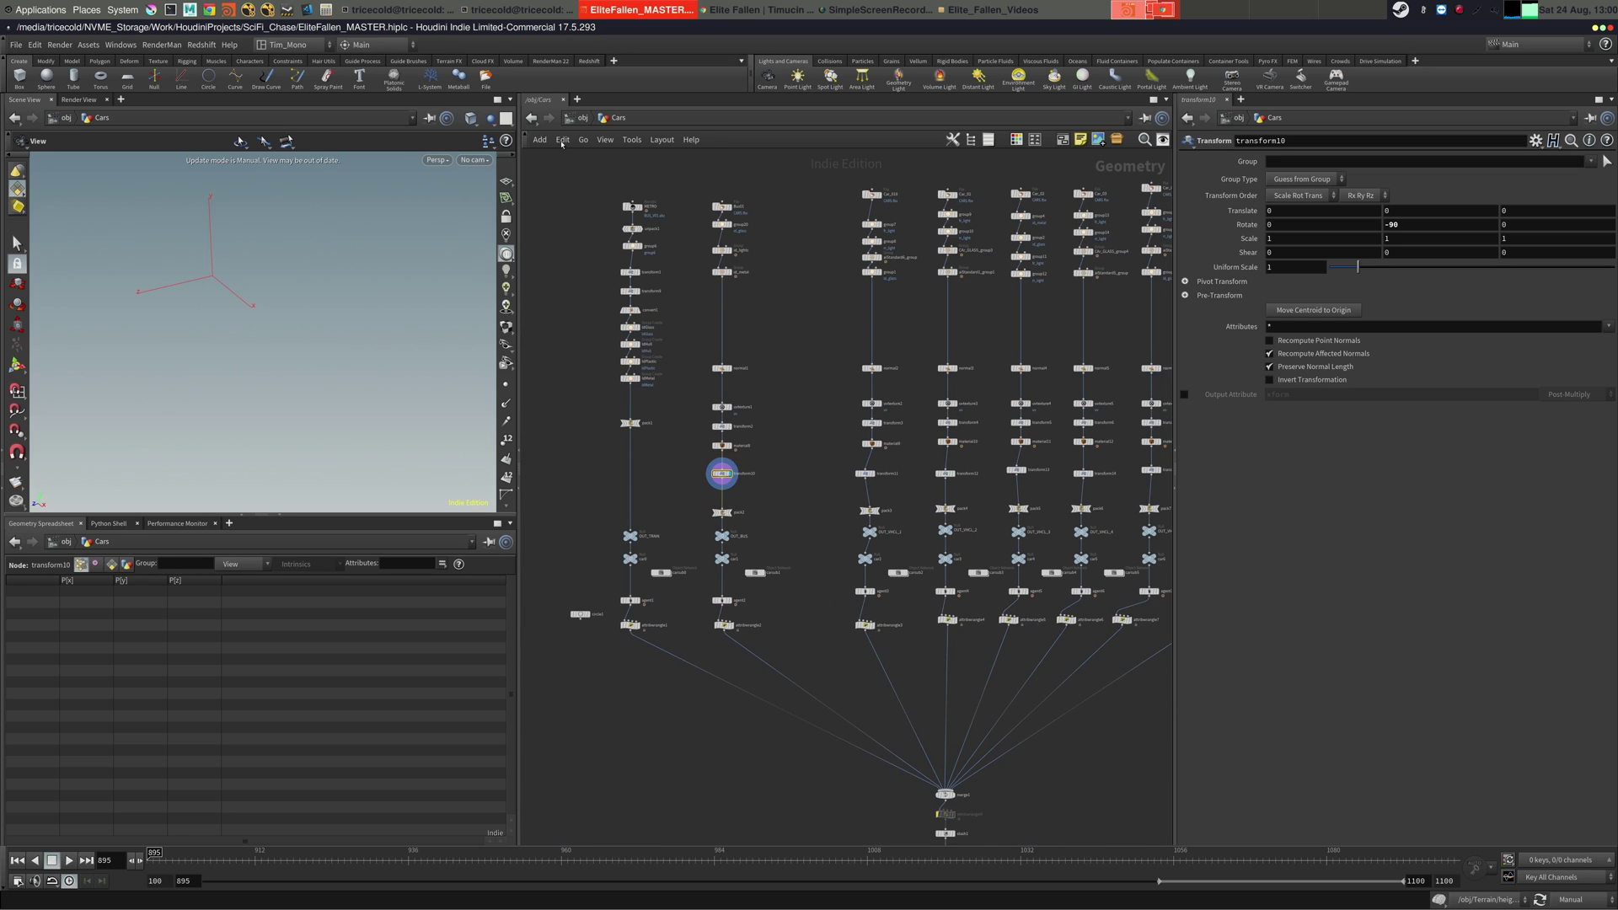
left_click(580, 118)
middle_click_drag(774, 441, 757, 403)
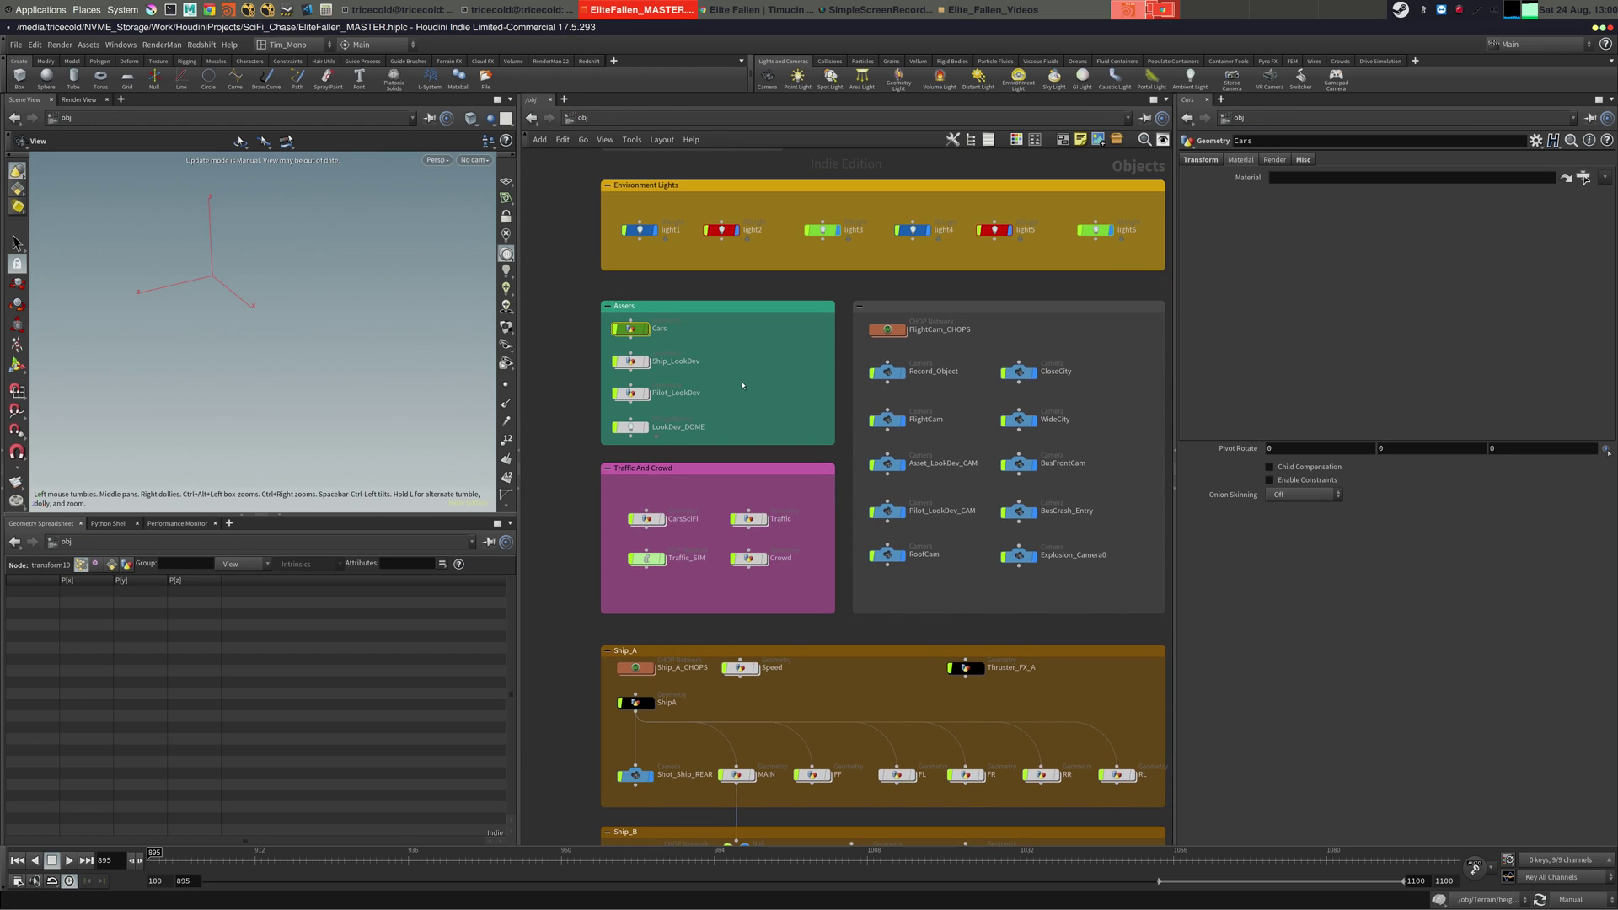
double_click(631, 330)
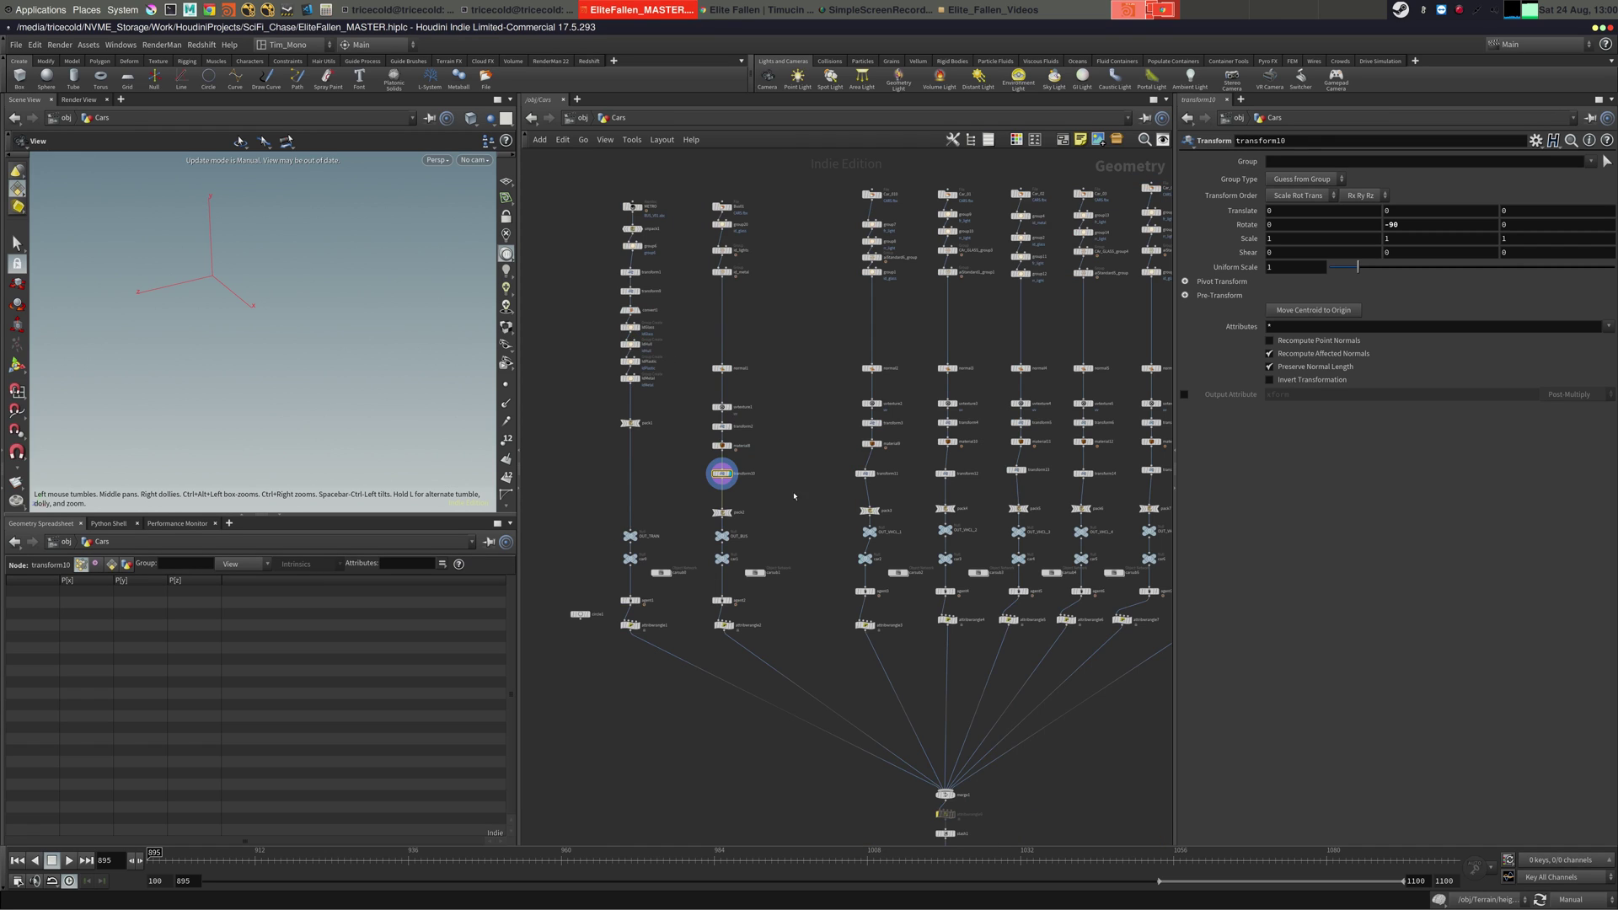
- Display the OUT_CARS null and set the scene's update mode to Auto Update
left_click(925, 510)
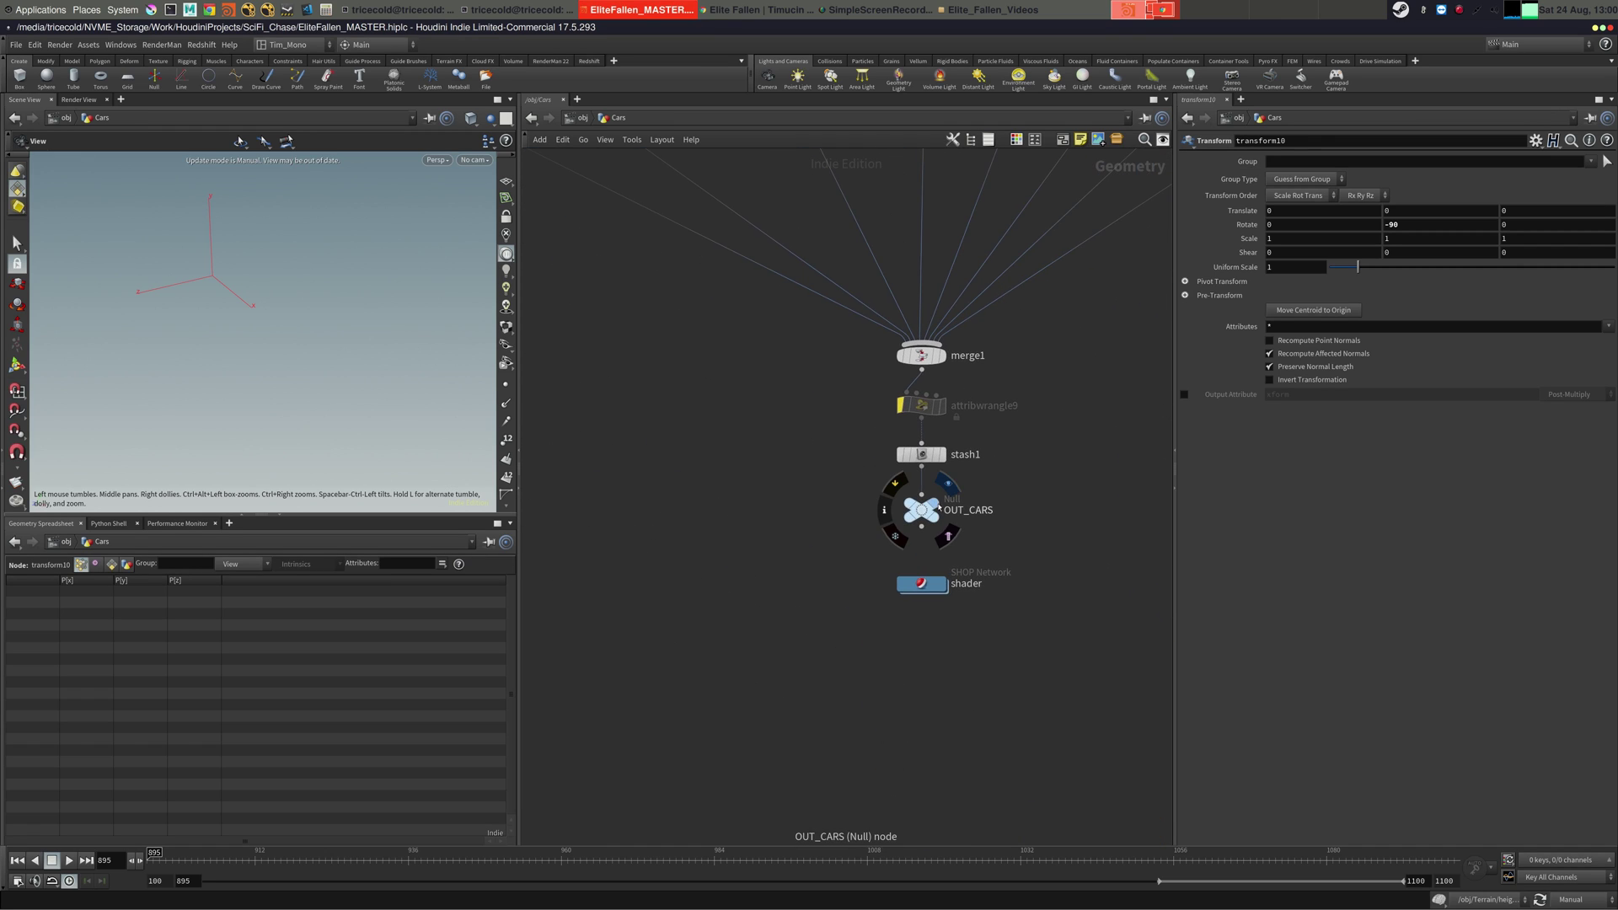
left_click(1572, 899)
left_click(1578, 859)
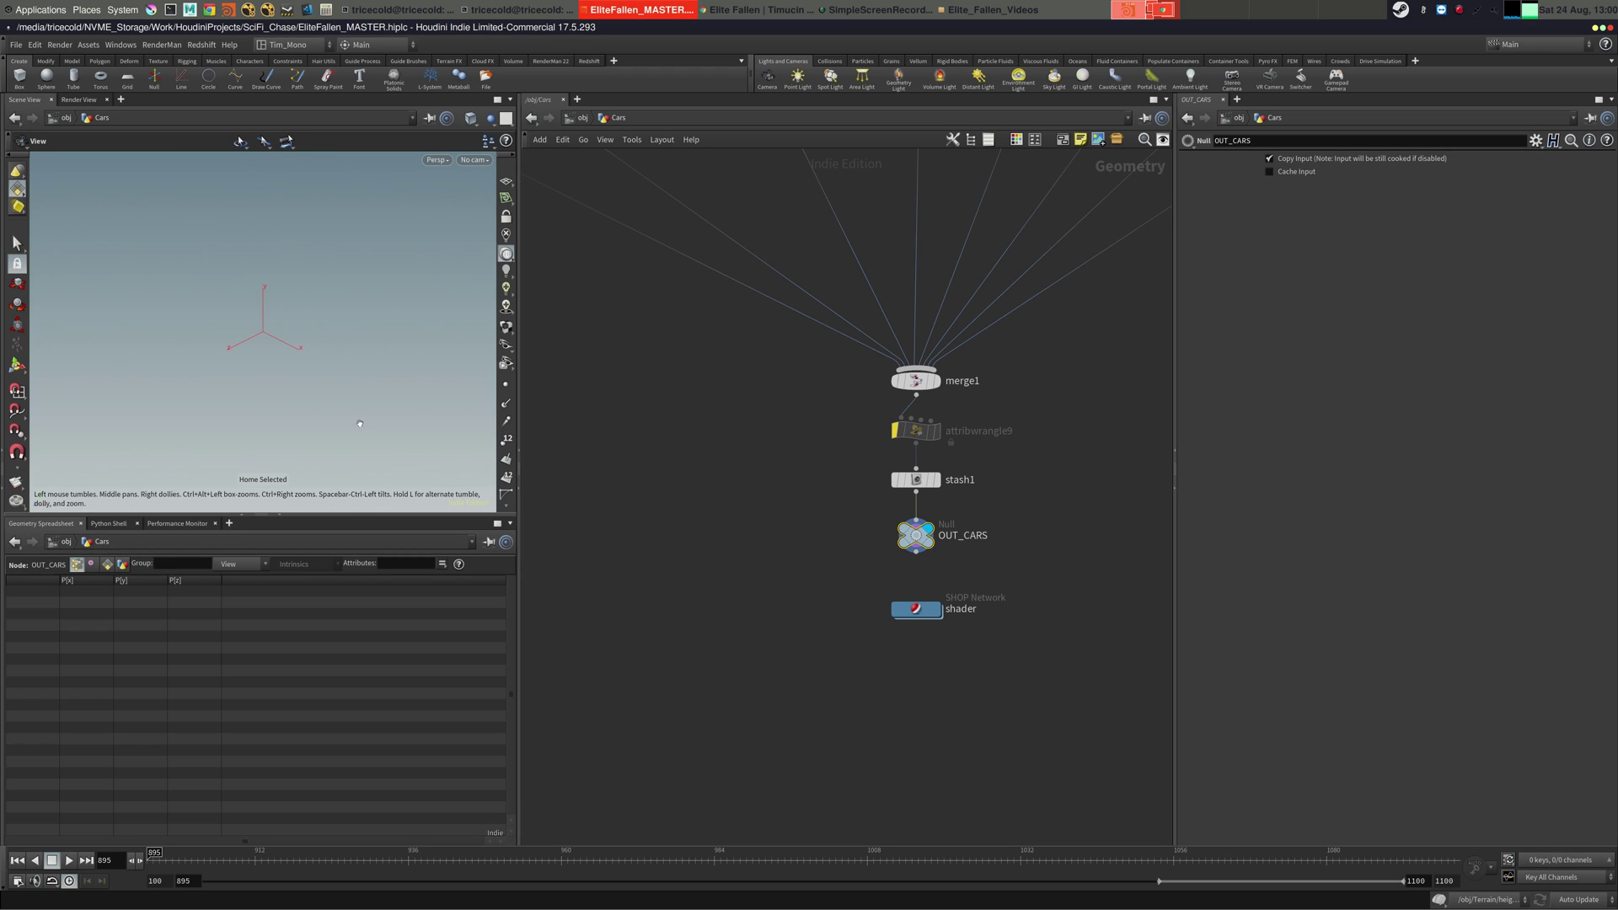
middle_click(917, 536)
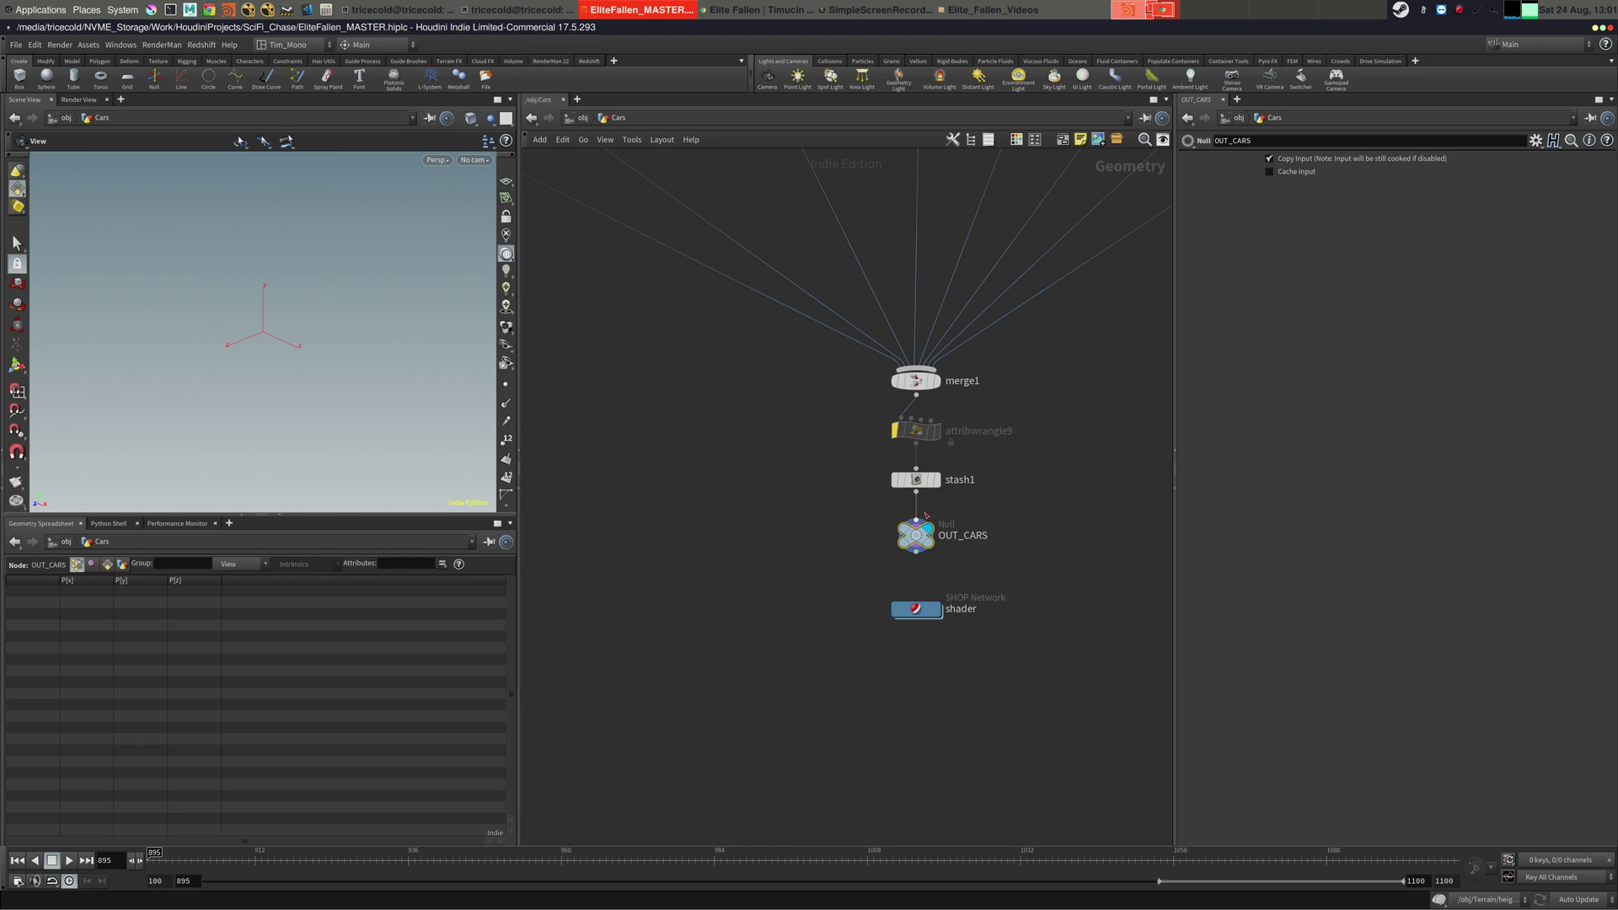
- Display the merge1 node and frame the merged vehicles in the viewport, viewing them from another angle
middle_click_drag(764, 410, 888, 513)
scroll(878, 514, "down", 3)
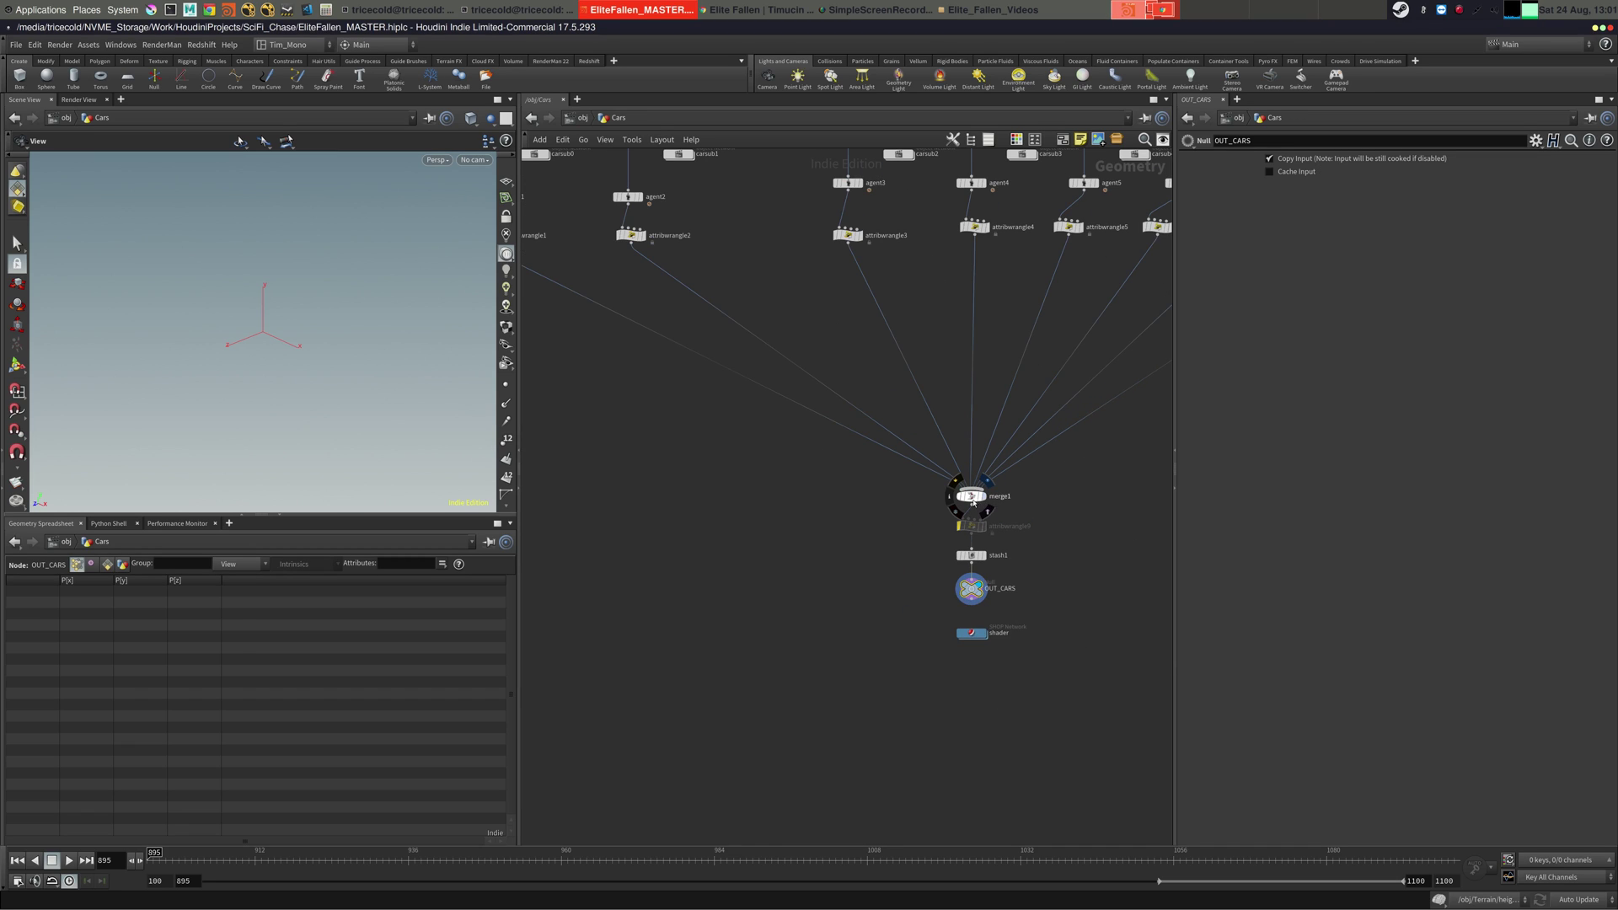
left_click(985, 482)
middle_click_drag(773, 506, 763, 506)
key("space+g")
left_click_drag(221, 364, 408, 386)
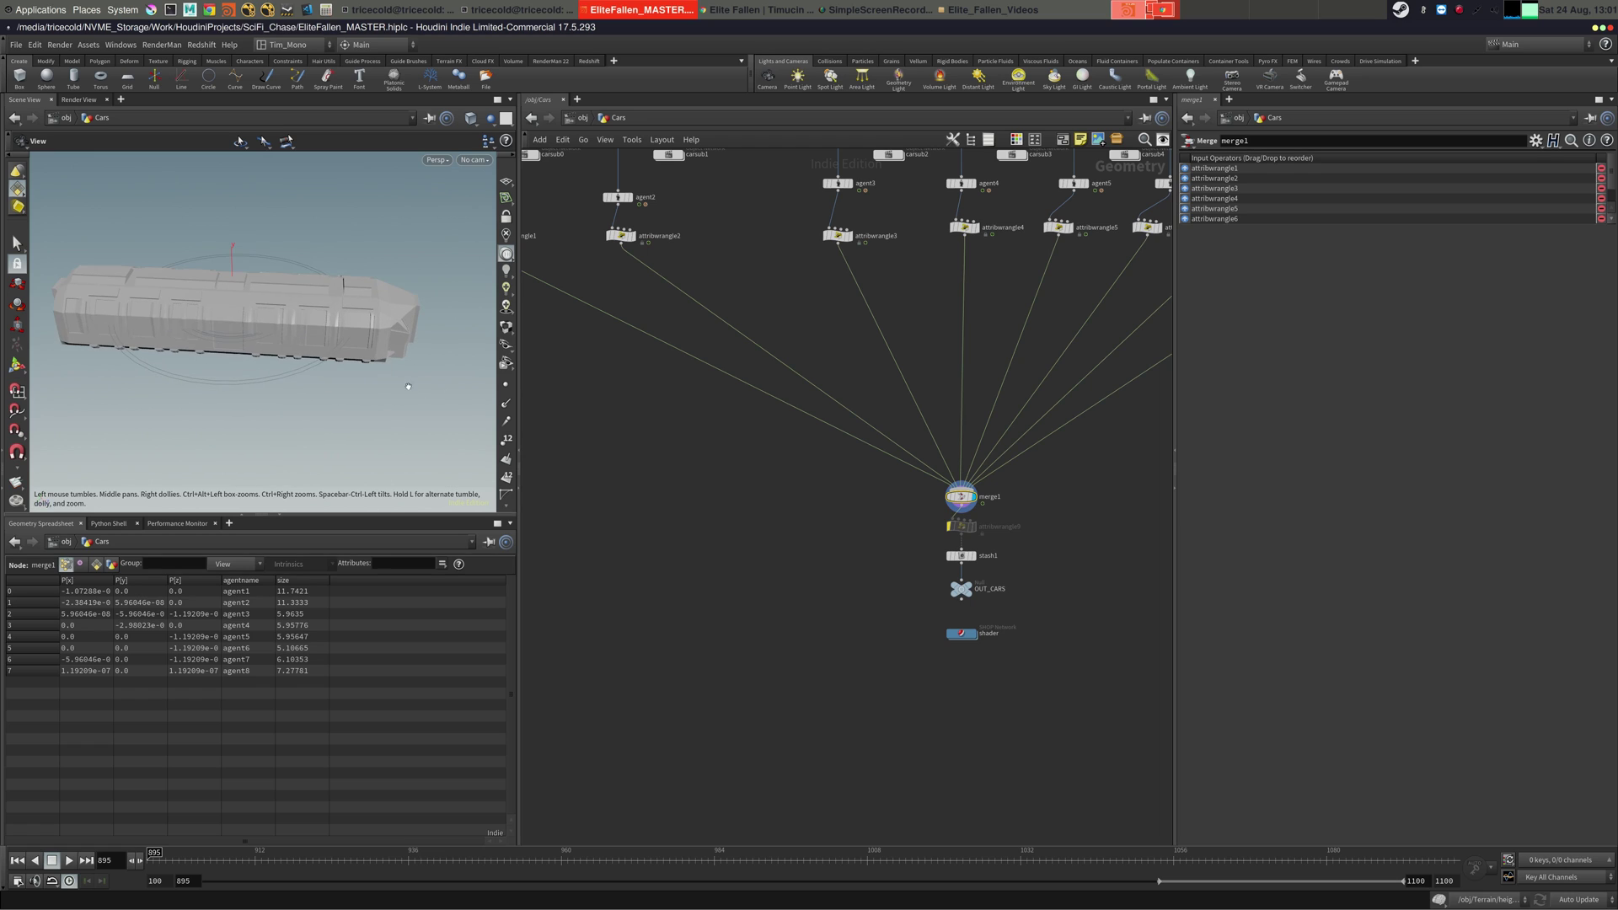
- Display individual vehicle branches one after another at their attribute wrangles, from attribwrangle1 and attribwrangle2 to attribwrangle4
middle_click_drag(657, 383, 930, 588)
scroll(771, 455, "up", 3)
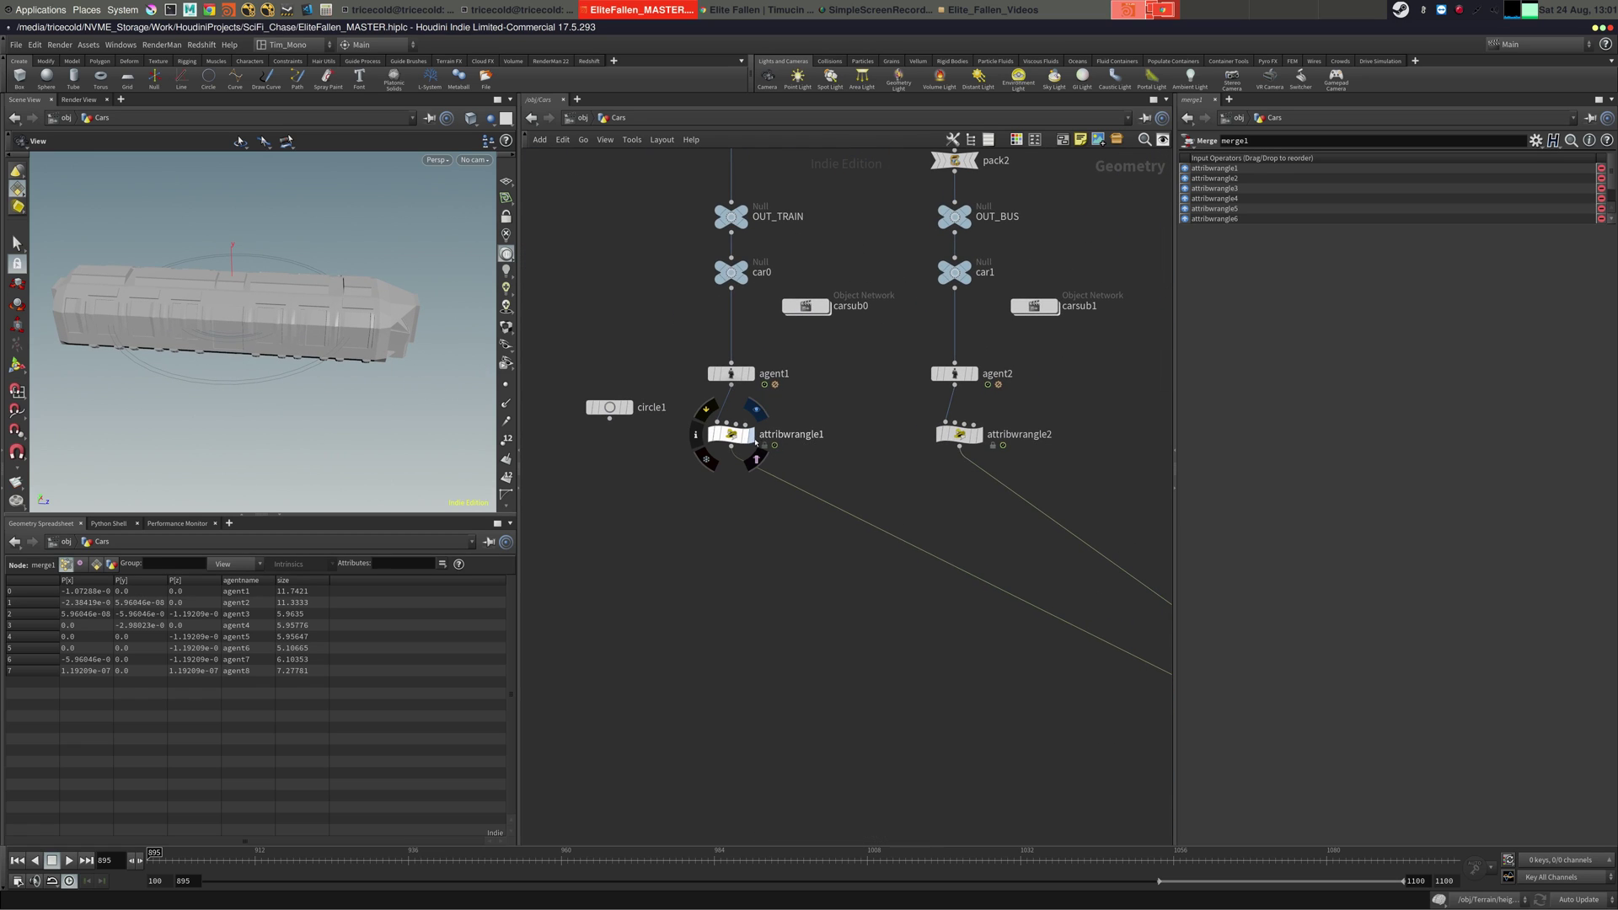
left_click(756, 444)
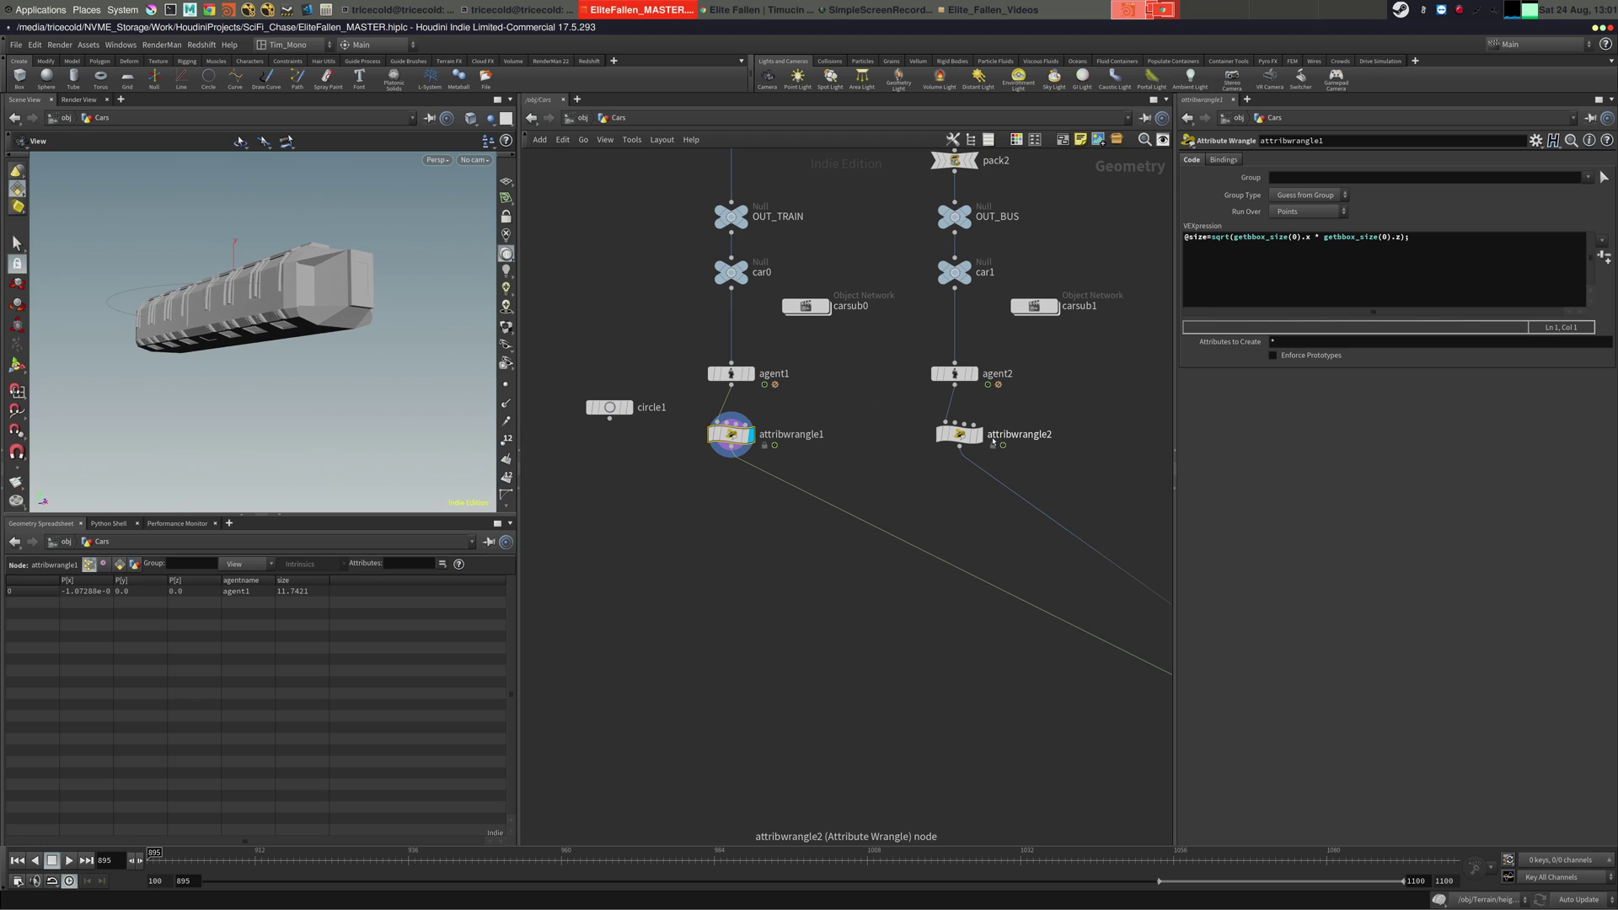
left_click(980, 435)
middle_click_drag(1042, 423, 321, 431)
left_click(981, 455)
left_click(729, 401)
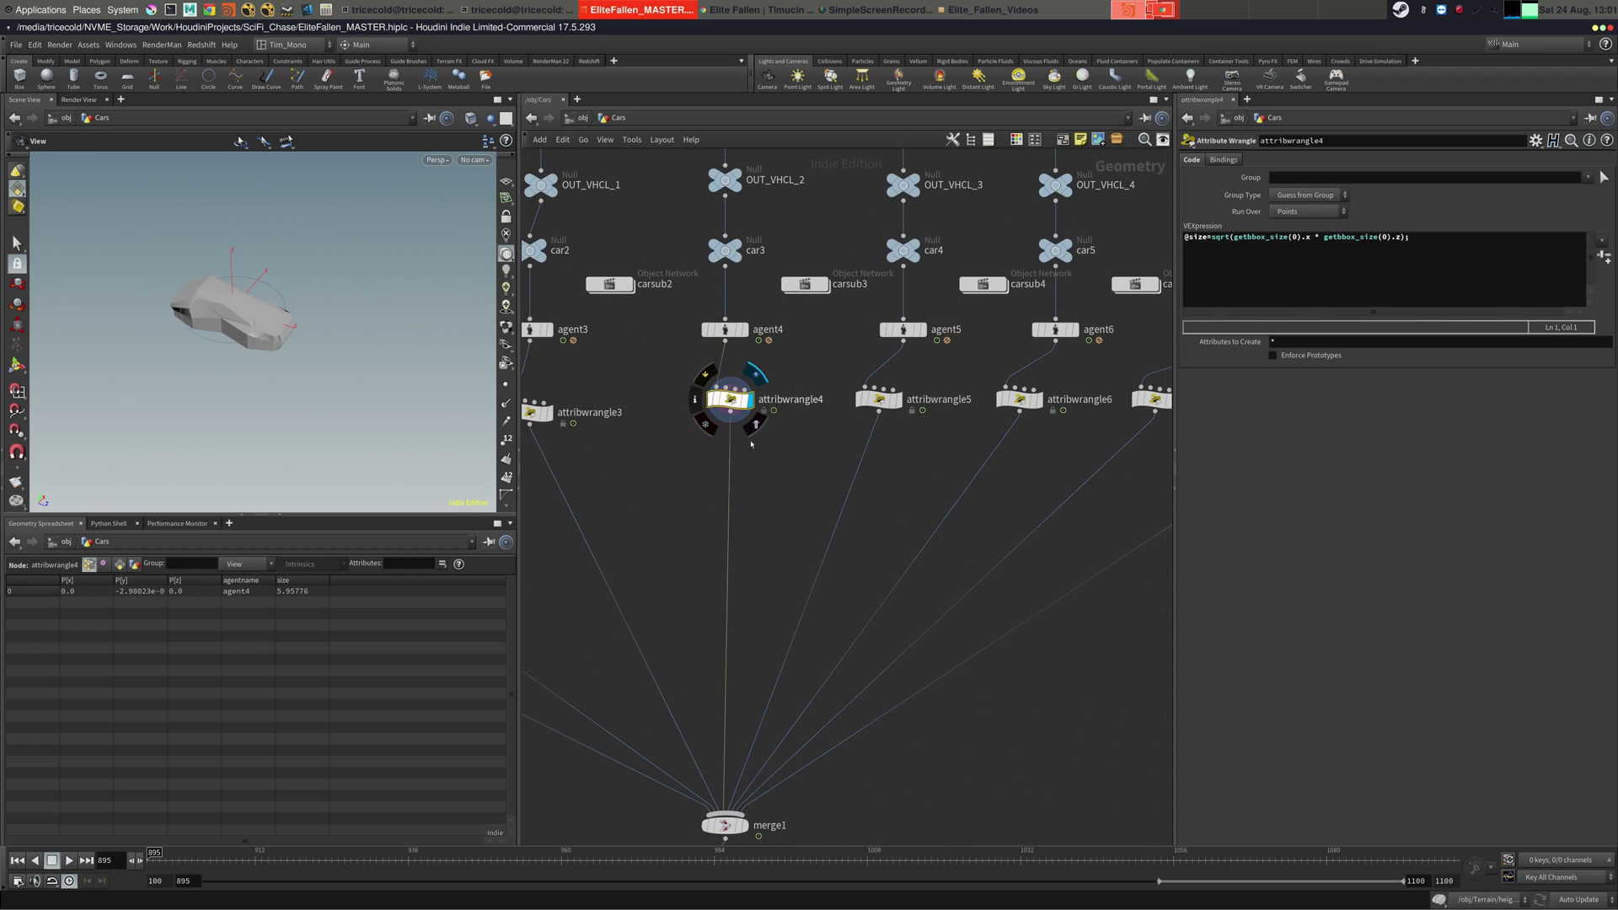
middle_click_drag(750, 444, 1014, 458)
- Return to the object level and inspect the scattered city buildings from several angles in the viewport
left_click(581, 119)
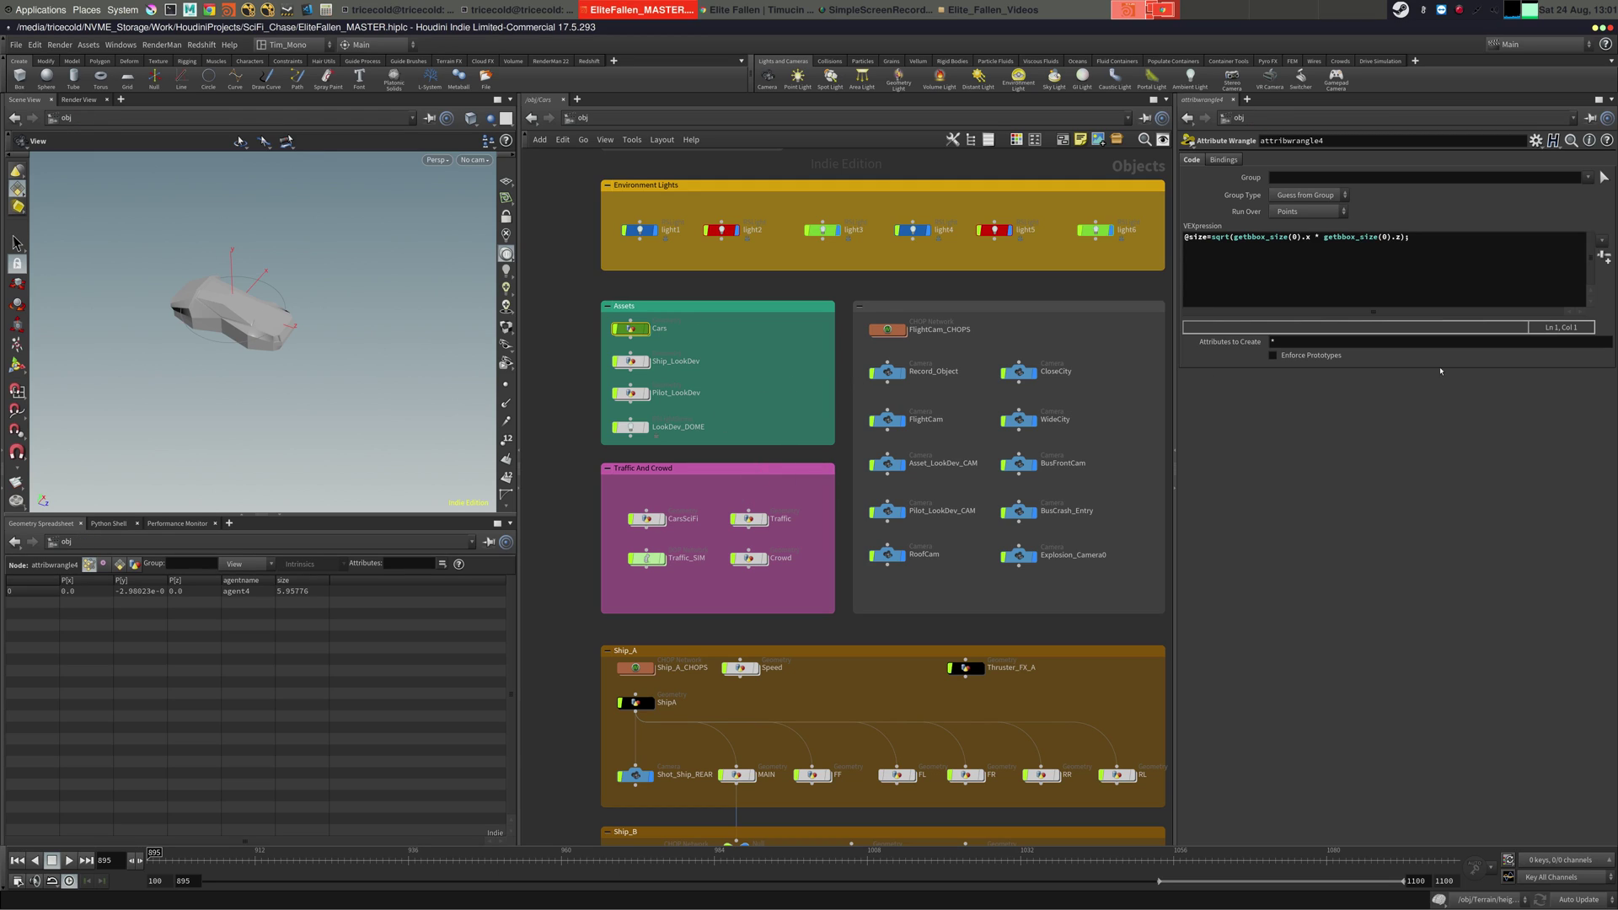
middle_click_drag(779, 479, 815, 502)
left_click_drag(417, 357, 324, 375)
right_click_drag(325, 375, 179, 412)
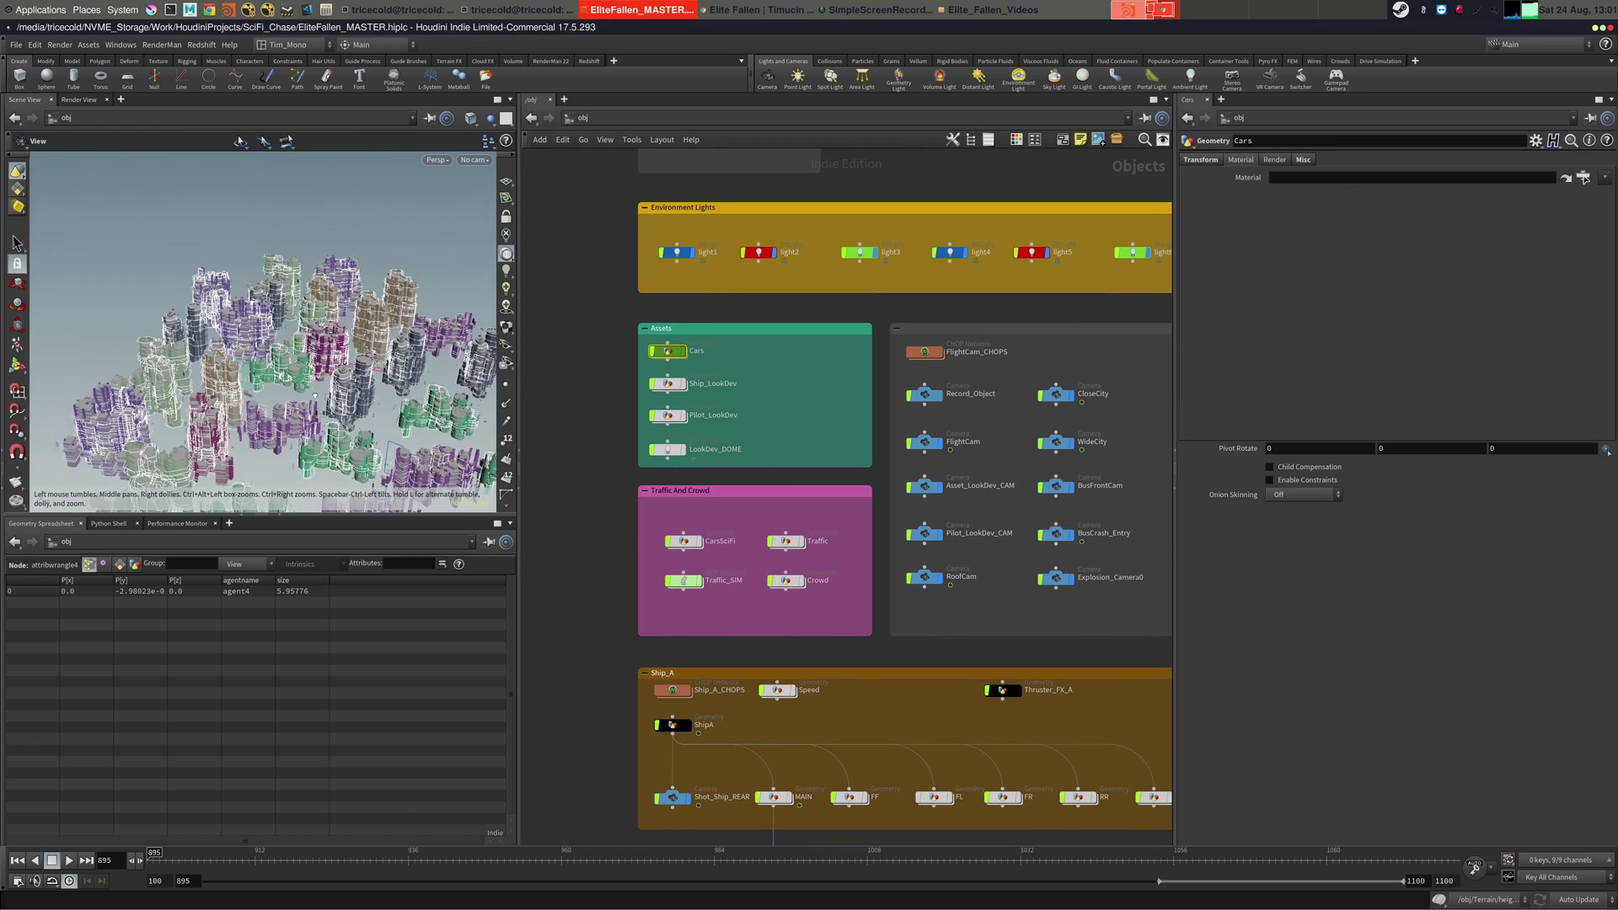
left_click_drag(179, 413, 358, 394)
middle_click_drag(702, 414, 743, 399)
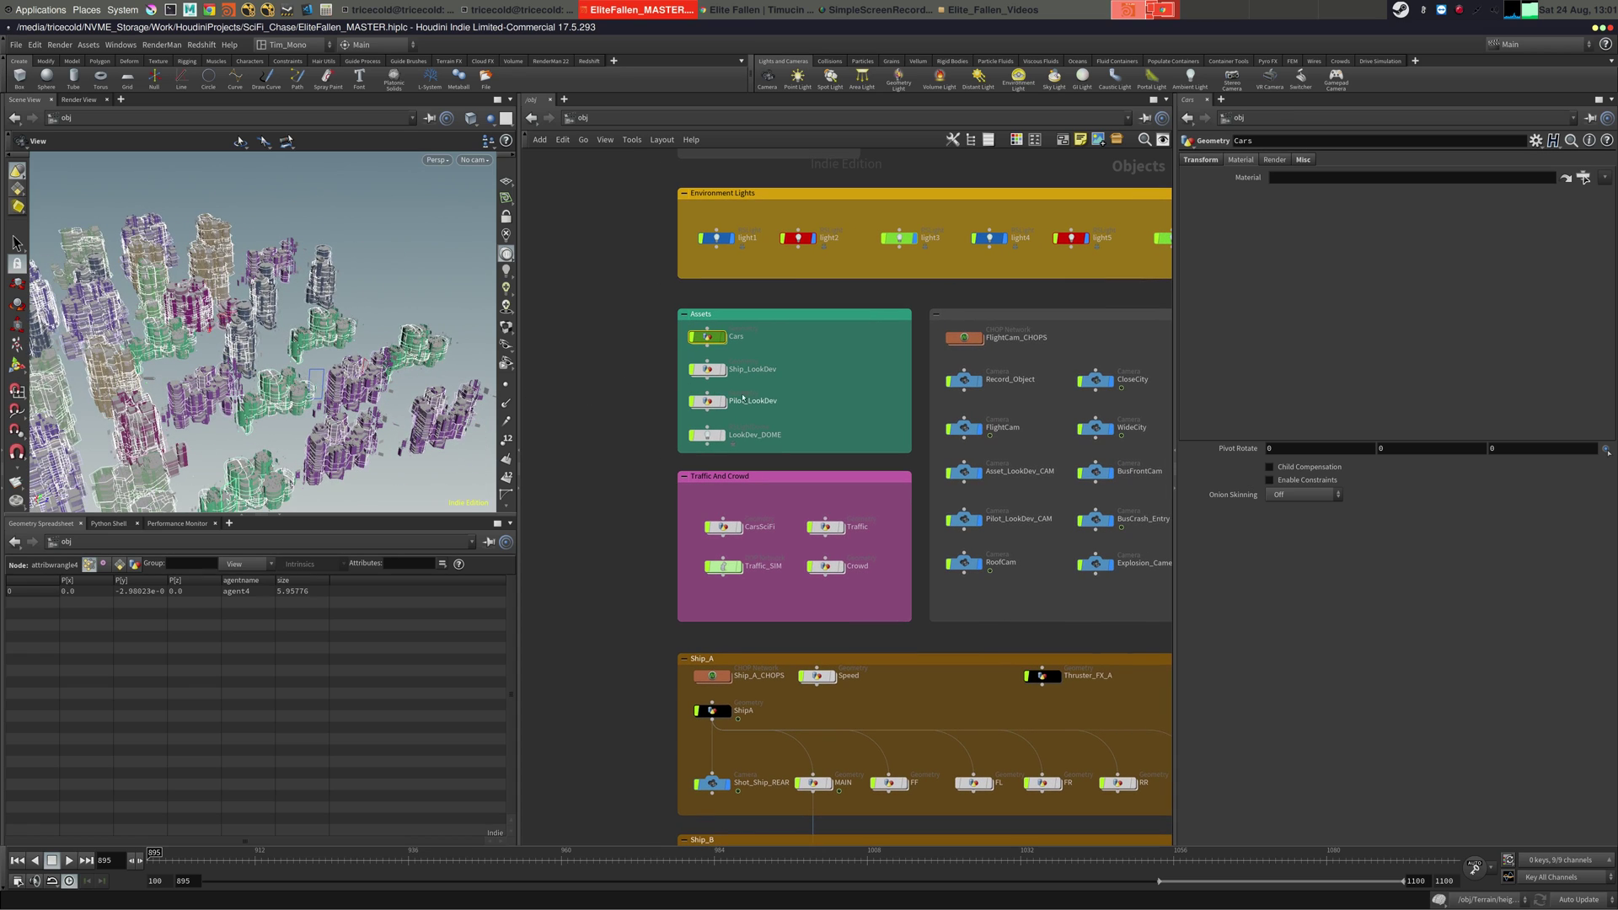
- Turn on the display of the Terrain object in the Environment box
middle_click_drag(850, 425, 855, 543)
middle_click_drag(684, 234, 720, 461)
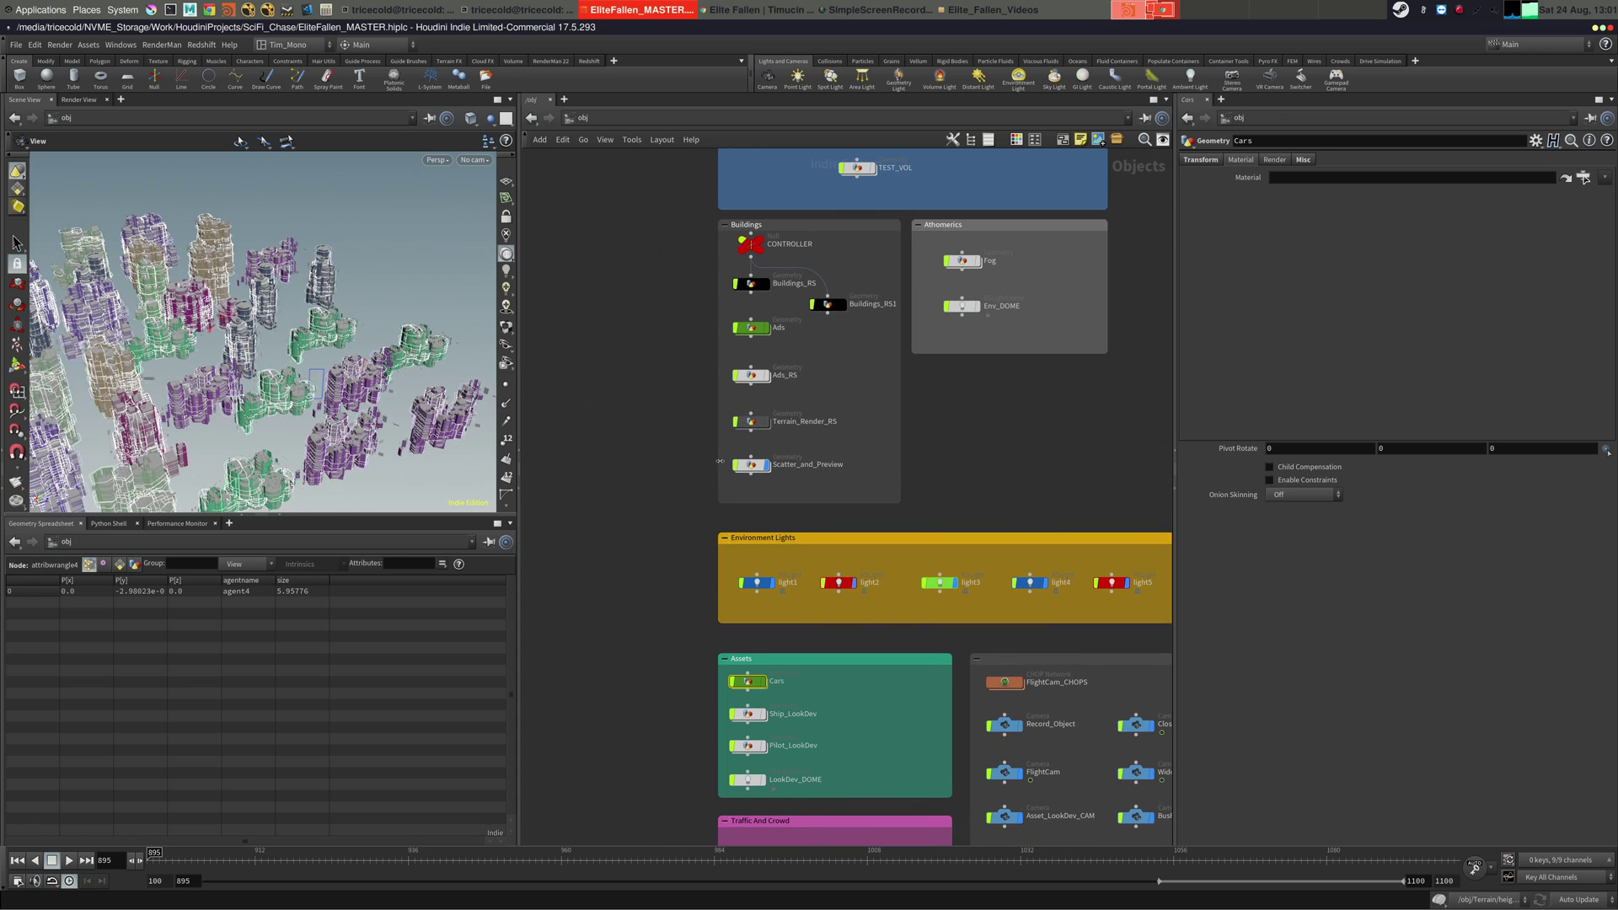
middle_click_drag(820, 400, 848, 632)
scroll(810, 471, "down", 1)
middle_click_drag(815, 279, 831, 452)
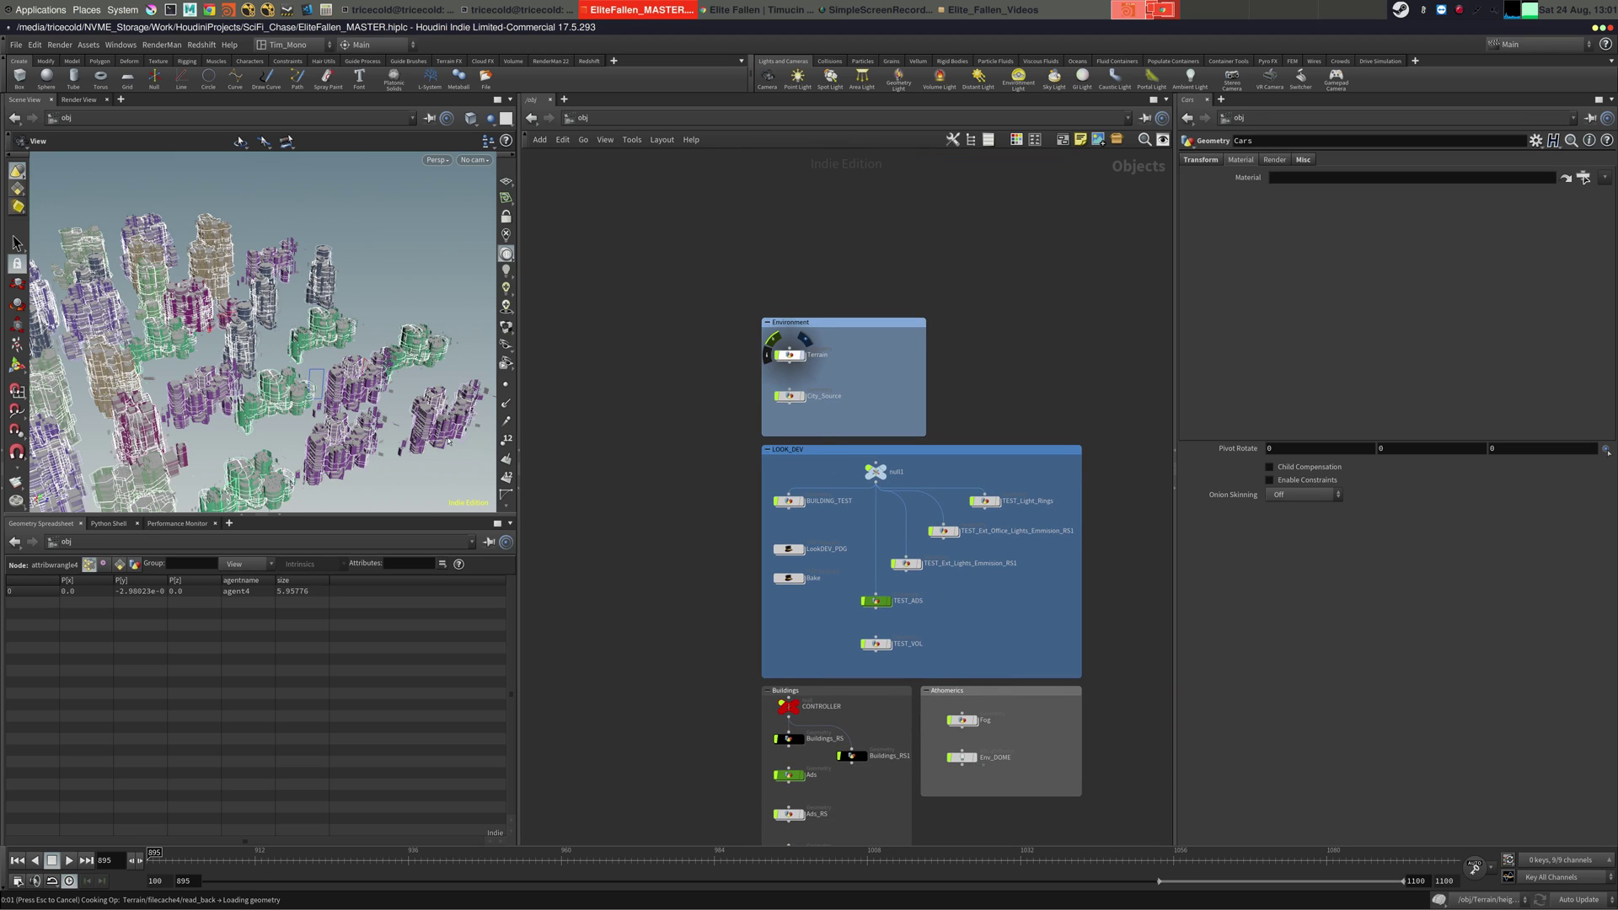
middle_click_drag(553, 428, 646, 410)
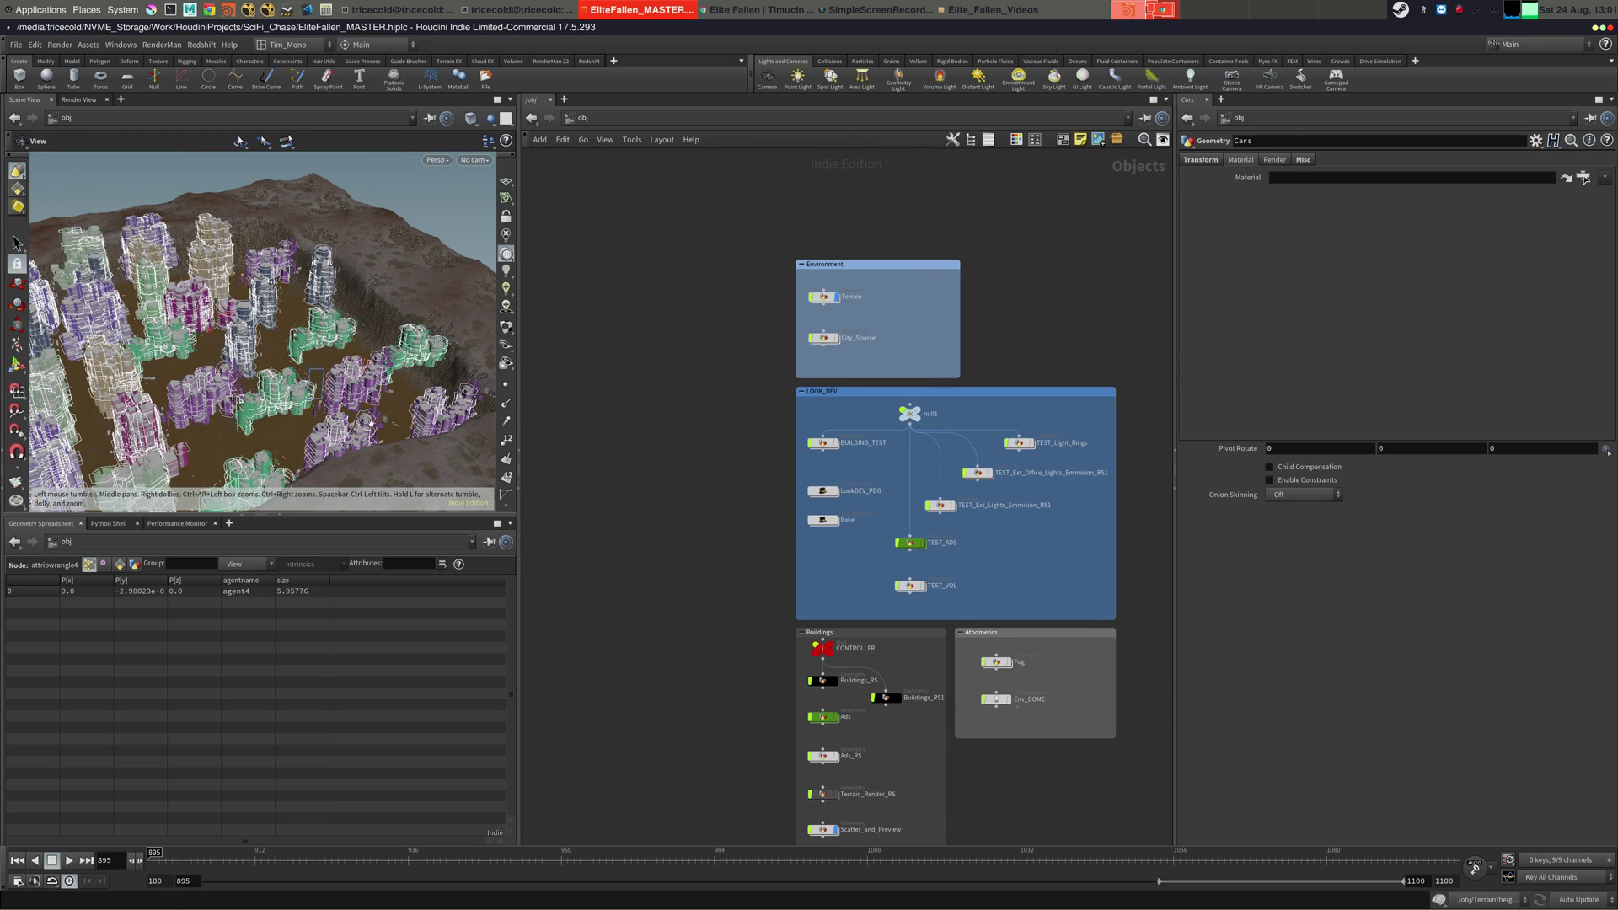
- Maximize the viewport, inspect the city on its terrain from farther away and restore the pane layout
left_click(498, 100)
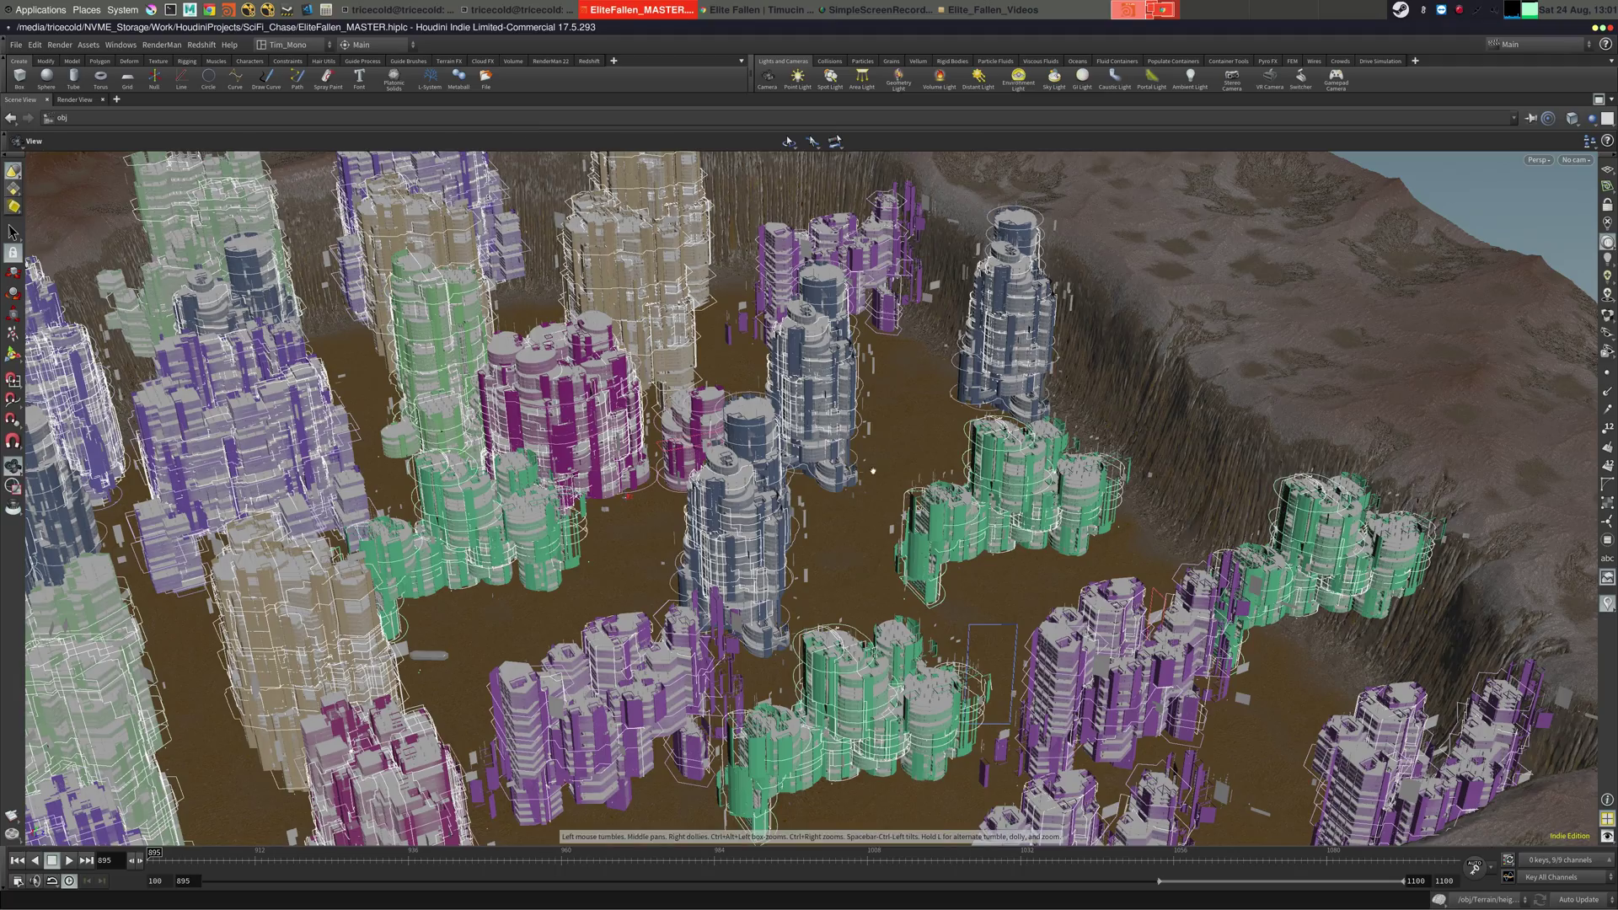
scroll(870, 469, "down", 5)
left_click_drag(825, 471, 513, 546)
middle_click_drag(513, 546, 724, 497)
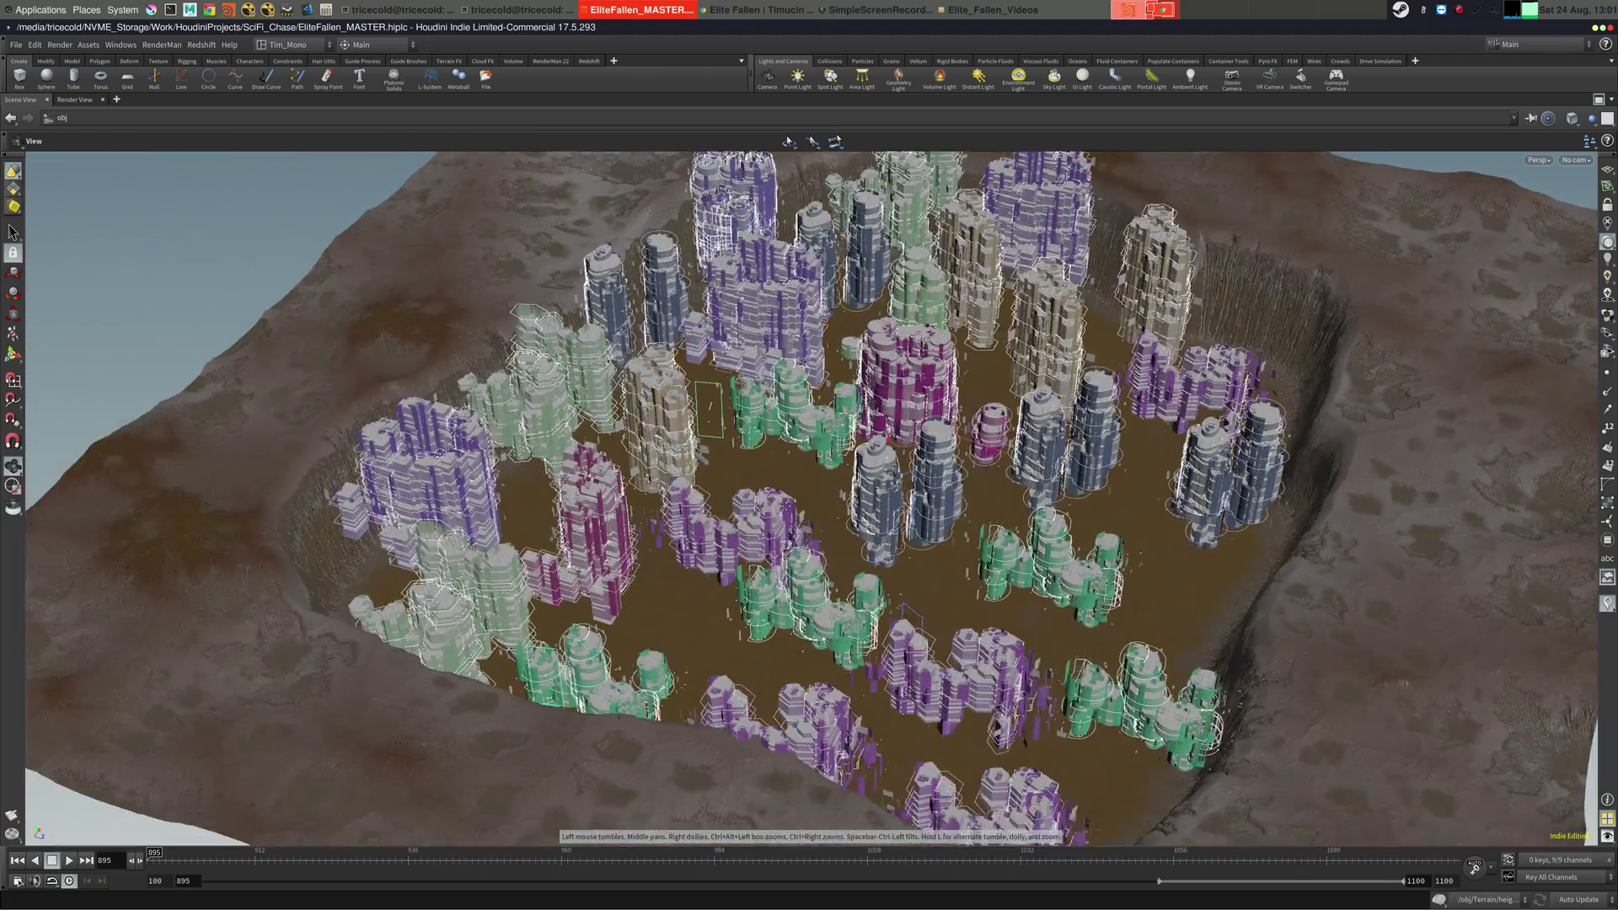
left_click_drag(725, 497, 775, 522)
left_click(1596, 100)
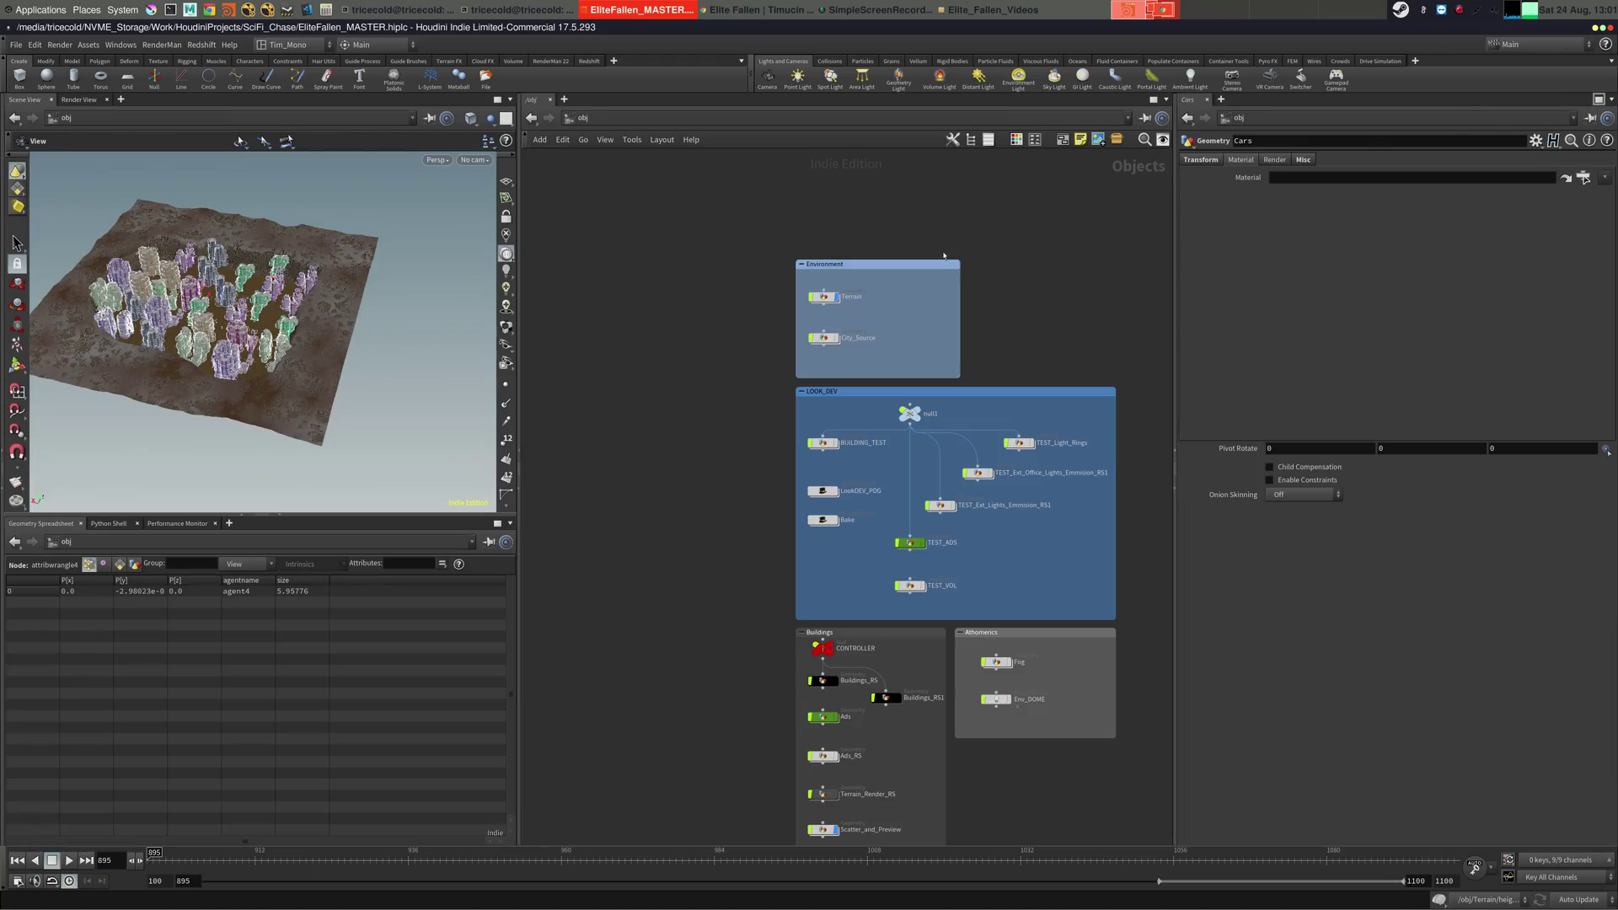
- Look over the city from above, check the list of viewport cameras and return to the Assets box of the network
mouse_move(651, 513)
middle_mouse_down()
mouse_move(617, 492)
mouse_move(556, 337)
middle_mouse_up()
middle_click_drag(610, 540, 629, 419)
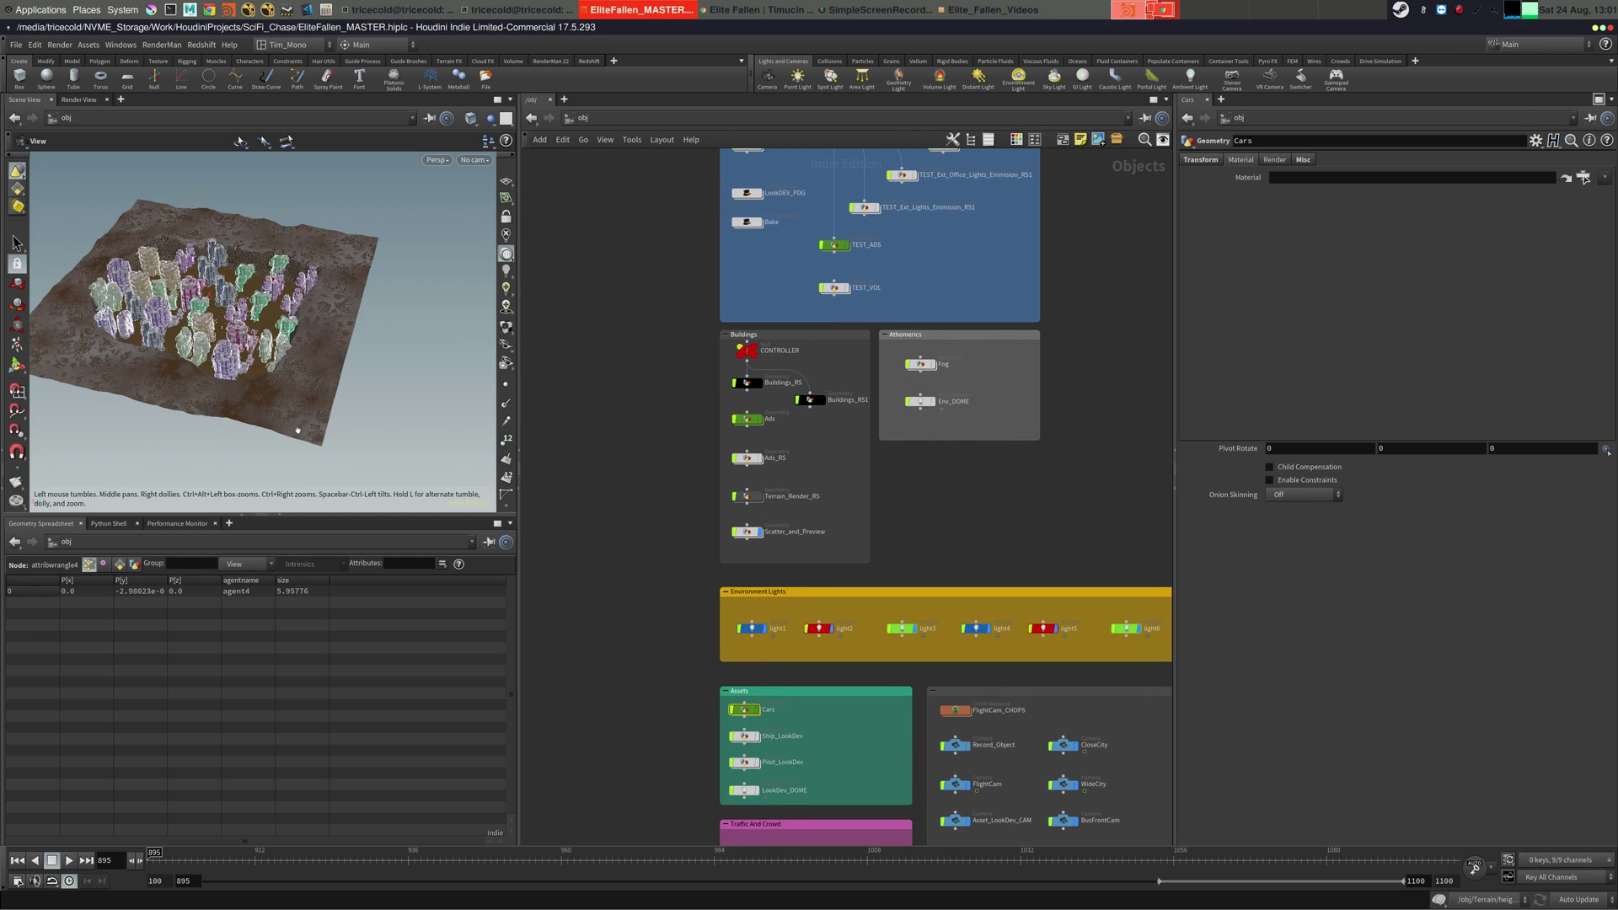
left_click_drag(296, 429, 253, 446)
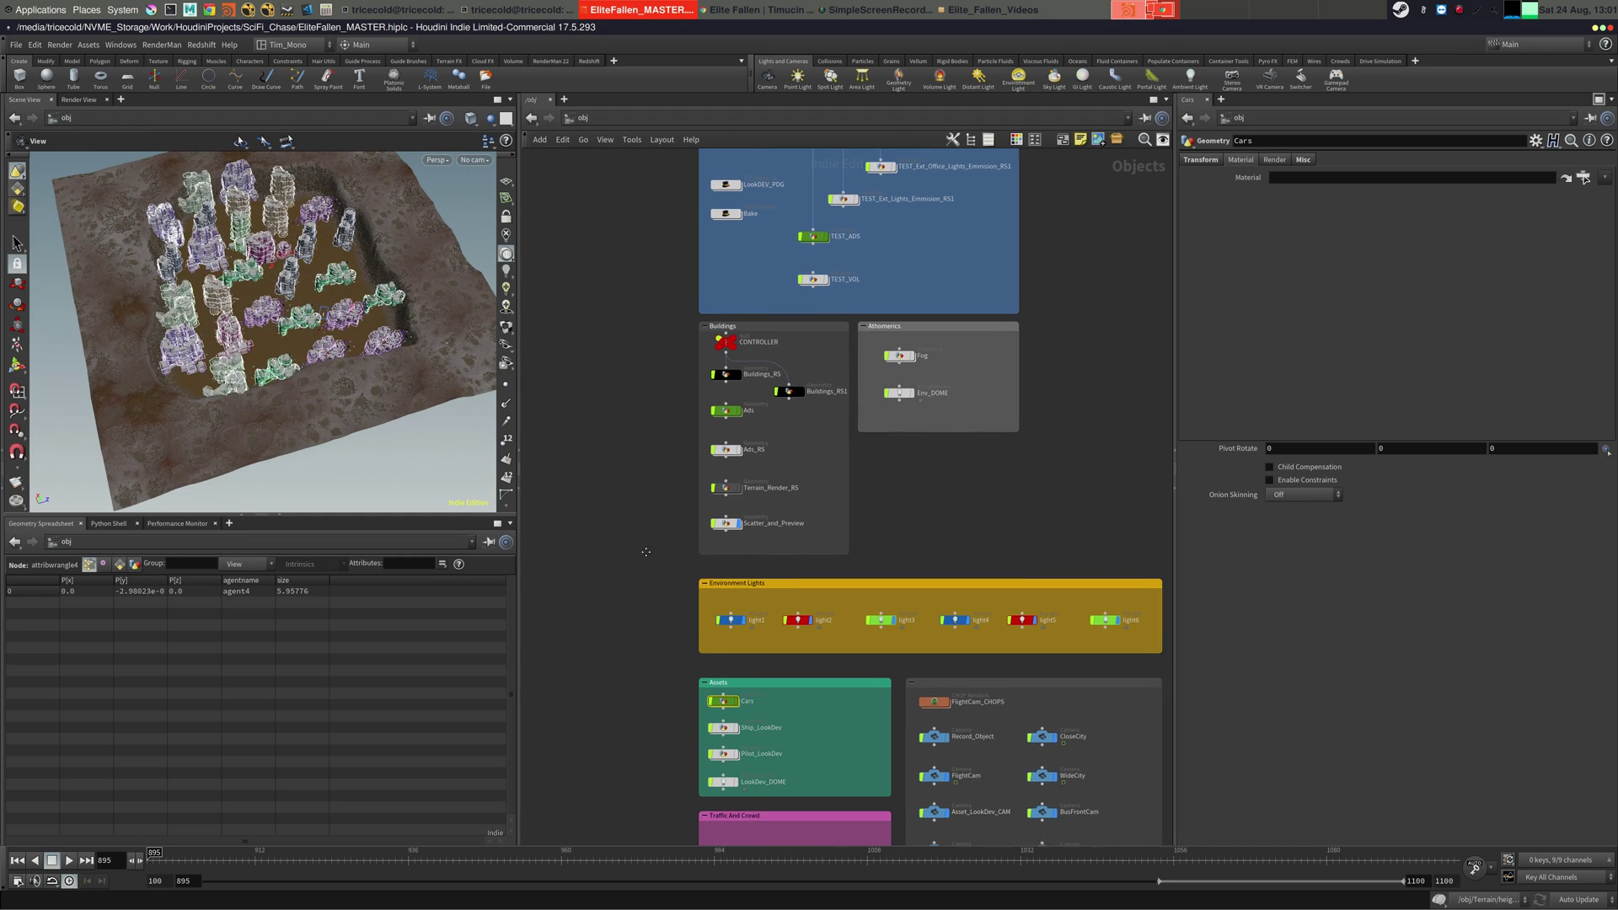
left_click(474, 160)
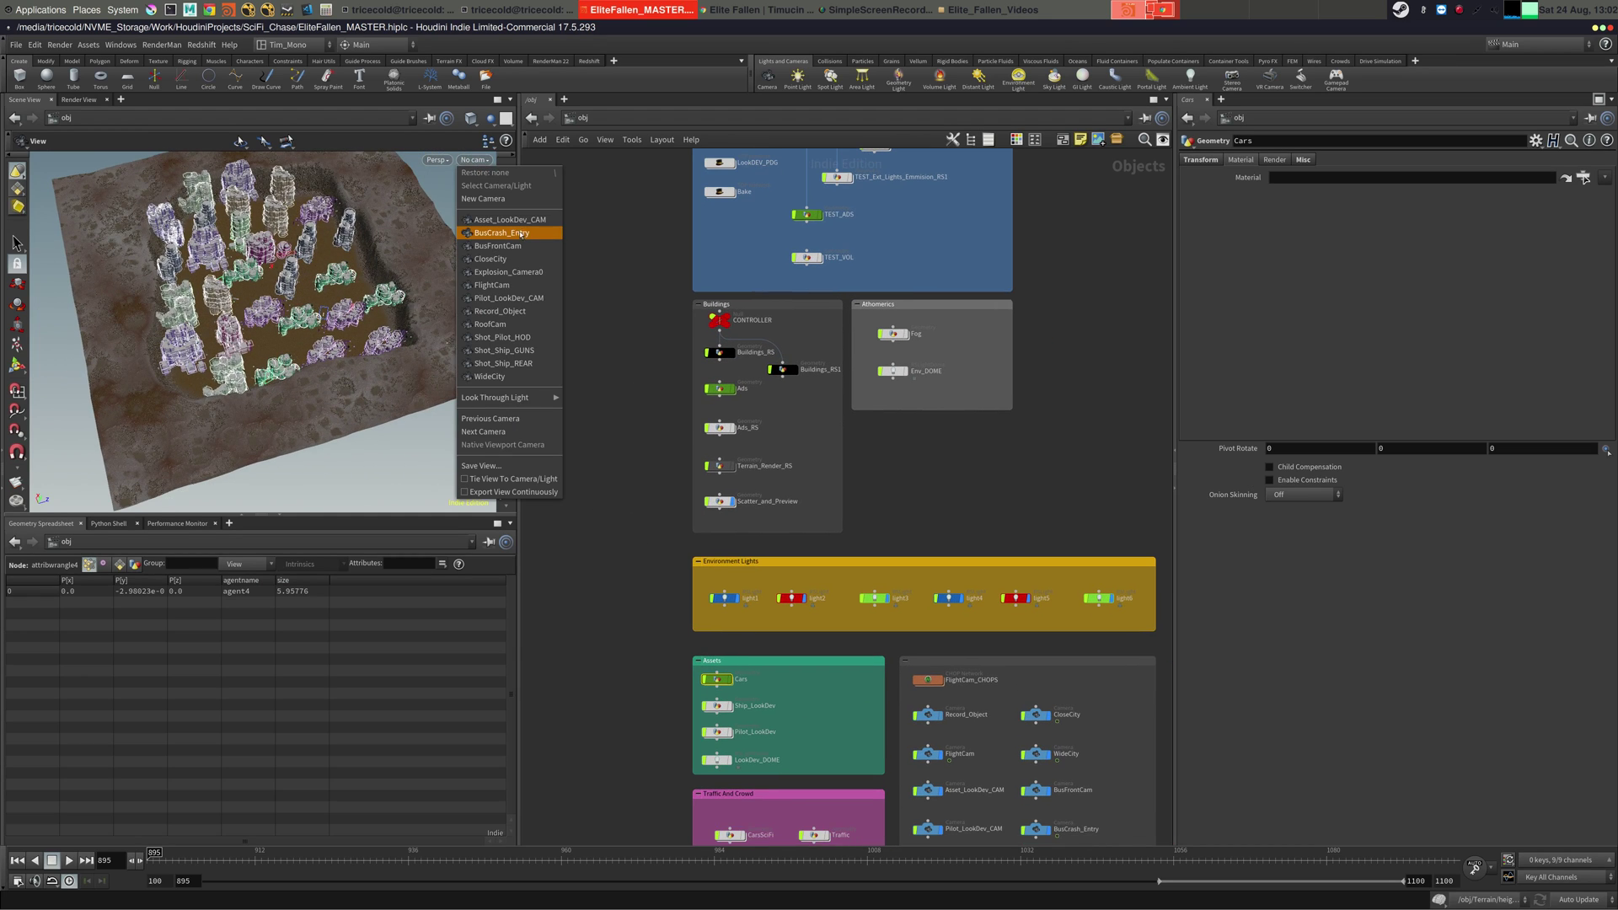
left_click(596, 350)
middle_click_drag(620, 638, 607, 378)
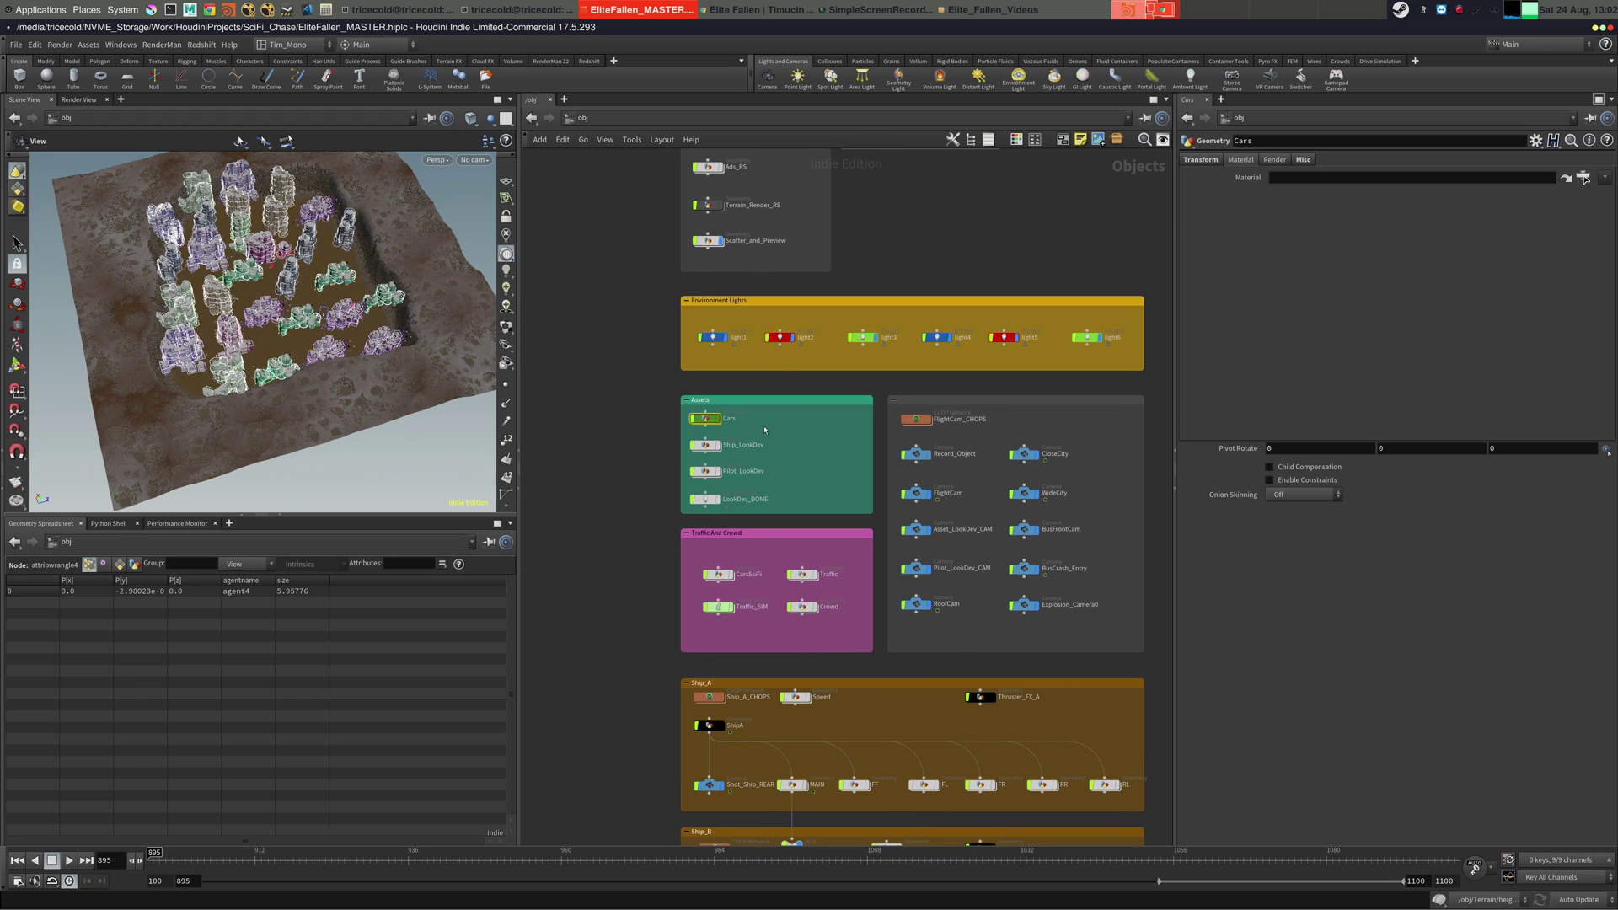
- Open the Ship_LookDev network and frame the Baked_Ship1 model in the viewport
left_click(713, 447)
double_click(706, 447)
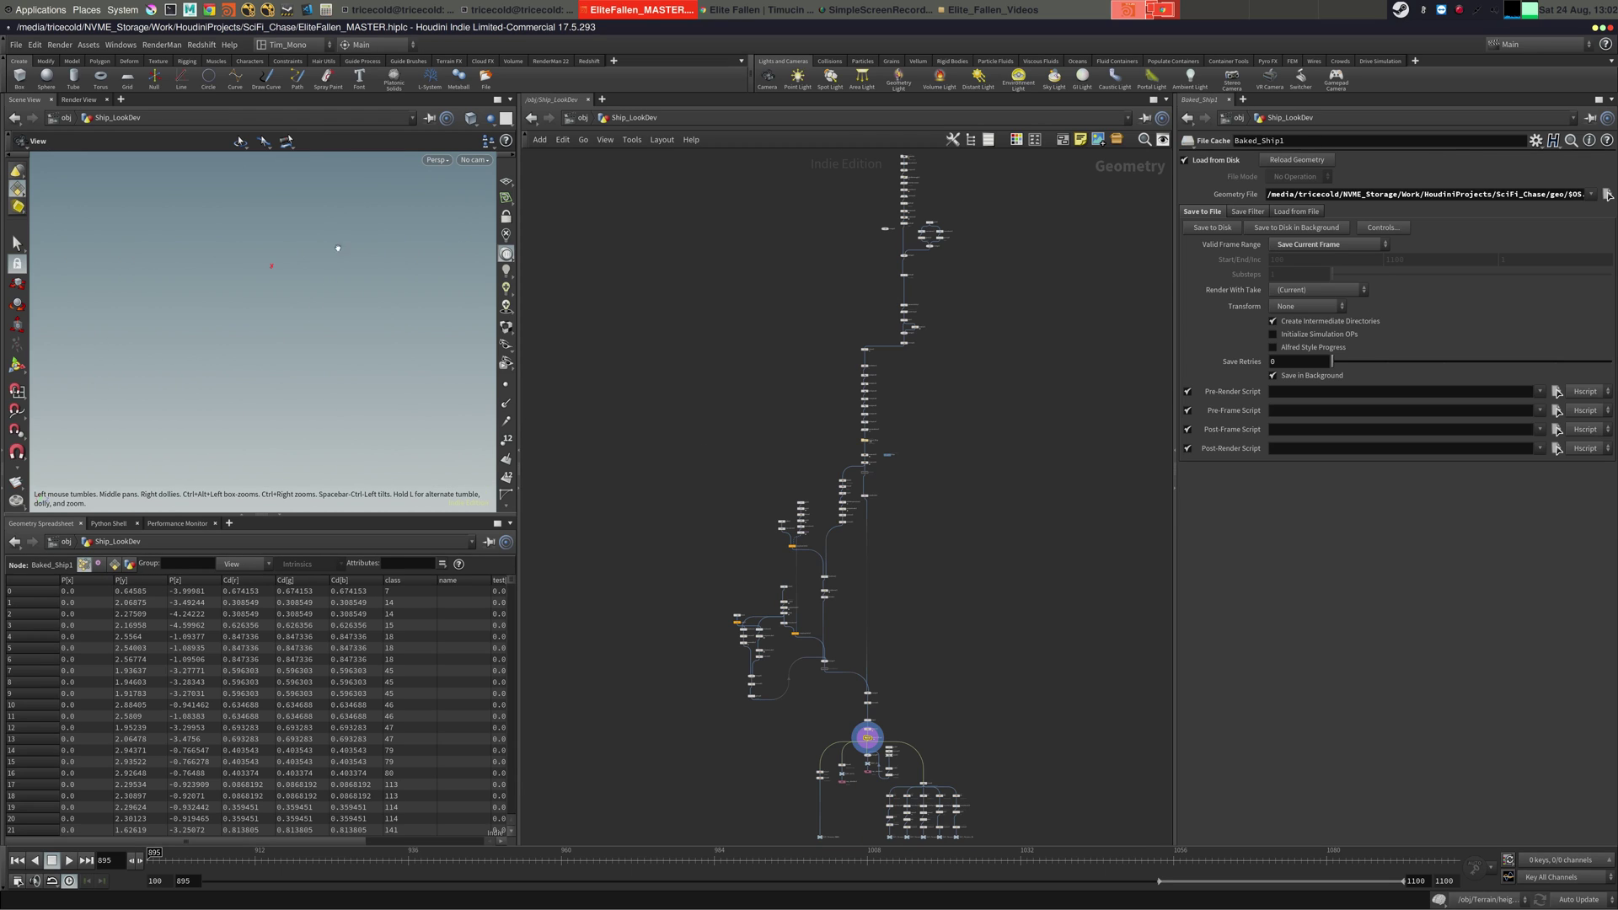
left_click(490, 119)
left_click(509, 162)
key("space+g")
- Examine the ship model from both sides along with the lower part of its node network
left_click_drag(379, 305, 166, 368)
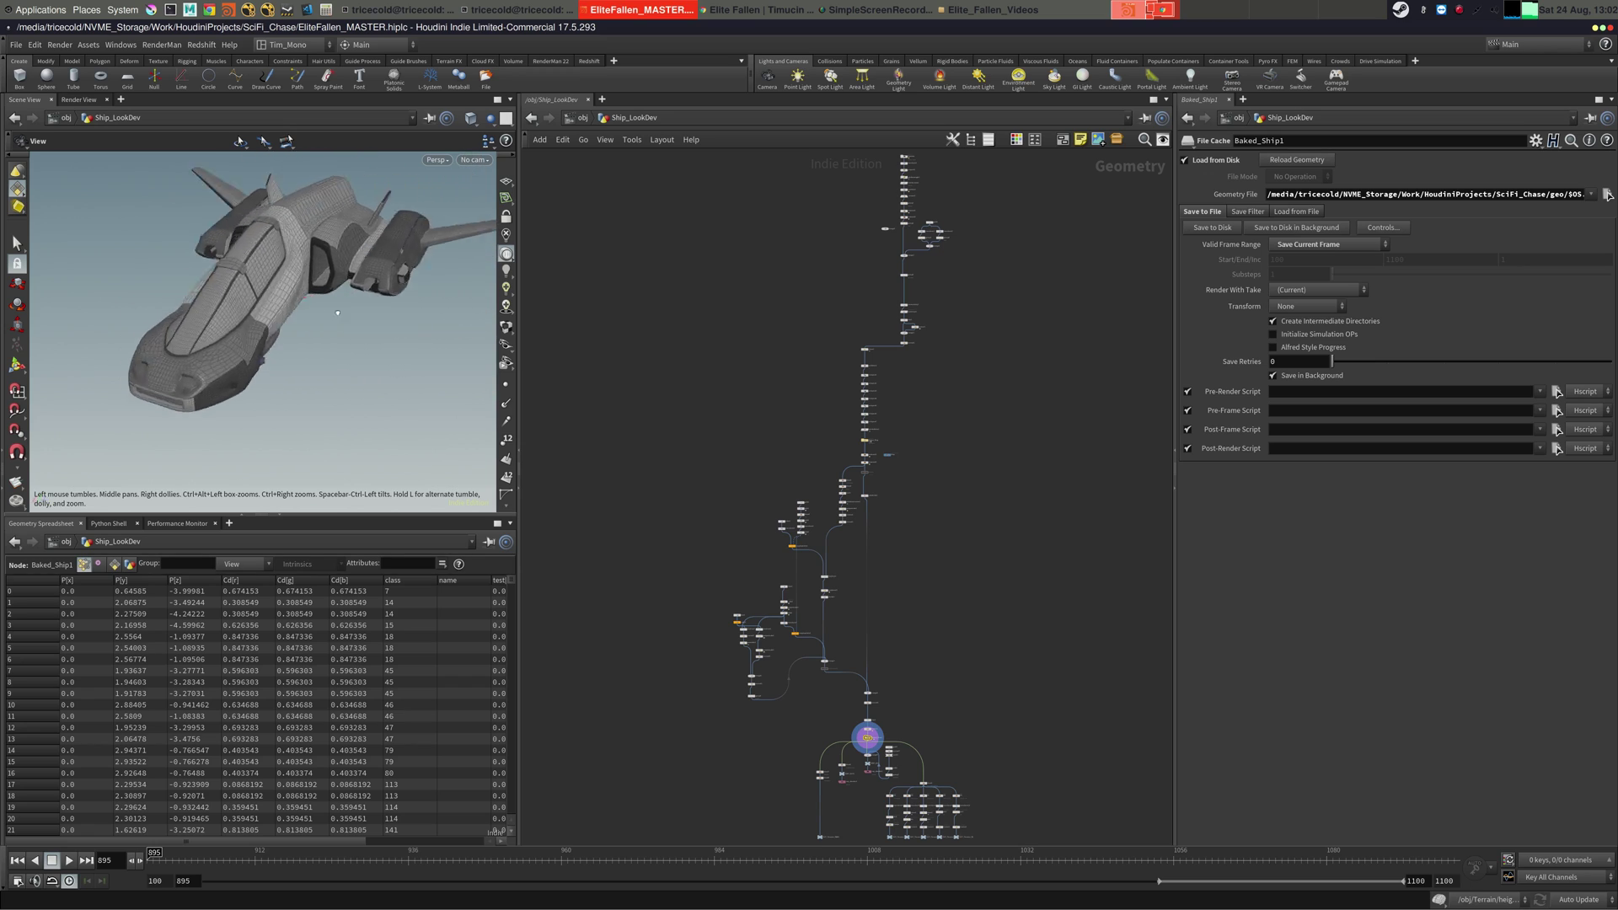
left_click_drag(337, 313, 287, 319)
middle_click_drag(711, 418, 676, 228)
middle_click_drag(223, 293, 267, 329)
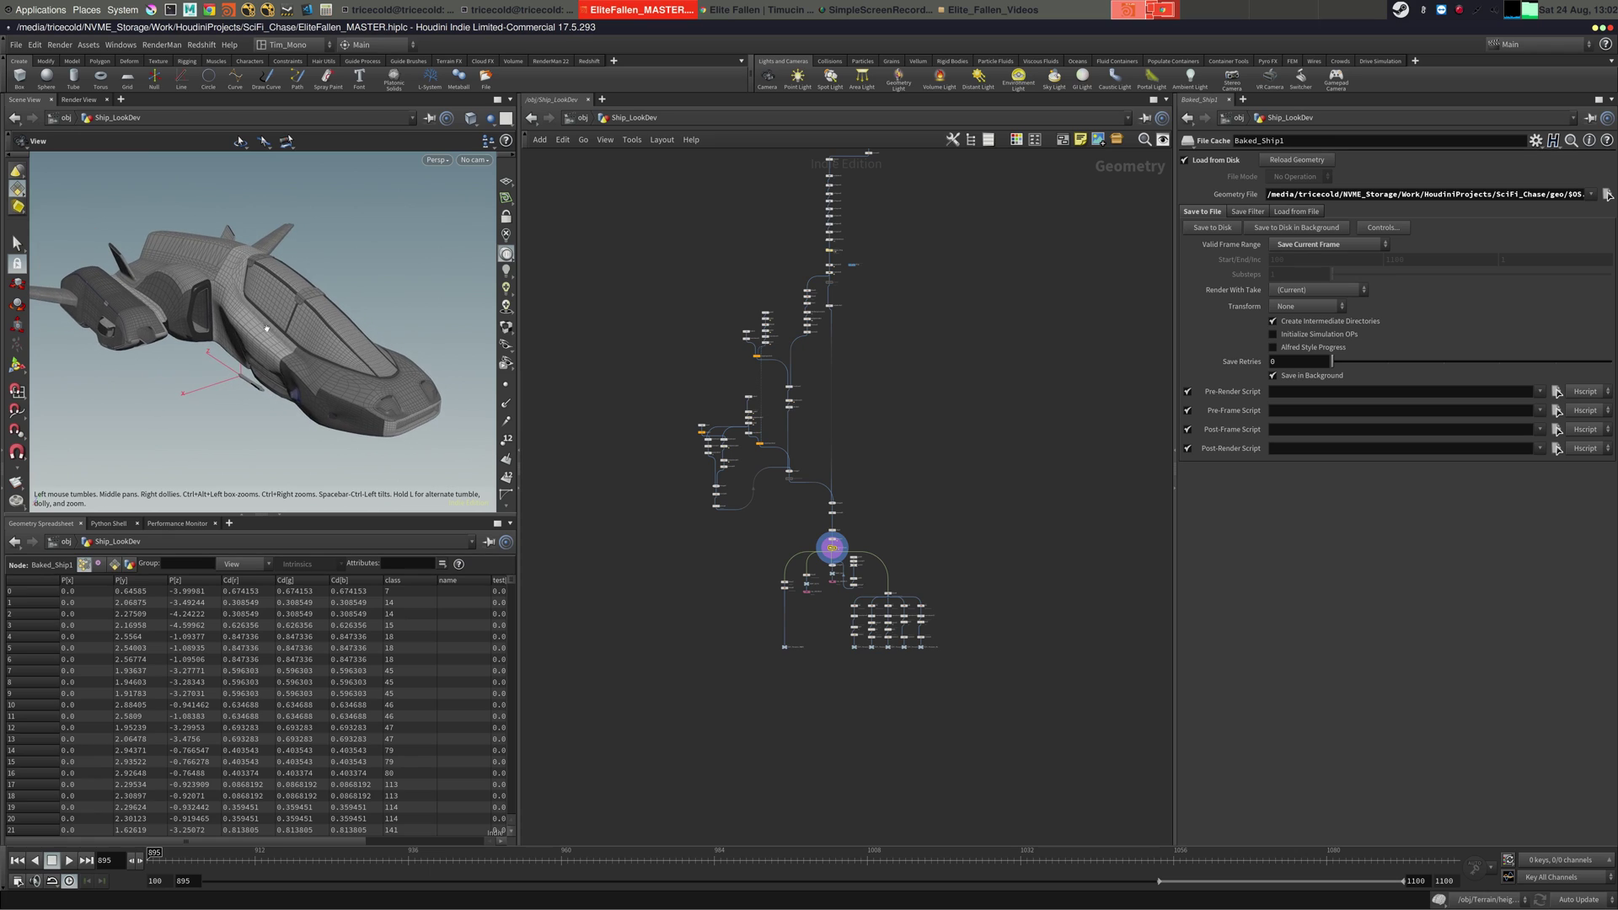
- Examine the output branches below Baked_Ship1 in the Ship_LookDev network and return to the object level
middle_click_drag(789, 535, 687, 436)
right_click_drag(688, 437, 729, 438)
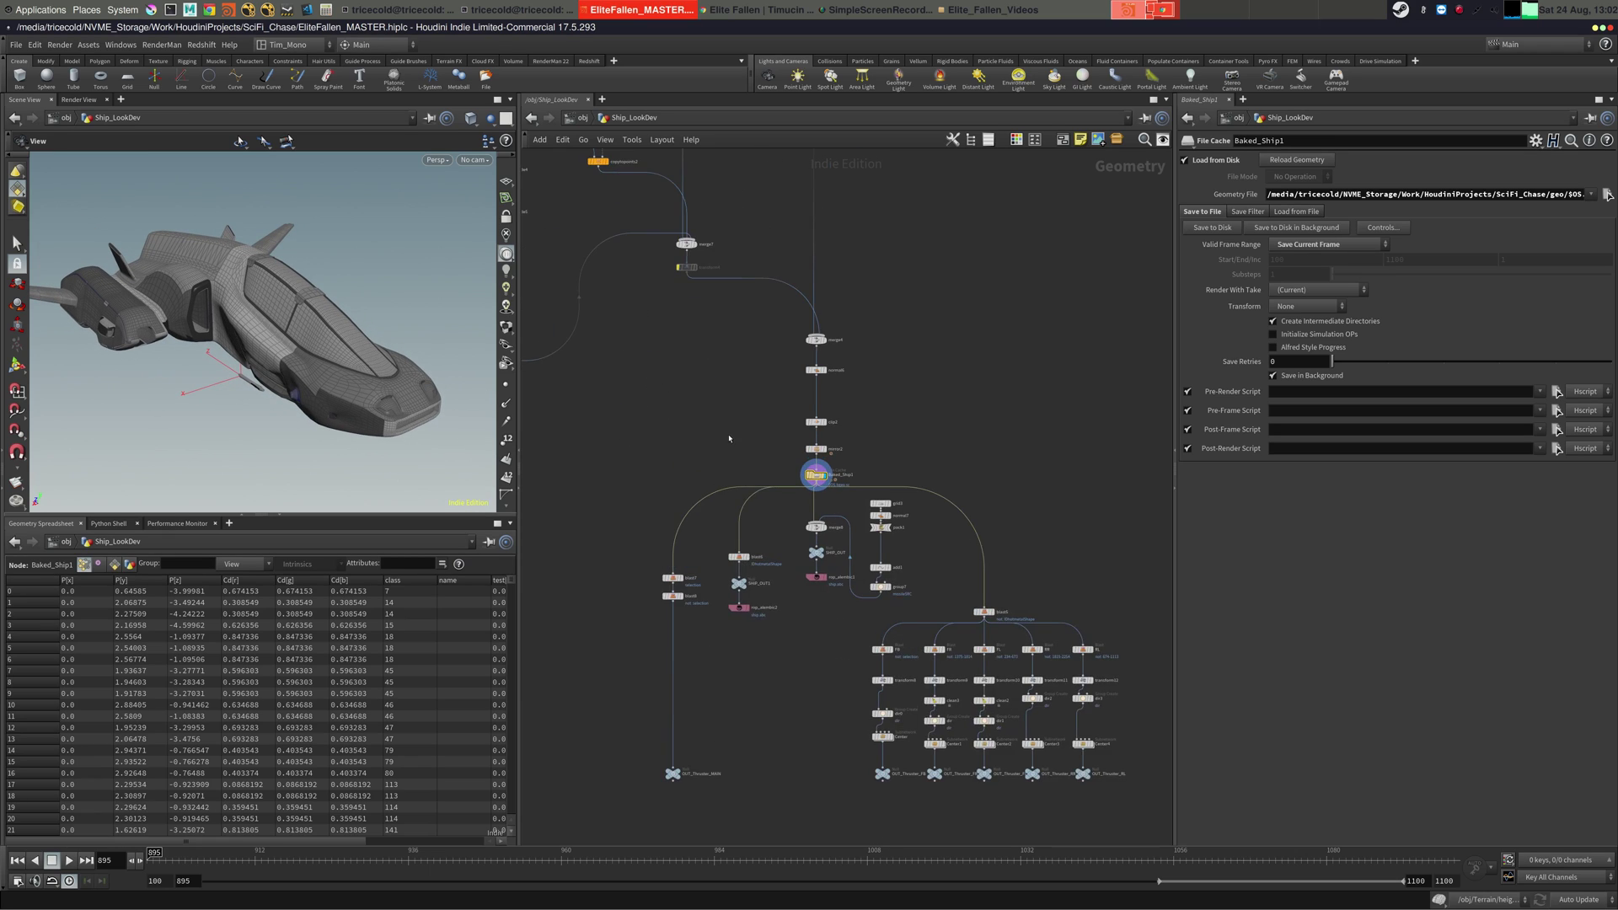
middle_click_drag(729, 439, 717, 329)
mouse_move(270, 325)
left_mouse_down()
mouse_move(165, 324)
mouse_move(224, 336)
mouse_move(266, 303)
left_mouse_up()
left_click(582, 118)
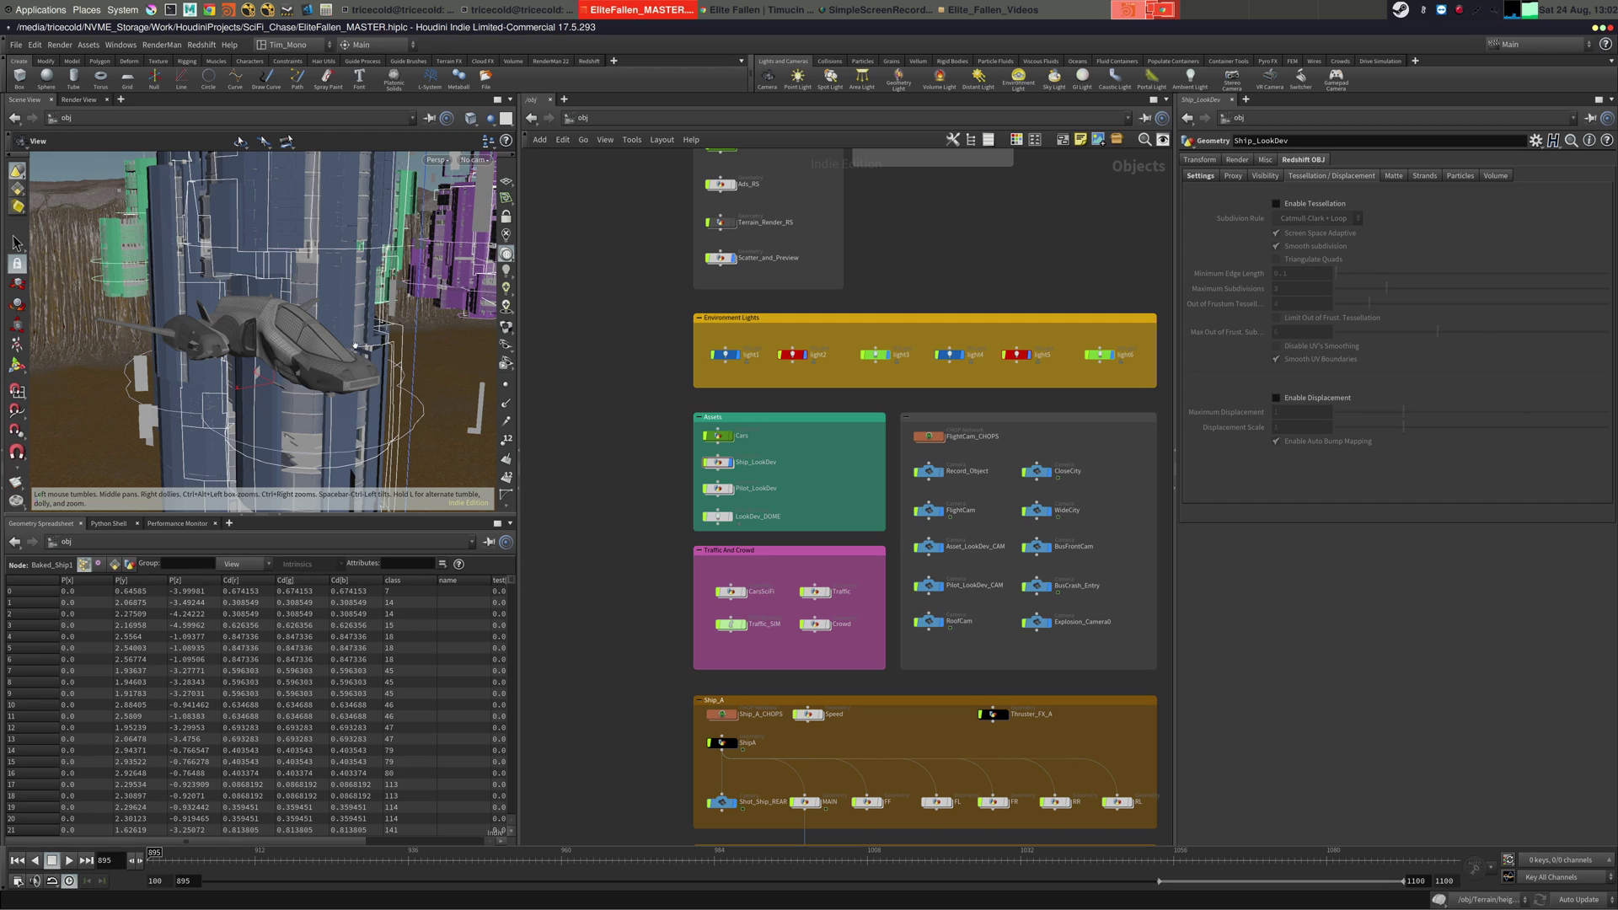
- Hide the Ship_LookDev model in the scene
left_click(551, 61)
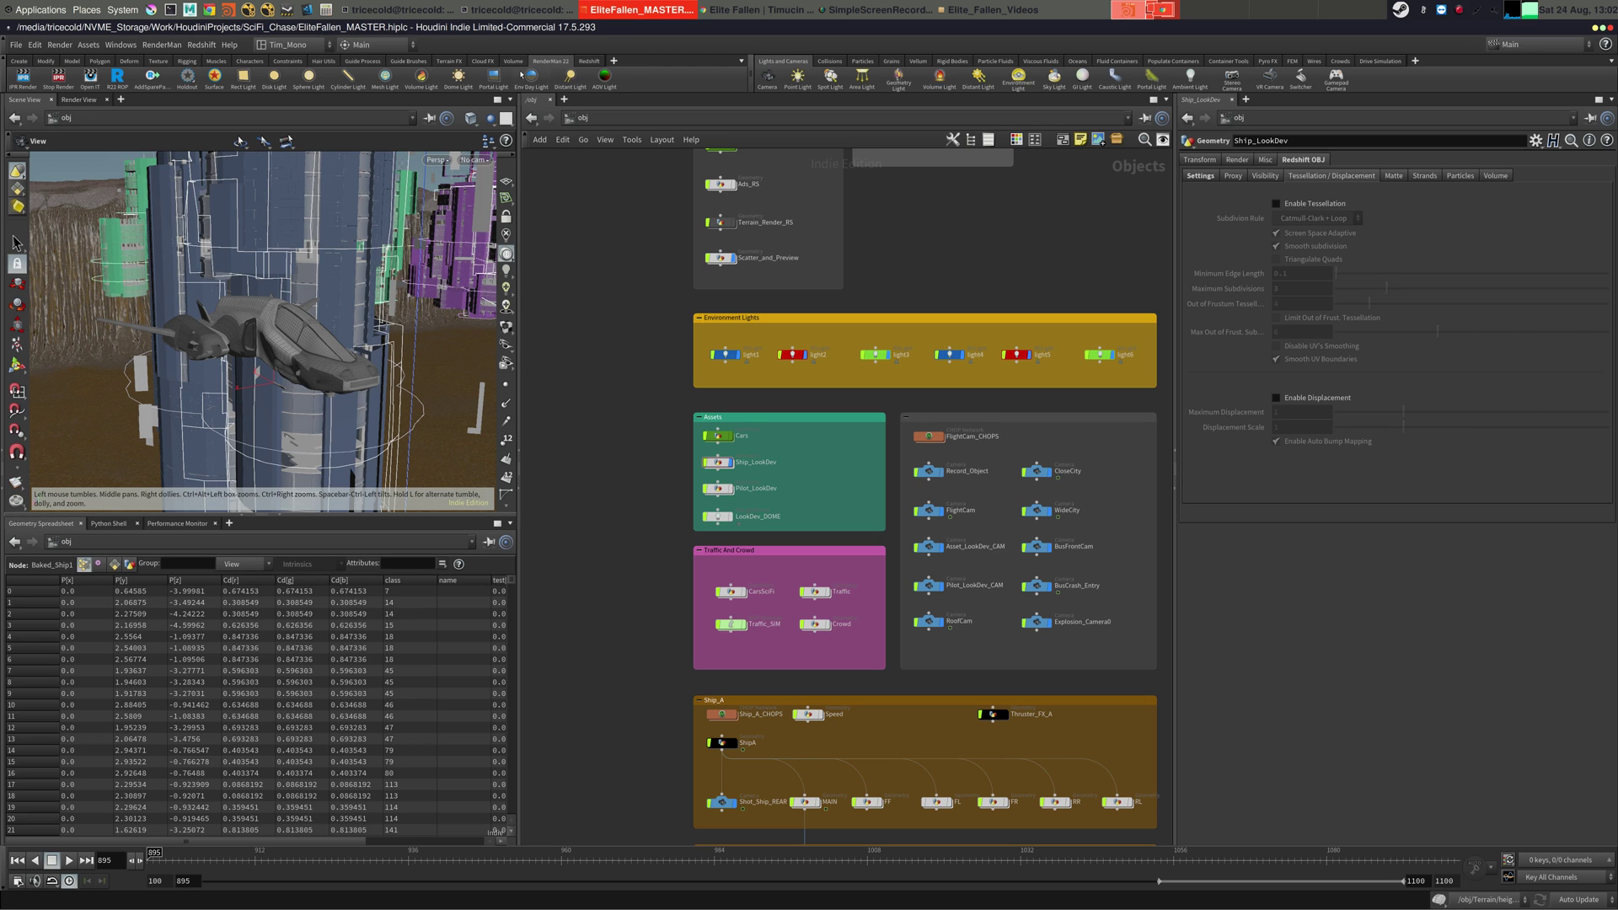
left_click_drag(390, 303, 253, 346)
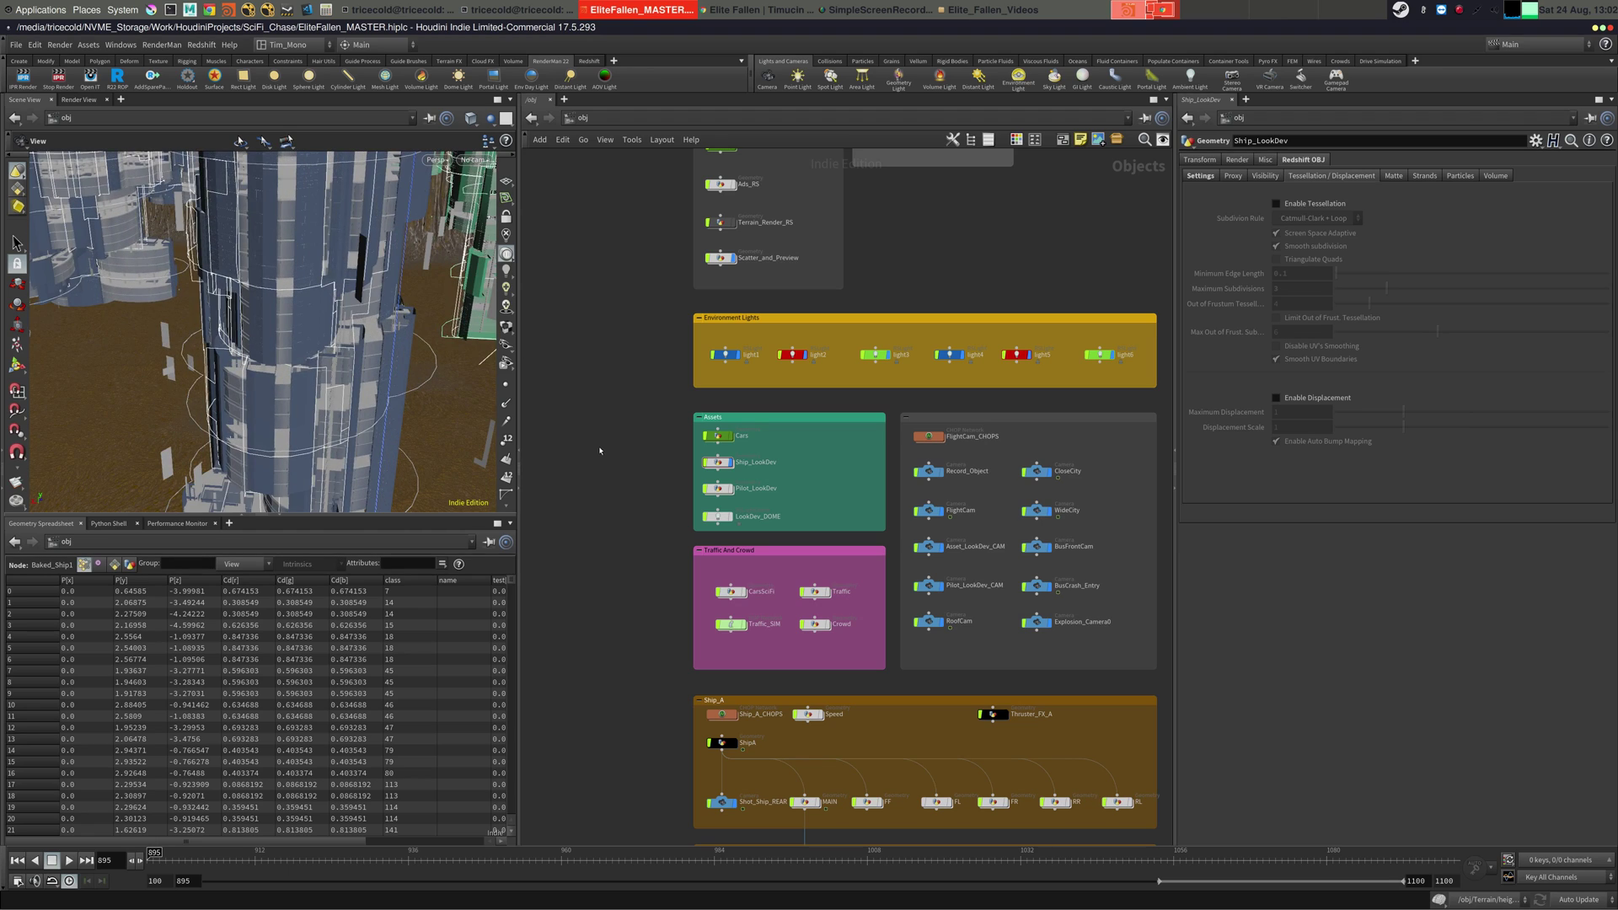
middle_click_drag(599, 438, 621, 414)
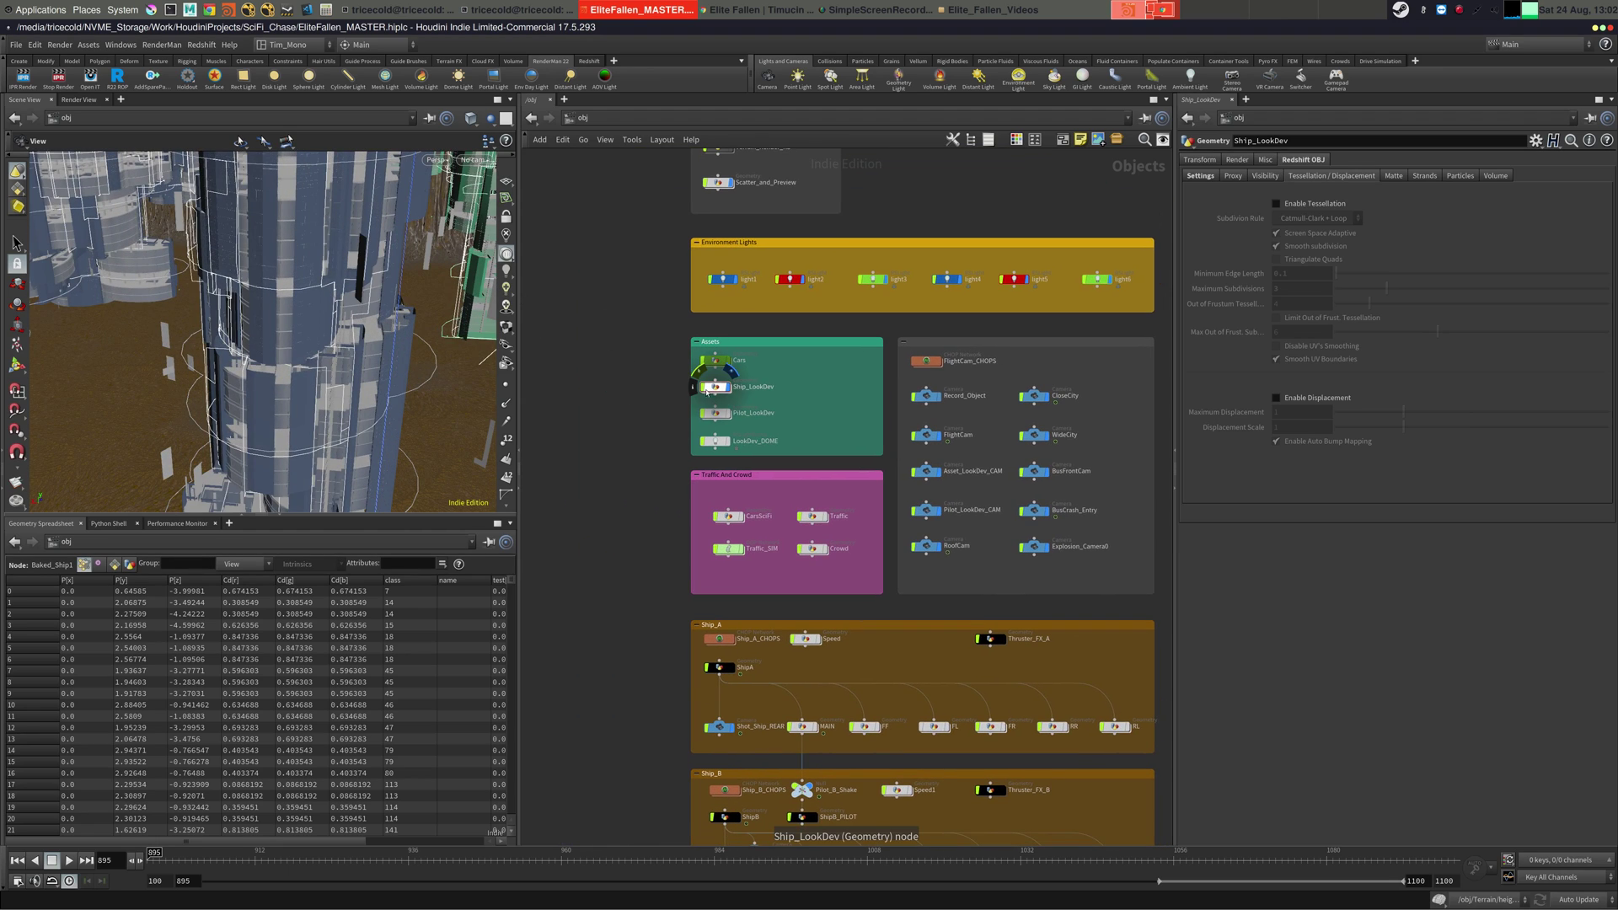
left_click(730, 393)
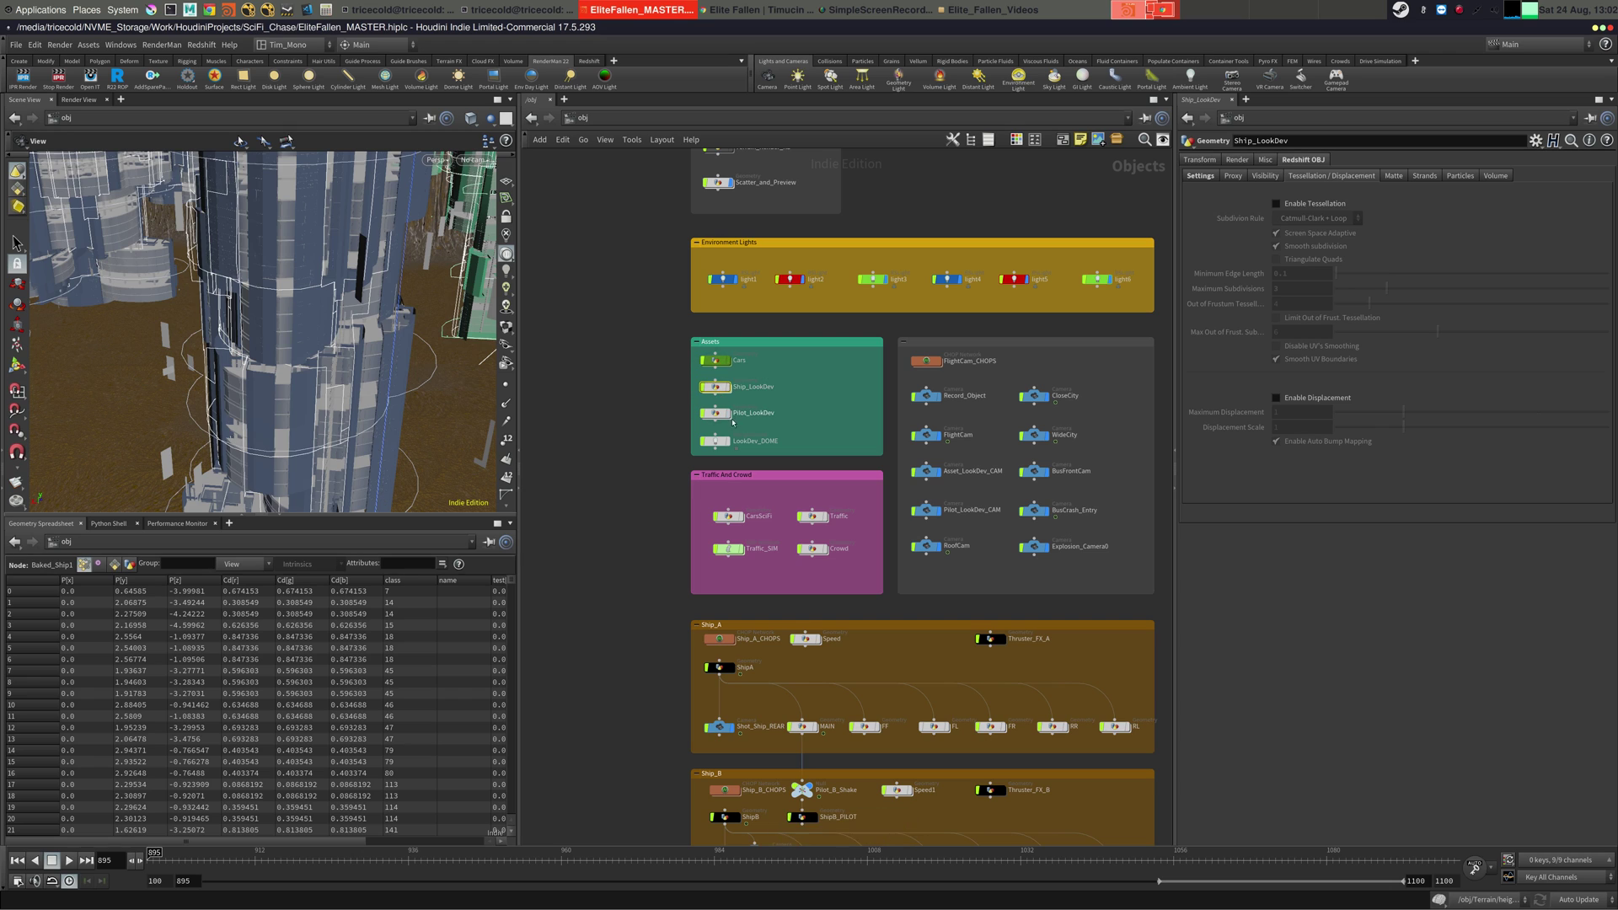
- Frame the whole scene and inspect the city buildings on the terrain from above
key("space+a")
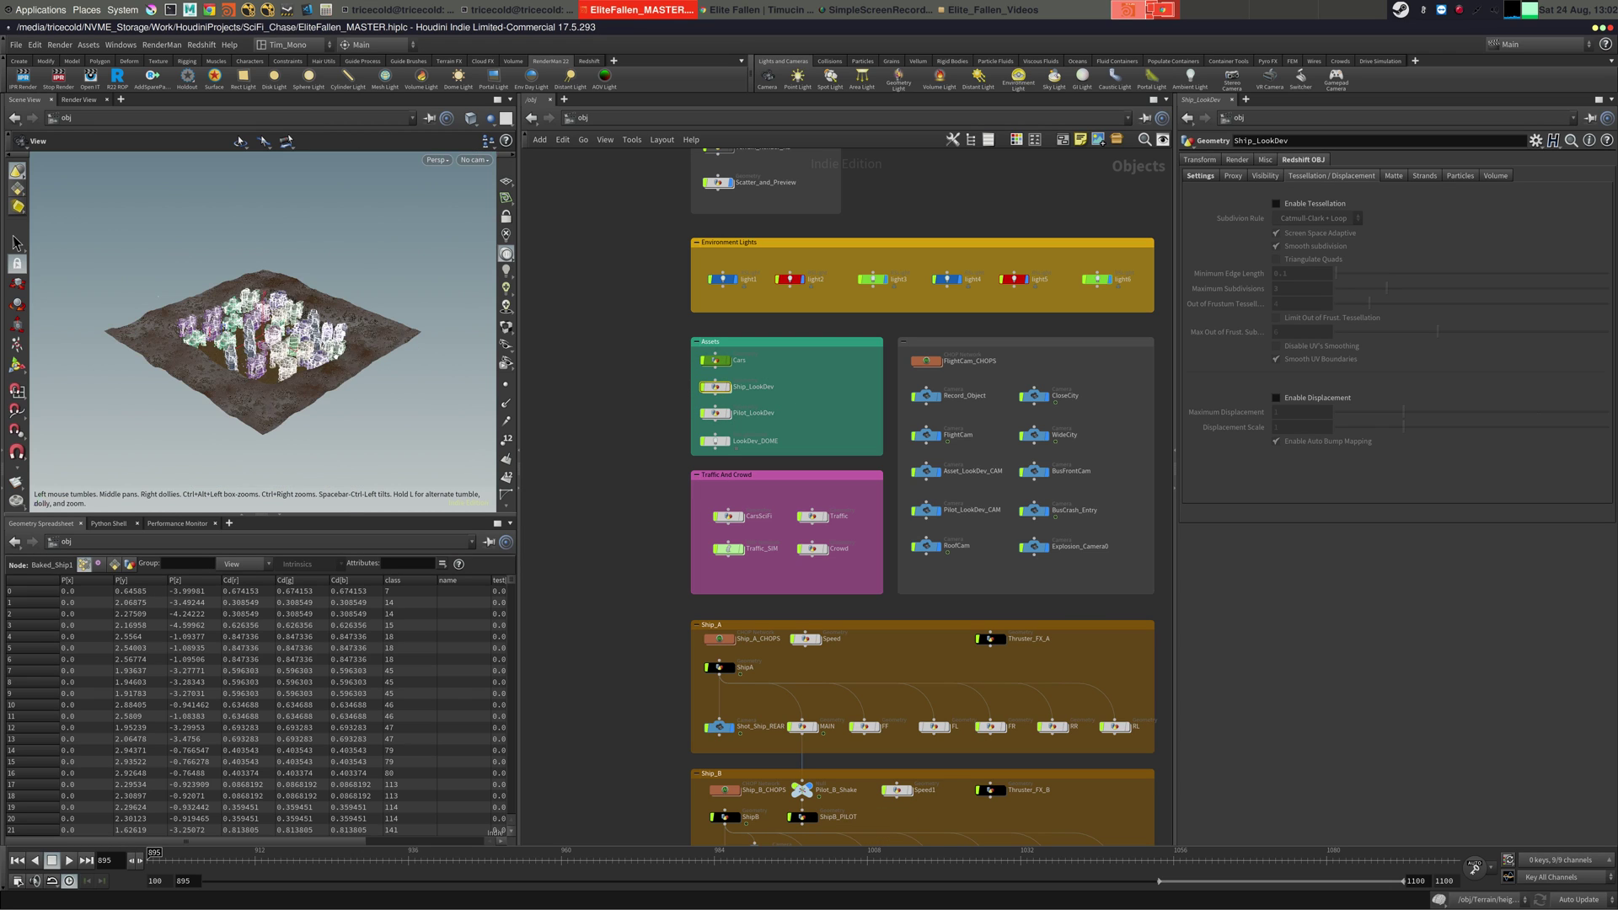
left_click_drag(336, 360, 337, 389)
right_click_drag(337, 389, 365, 375)
left_click_drag(364, 375, 299, 340)
middle_click_drag(300, 340, 404, 379)
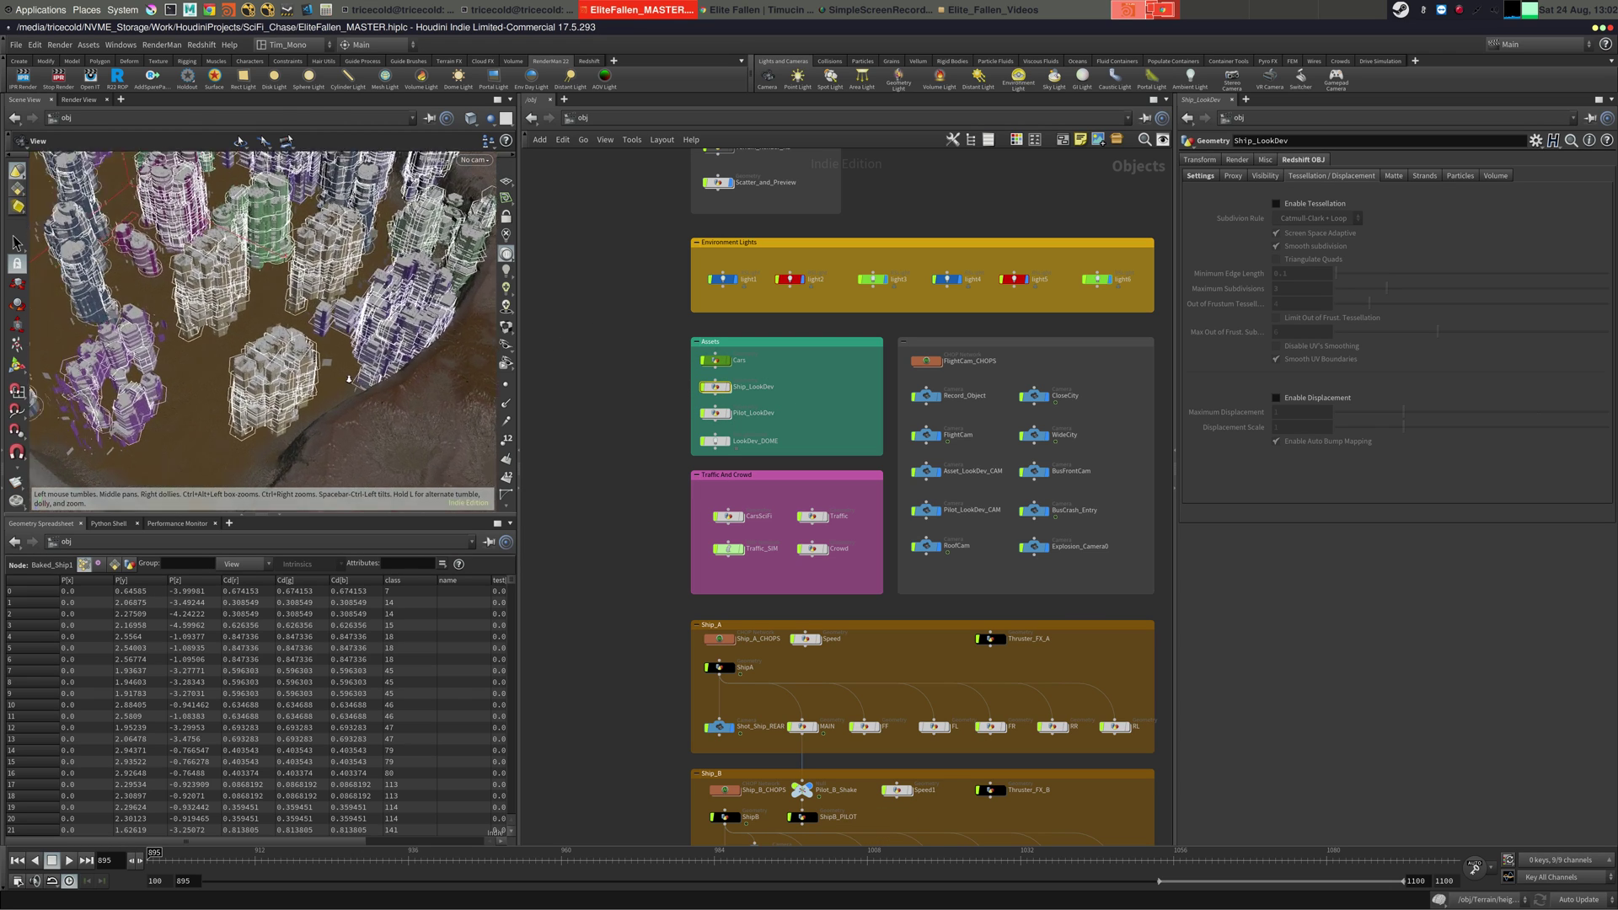
right_click_drag(404, 379, 426, 396)
left_click(812, 398)
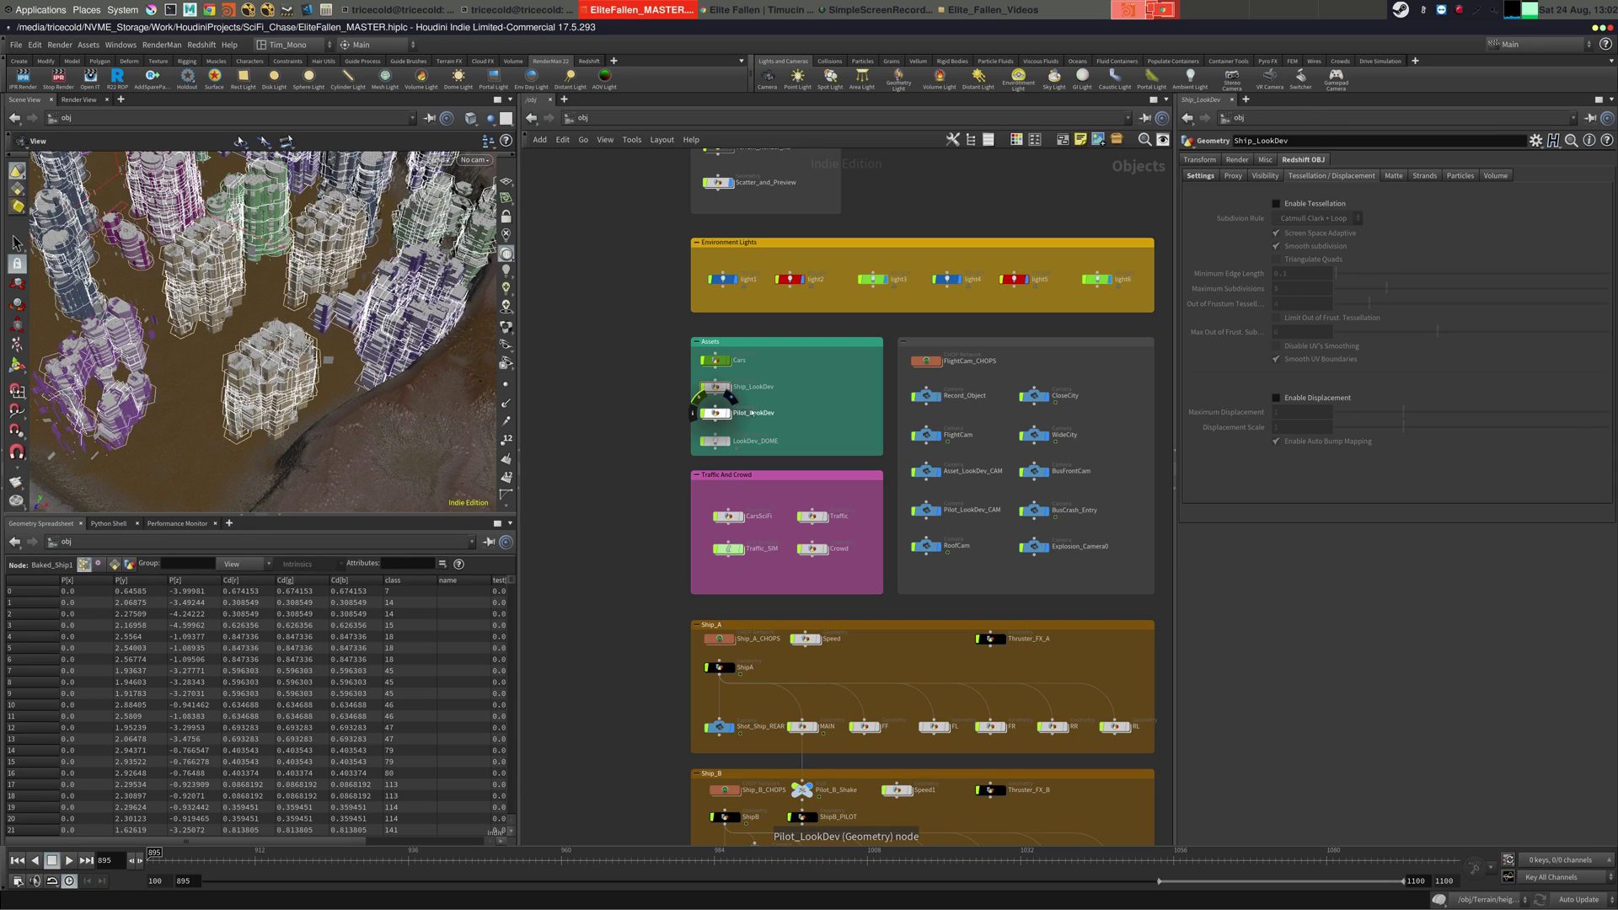
- Switch to Chrome, open the portfolio site's Gallery and view the H15Robo image enlarged
left_click(756, 9)
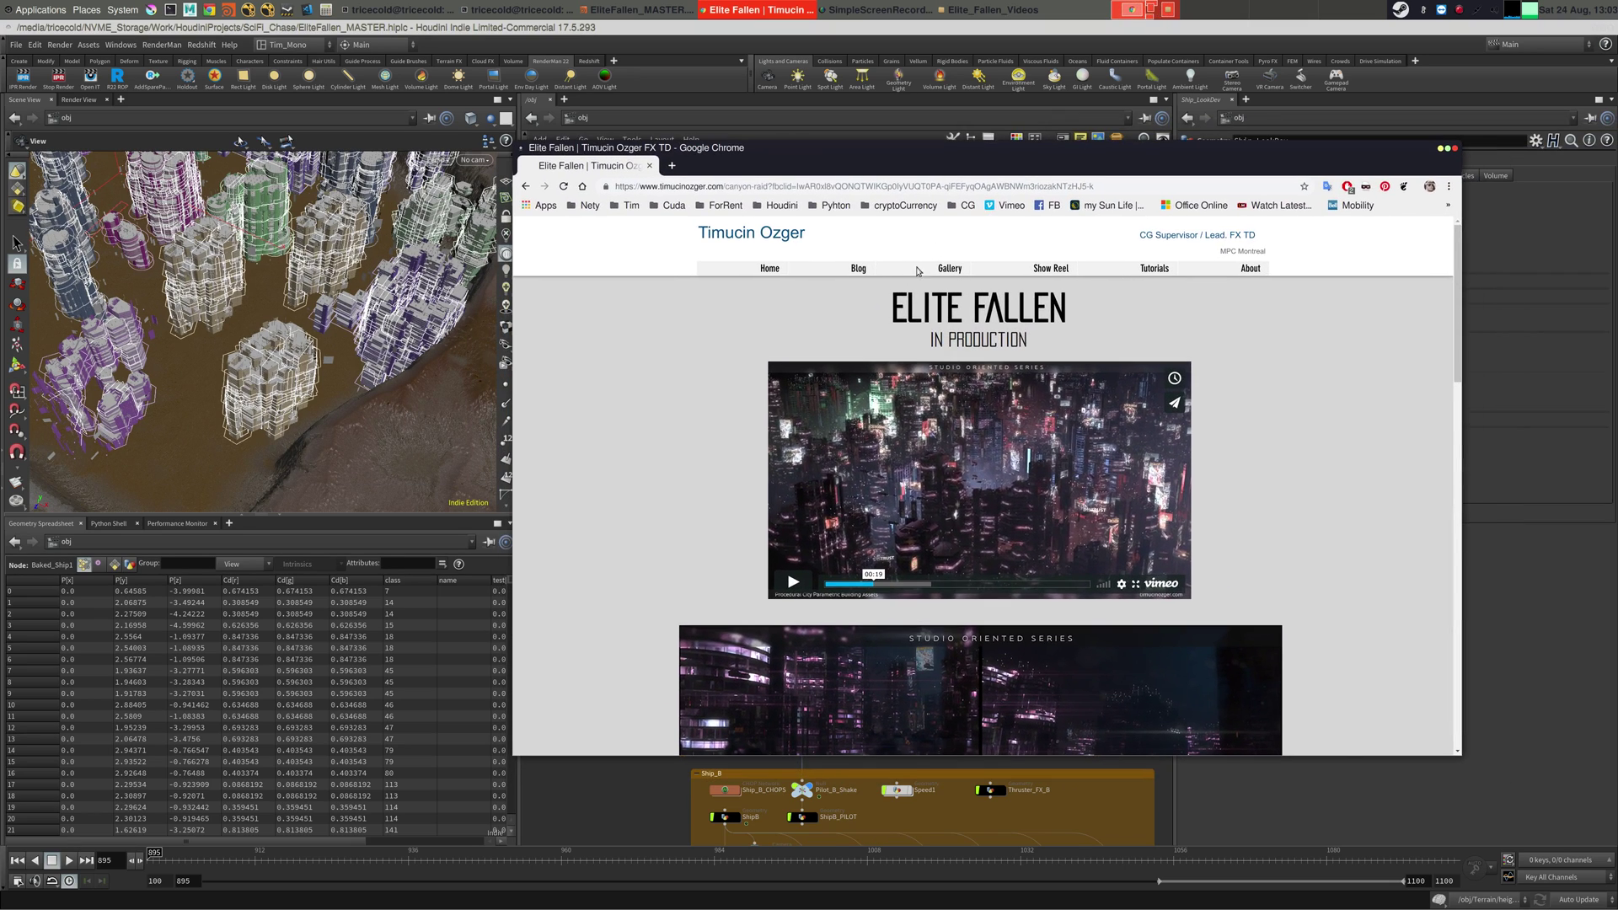
left_click(943, 268)
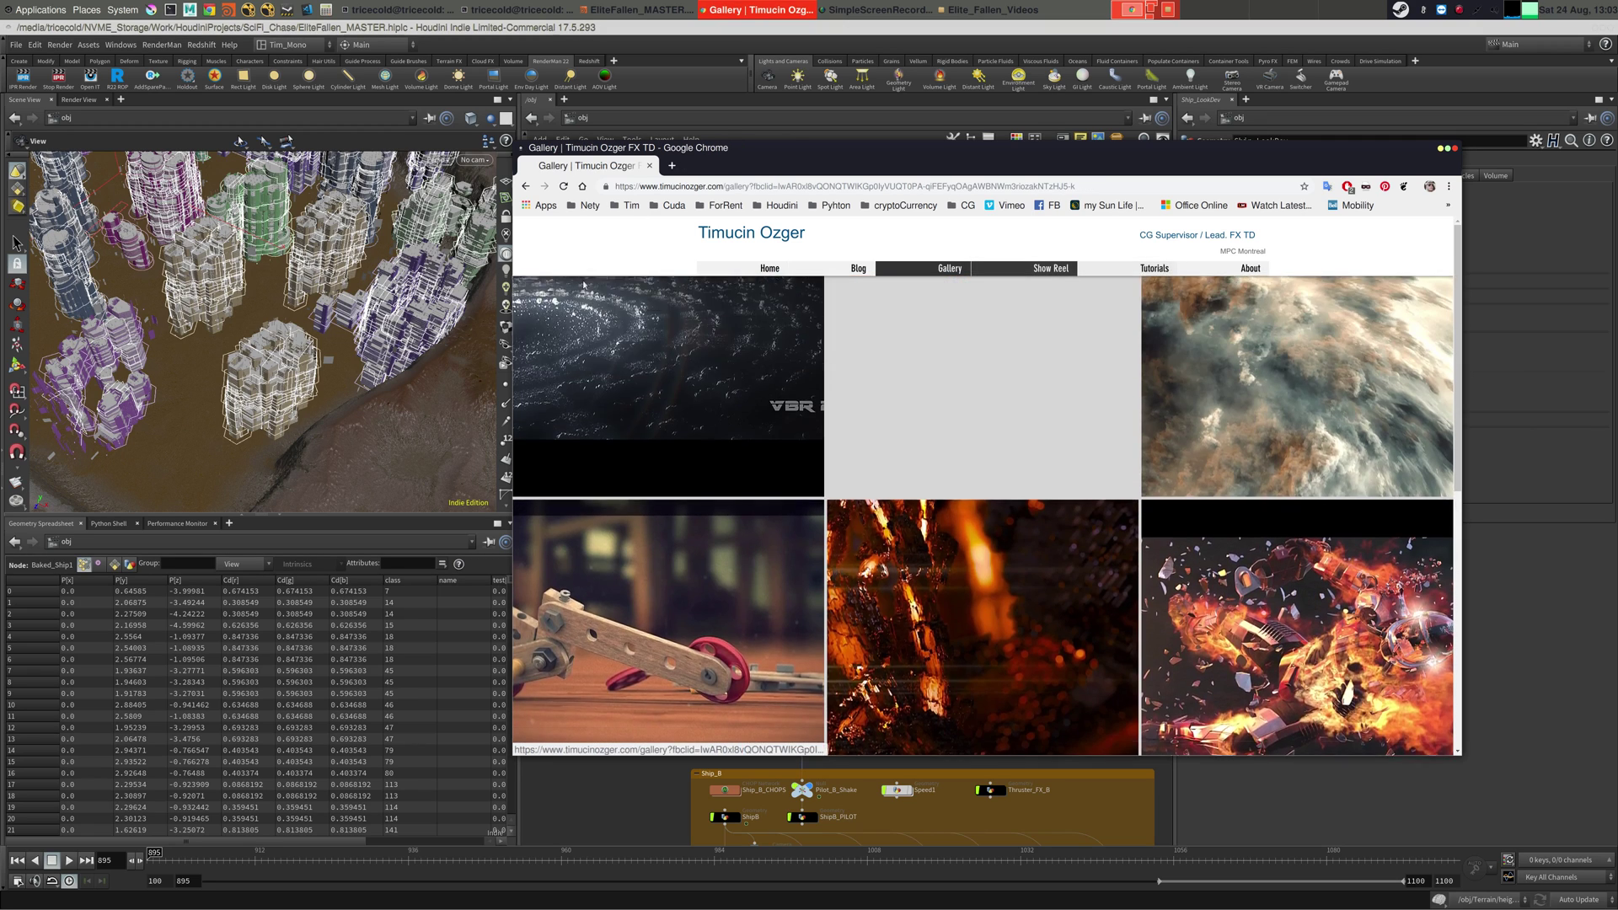
left_click(1241, 688)
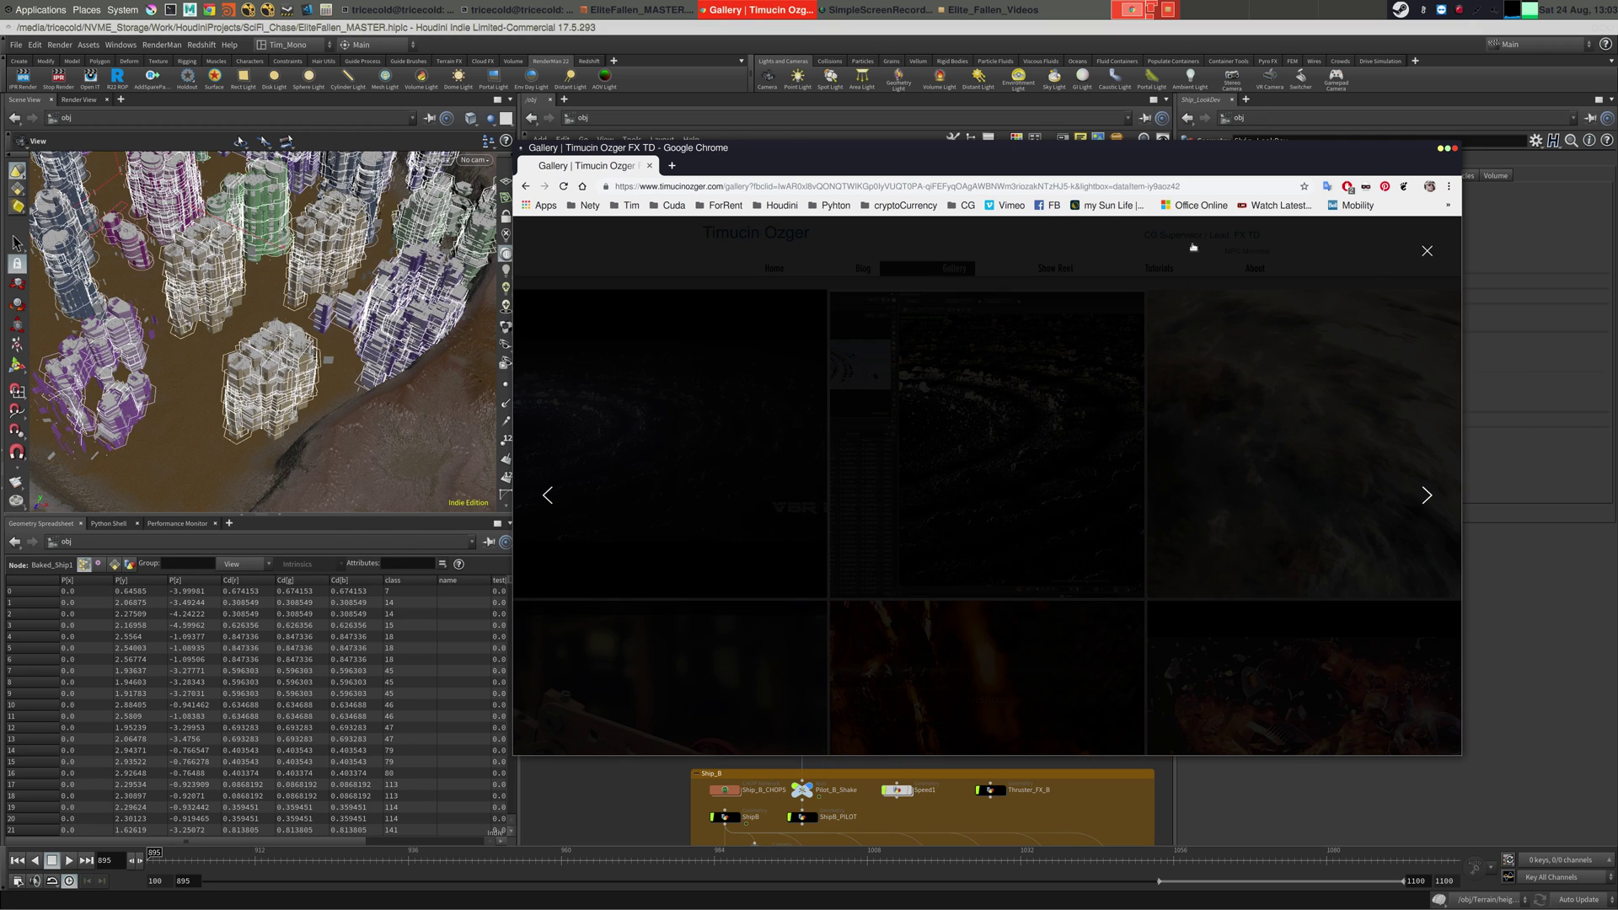
left_click(1427, 495)
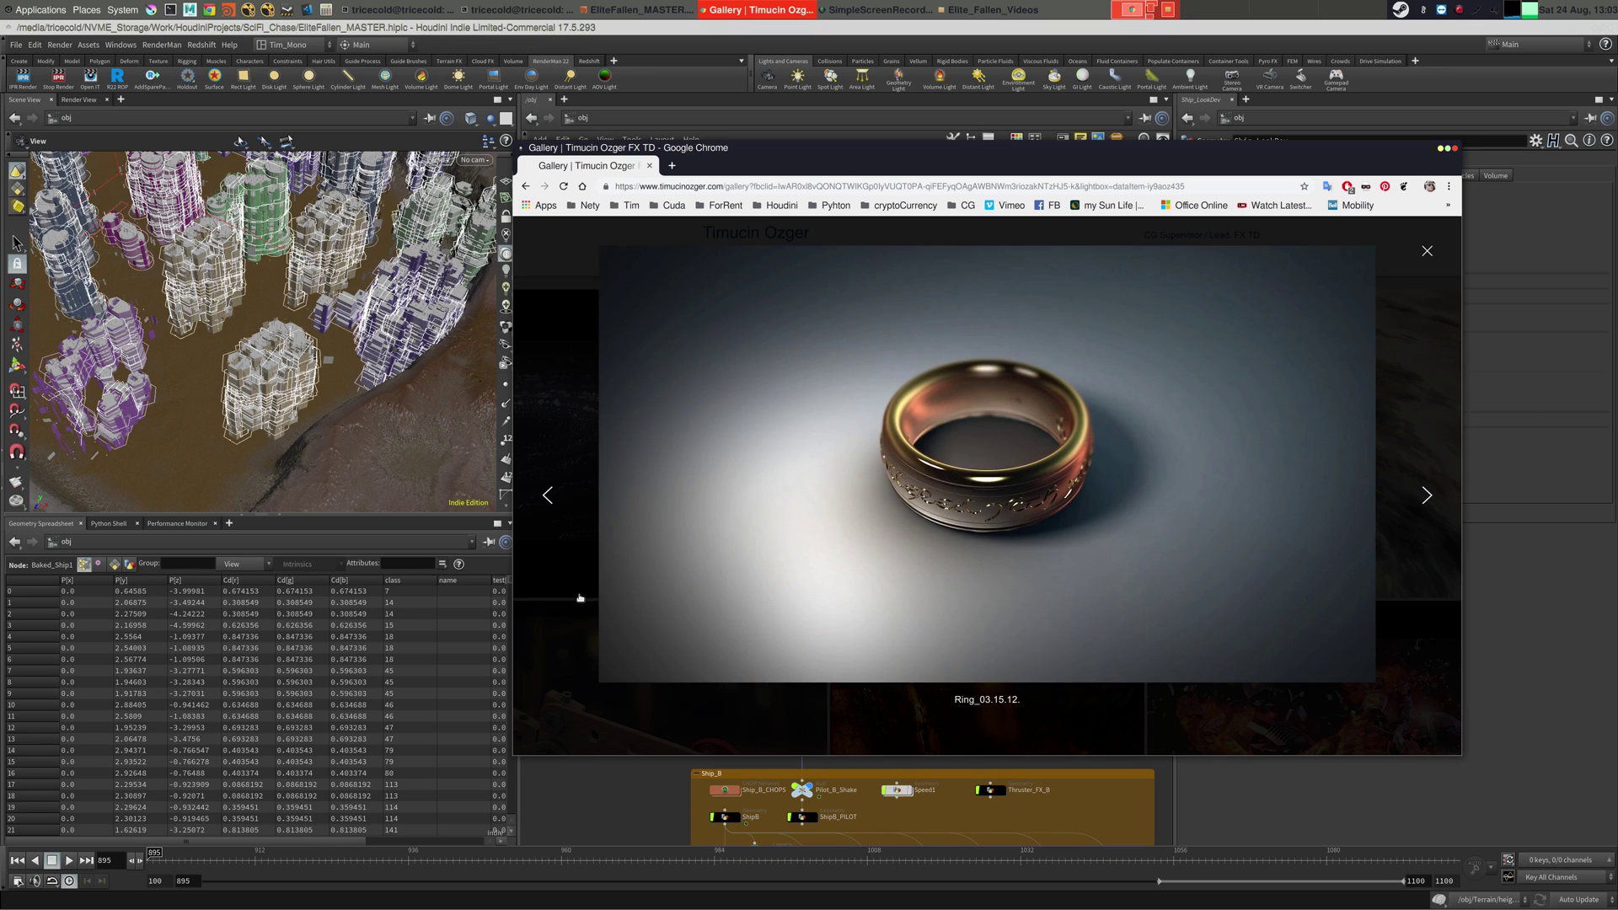
left_click(557, 615)
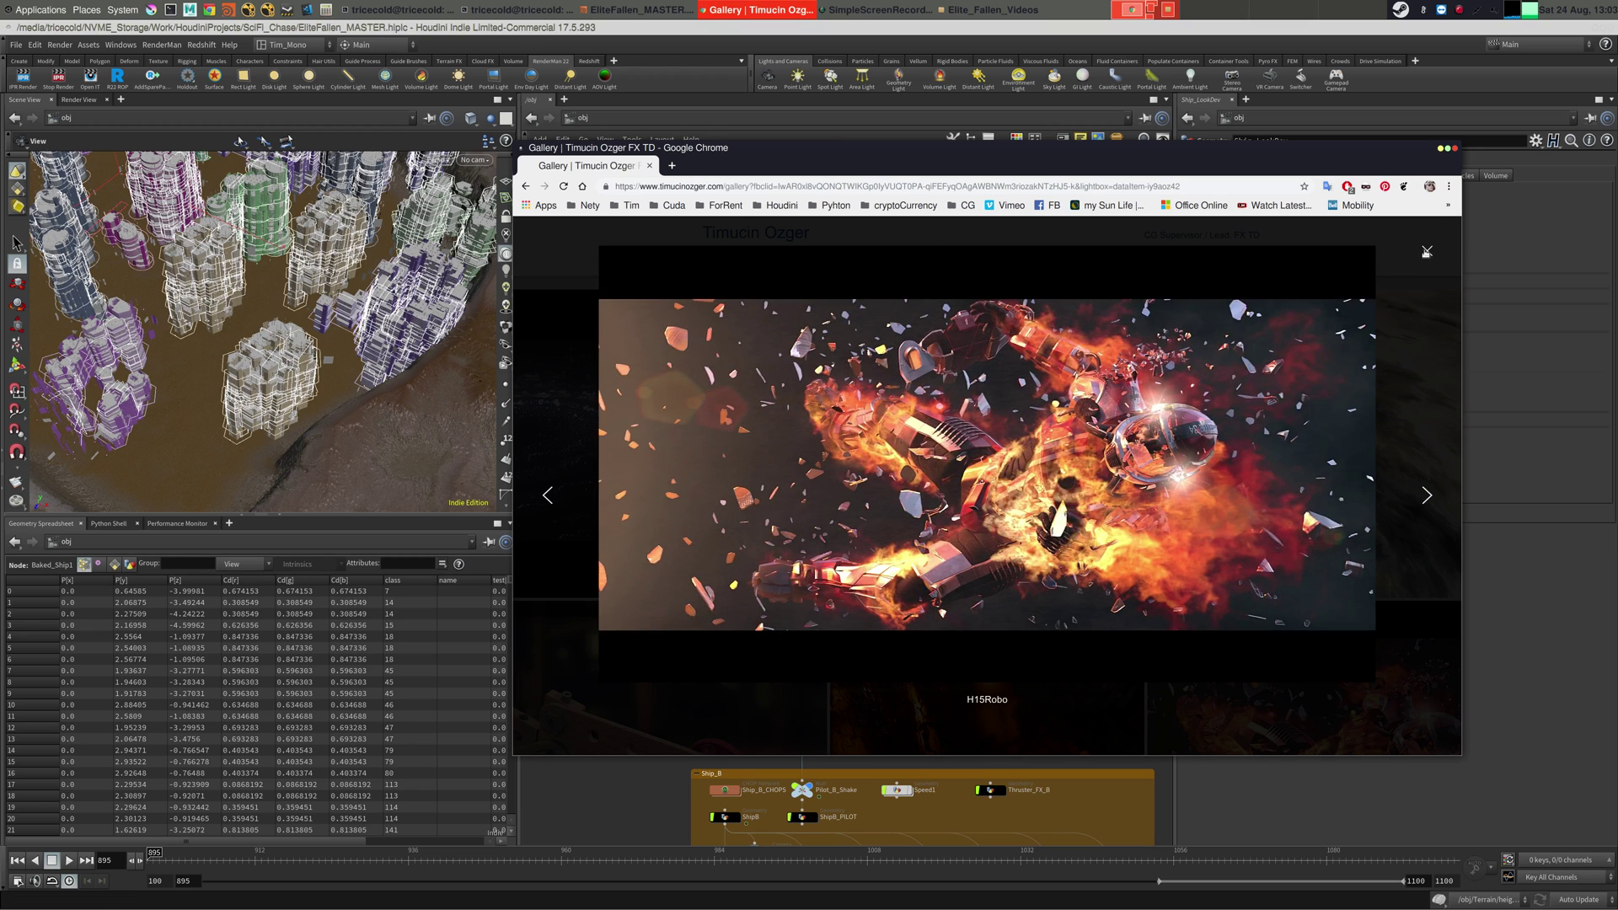
- Close the enlarged image, browse further down the gallery and switch back to Houdini
left_click(1426, 251)
left_click_drag(1459, 372, 1469, 643)
left_click(1564, 643)
- Open the Pilot_LookDev network and view the pilot model up close in the viewport
scroll(789, 484, "up", 3)
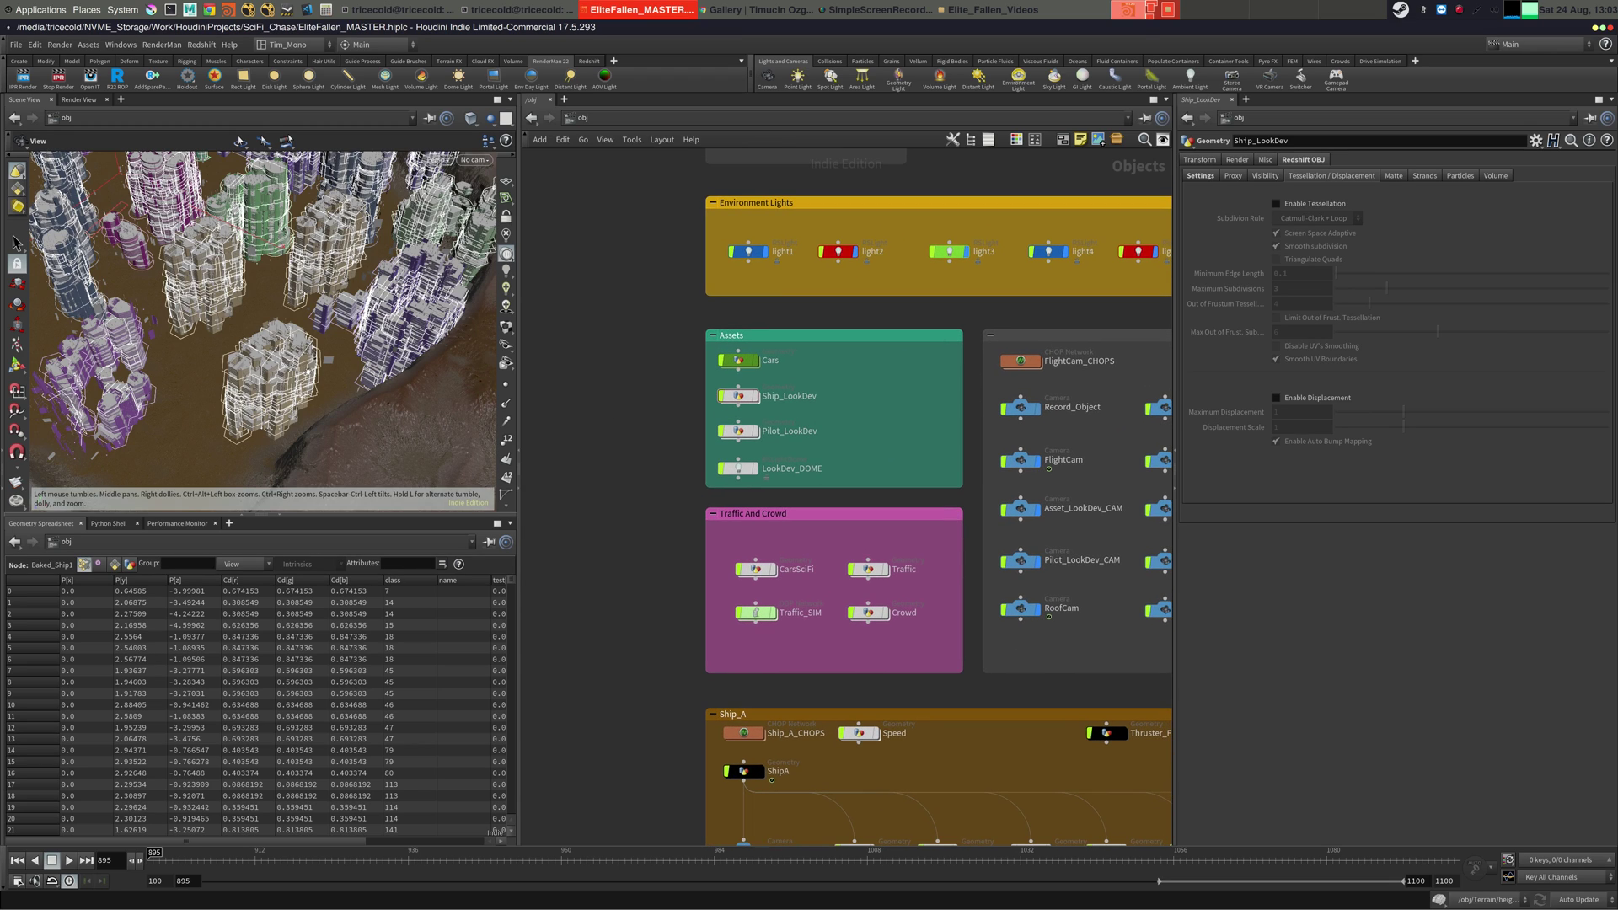
key("f")
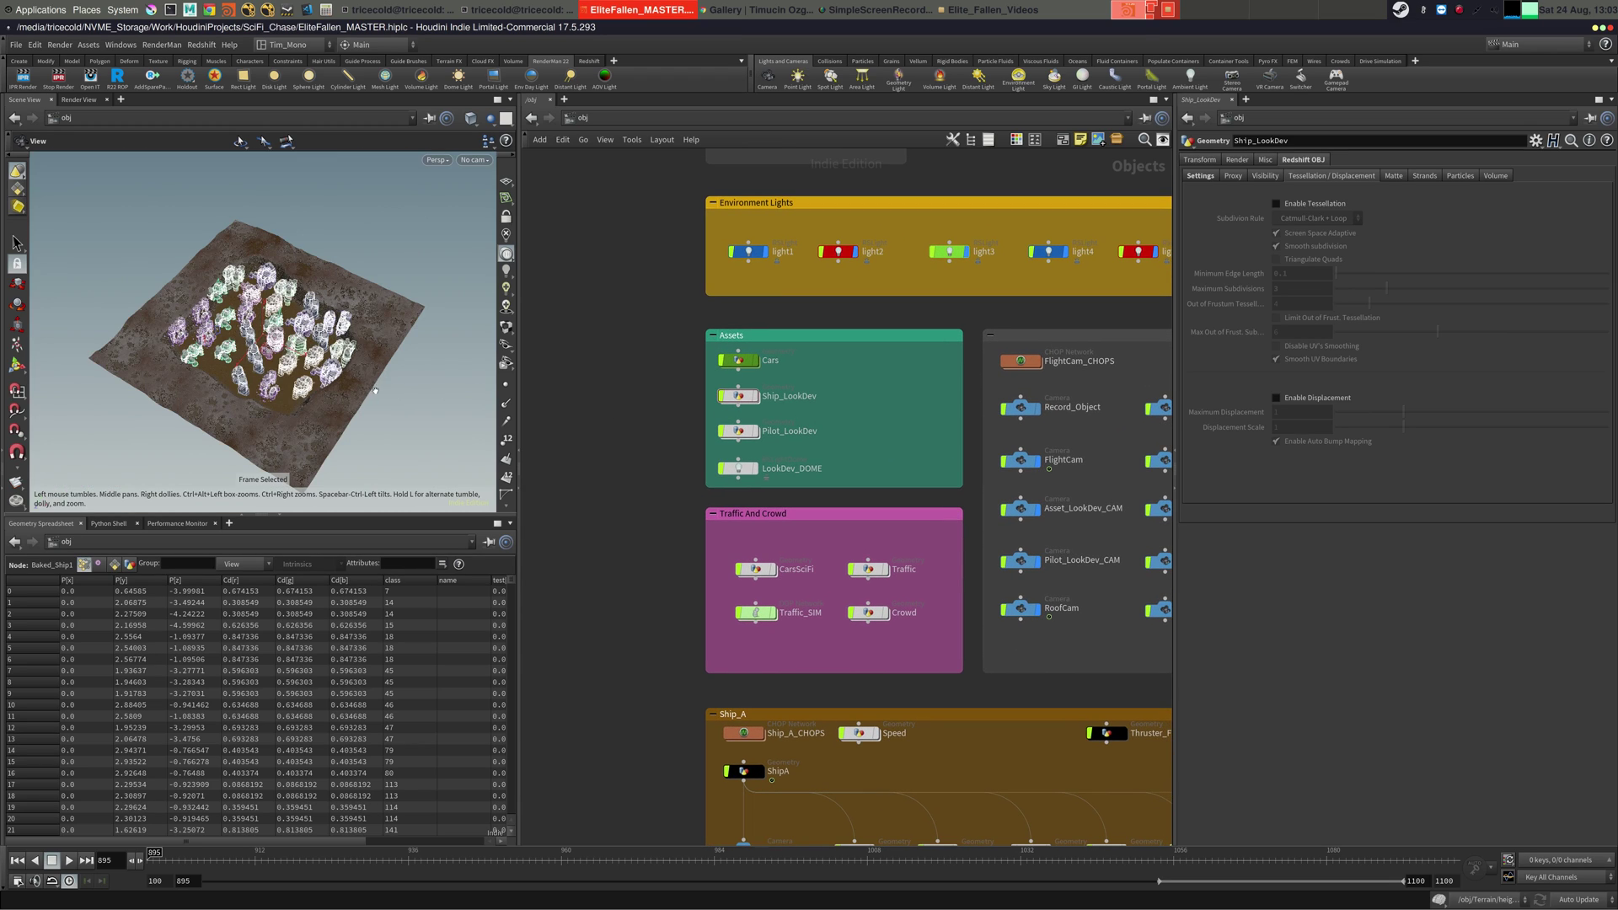
left_click(739, 433)
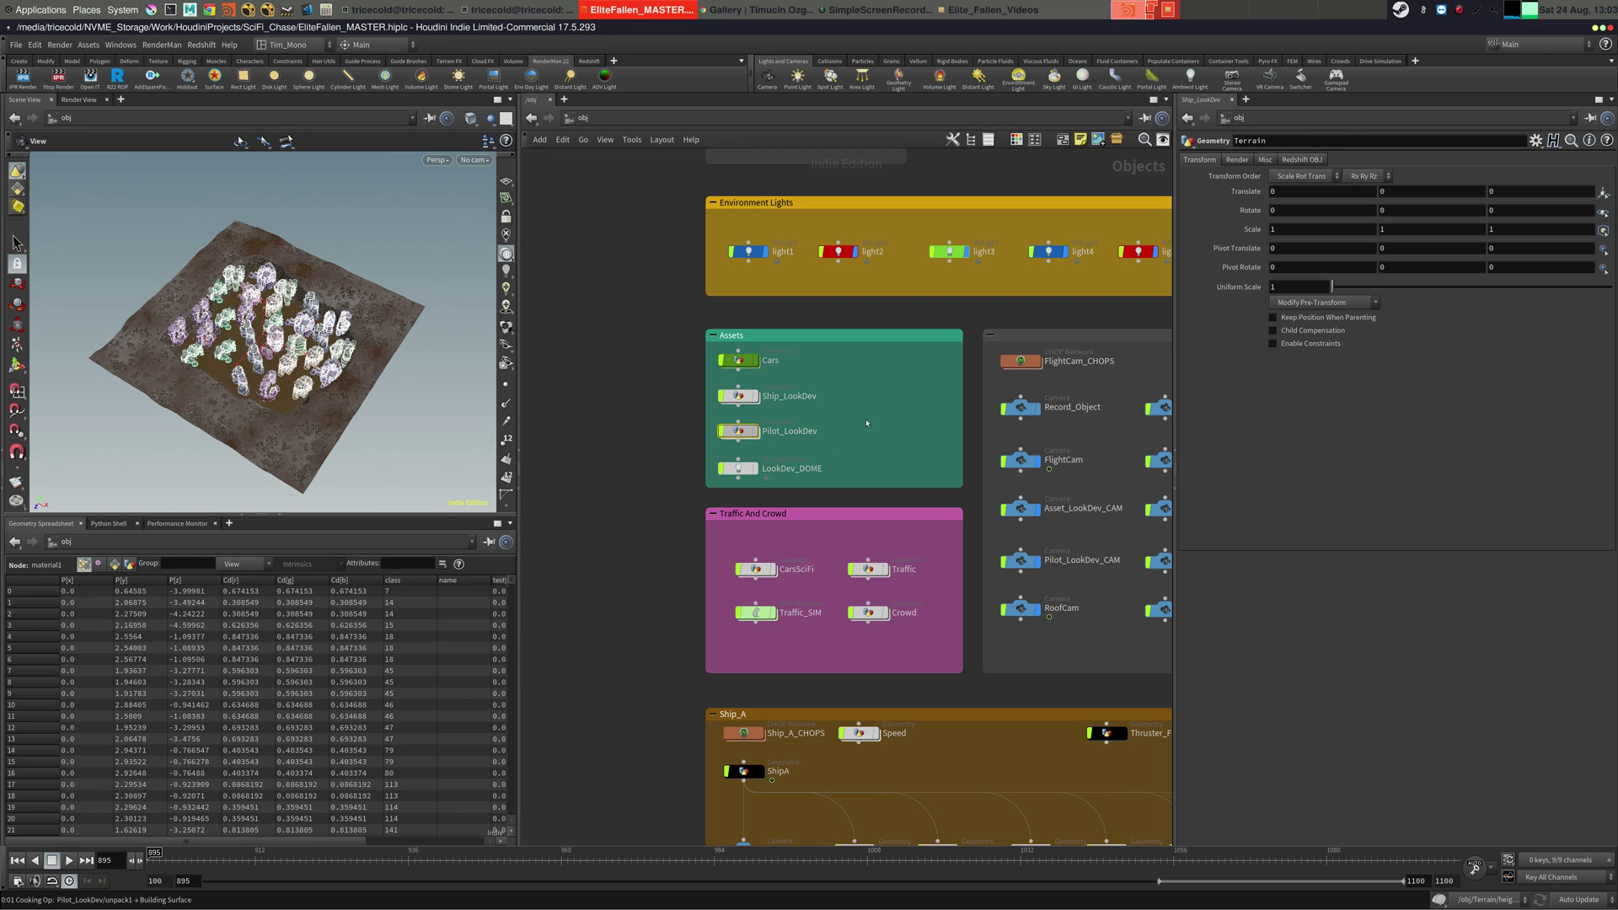
double_click(777, 434)
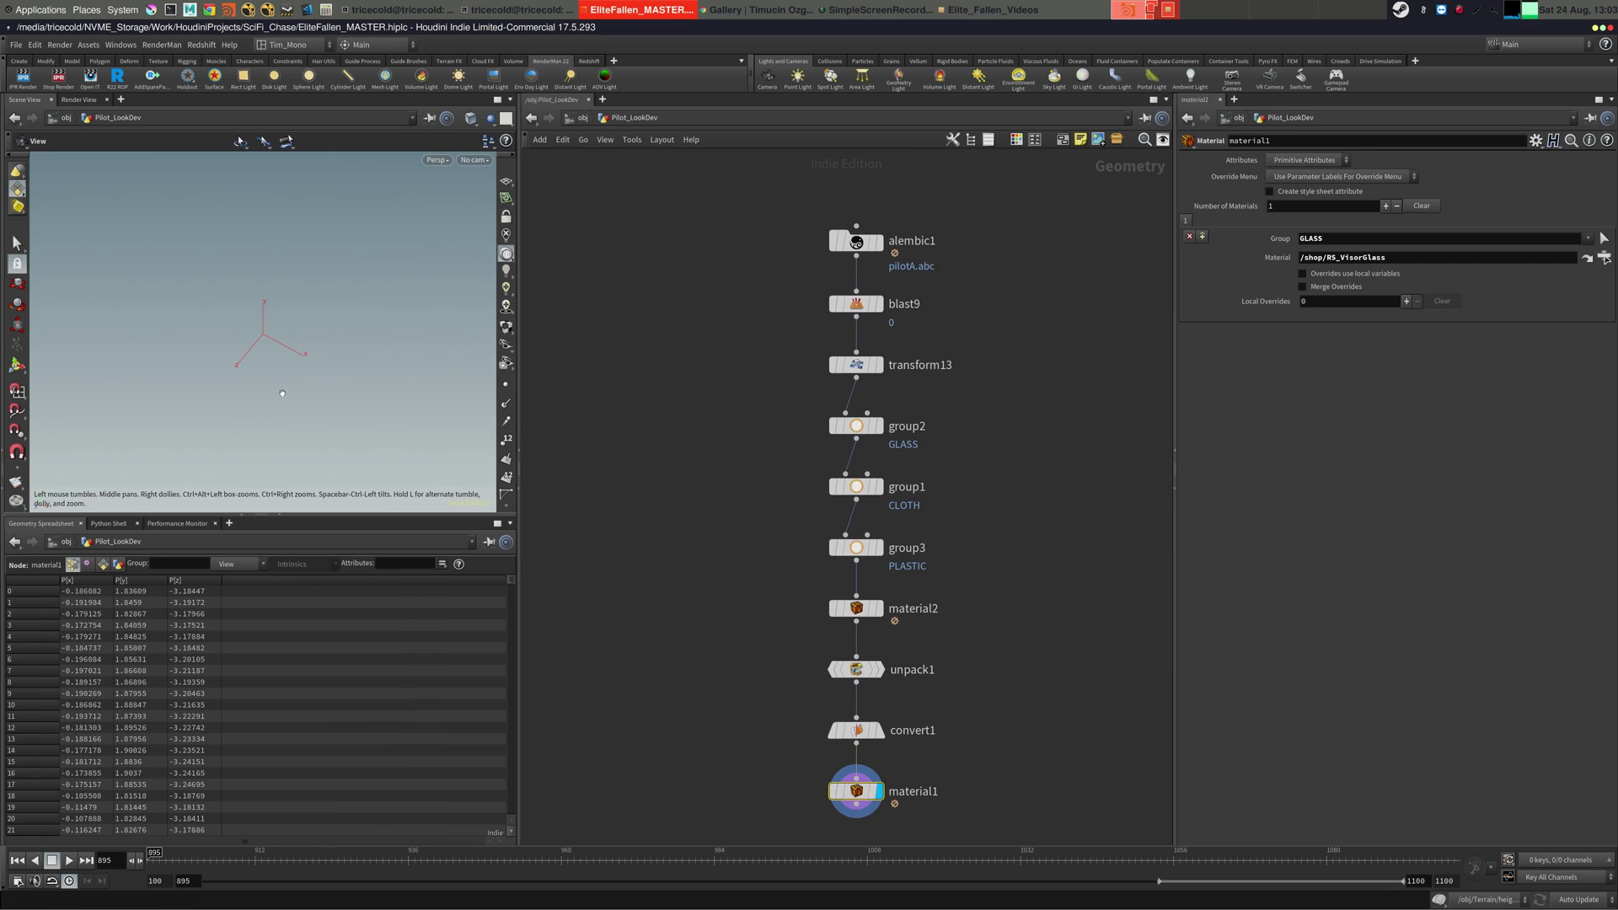
left_click_drag(210, 353, 421, 354)
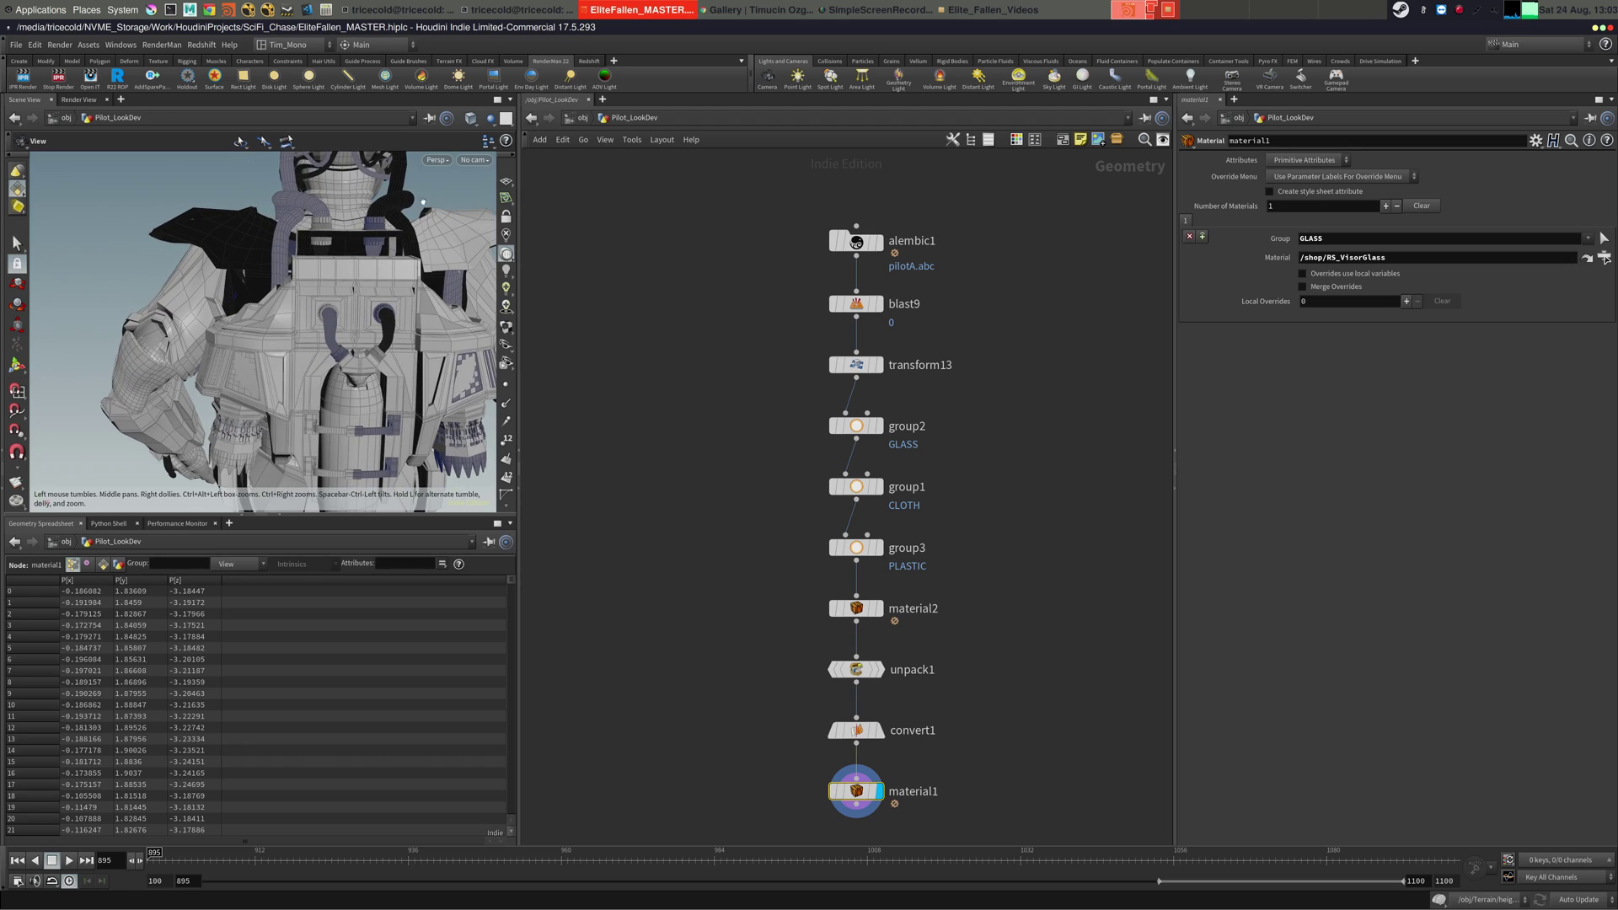
- Check the list of viewport cameras and return from Pilot_LookDev to the object level
left_click(475, 160)
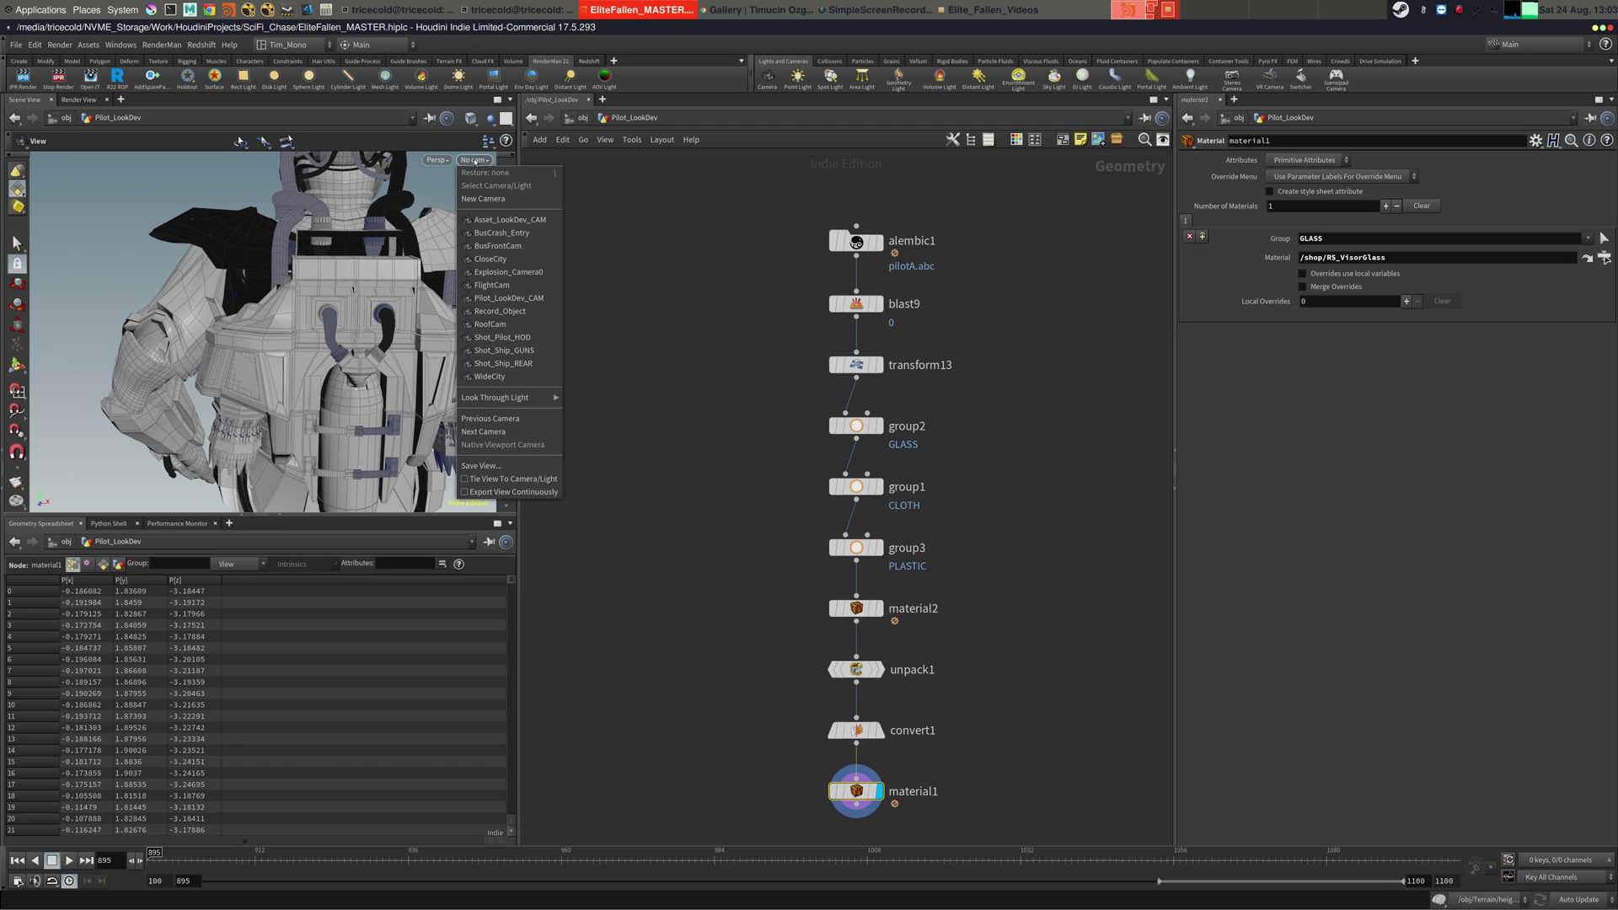
left_click(714, 270)
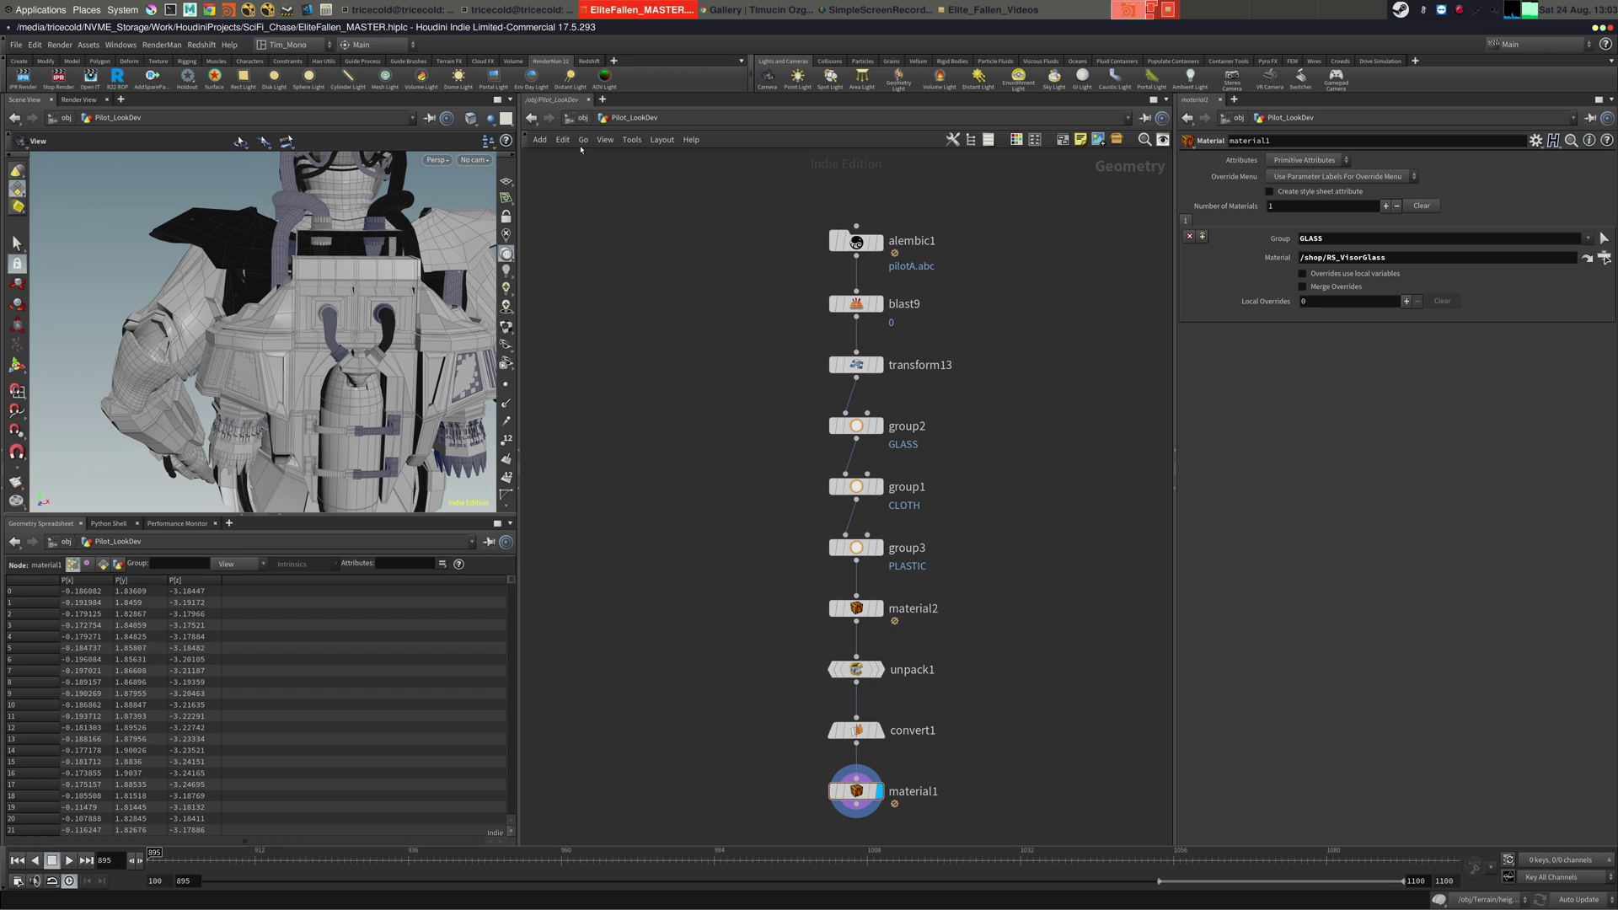
key("u")
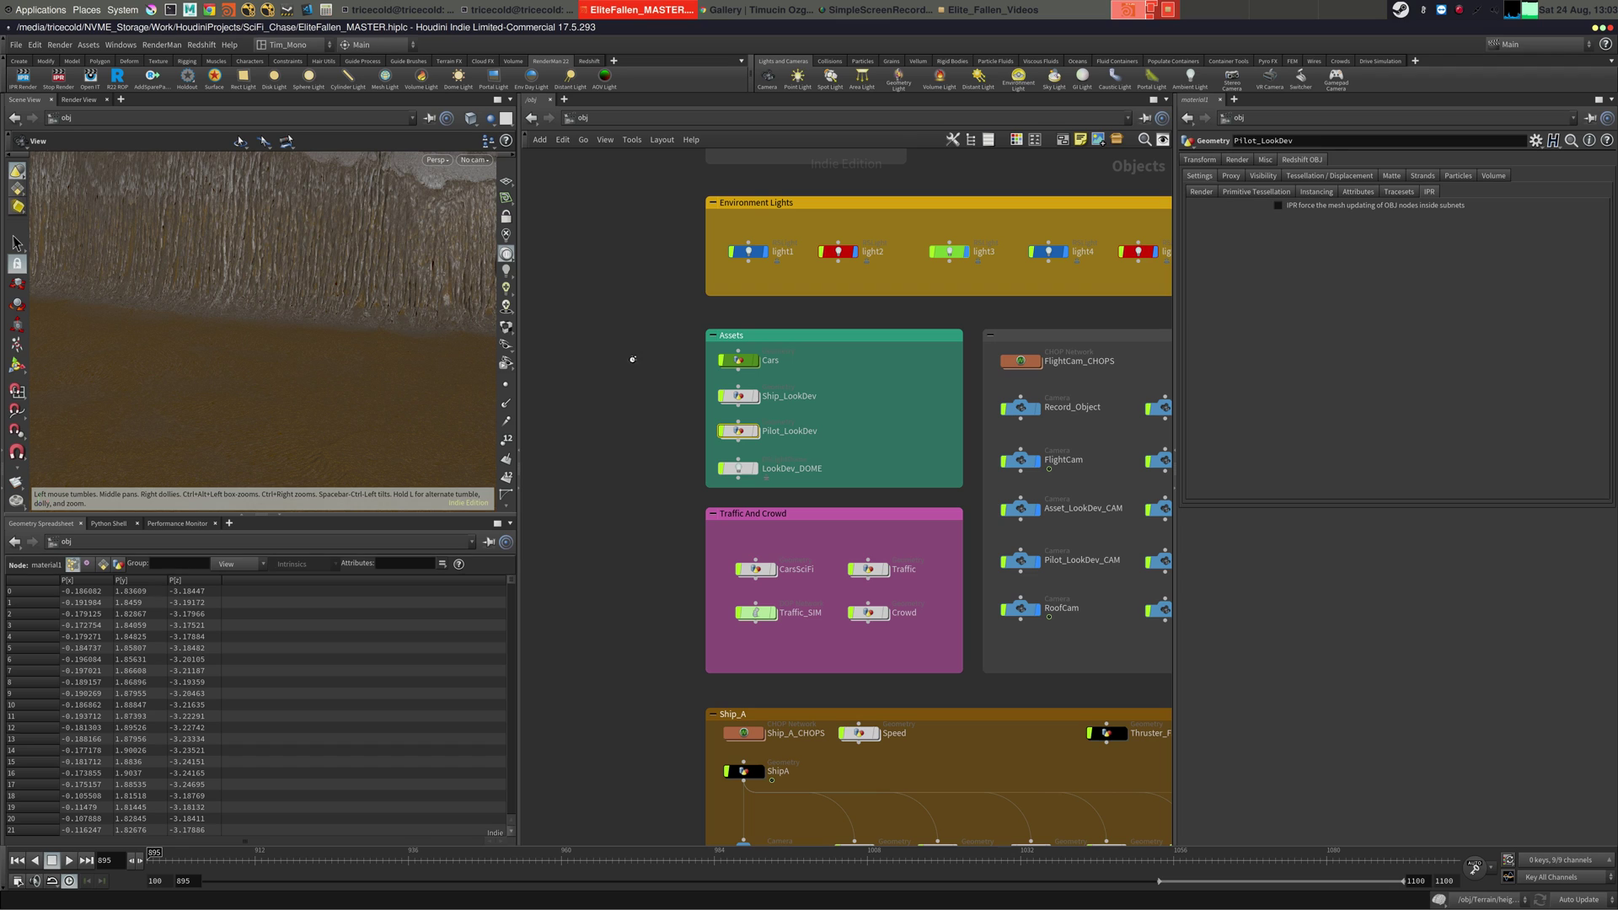
- Look over the object network from the Assets box up to the Environment box and back down to the cameras
scroll(640, 321, "up", 10)
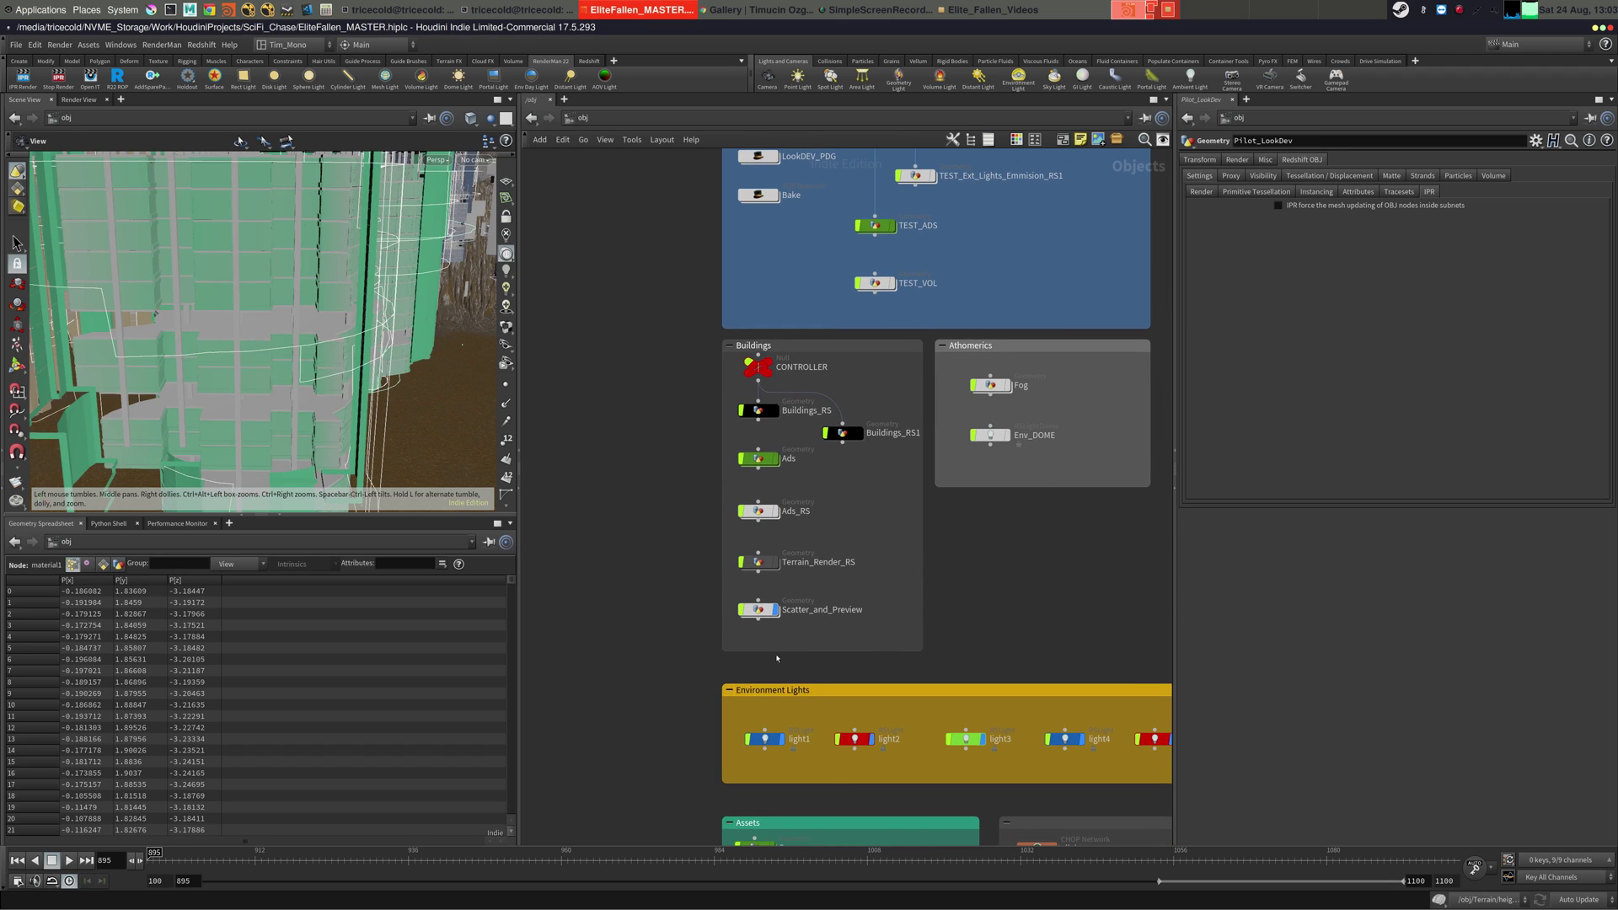
scroll(777, 619, "up", 10)
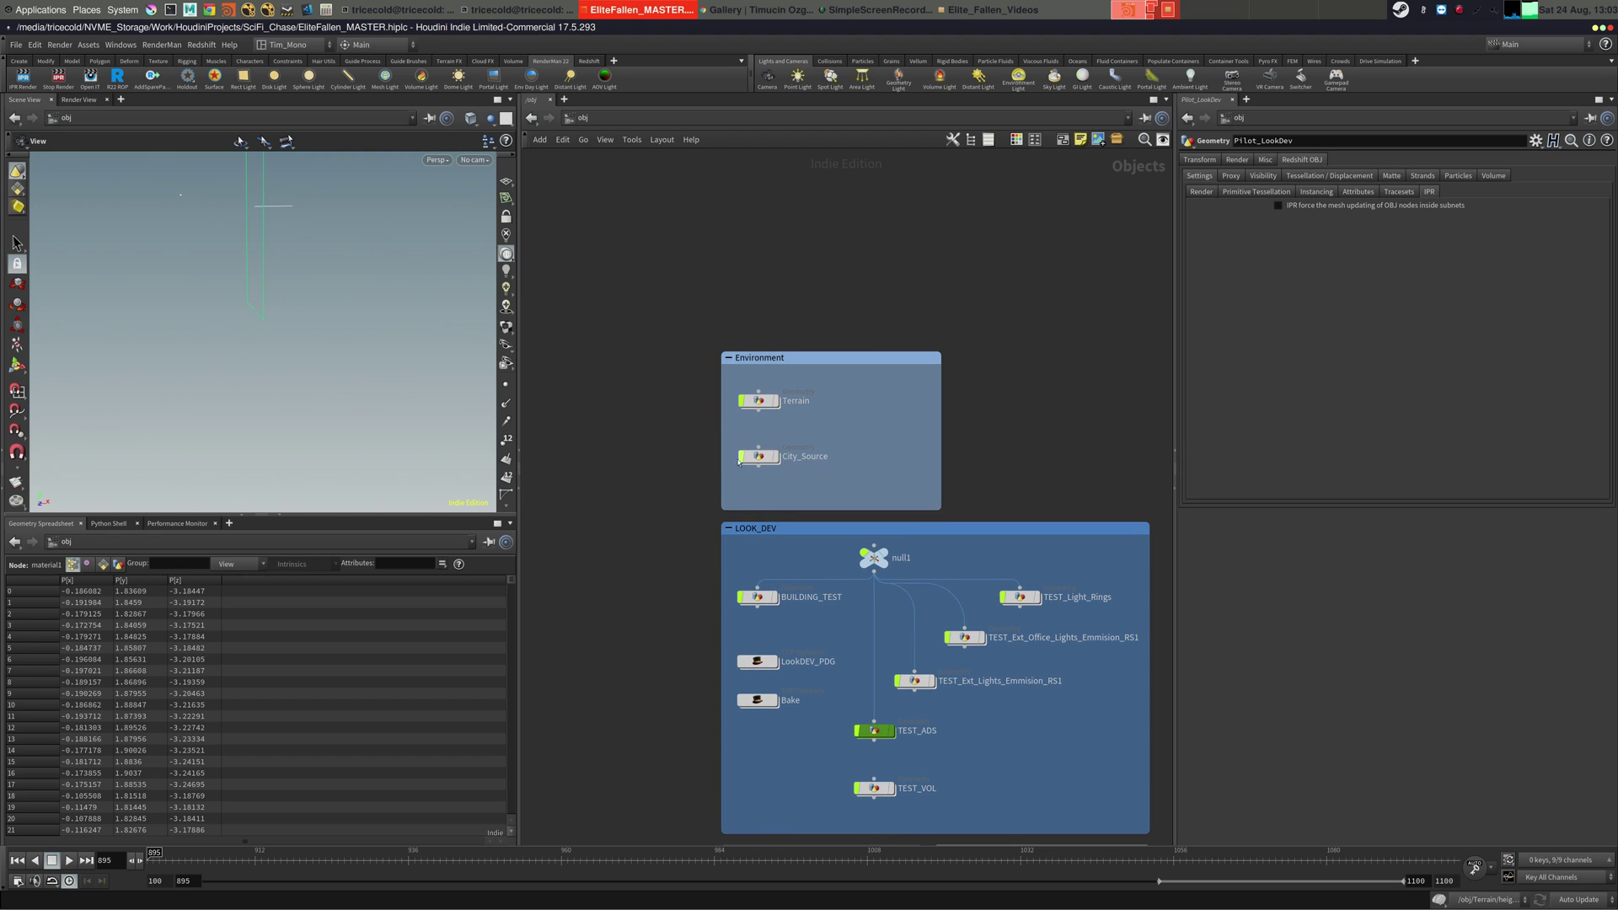
scroll(689, 386, "down", 8)
scroll(674, 388, "down", 10)
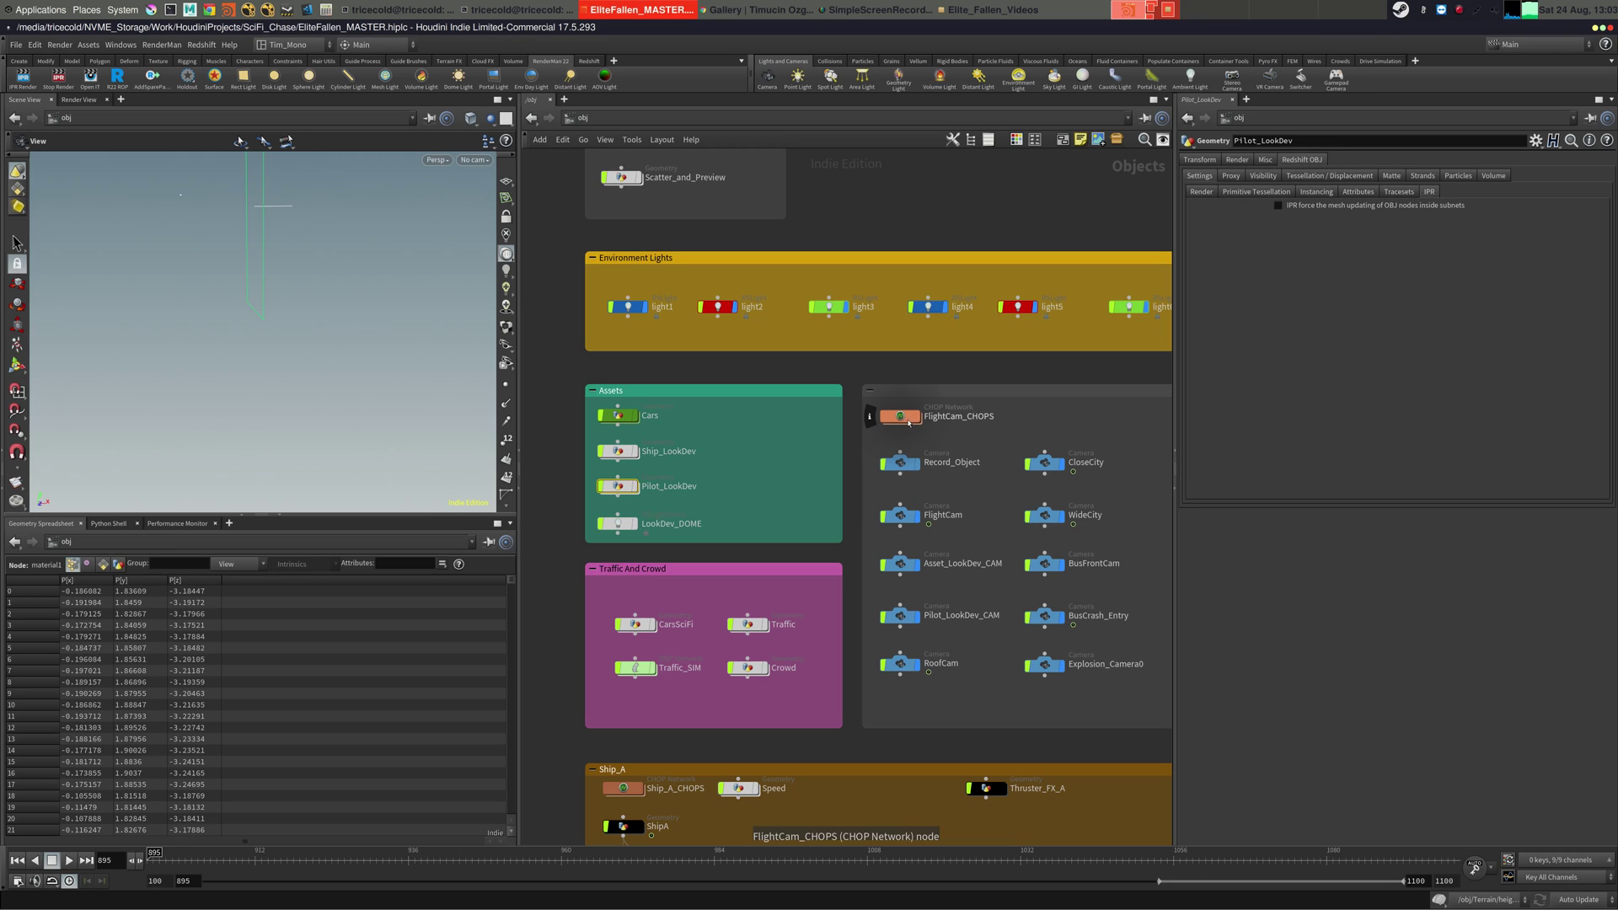
- Examine the FlightCam_CHOPS and Ship_A_CHOPS motion networks in turn and return to the object level
double_click(900, 417)
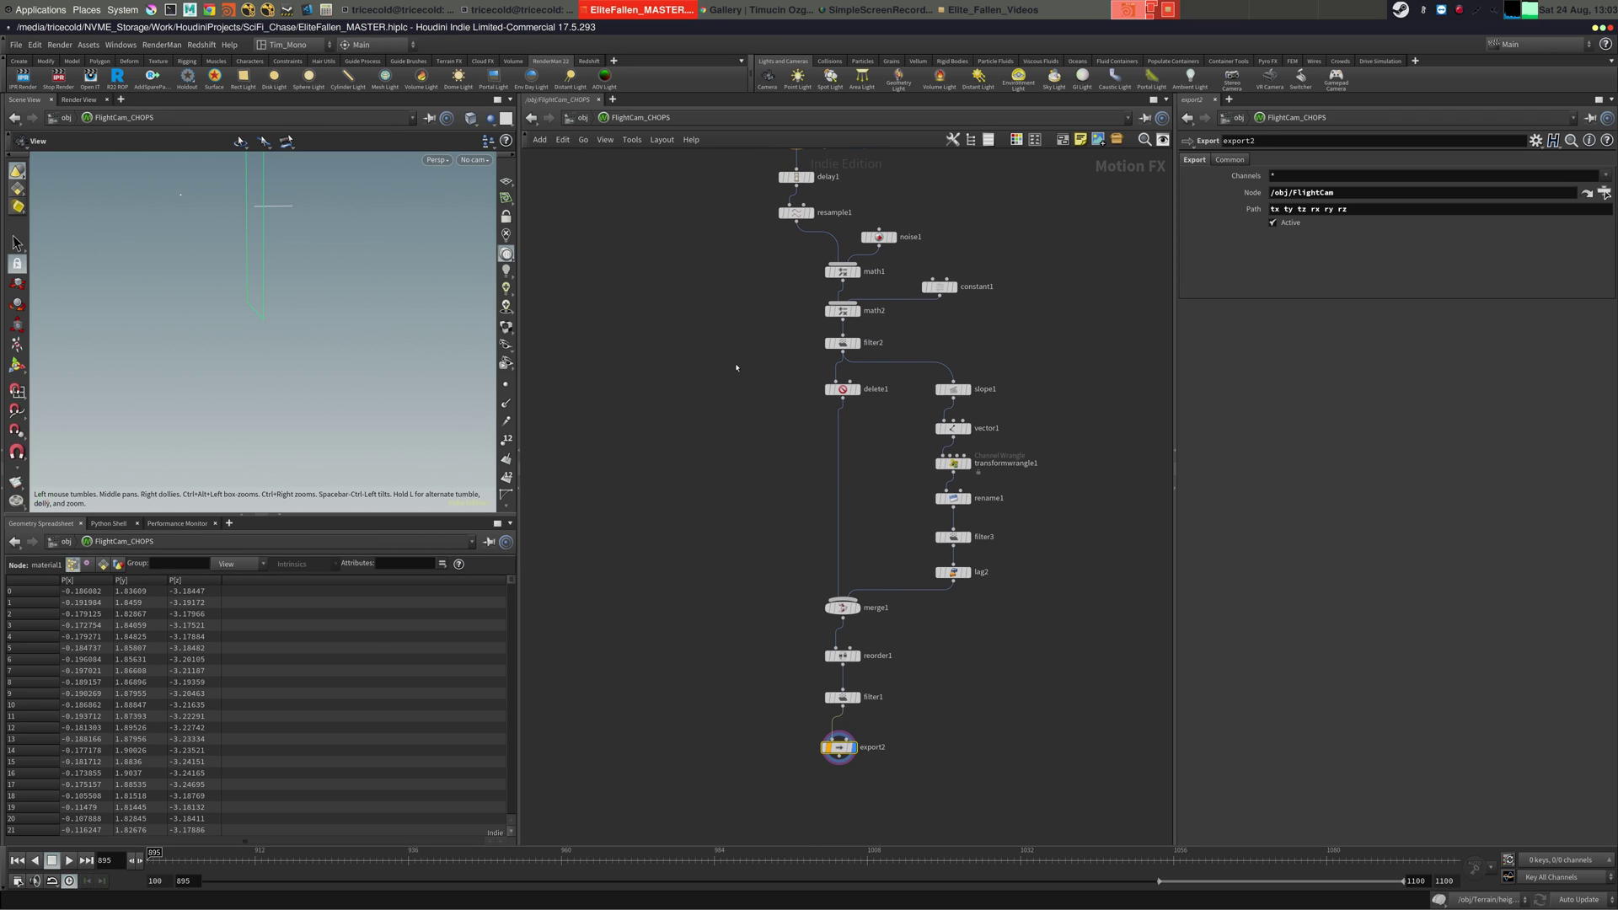
left_click(580, 118)
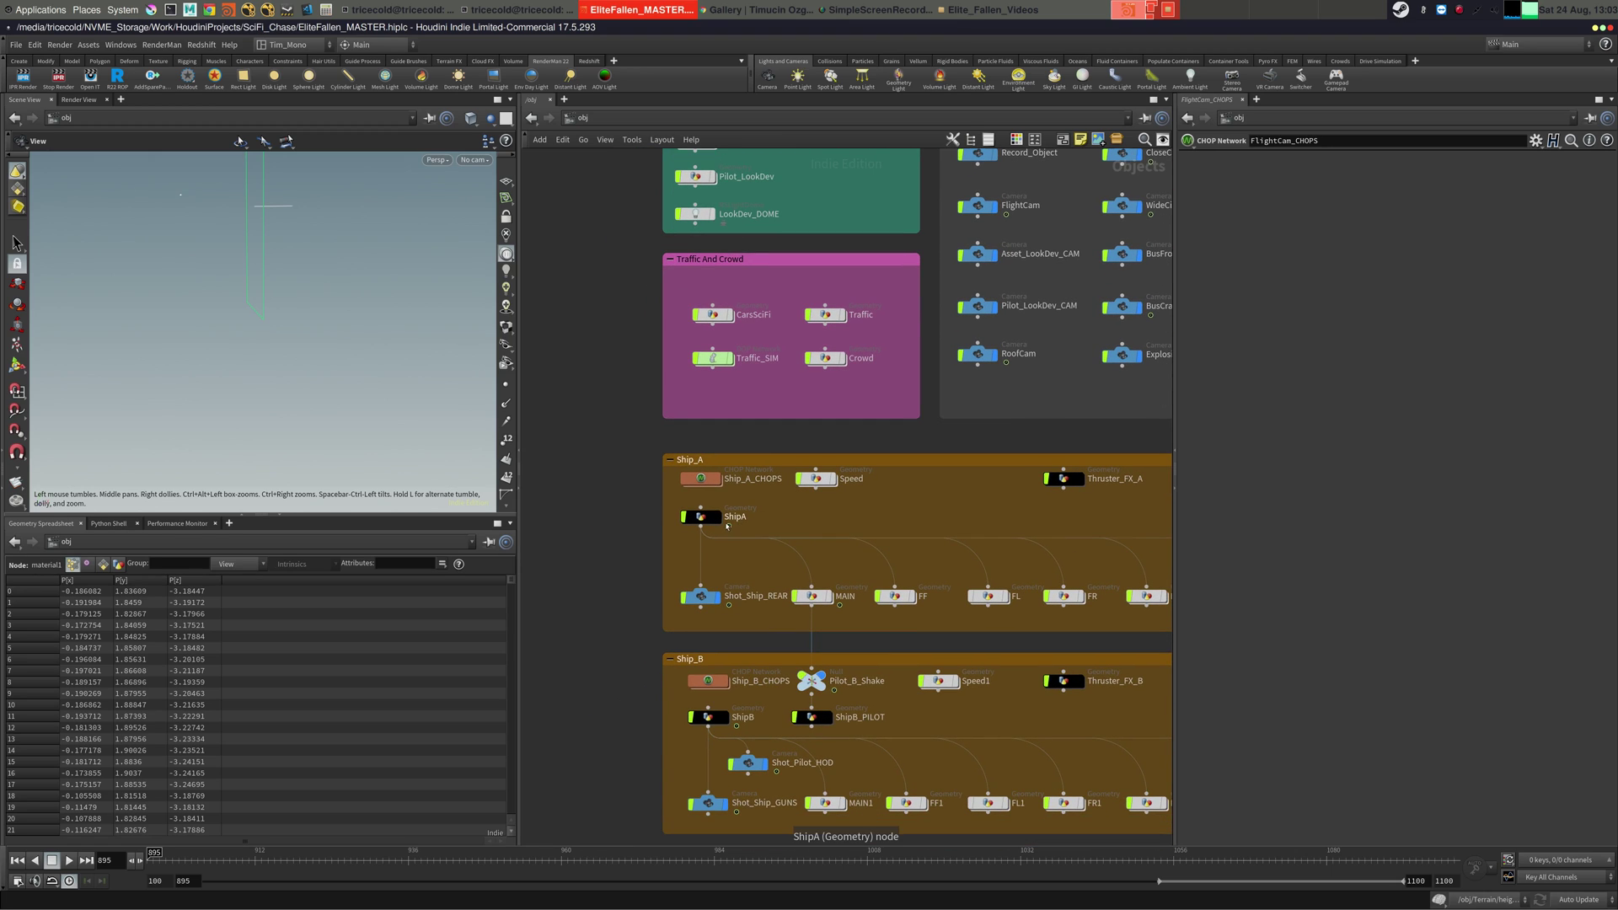
double_click(705, 481)
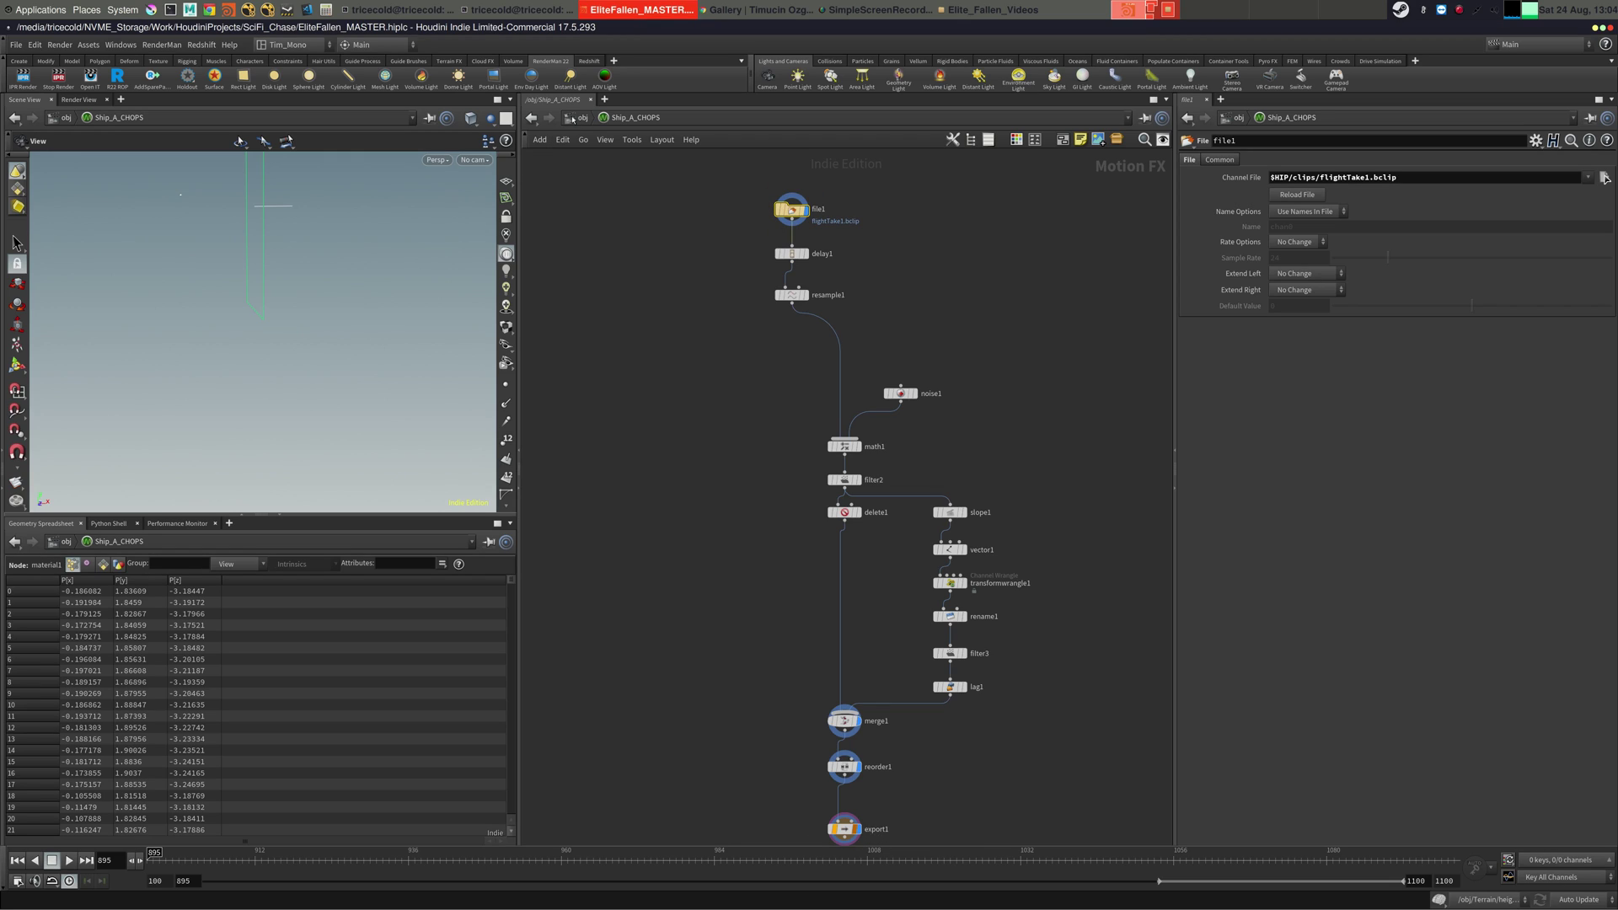
middle_click_drag(1010, 599, 972, 510)
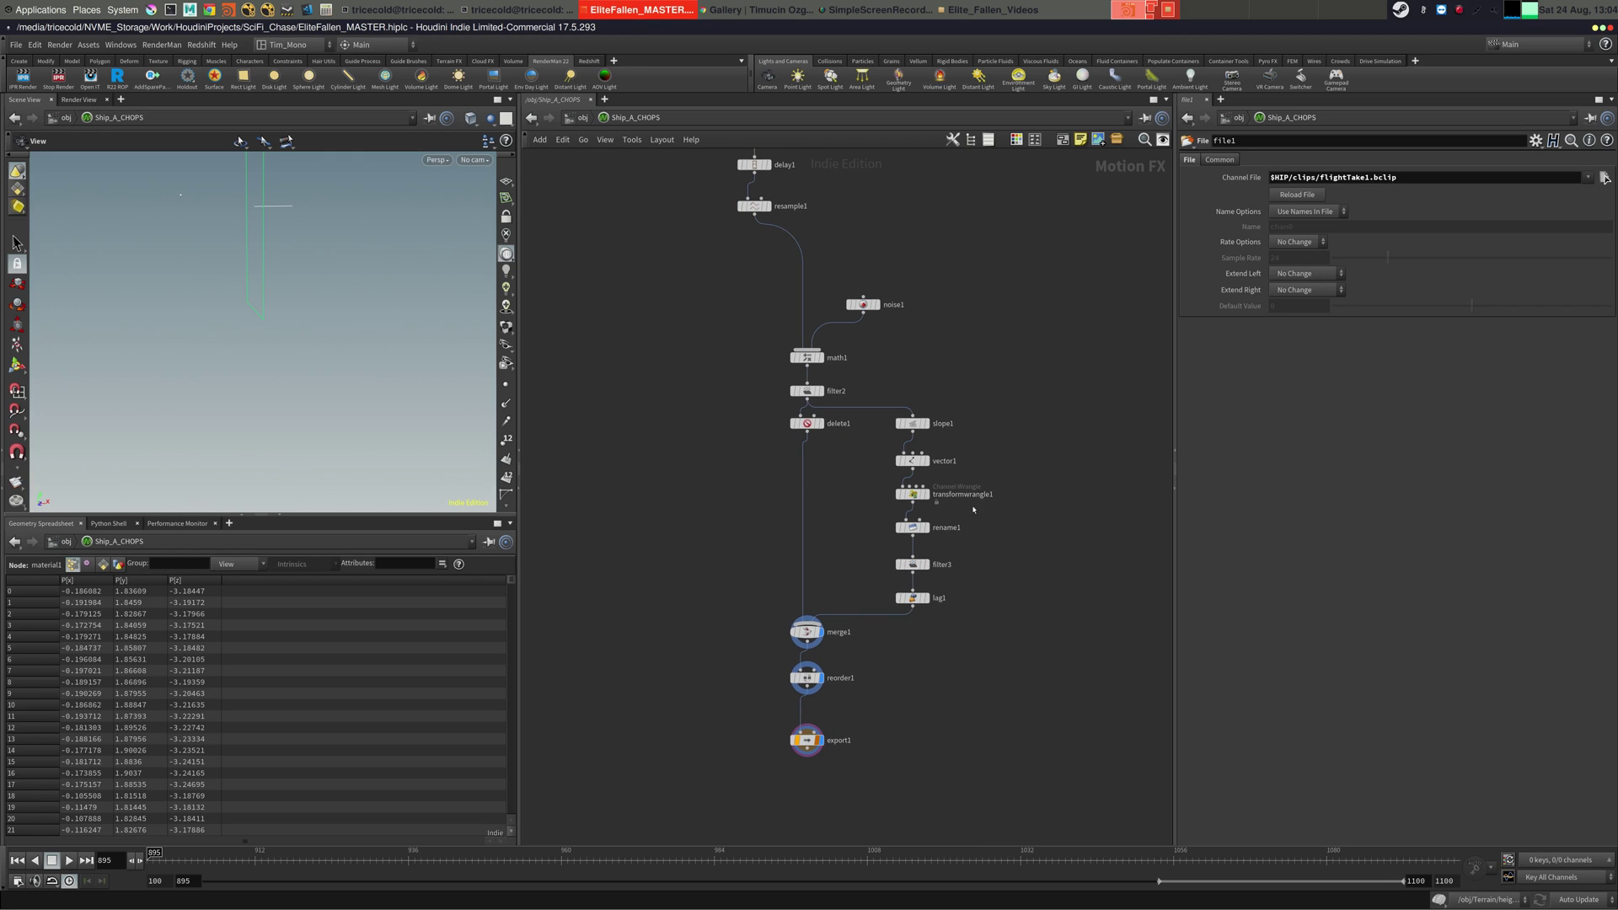
left_click(578, 124)
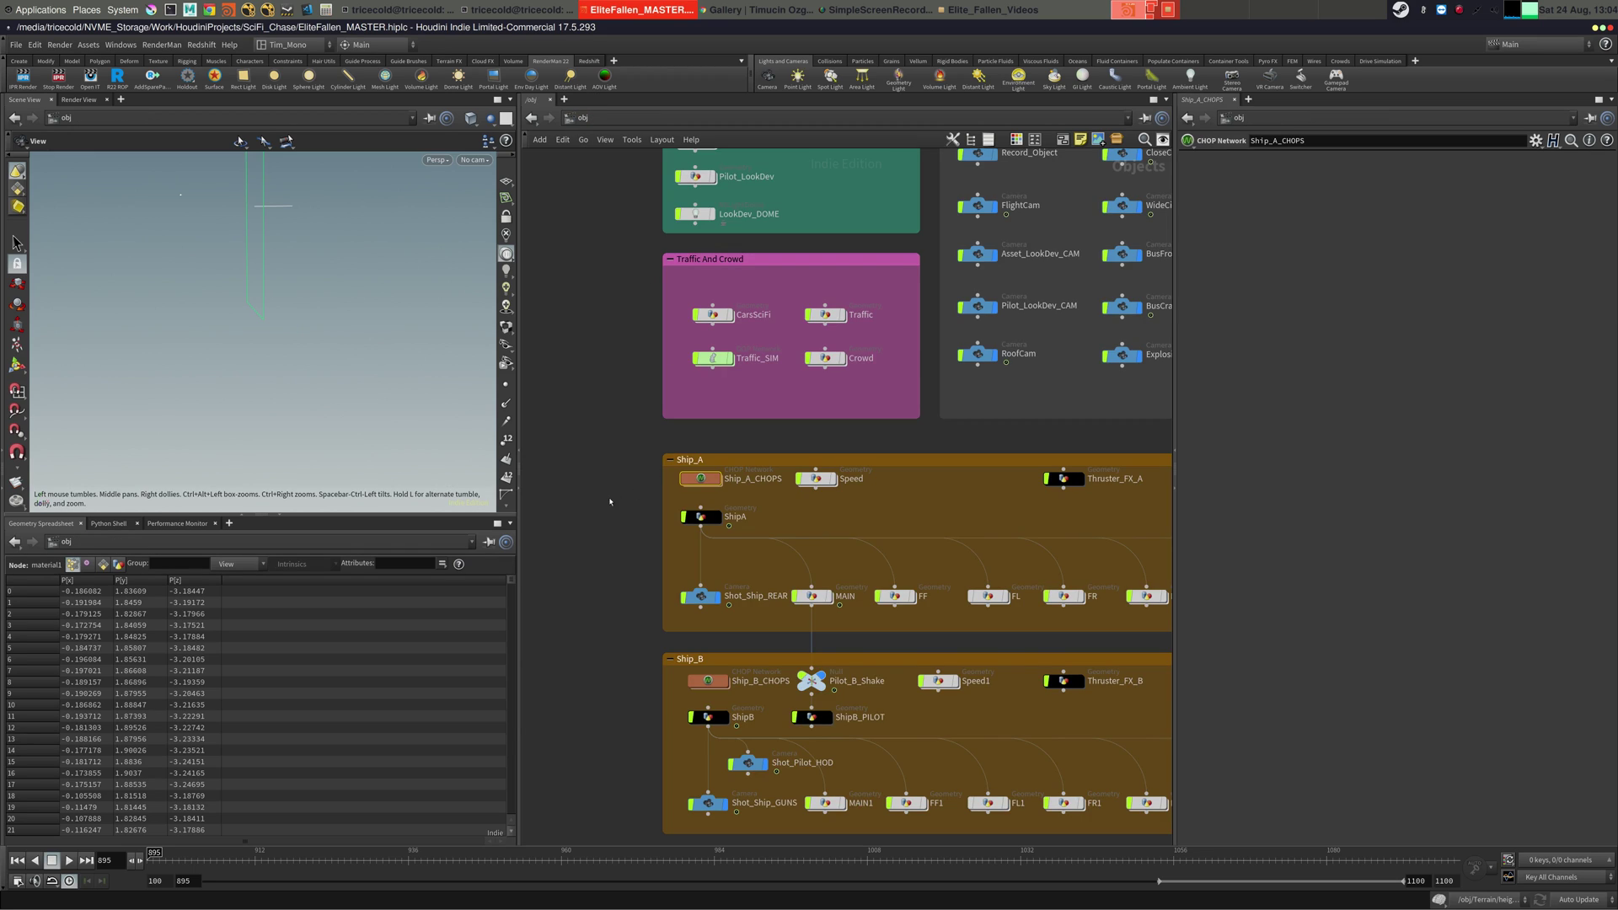
- Look through the FlightCam camera and turn on the display of ShipA and ShipB
left_click(474, 159)
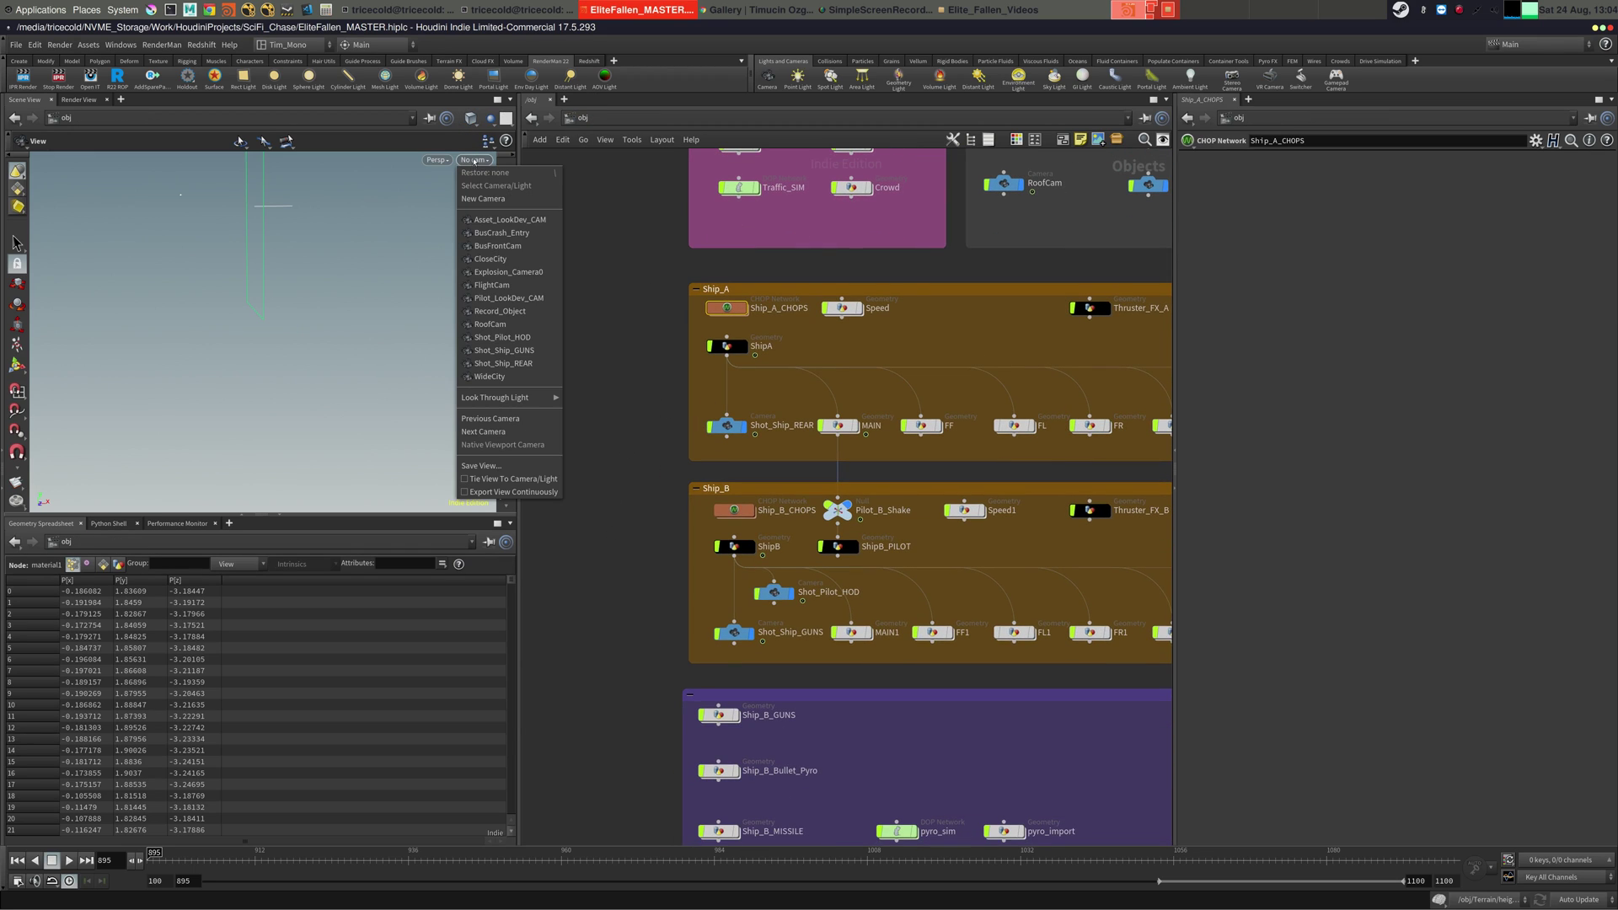
left_click(501, 286)
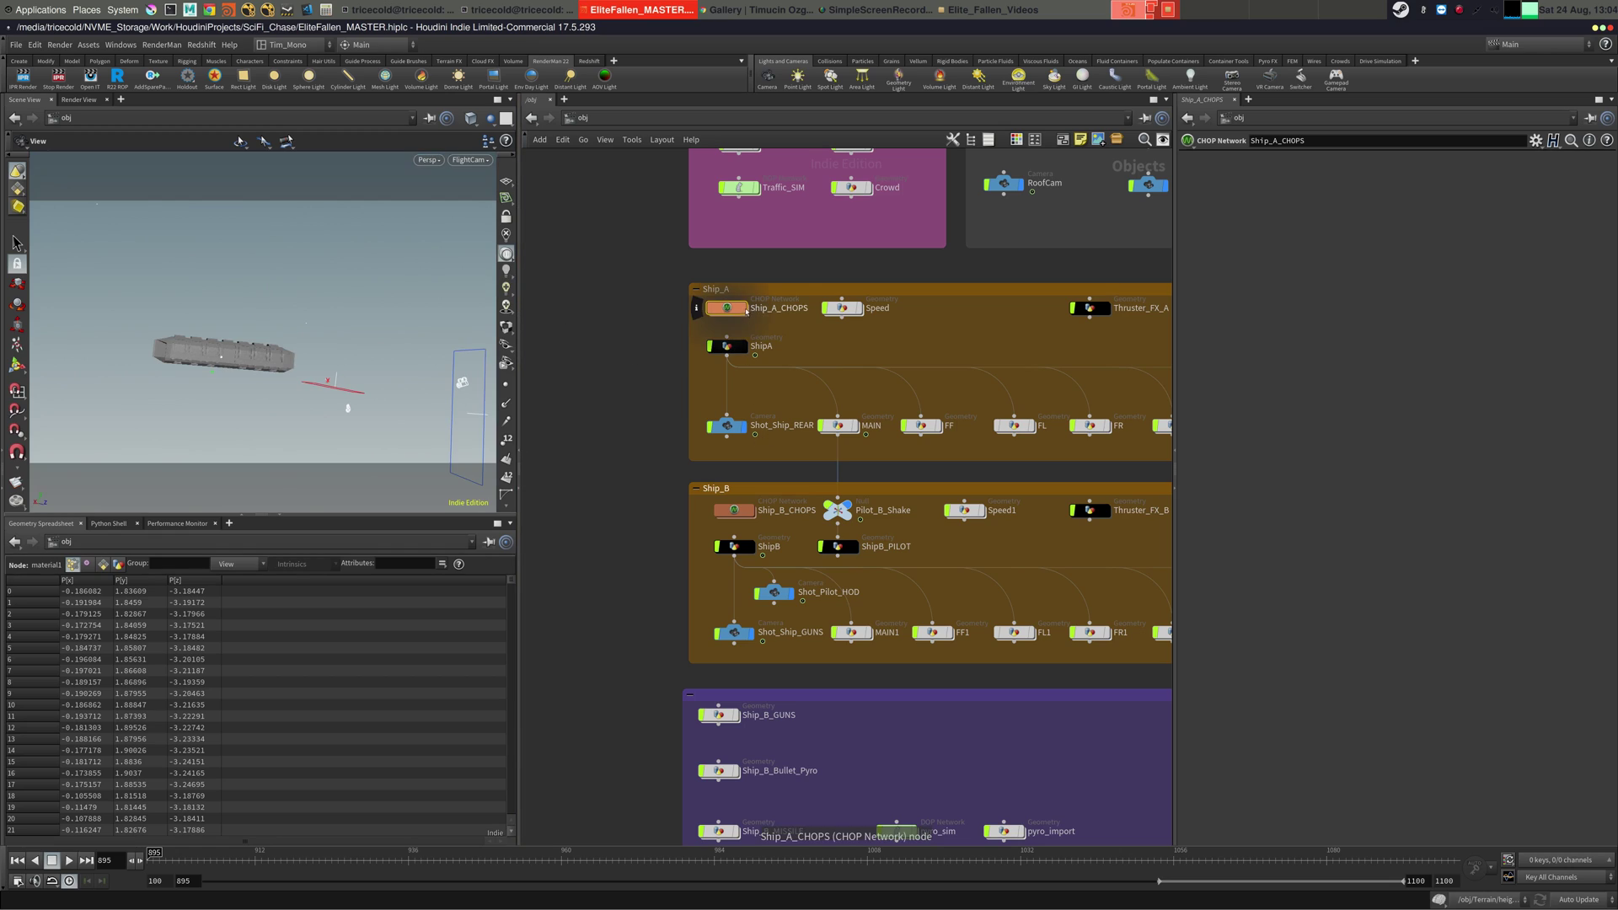
left_click(742, 347)
left_click(752, 546)
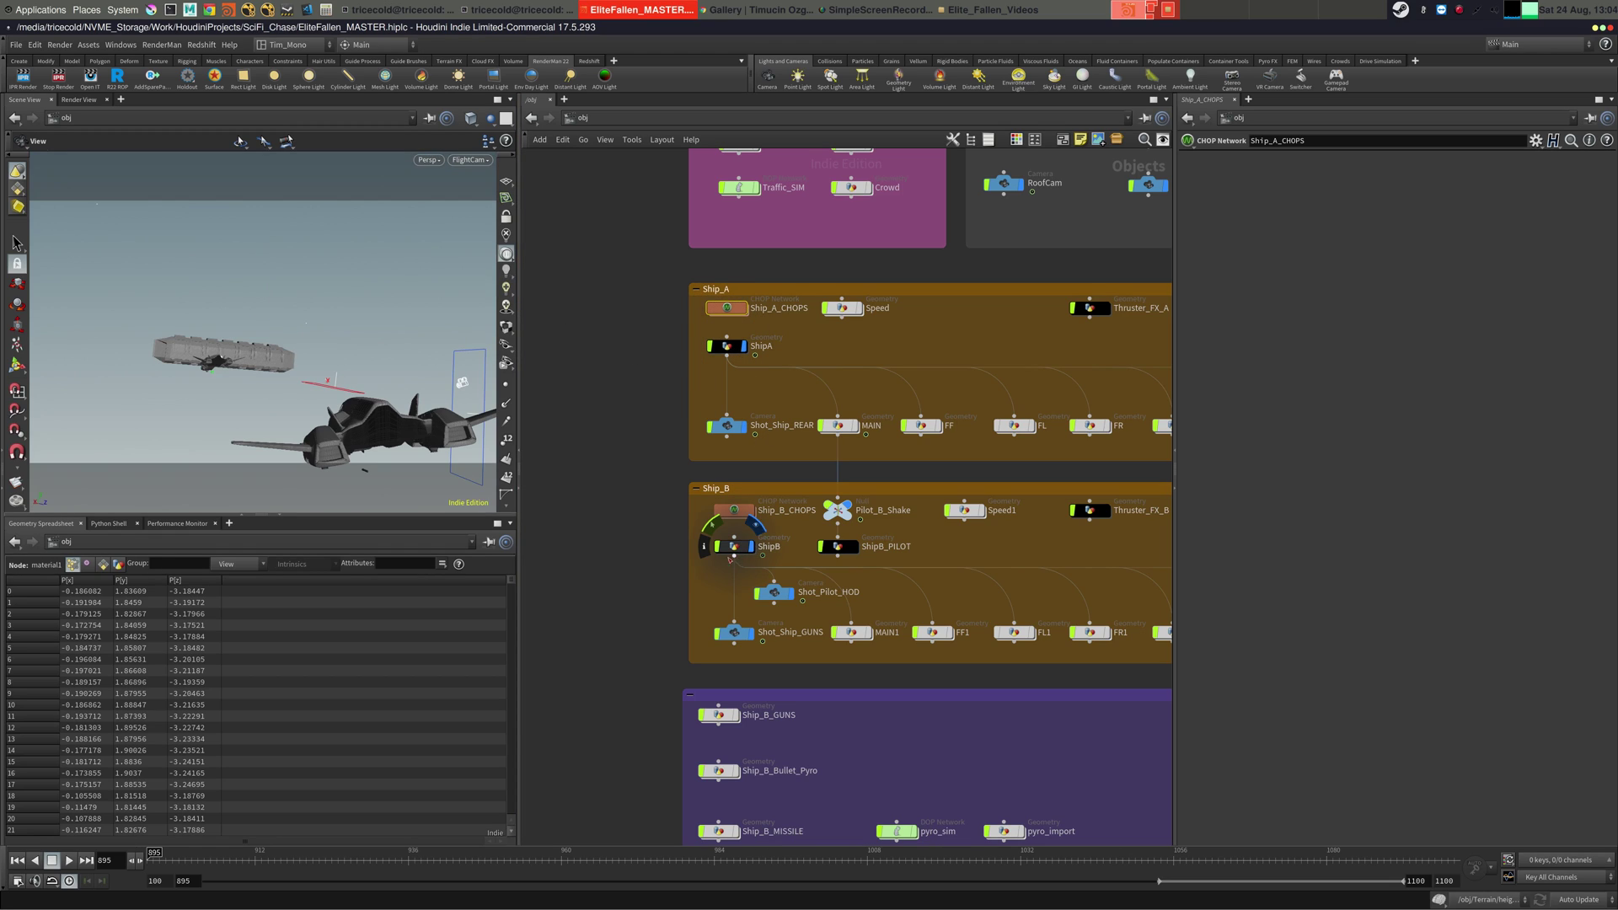
- Play the flight of the two ships through FlightCam from near the start of the range, and stop playback
middle_click_drag(742, 752, 754, 458)
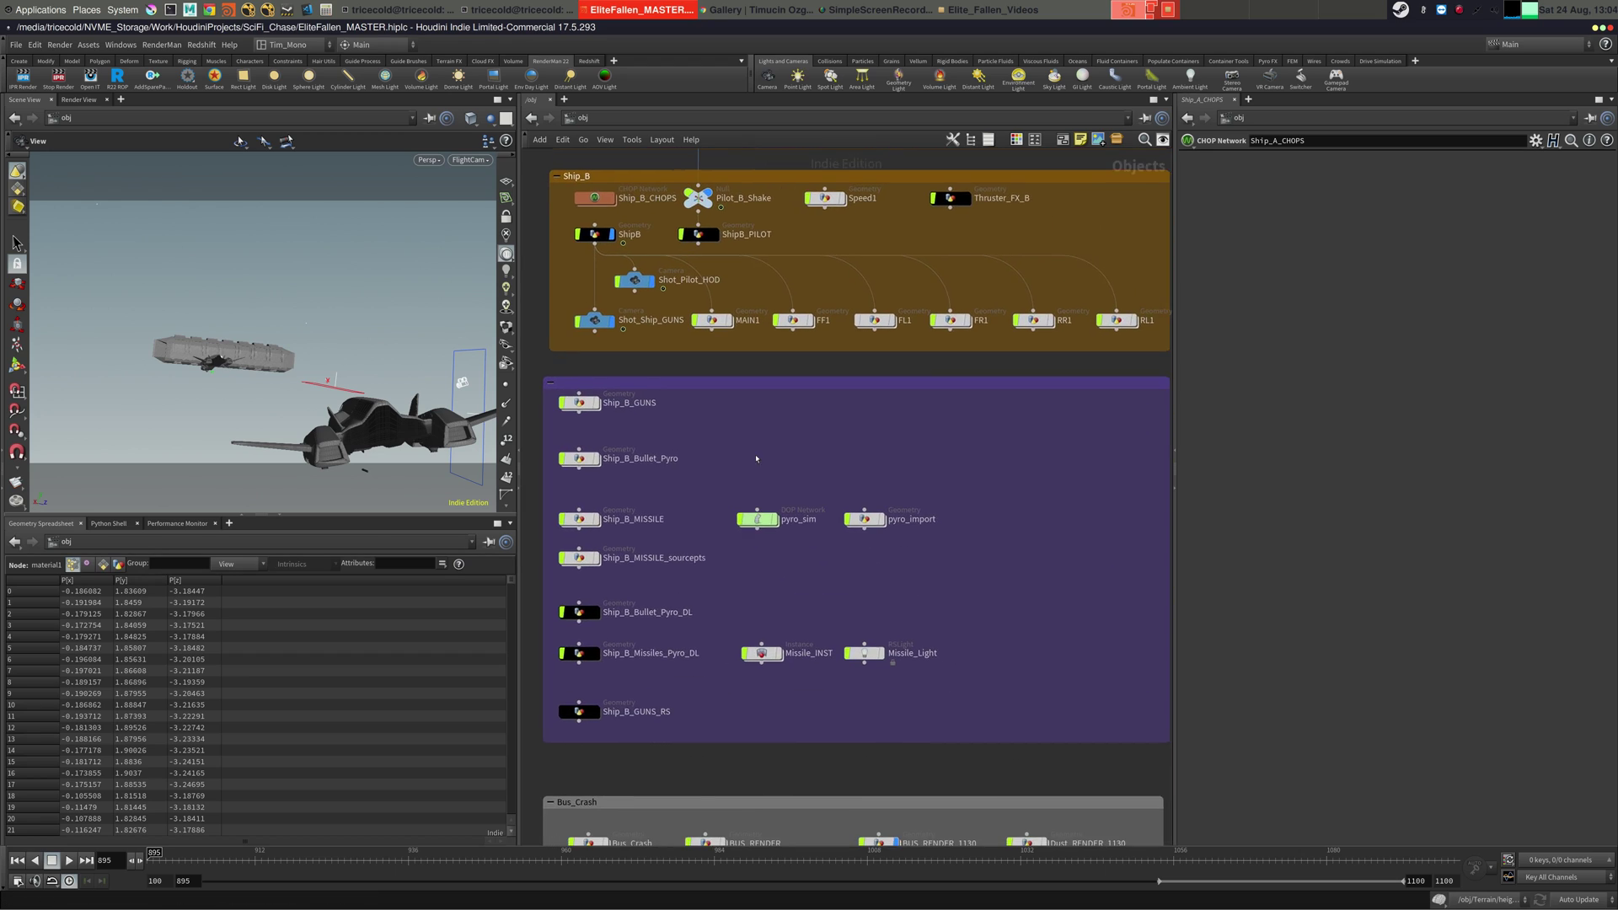
scroll(754, 472, "down", 4)
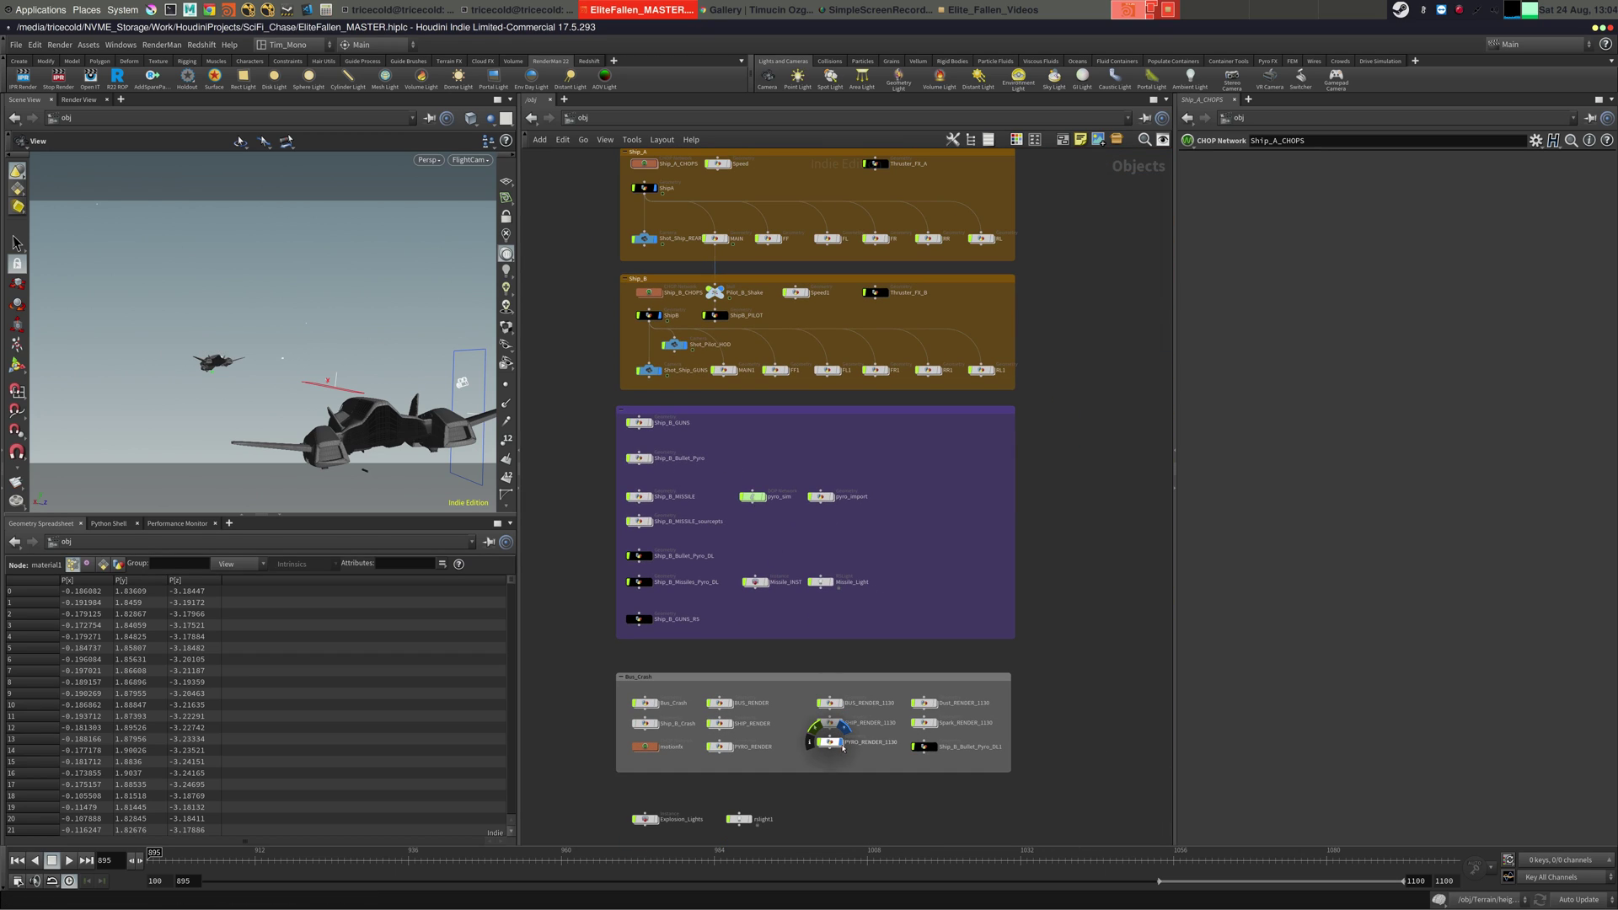
left_click(209, 853)
mouse_move(209, 853)
left_mouse_down()
mouse_move(261, 852)
mouse_move(223, 852)
left_mouse_up()
left_click(70, 861)
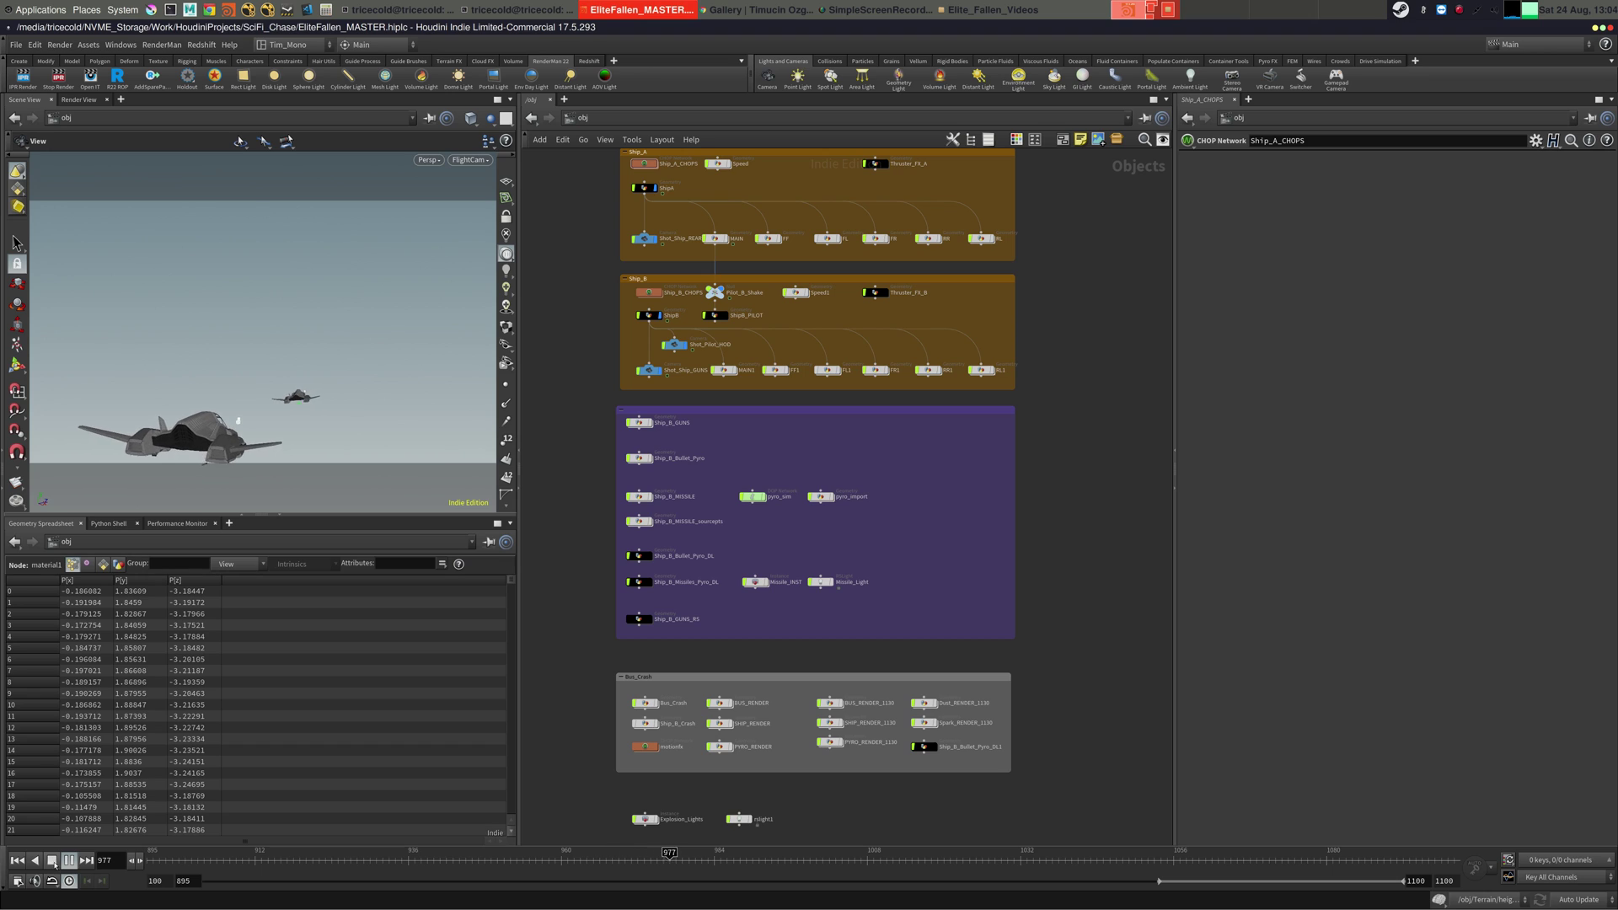
left_click(56, 861)
- Turn on the display of Scatter_and_Preview in the Buildings box and of the Terrain object in the Environment box
middle_click_drag(590, 302, 648, 559)
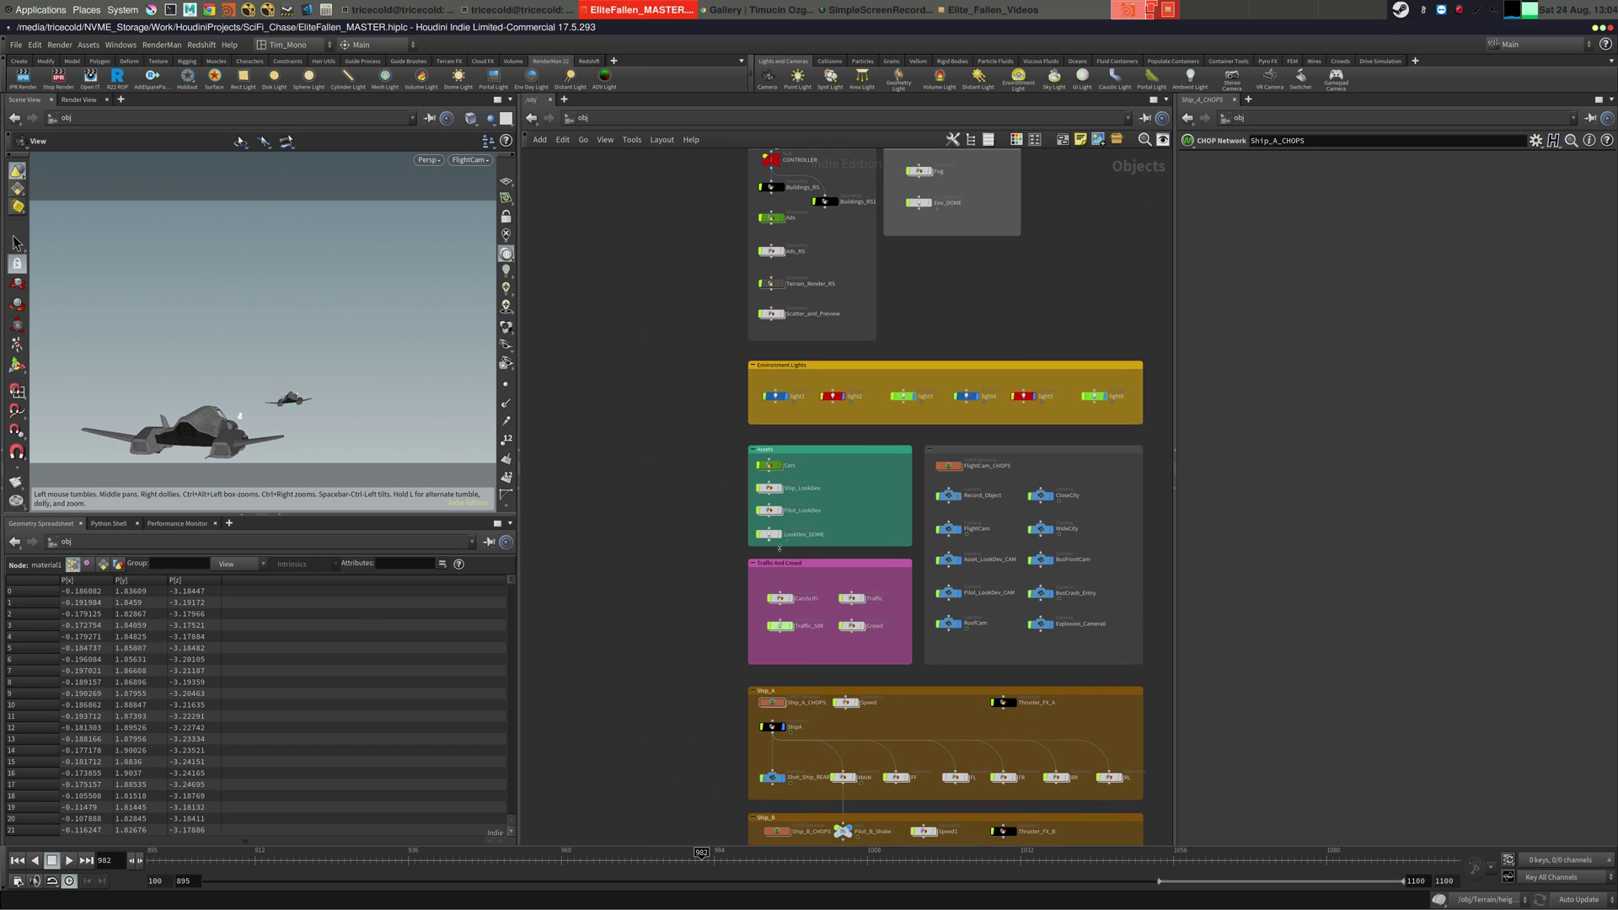
middle_click_drag(634, 382, 620, 546)
left_click(766, 478)
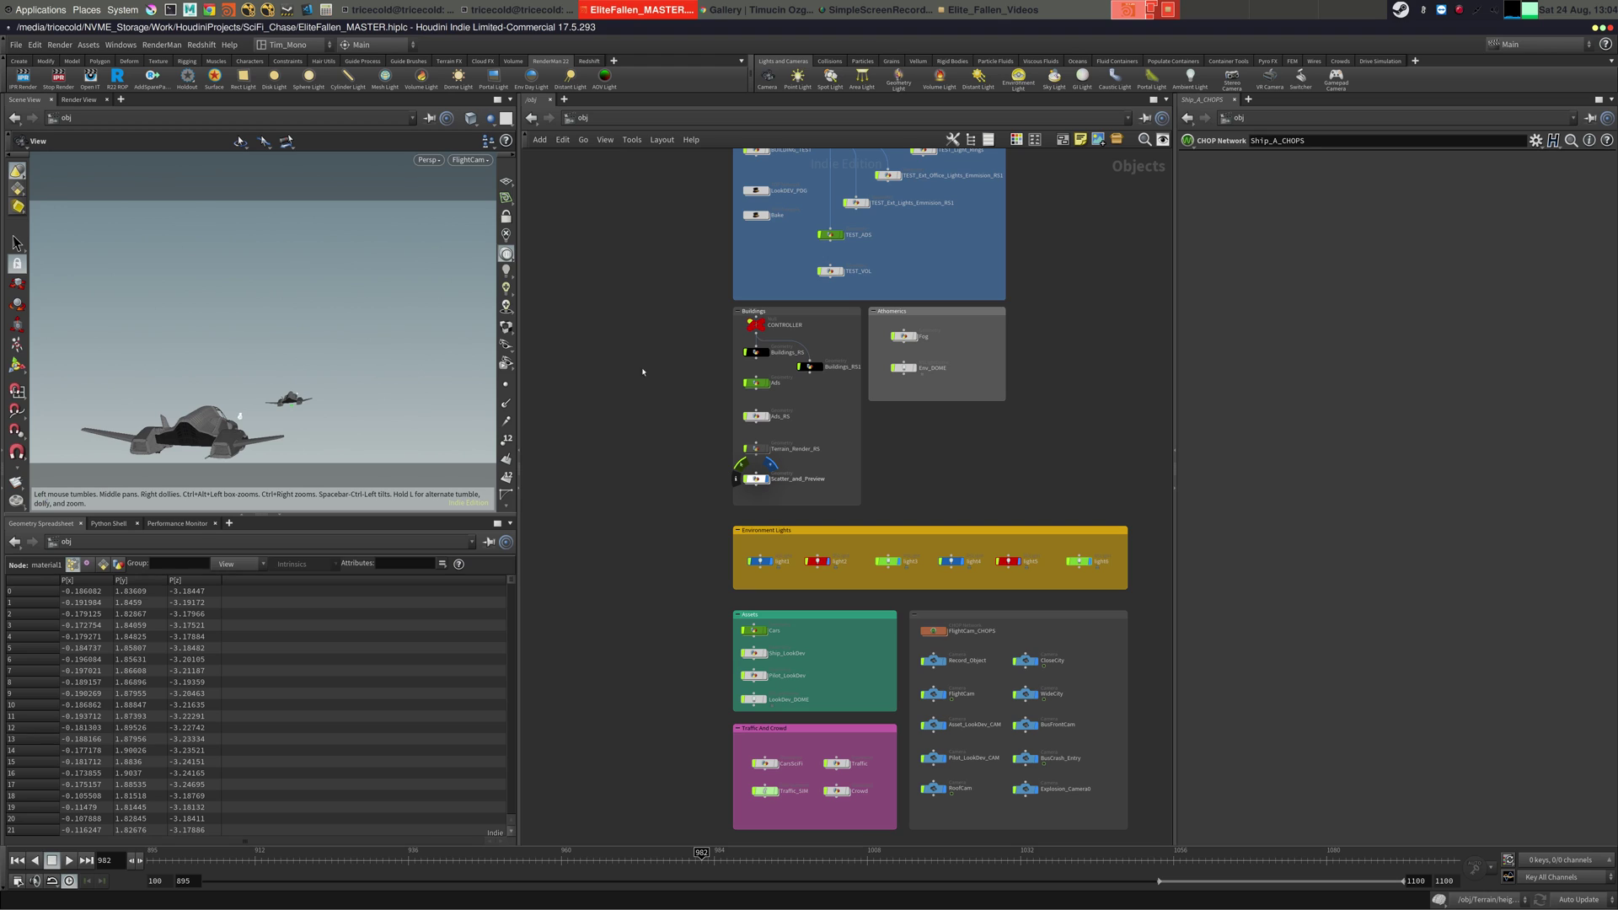
middle_click_drag(658, 208, 644, 289)
scroll(585, 372, "up", 7)
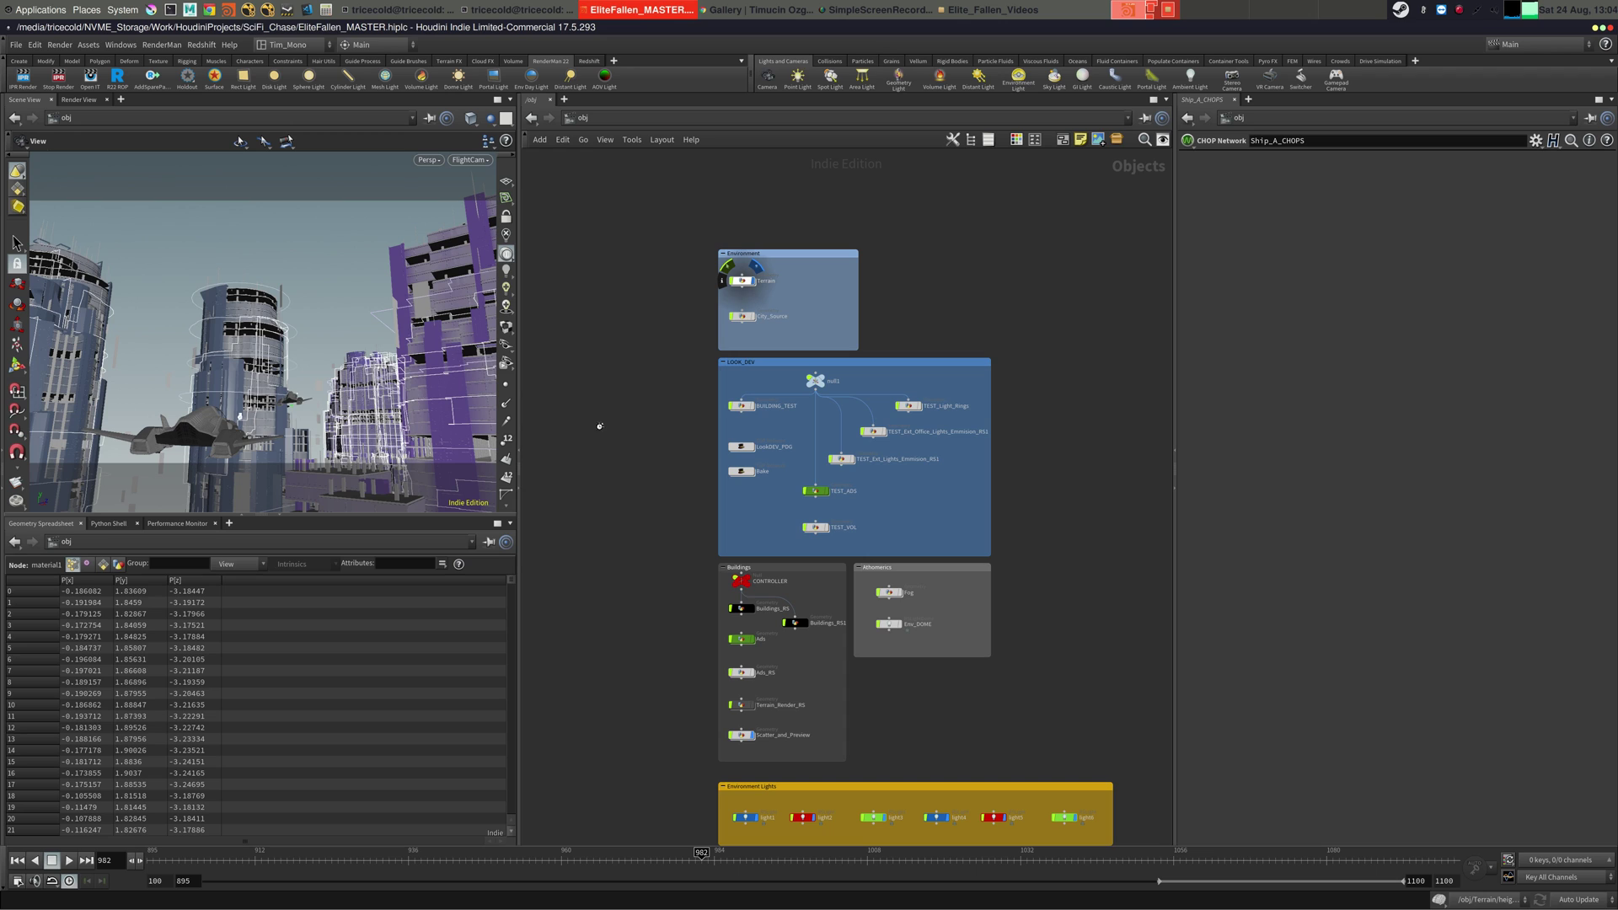
- Rewind the timeline, play the flight with the city and terrain displayed, and stop playback
middle_click_drag(605, 601, 653, 300)
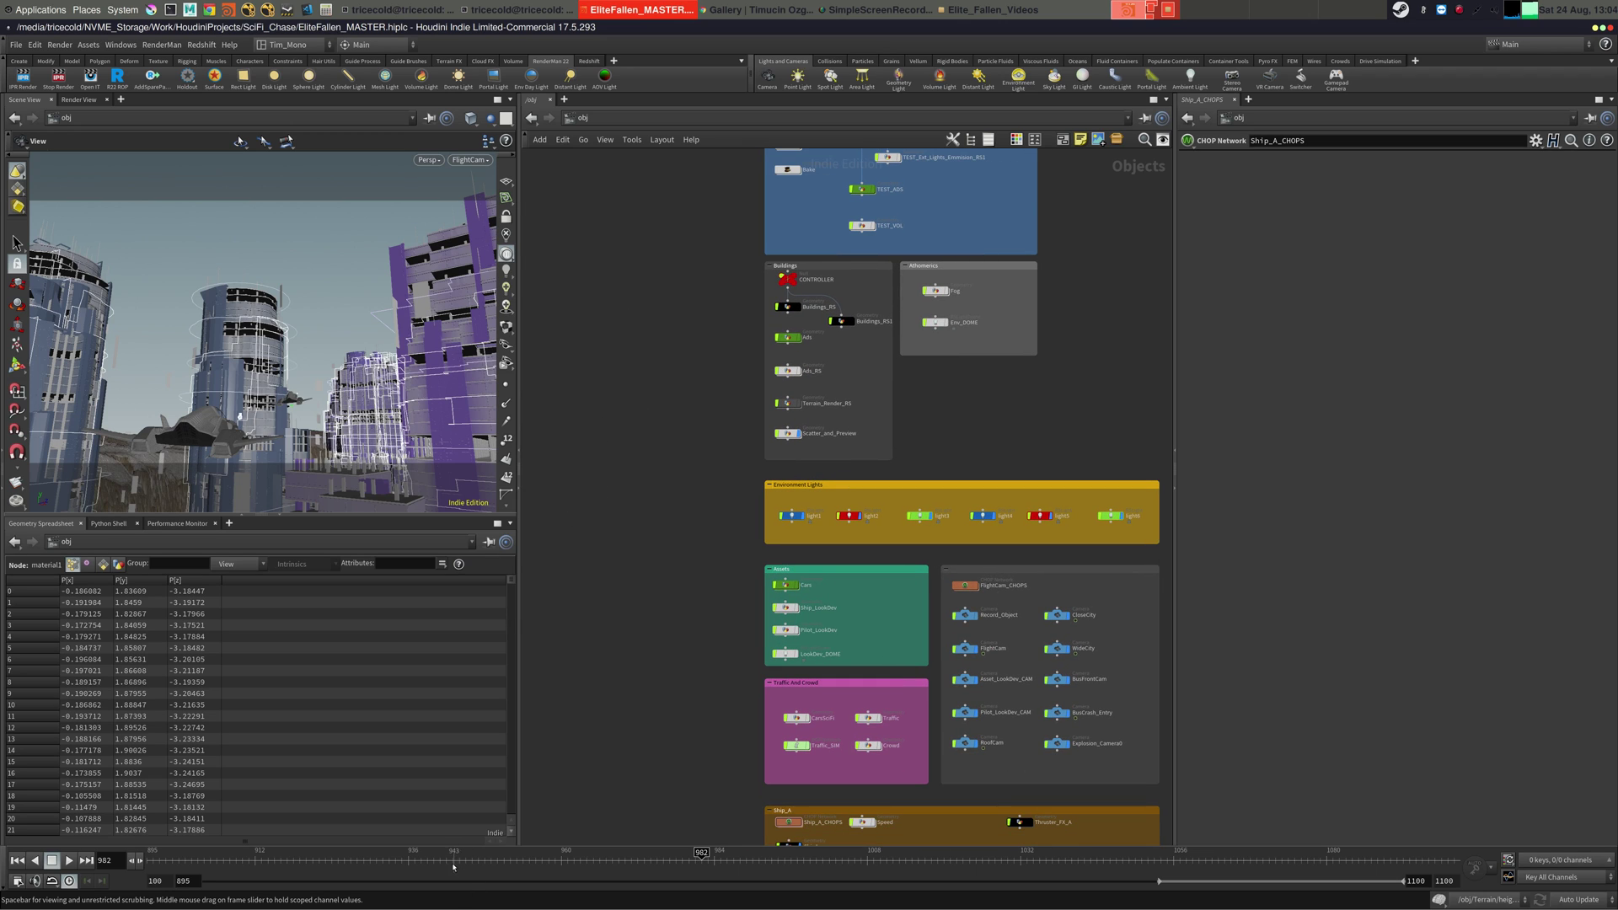
left_click_drag(452, 863, 171, 871)
key("Up")
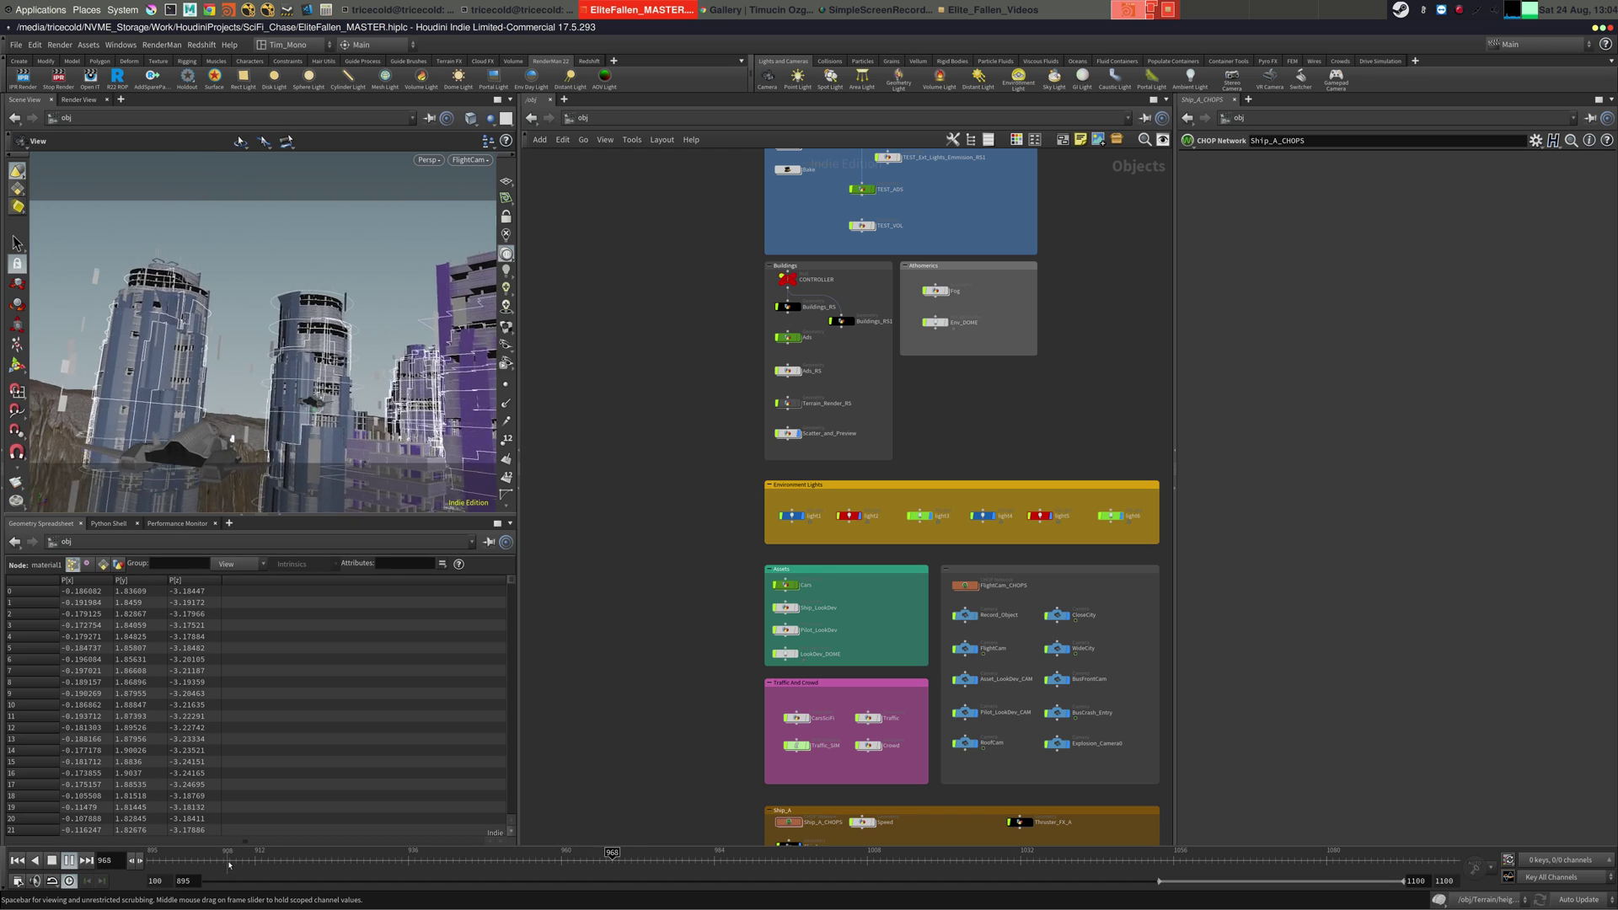
key("Up")
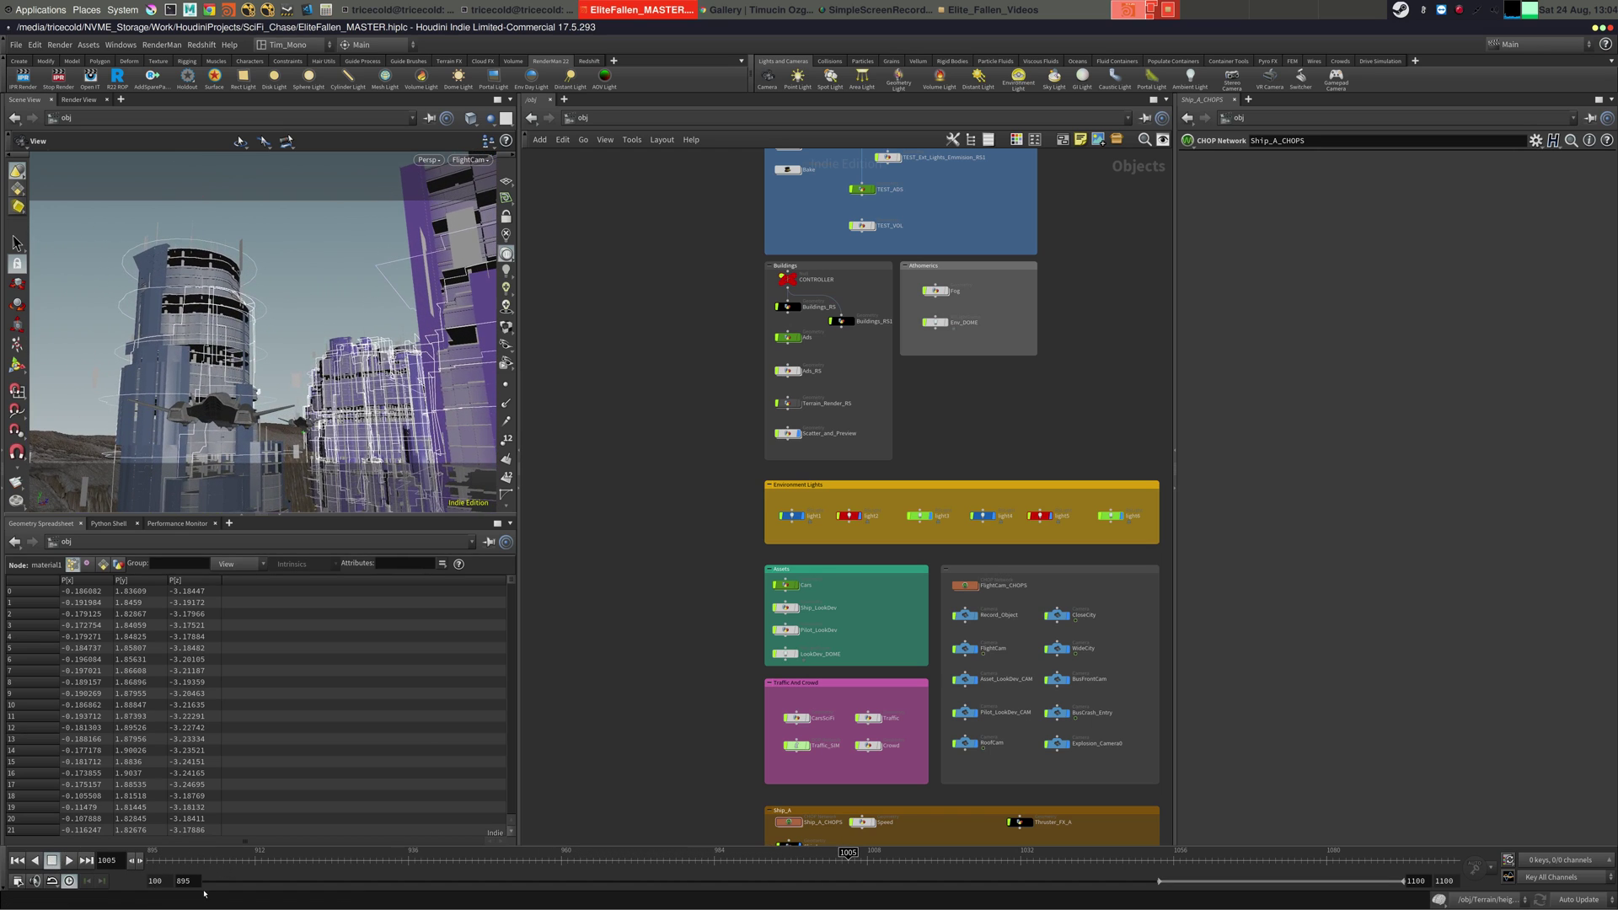
- Set the start of the playback range to frame 100 and play the flight from the first frame
key("Return")
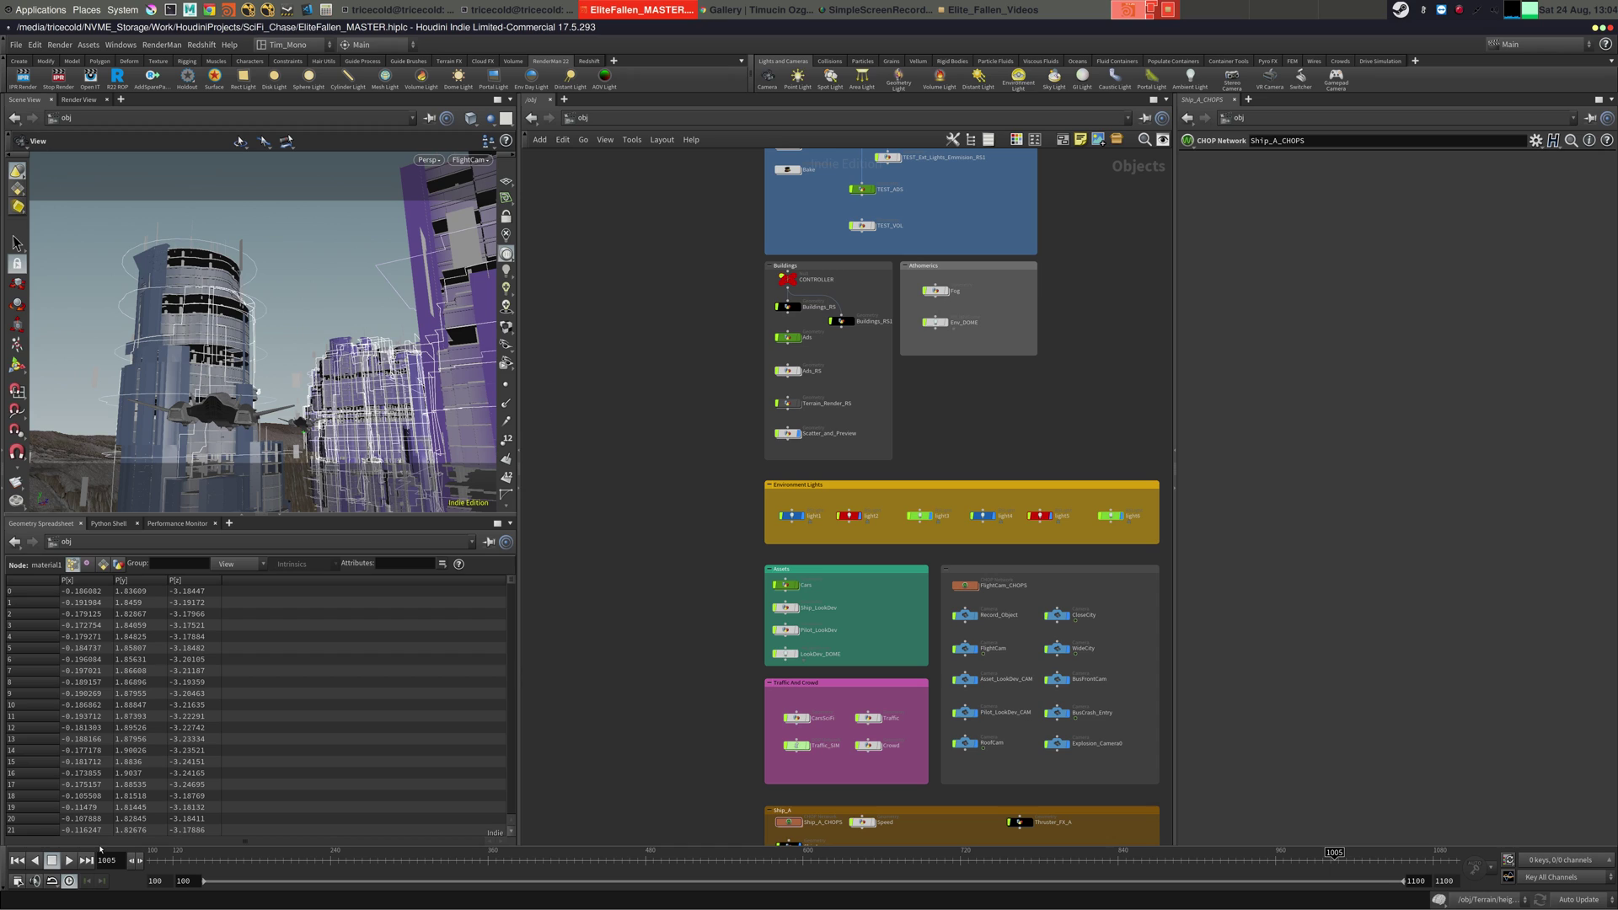
left_click(17, 860)
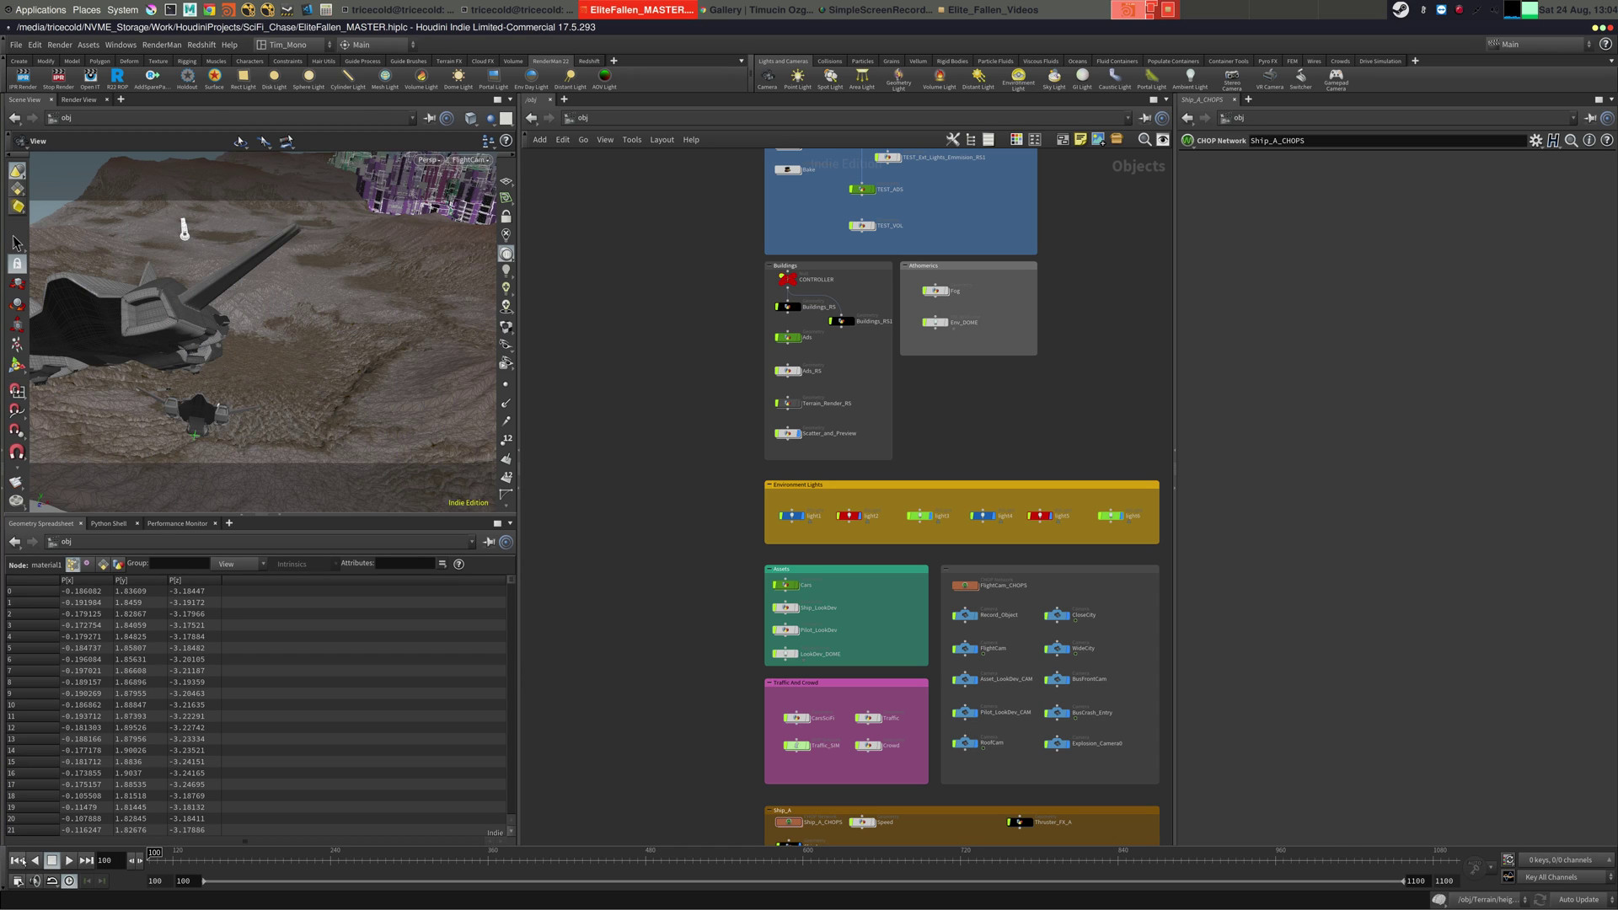
left_click(69, 860)
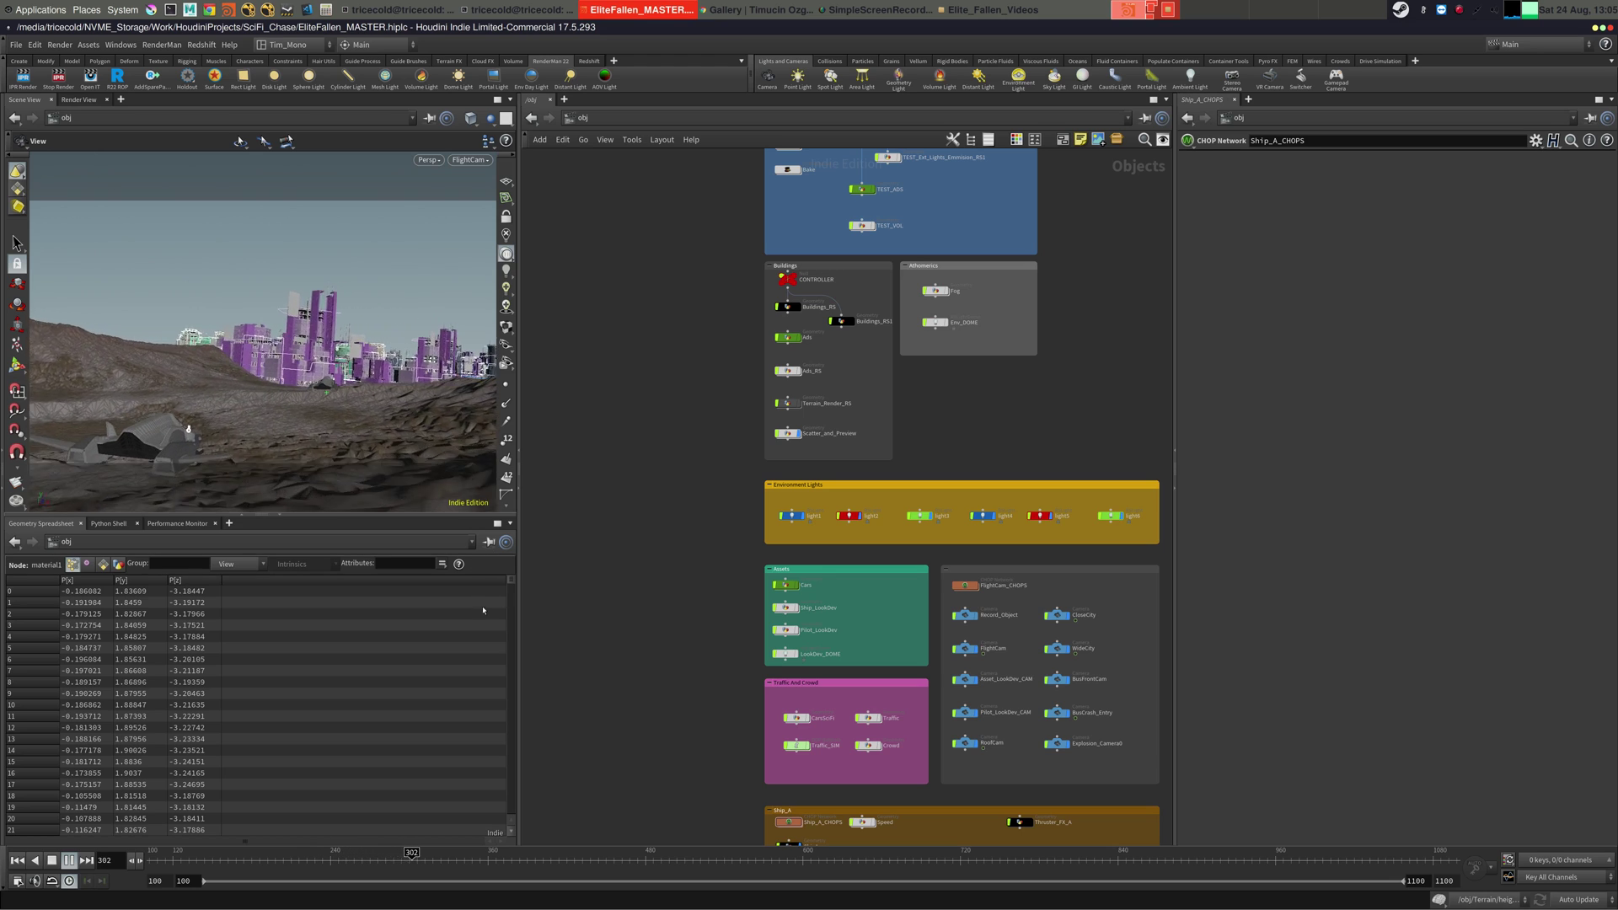
mouse_move(593, 516)
middle_mouse_down()
mouse_move(577, 481)
mouse_move(601, 509)
middle_mouse_up()
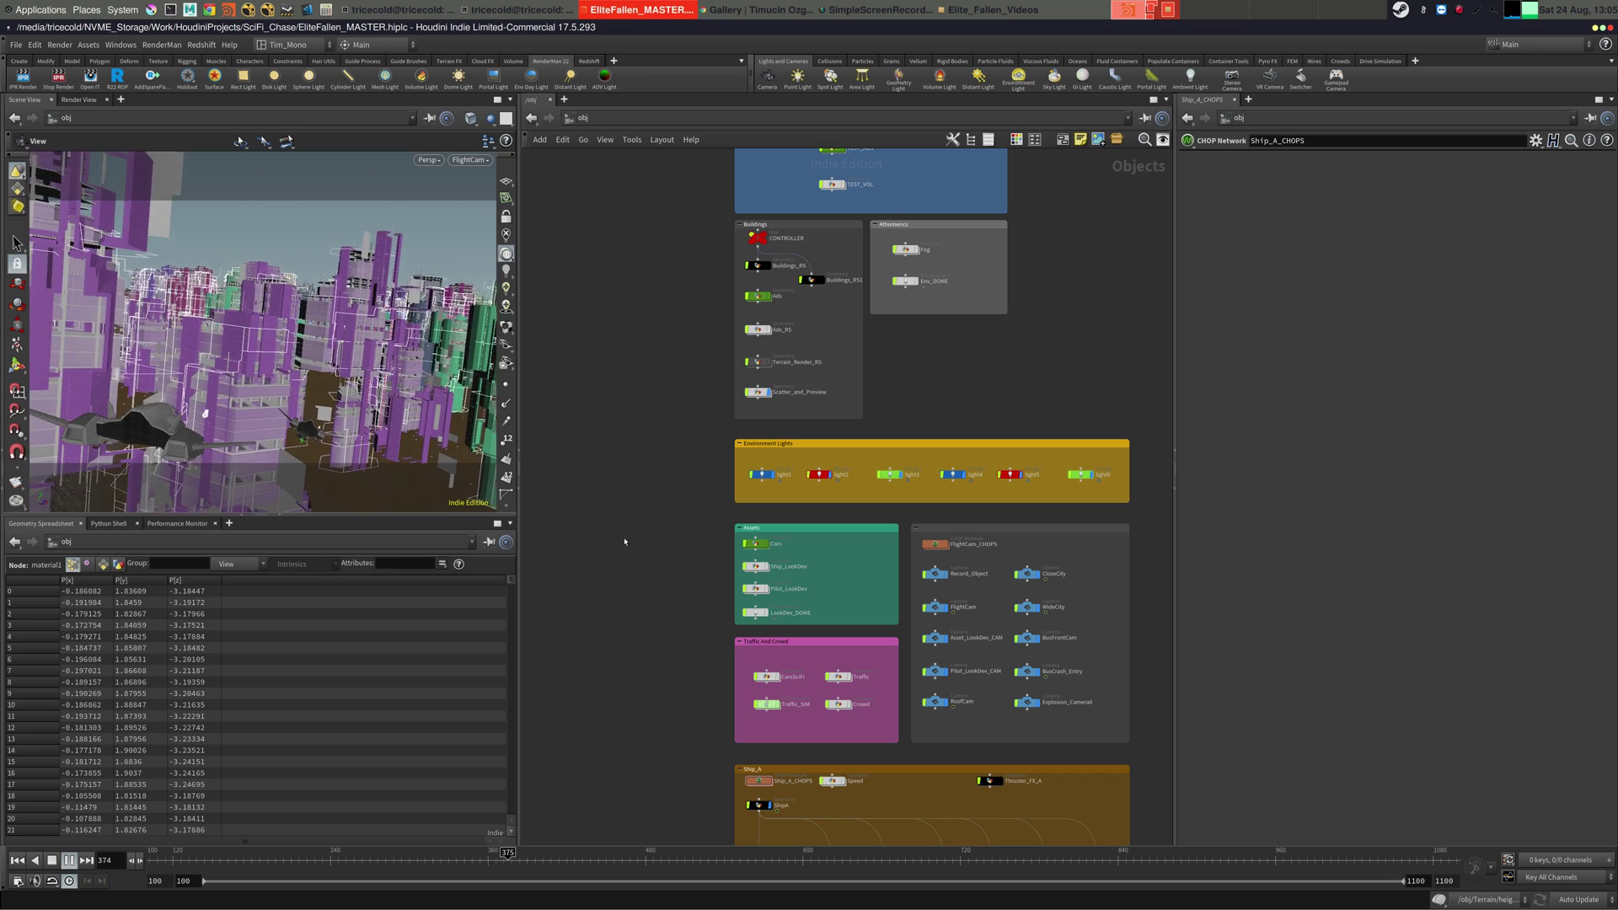
middle_click_drag(620, 578, 614, 538)
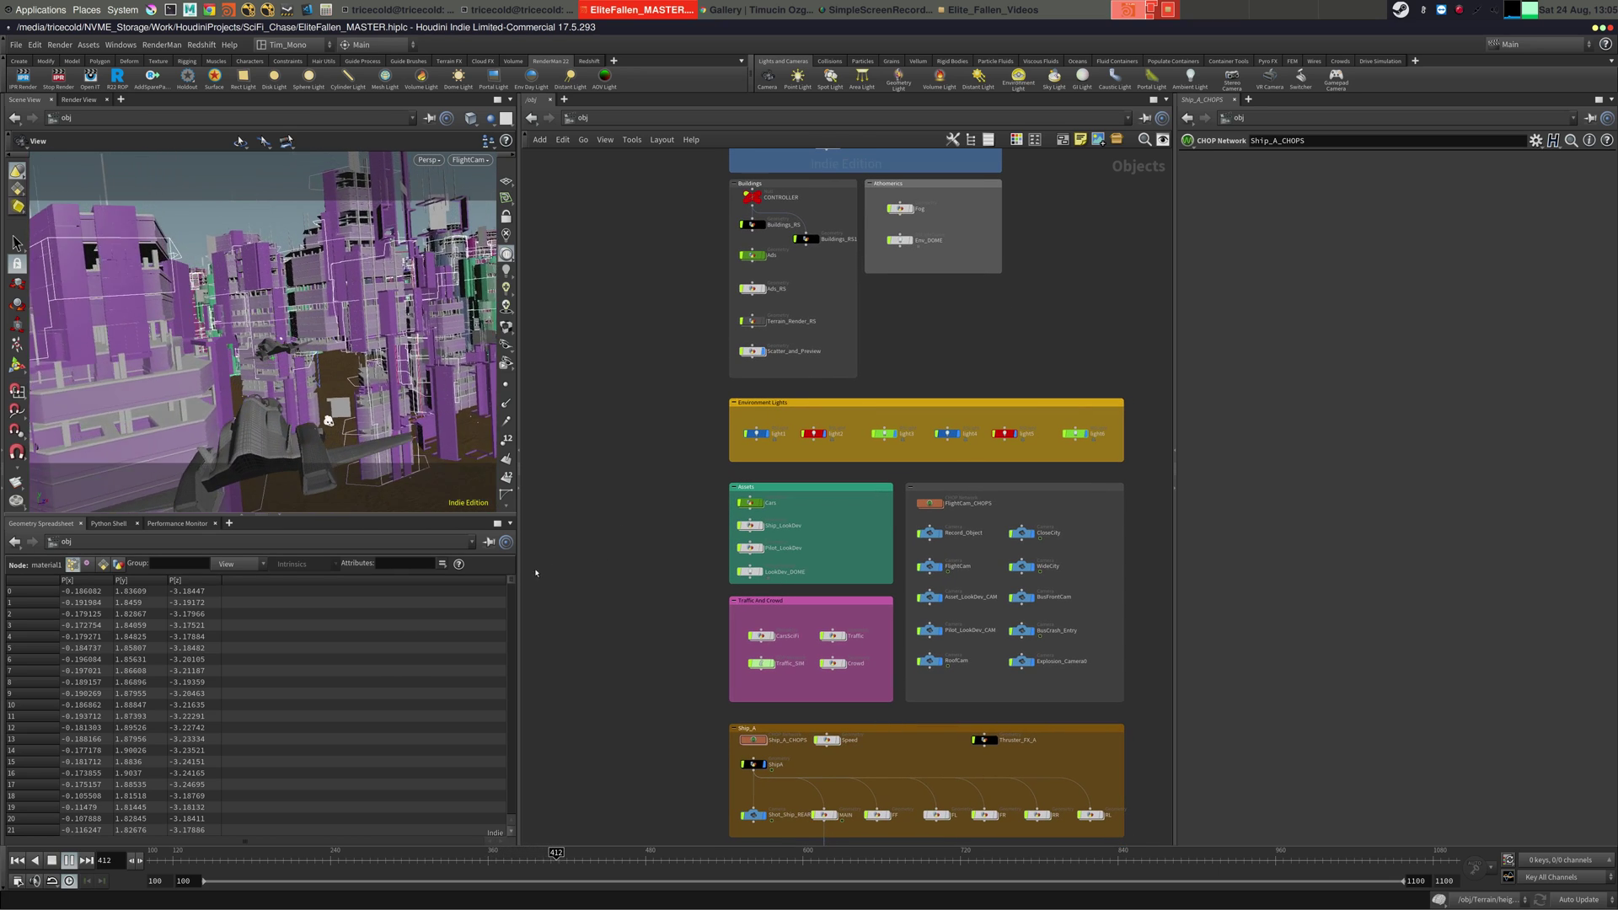
middle_click_drag(687, 739, 654, 410)
middle_click_drag(618, 504, 578, 529)
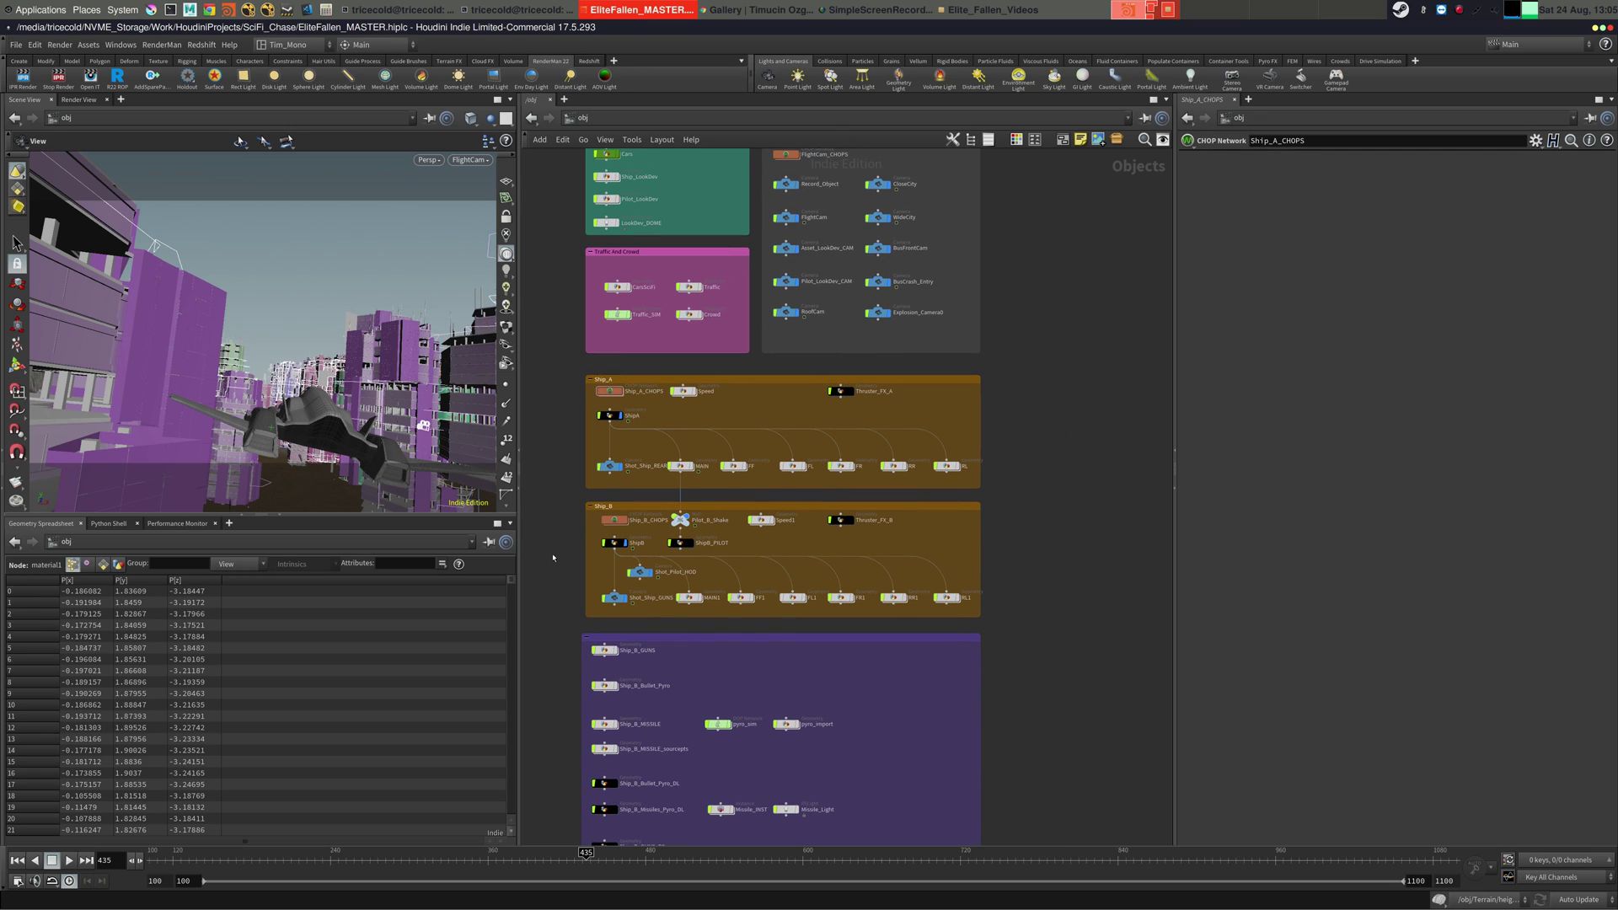
- Move the timeline to frame 131 and open the Ship_B_GUNS network
middle_click_drag(550, 588, 624, 536)
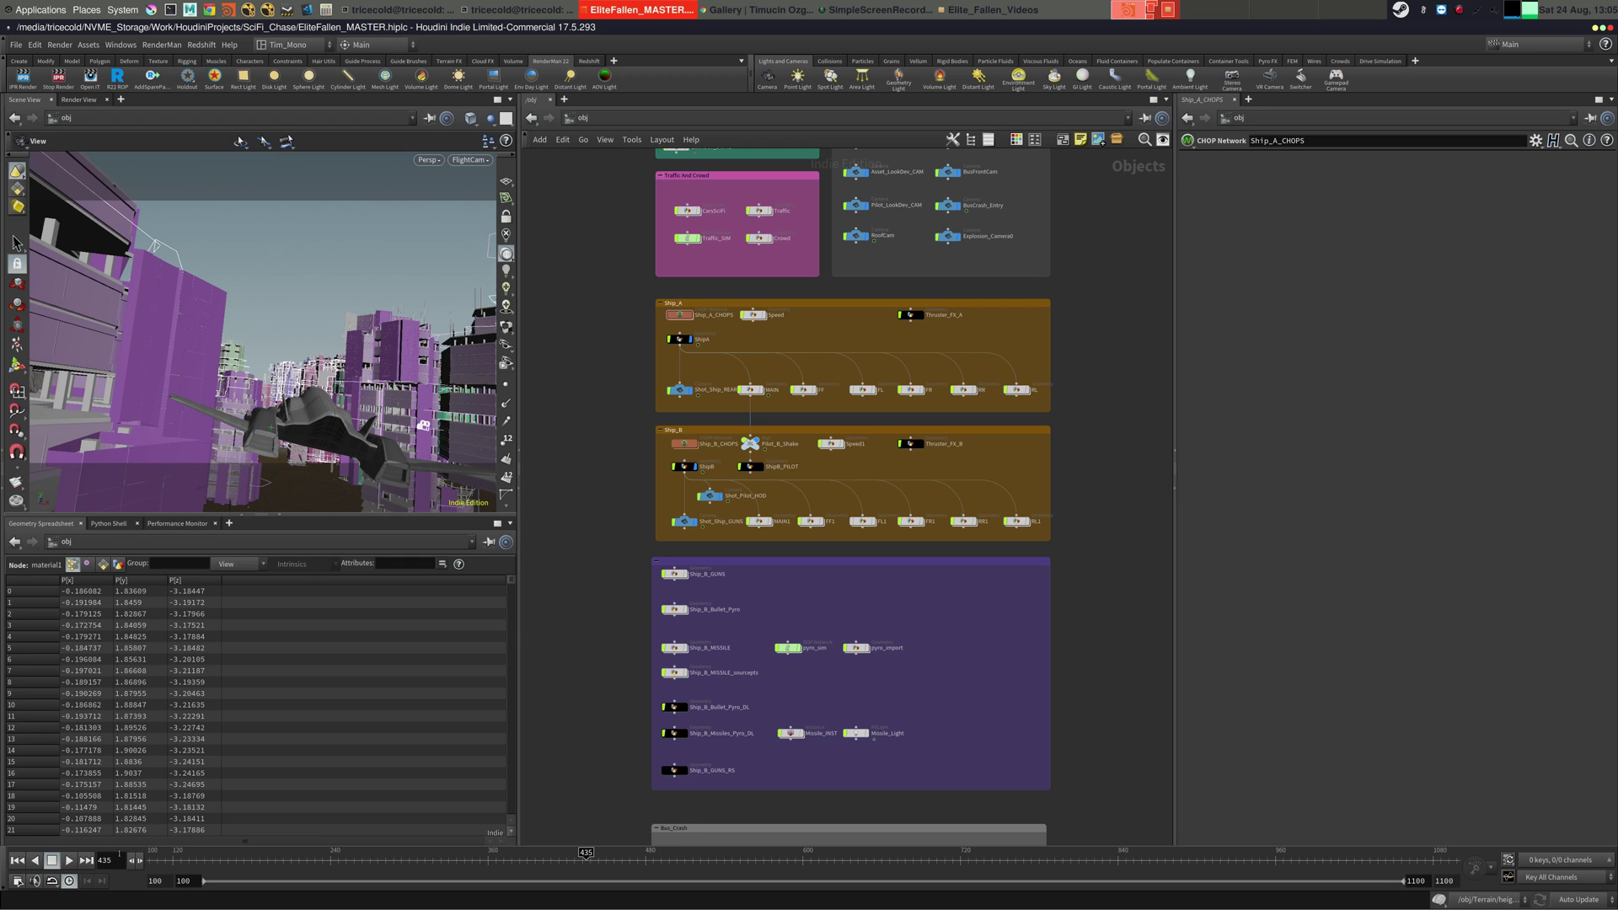
left_click(167, 860)
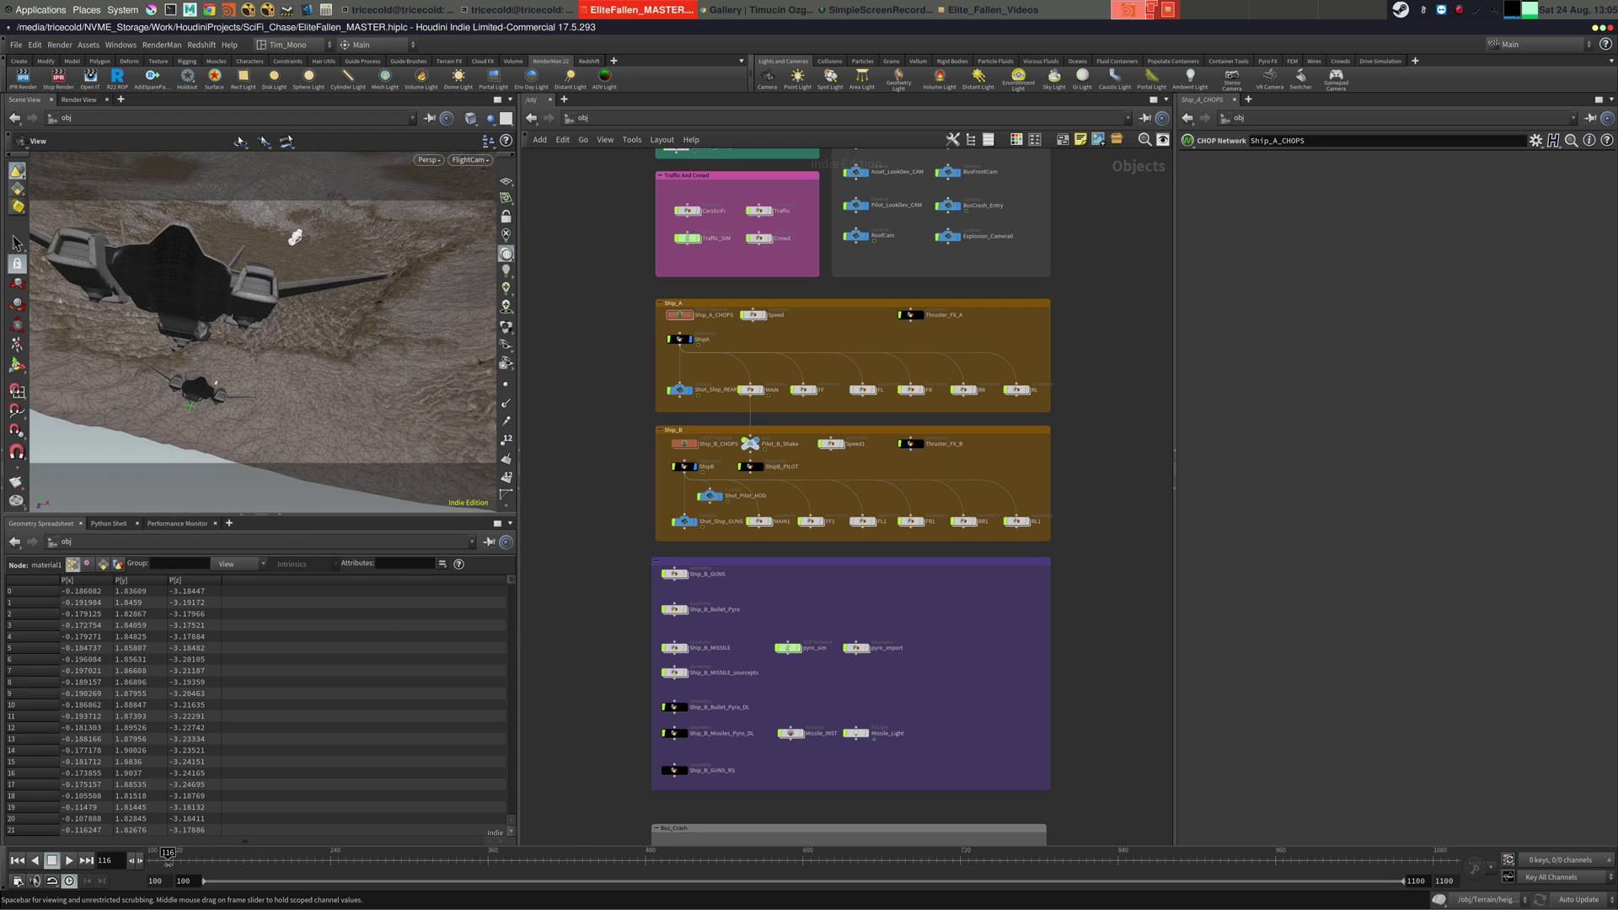
left_click_drag(168, 863, 187, 862)
middle_click_drag(764, 600, 804, 584)
scroll(819, 579, "up", 2)
middle_click_drag(730, 648, 760, 582)
double_click(701, 533)
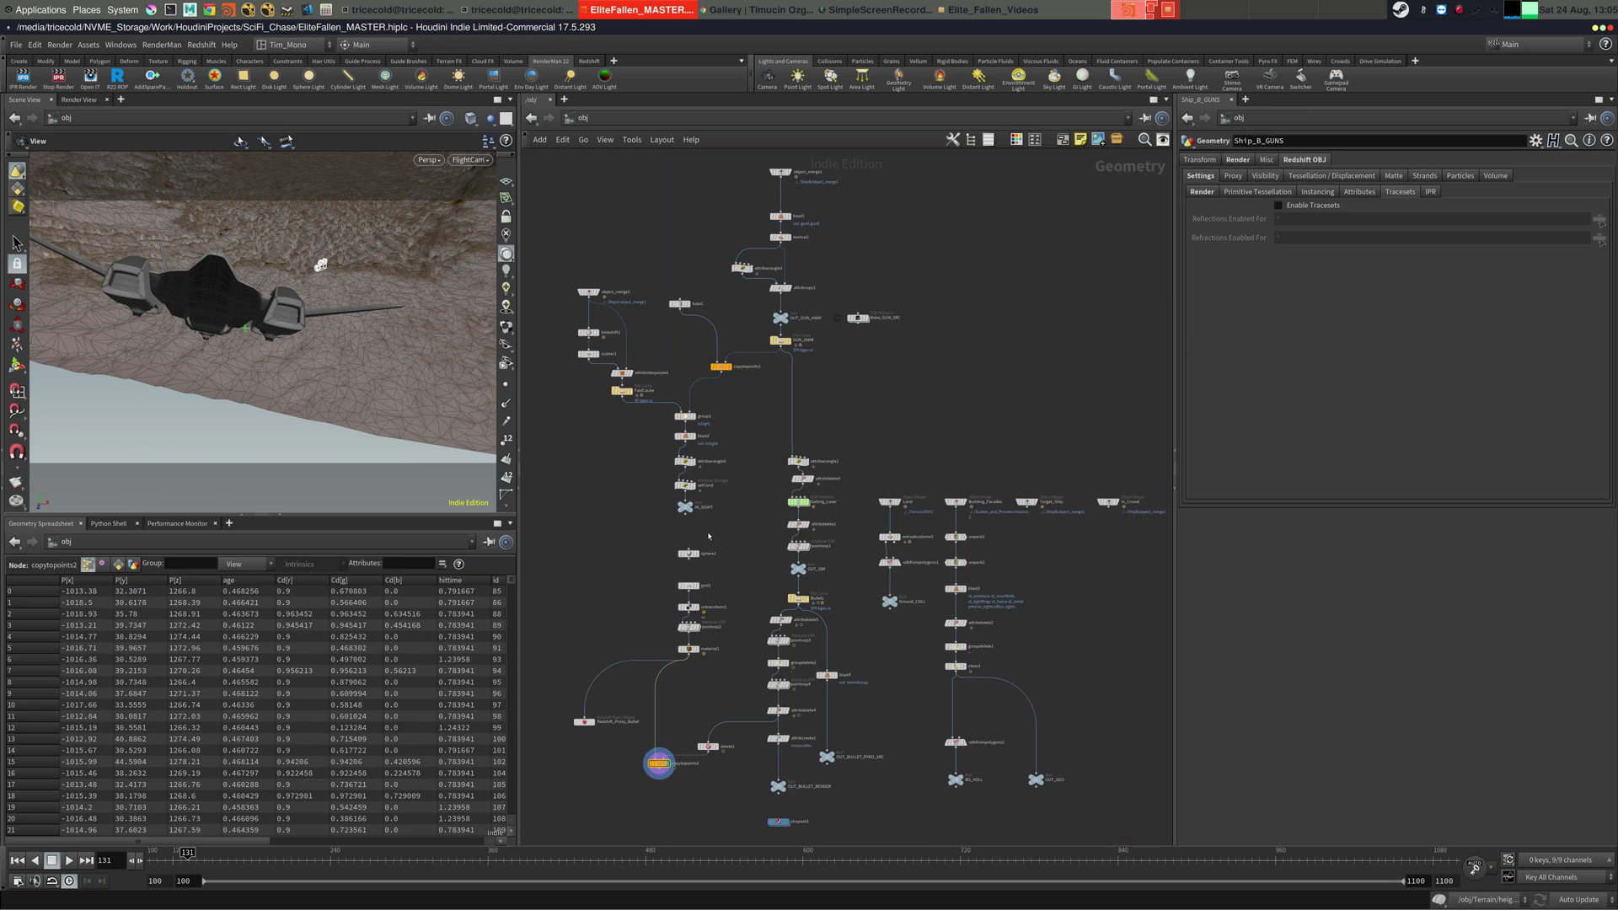
- Display the OUT_GUN_ANIM null and scrub the timeline to check the gun animation
scroll(879, 437, "up", 4)
middle_click_drag(879, 438, 899, 512)
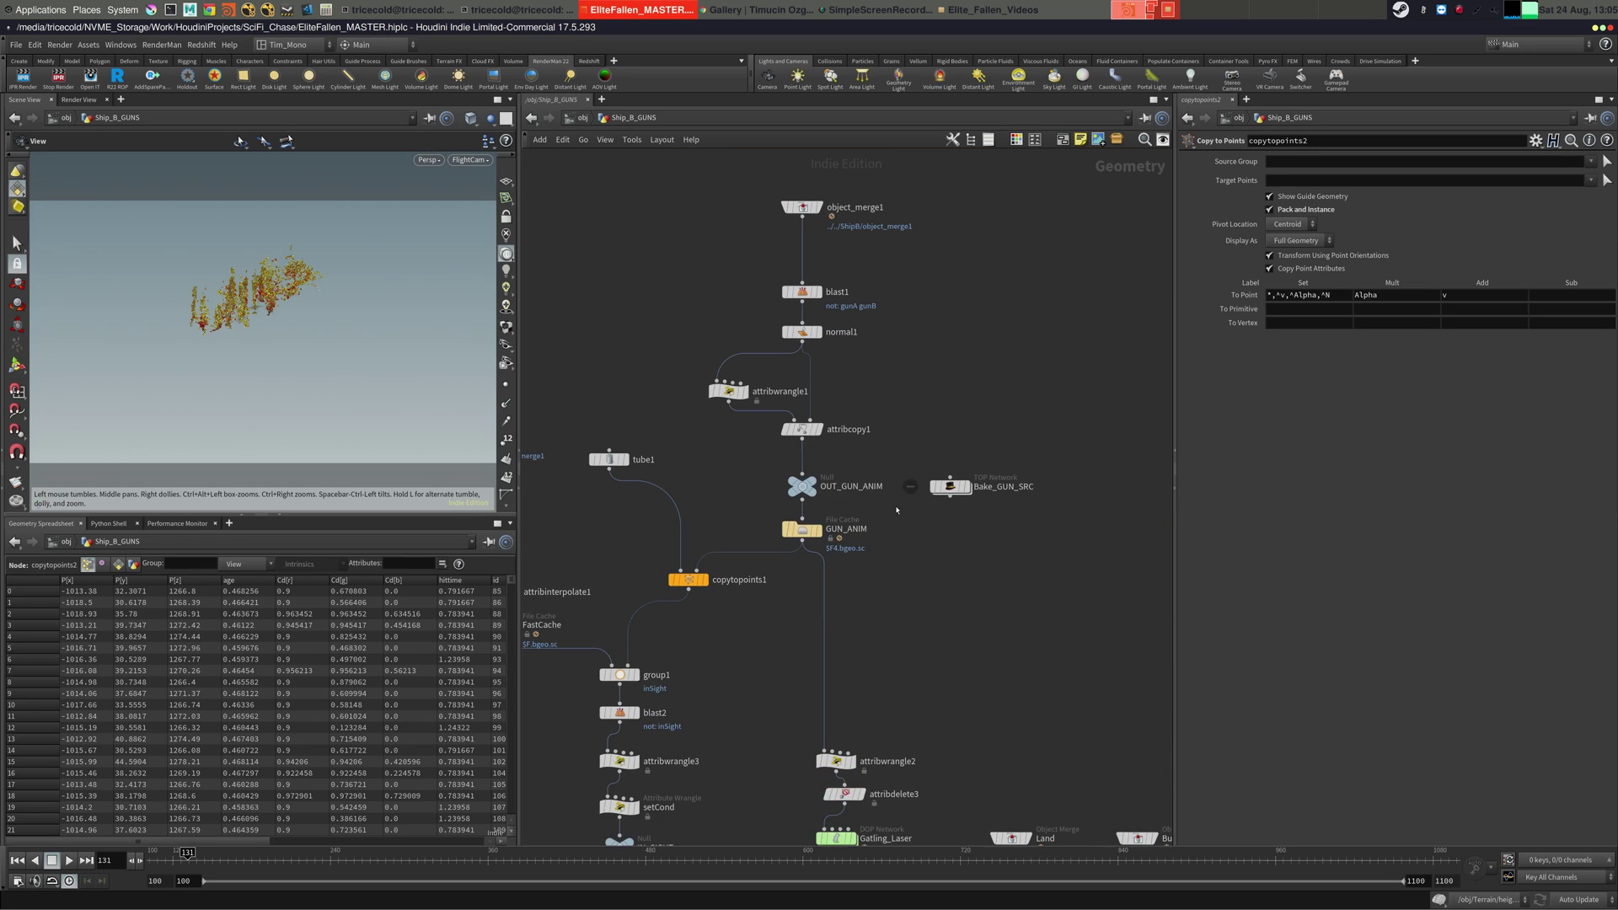
left_click(811, 488)
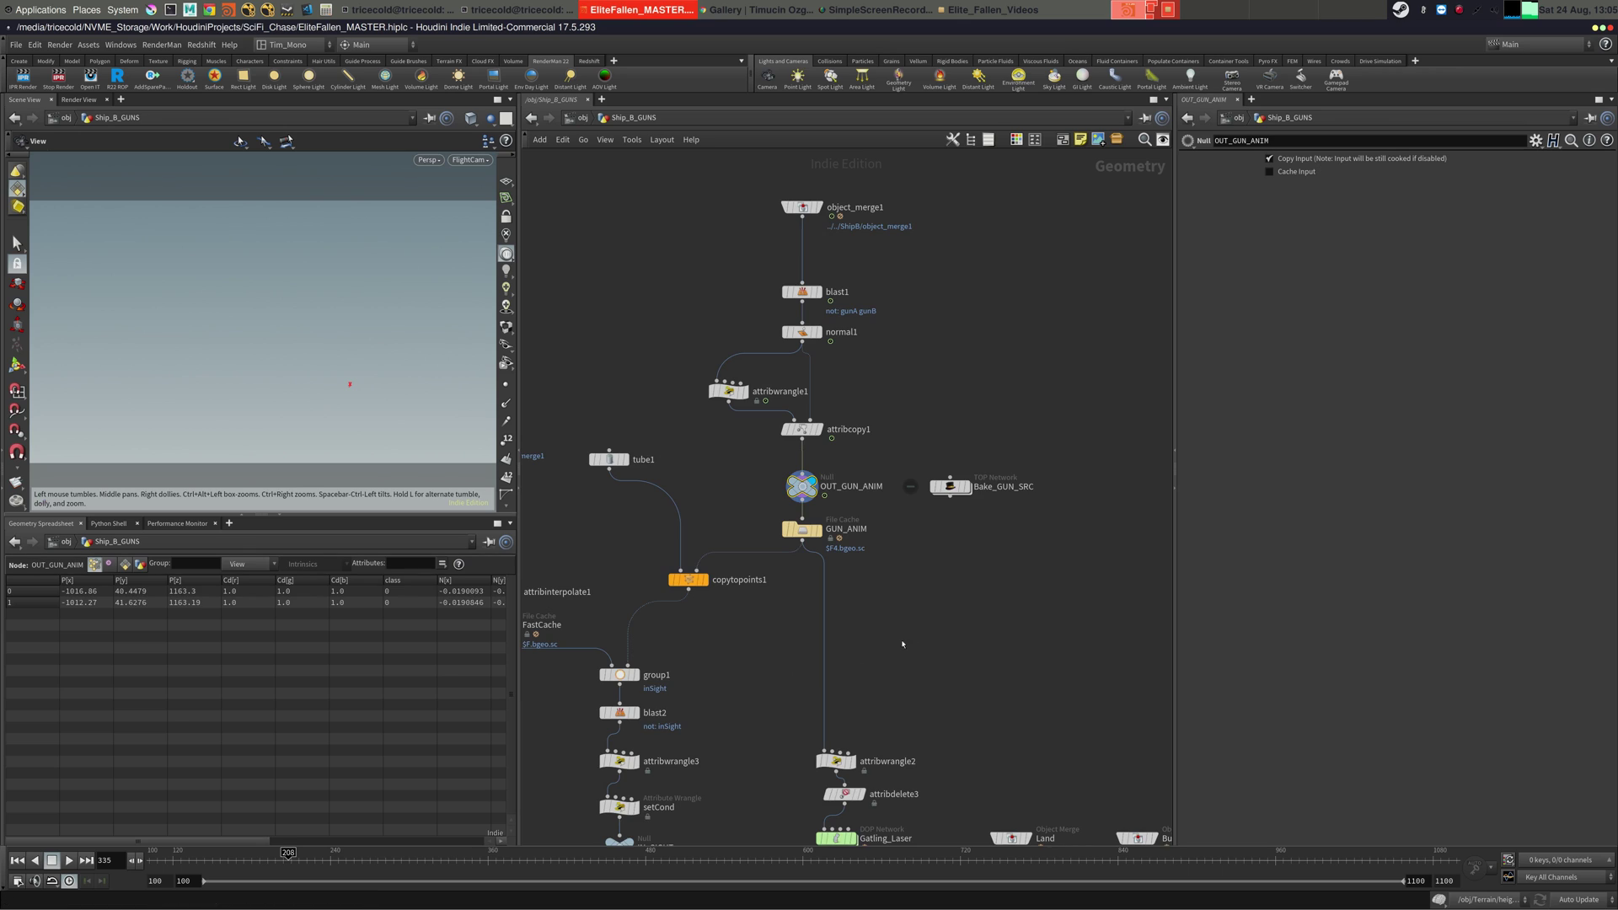
middle_click_drag(901, 644, 1037, 587)
- Display copytopoints1 and scrub the timeline to check how the tube copies follow the guns
left_click(842, 524)
left_click(825, 524)
middle_click_drag(839, 598, 850, 564)
left_click_drag(208, 851, 395, 837)
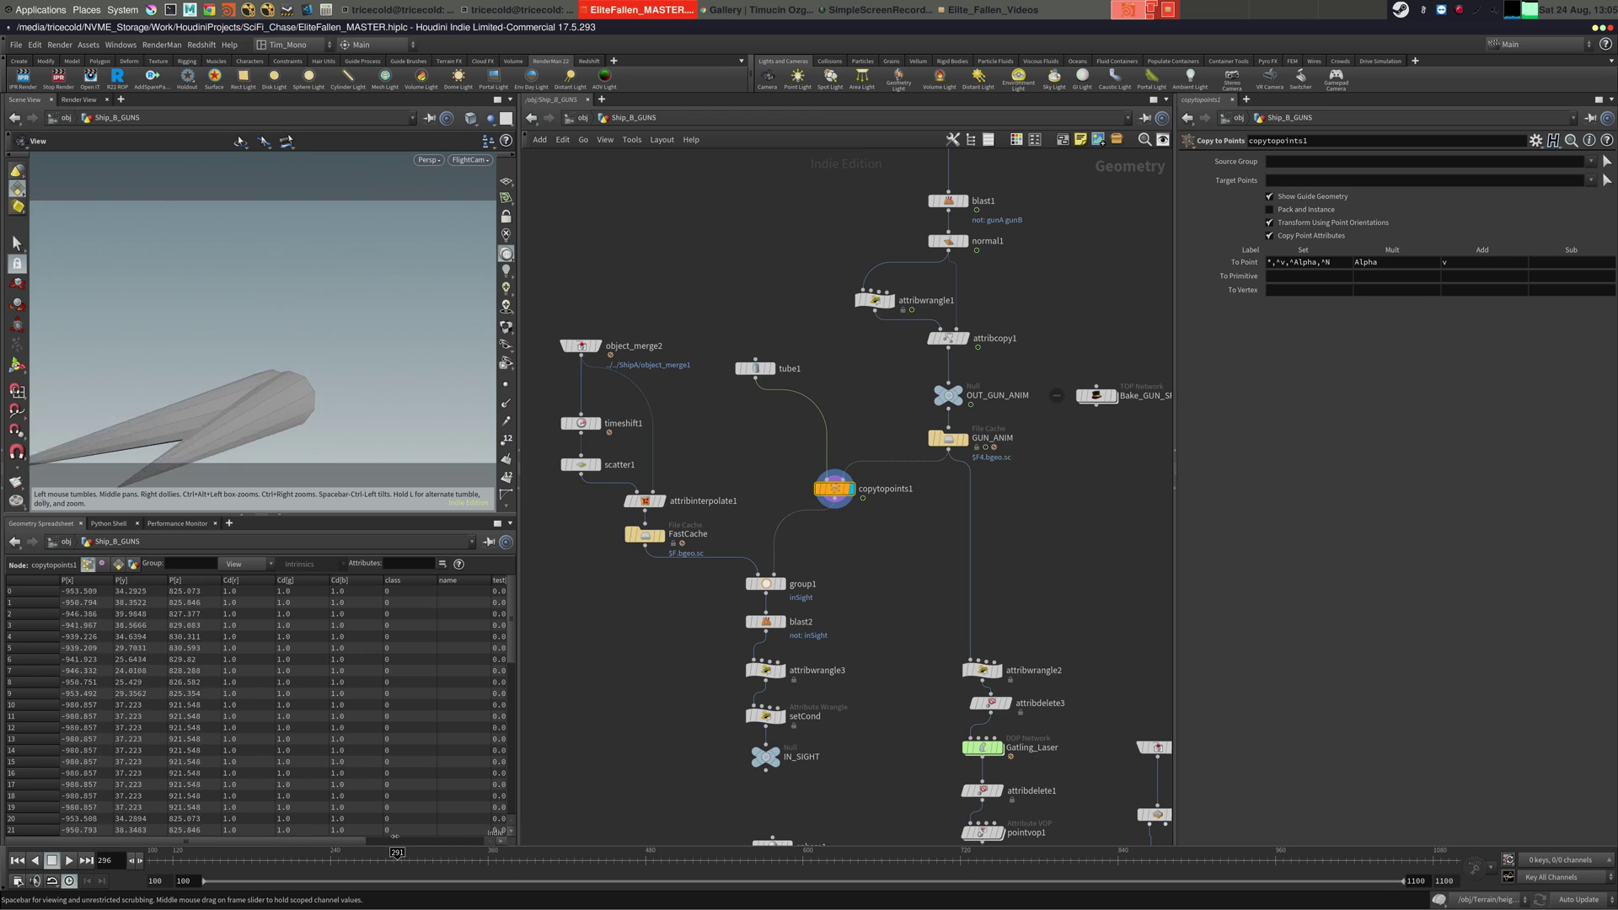
- Space out attribwrangle2 and attribdelete3 above Gatling_Laser and return to the object level
middle_click_drag(879, 684, 833, 527)
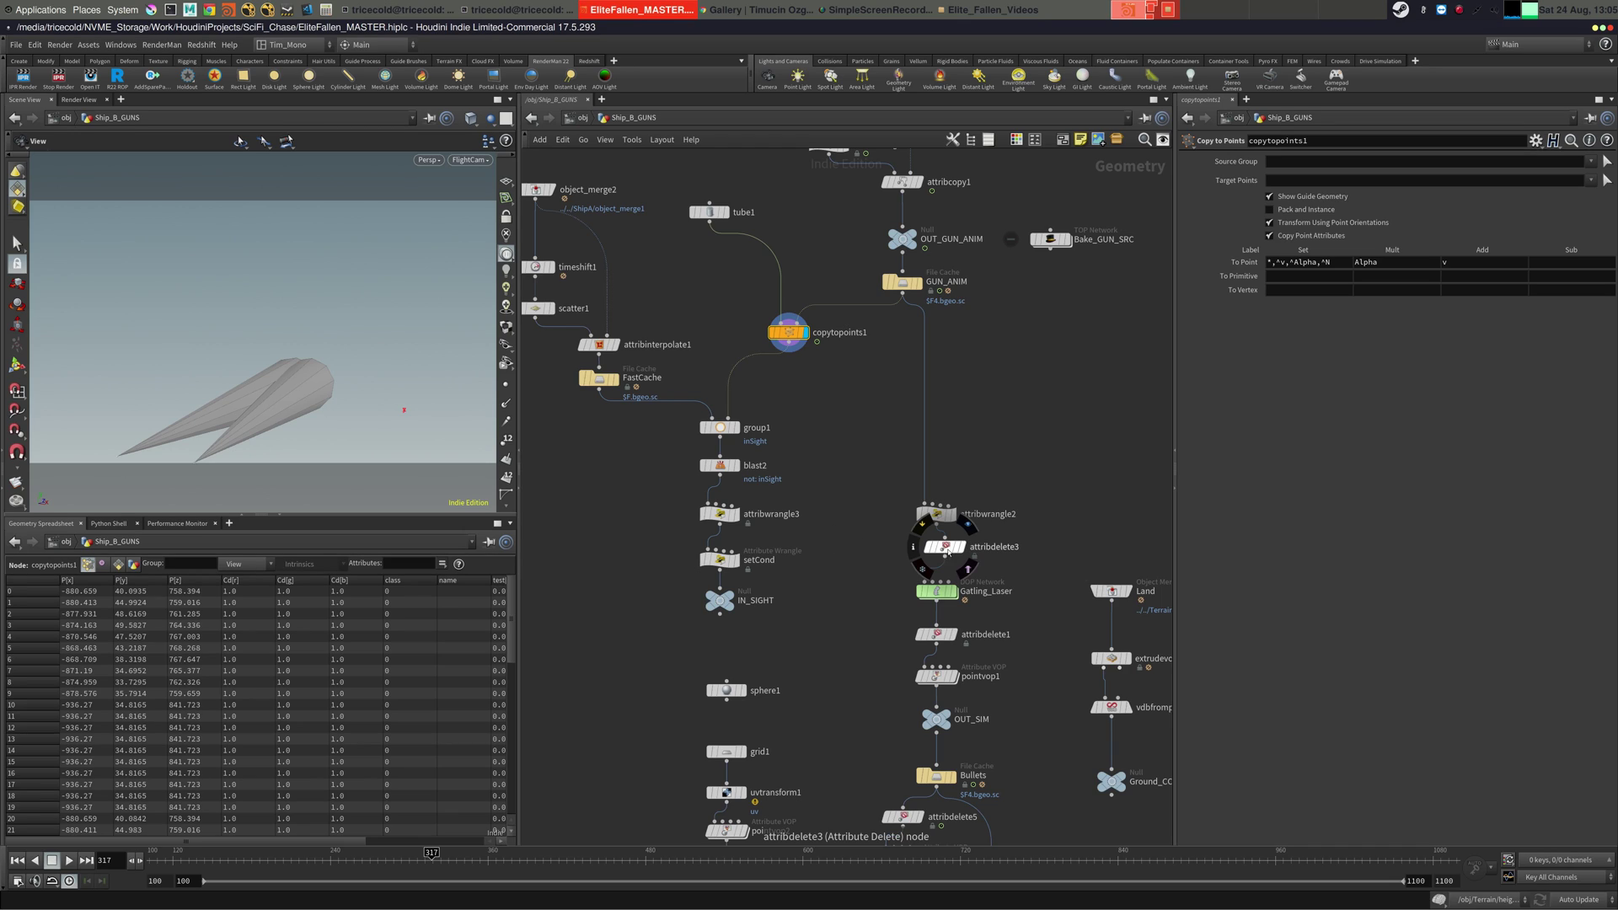
left_click_drag(944, 546, 941, 494)
middle_click_drag(827, 706, 792, 362)
scroll(801, 412, "down", 3)
middle_click_drag(879, 504, 866, 576)
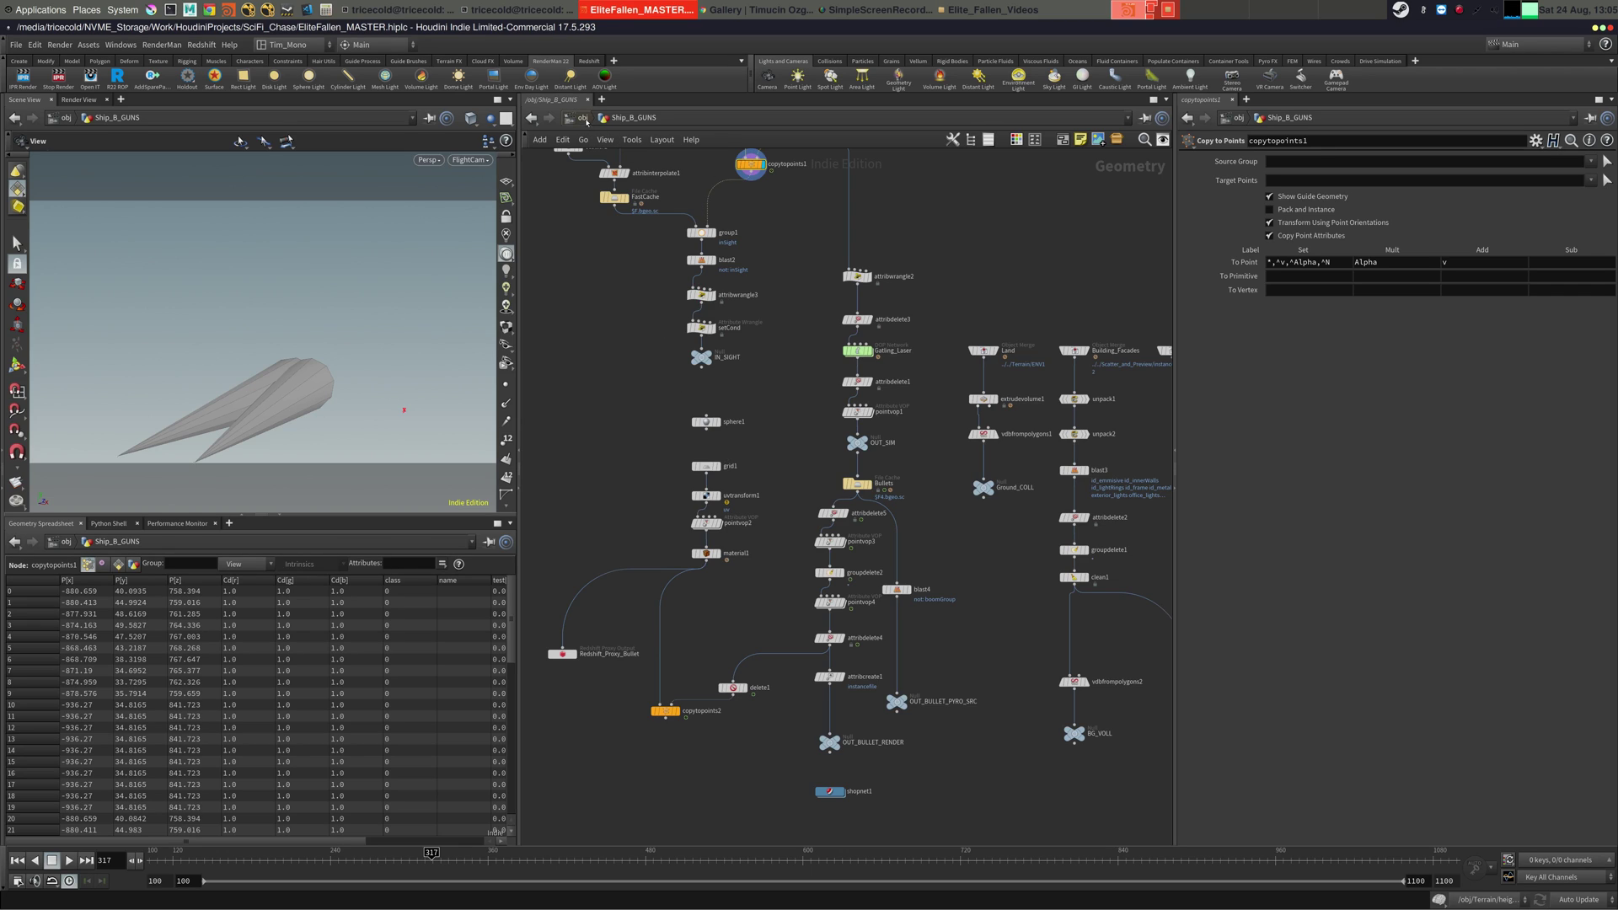
left_click(583, 118)
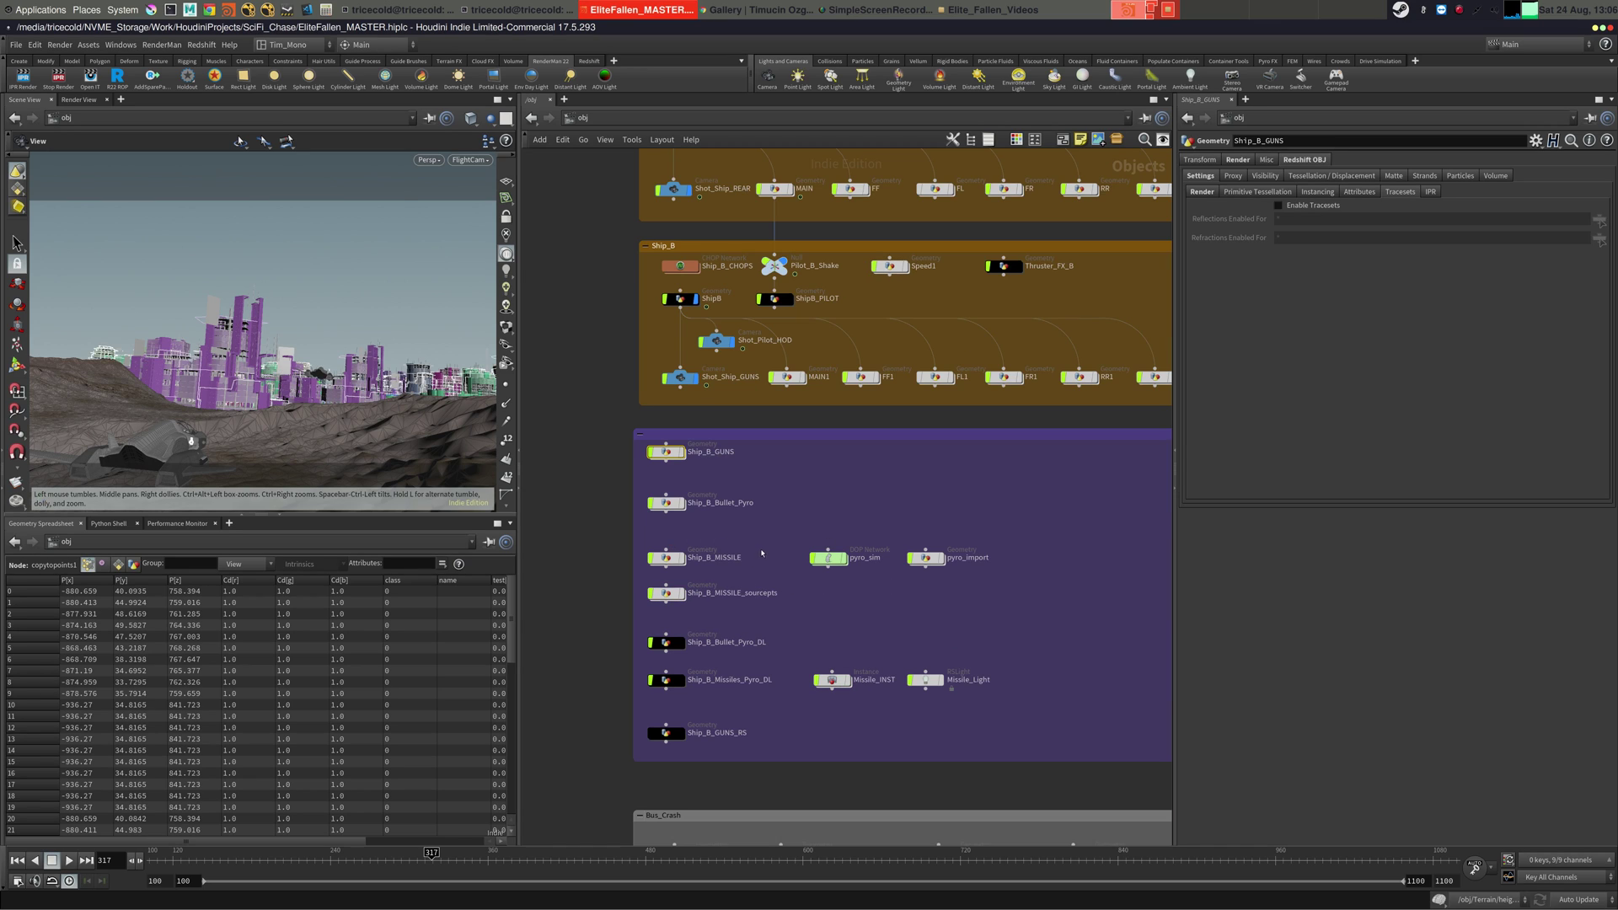
scroll(762, 553, "down", 3)
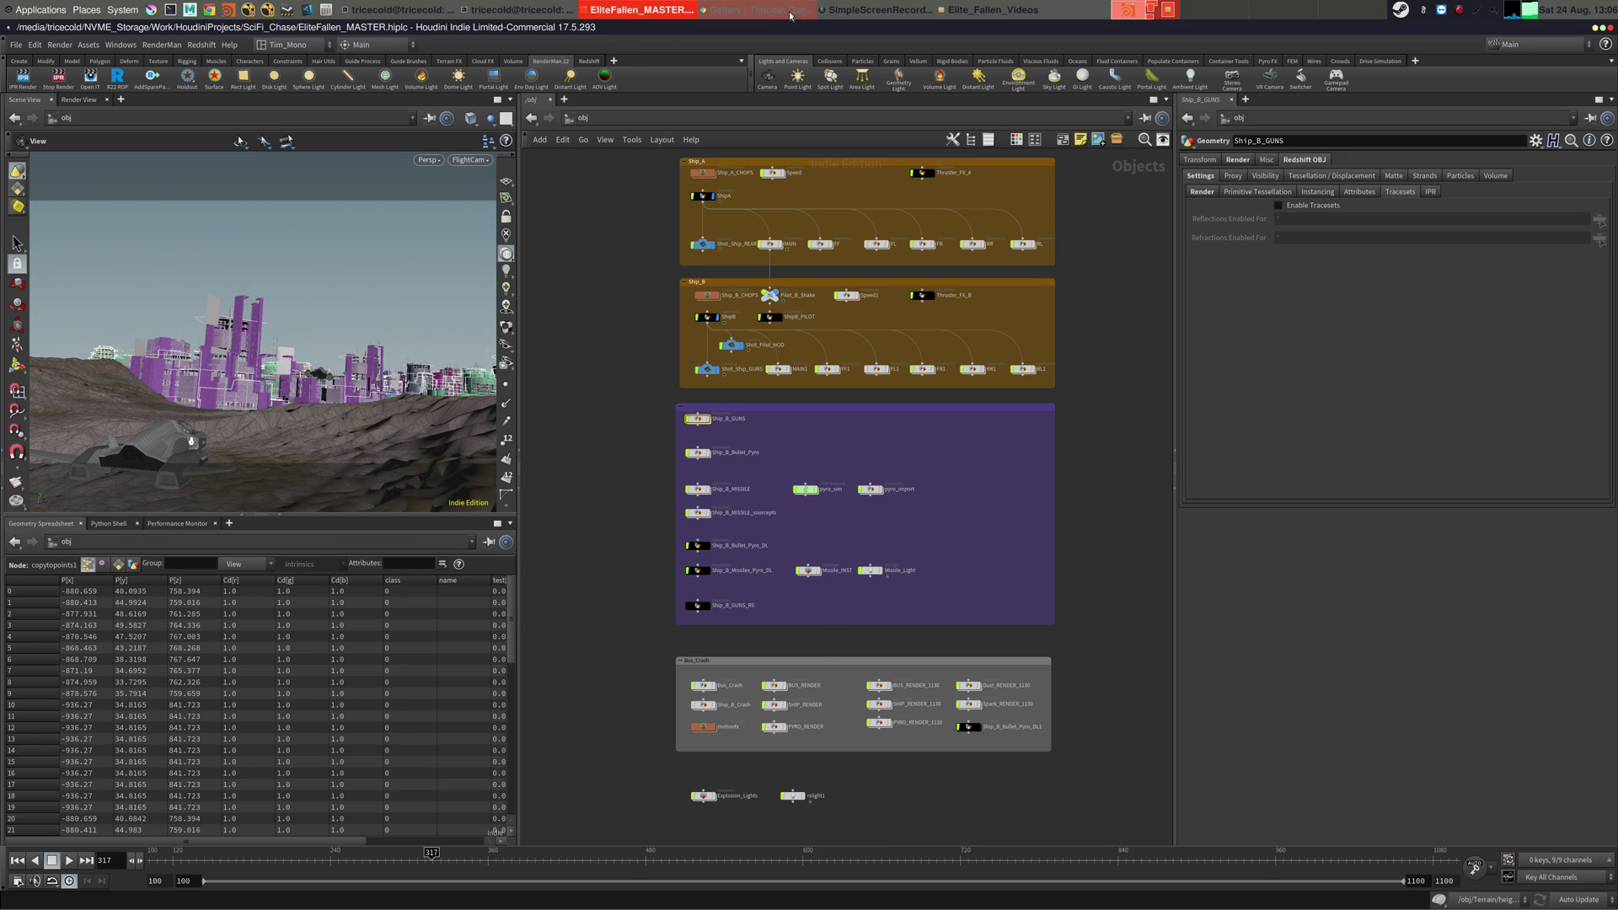
- Switch to Chrome, open the Elite Fallen page from the website's tutorials and skim through its trailer video
left_click(756, 9)
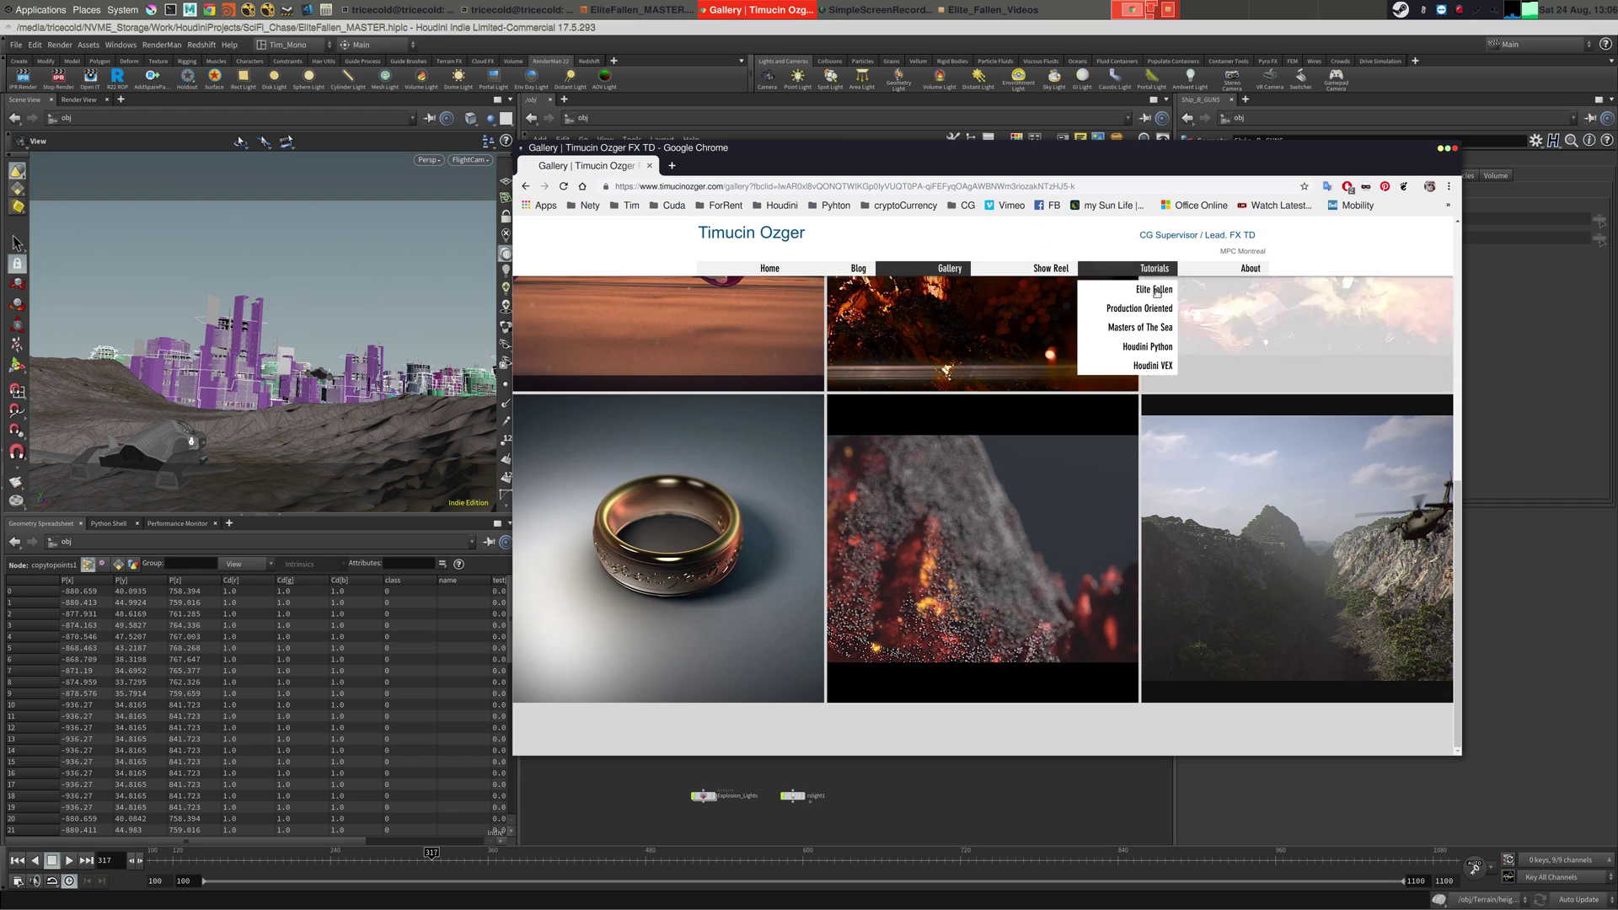
left_click(1170, 291)
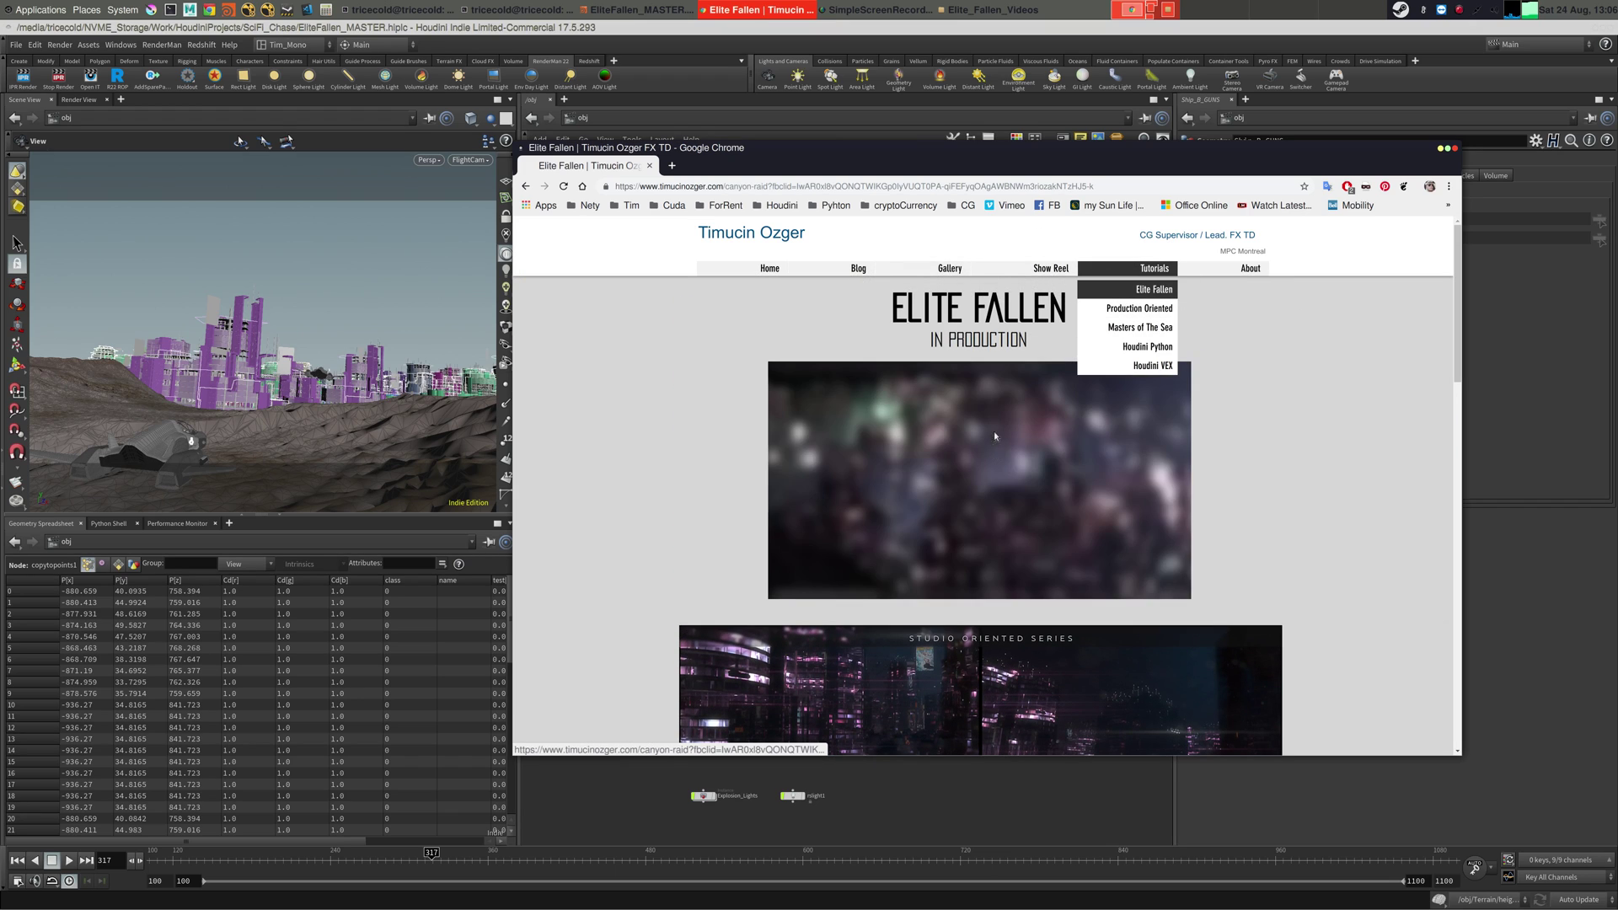
left_click(966, 585)
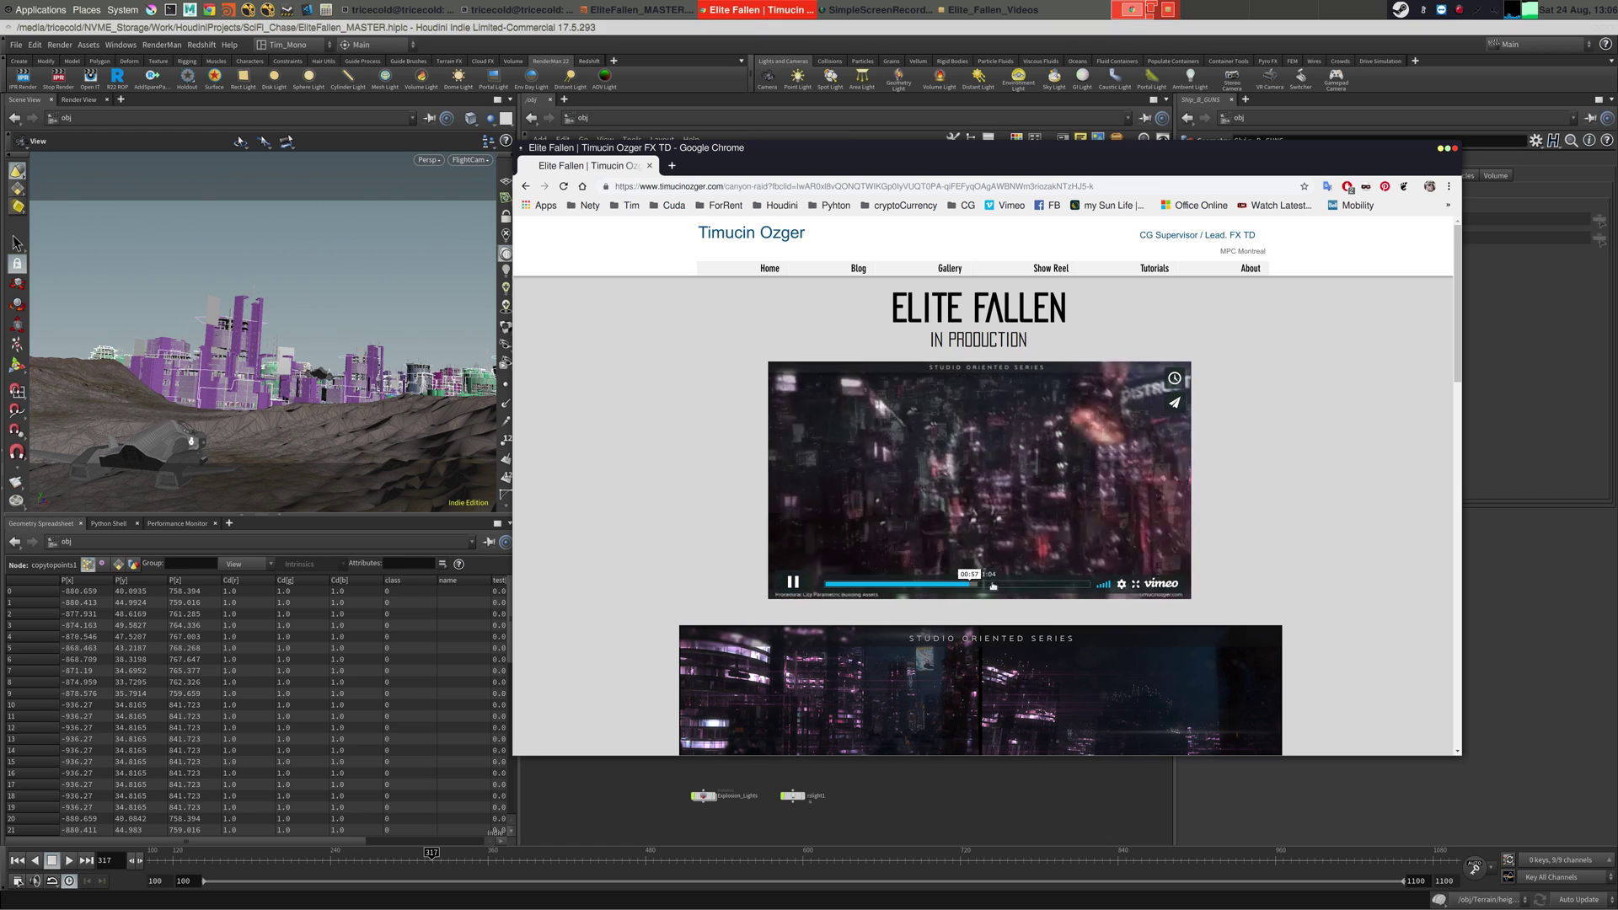
left_click(938, 584)
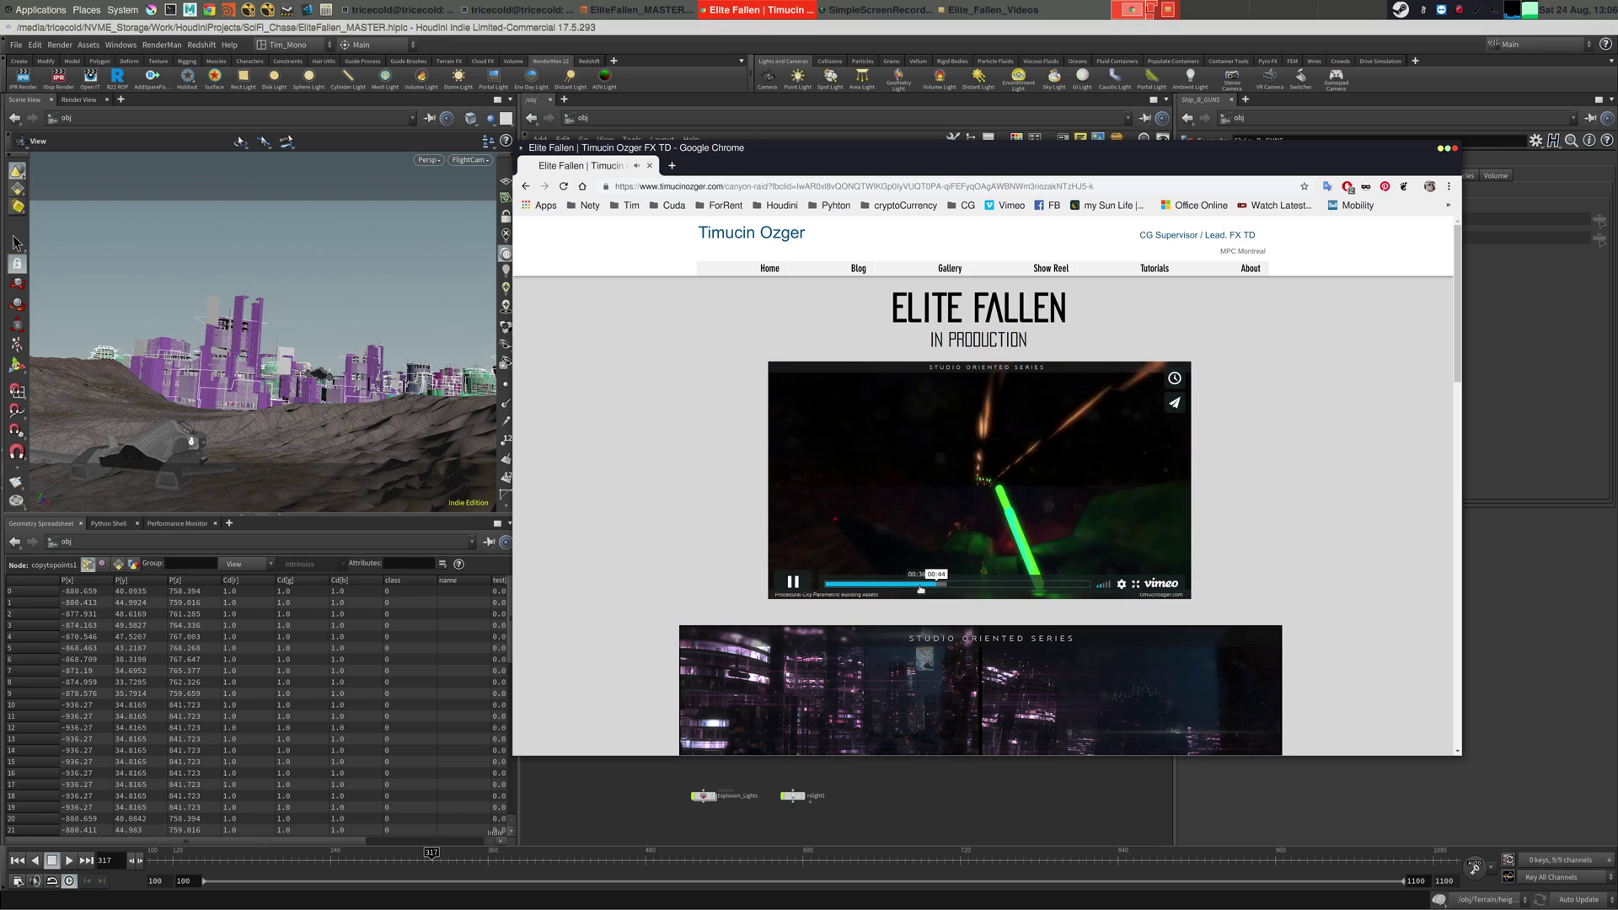
left_click(1120, 584)
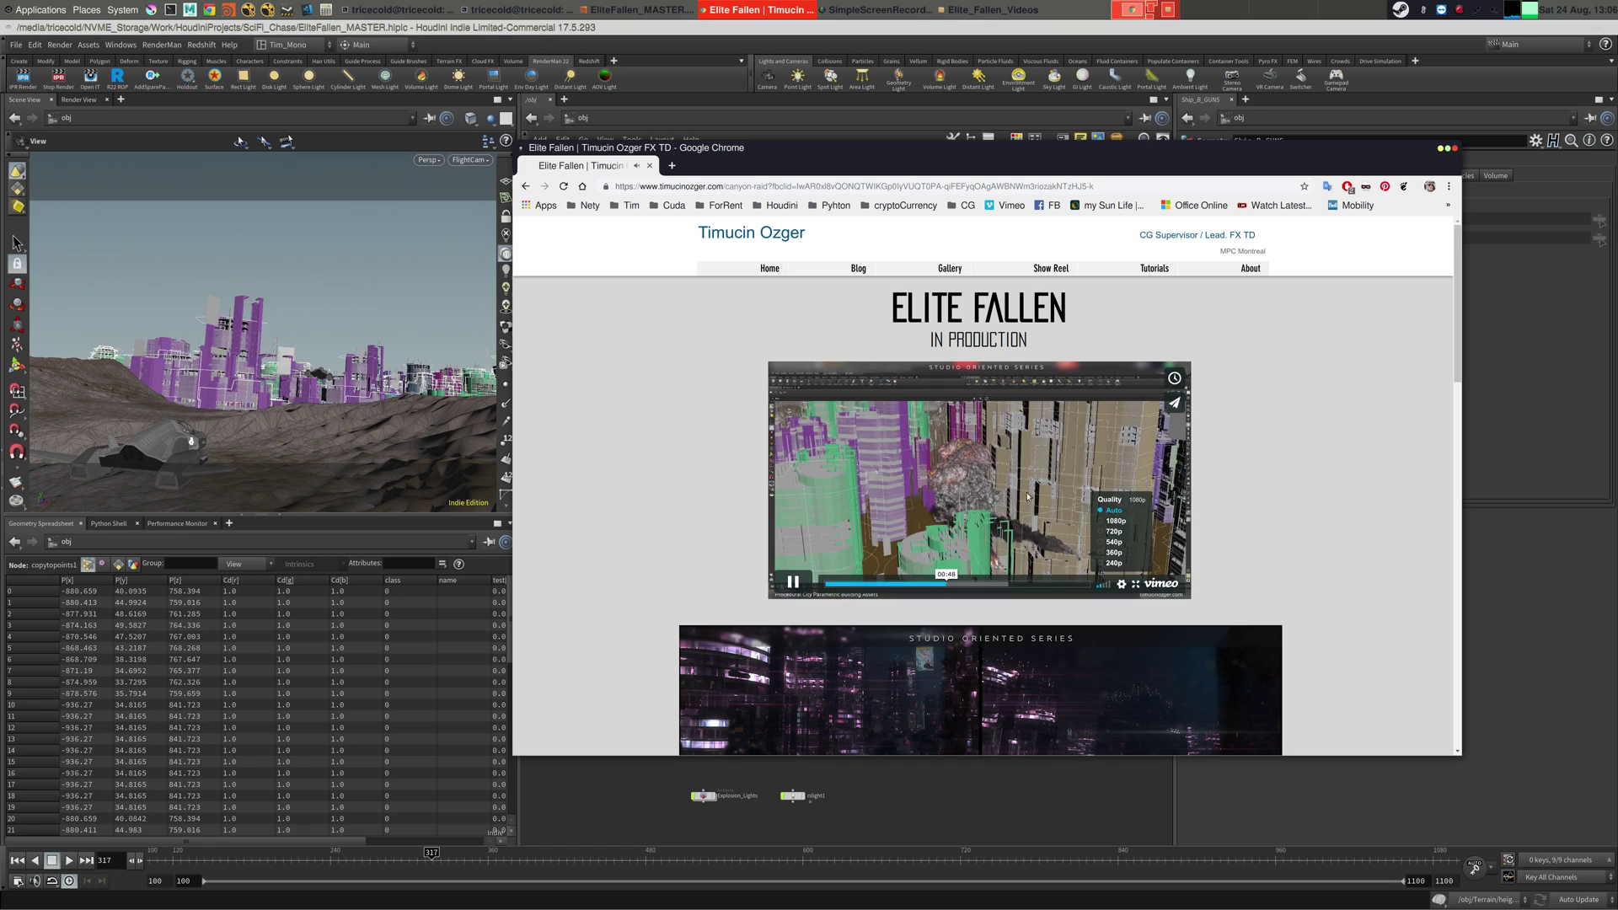
left_click(968, 584)
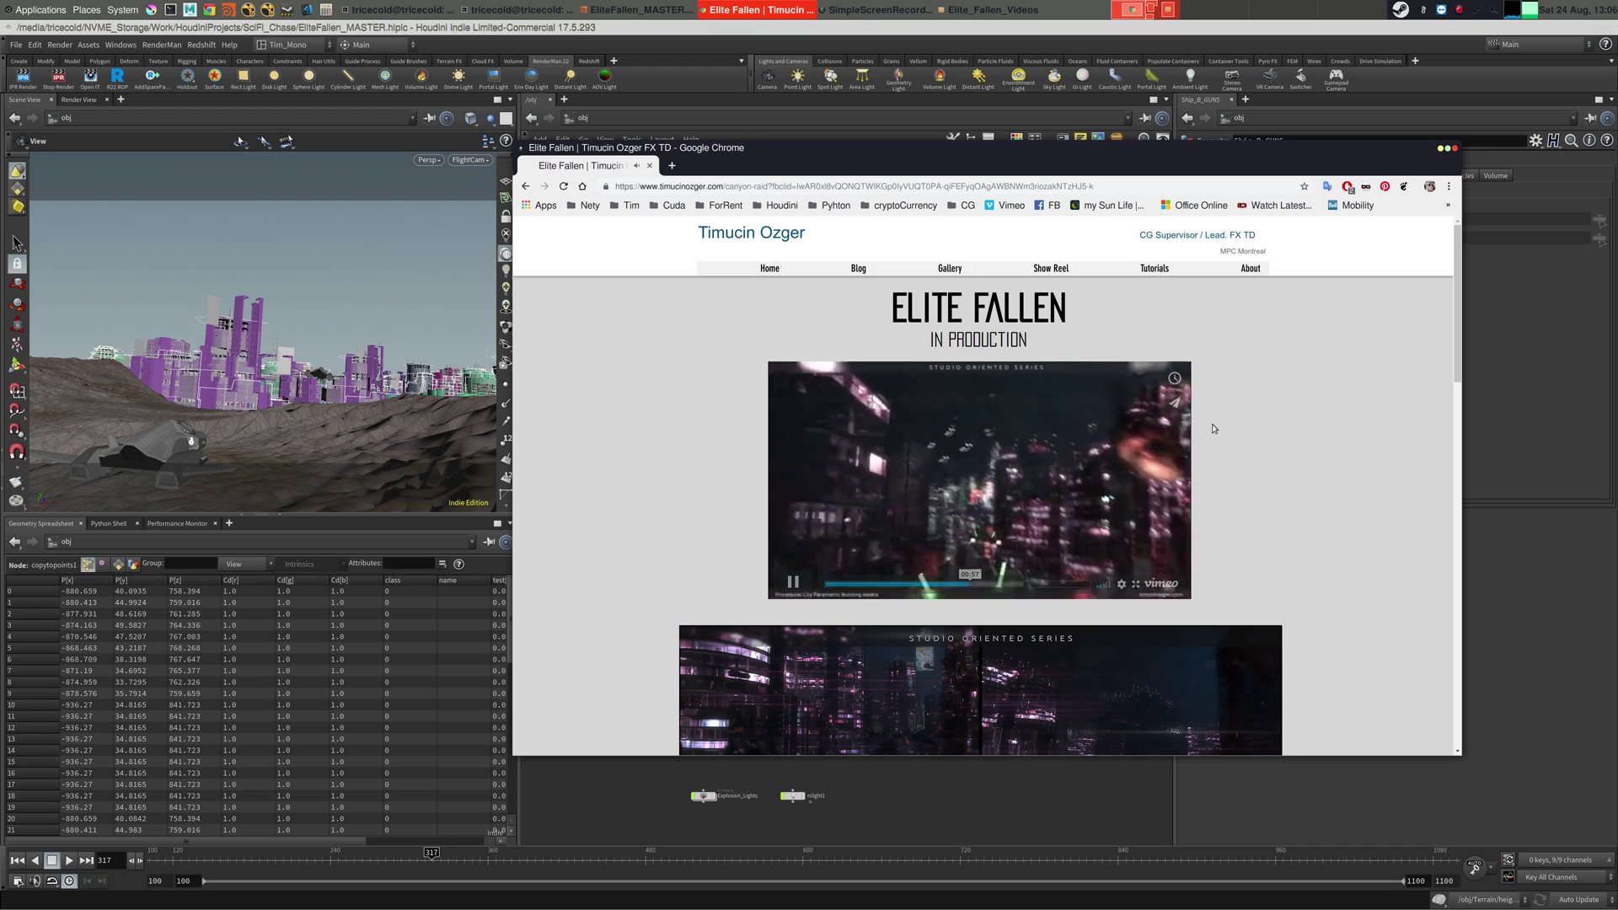
left_click(1005, 589)
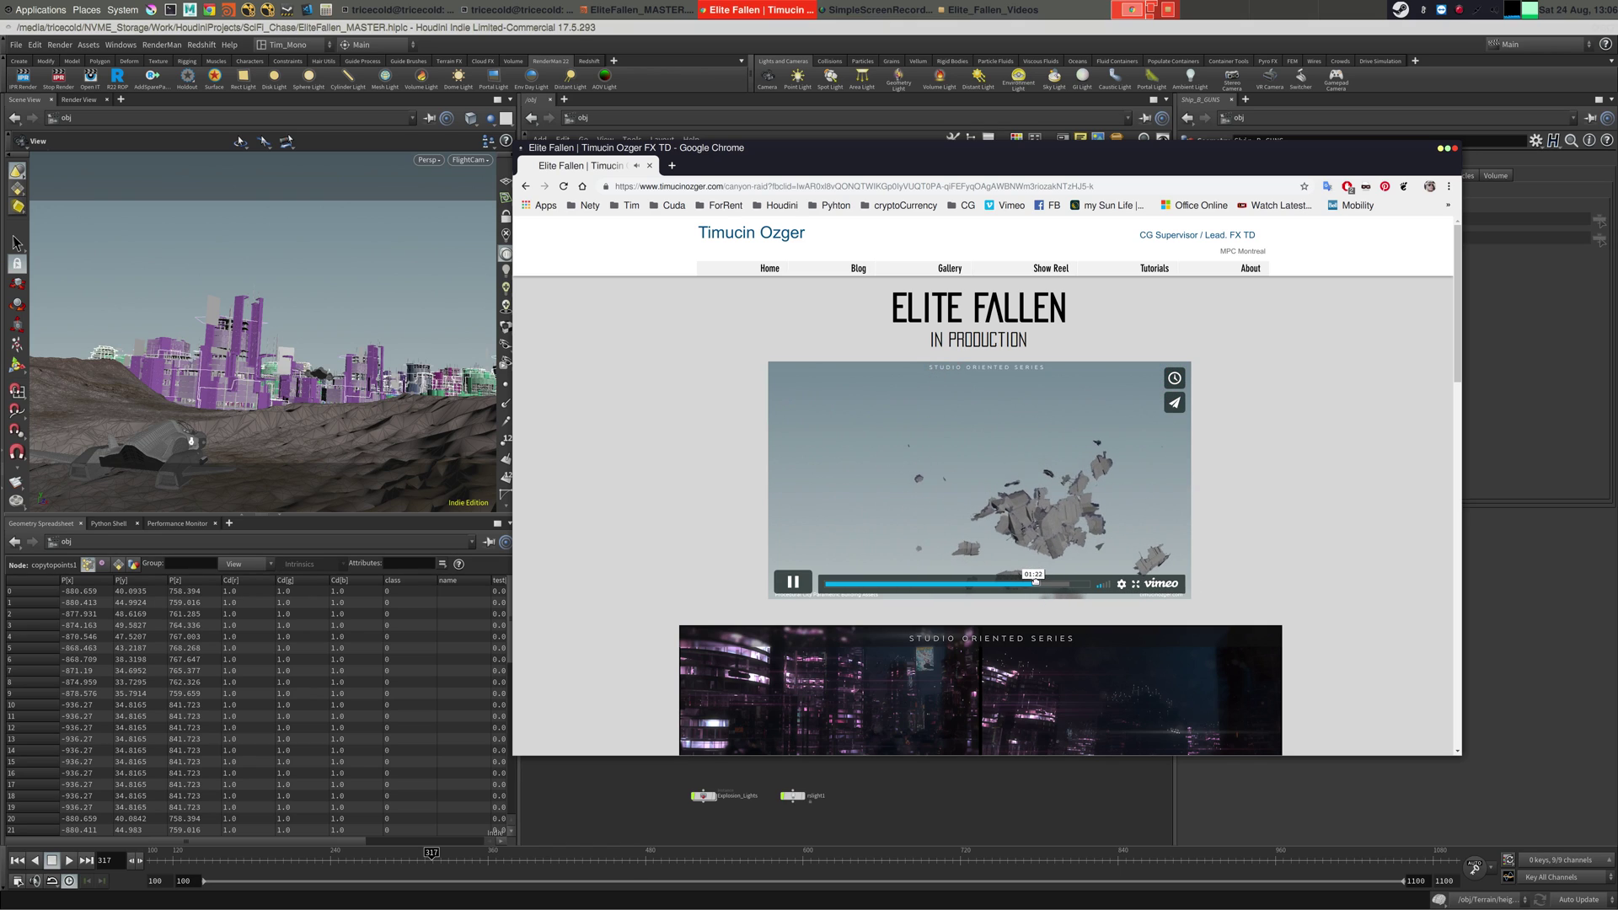
left_click(1044, 588)
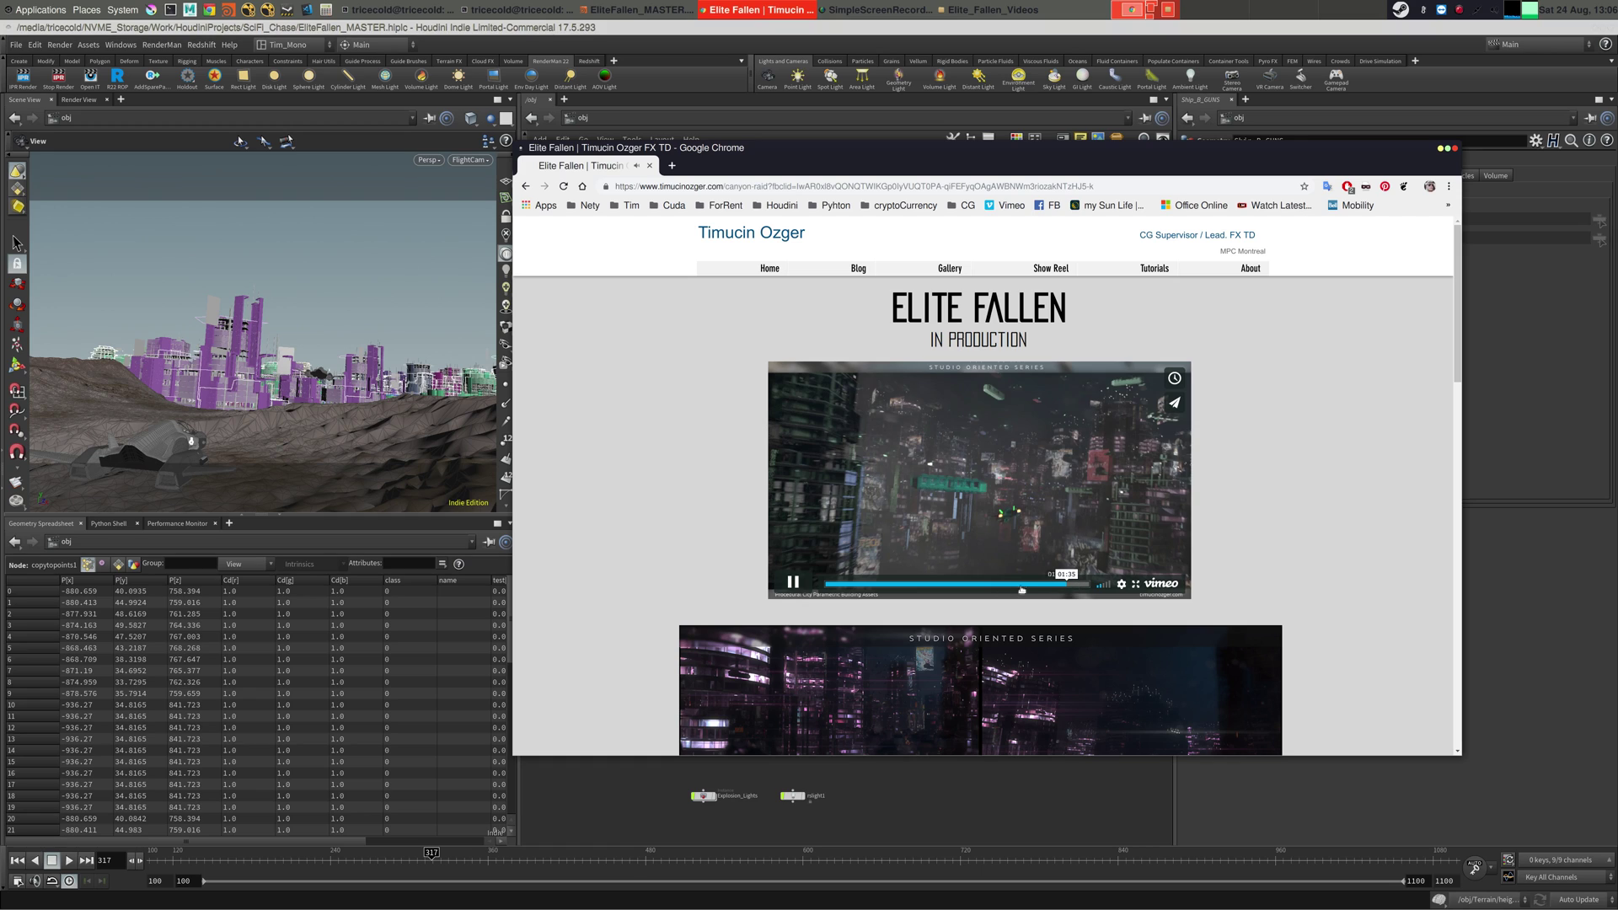
- Switch back to Houdini and look over the whole object network
left_click(1441, 149)
scroll(993, 592, "down", 5)
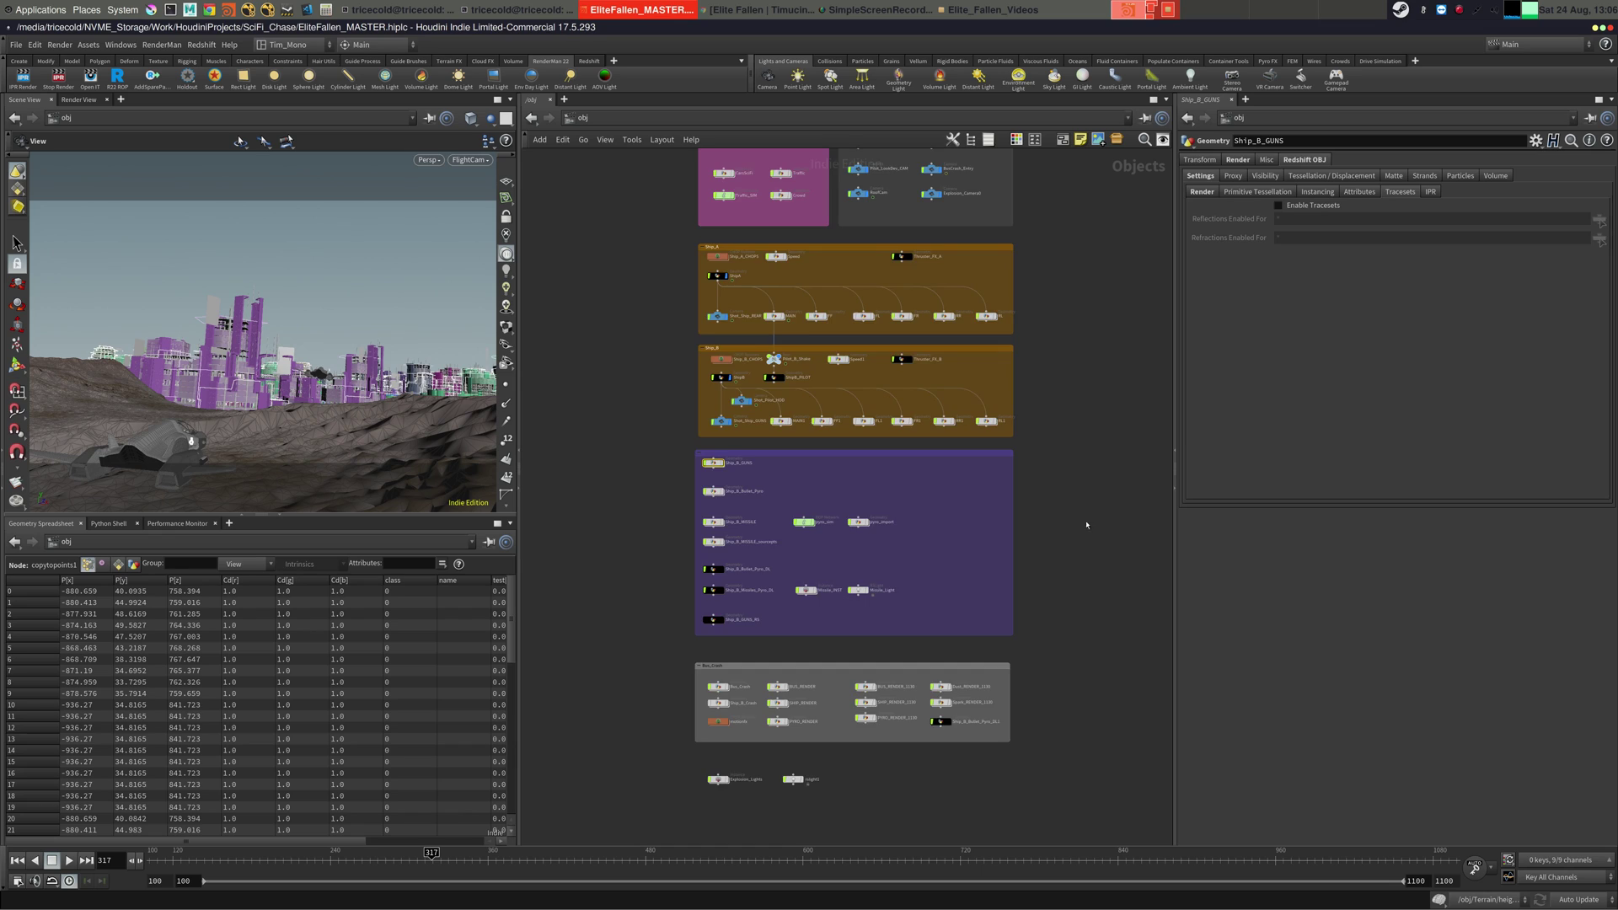
scroll(992, 592, "down", 5)
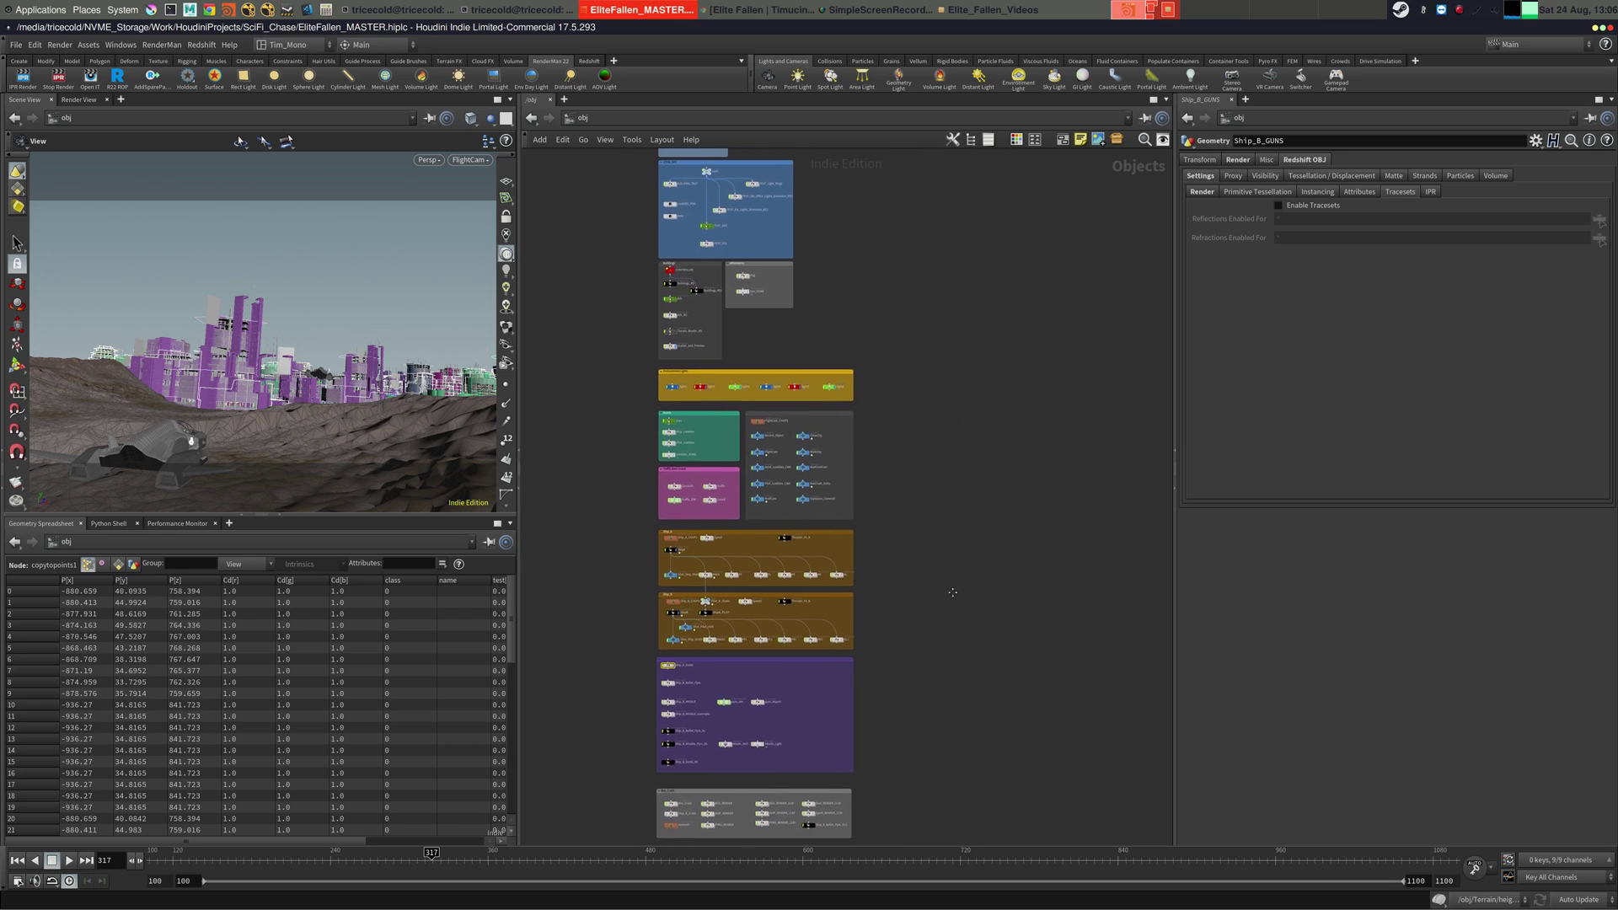
- Switch from the object network to the out network and look over its render nodes and green shot boxes
middle_click_drag(928, 591, 862, 565)
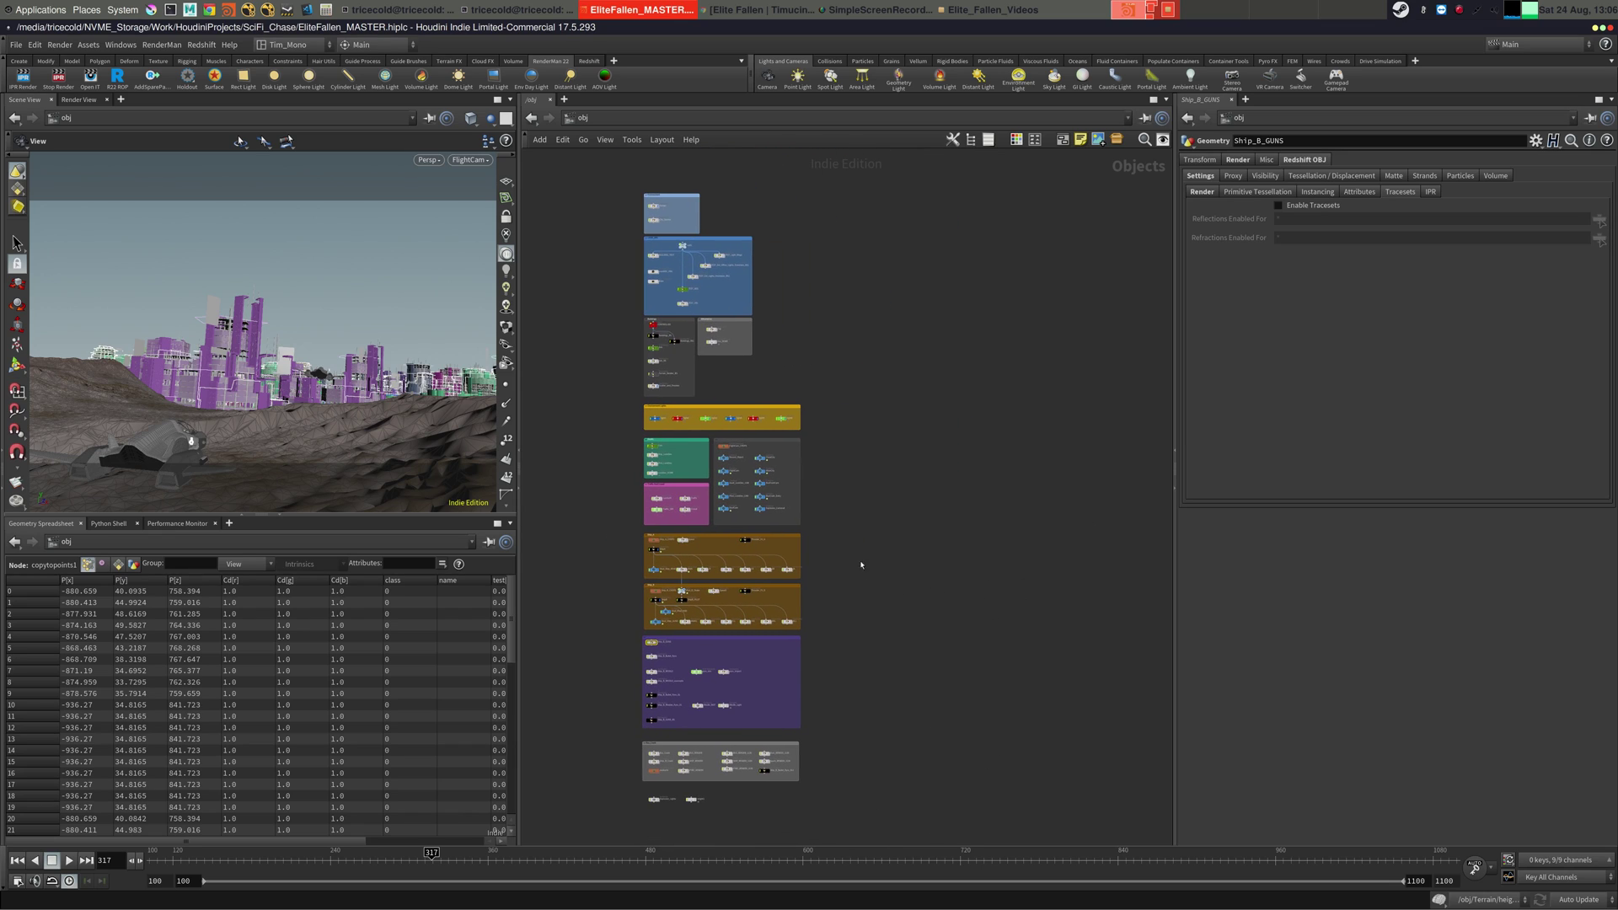
left_click(719, 120)
left_click(756, 193)
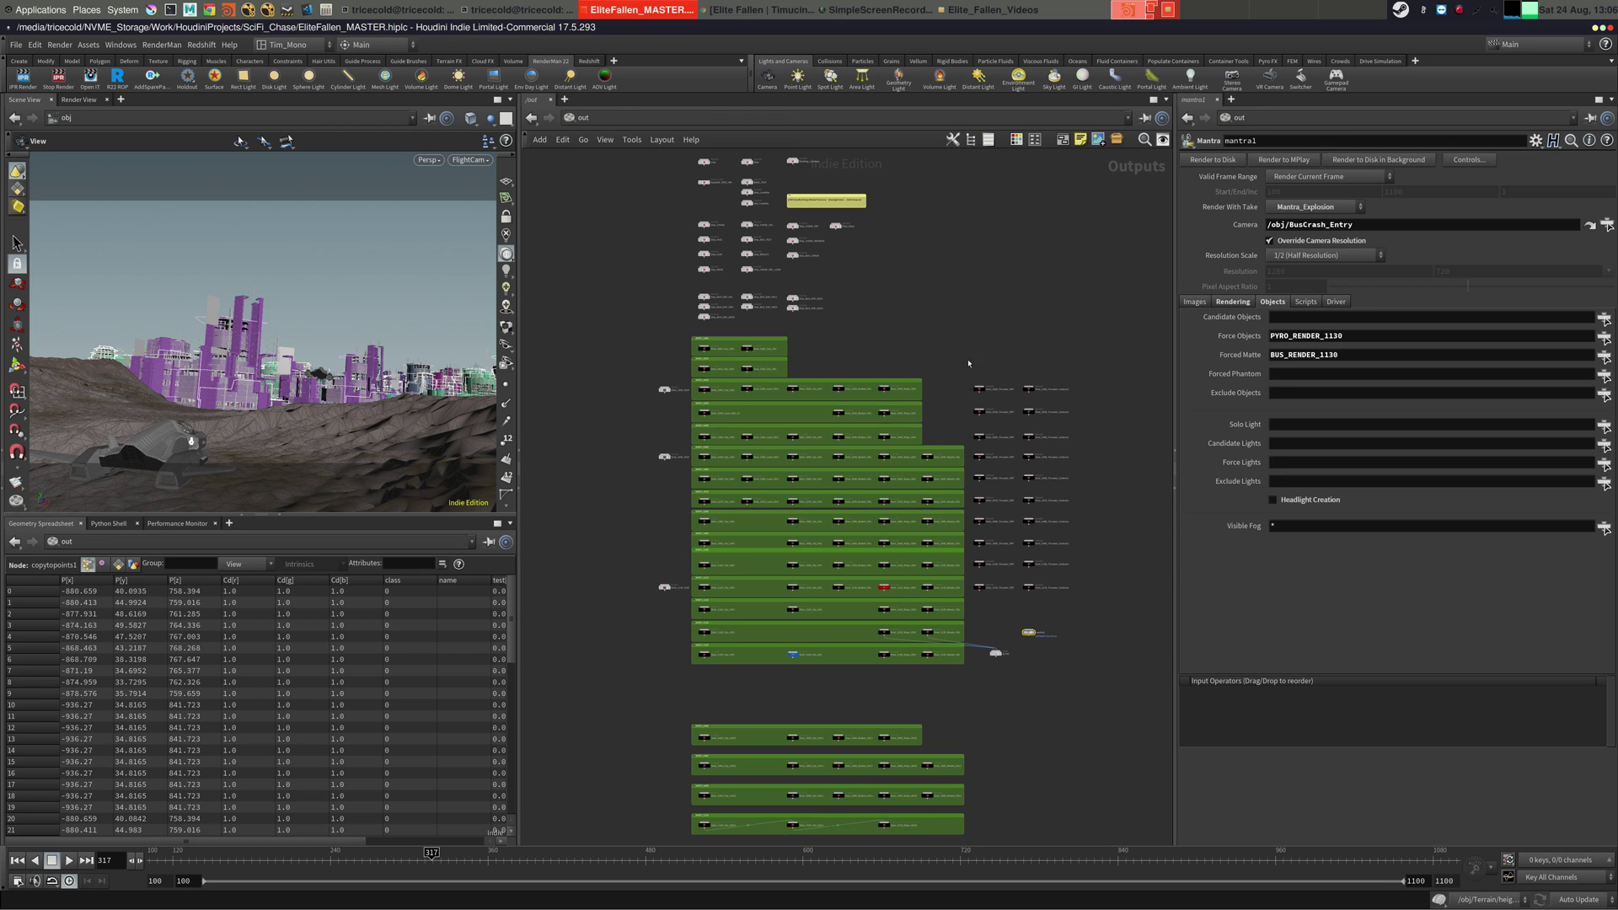
scroll(968, 363, "down", 3)
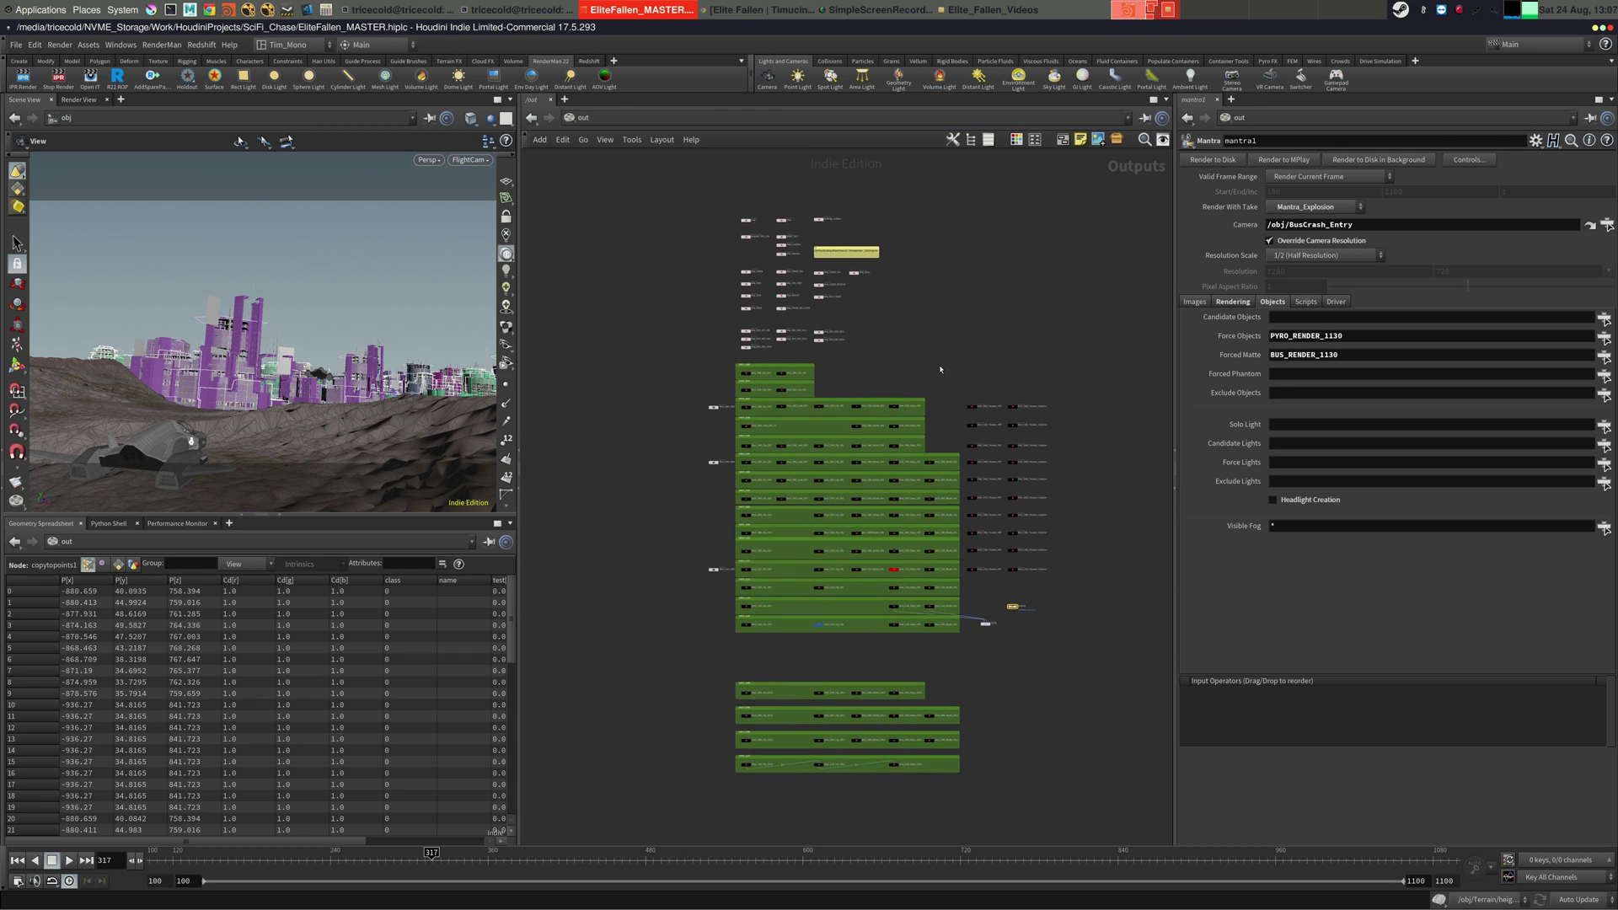
scroll(926, 368, "up", 3)
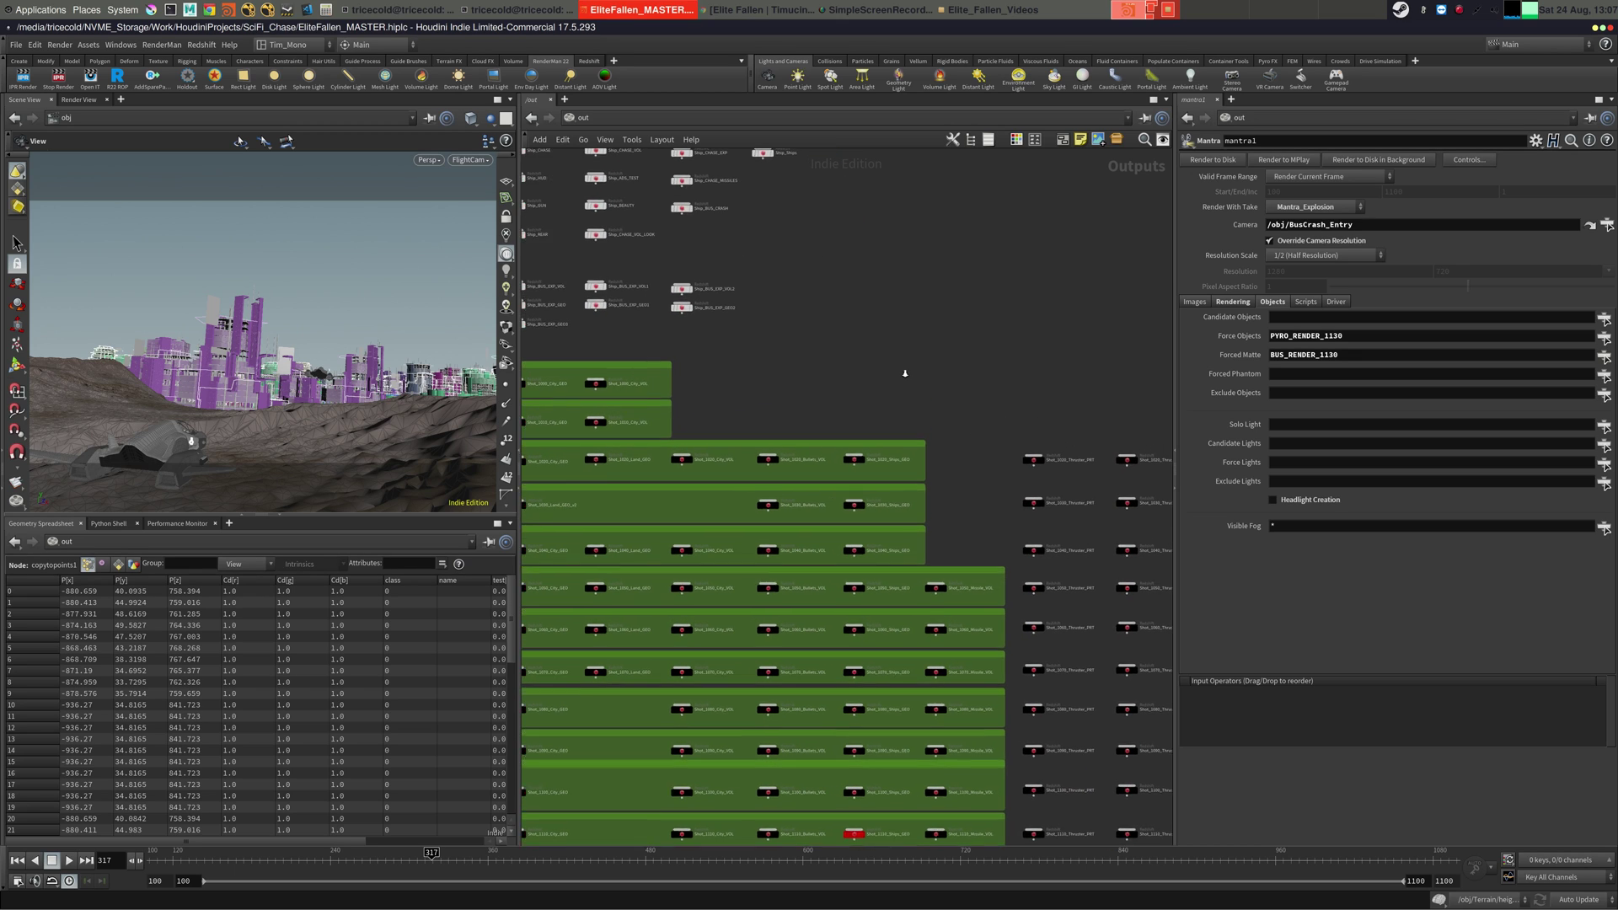
scroll(882, 375, "down", 3)
scroll(882, 375, "up", 3)
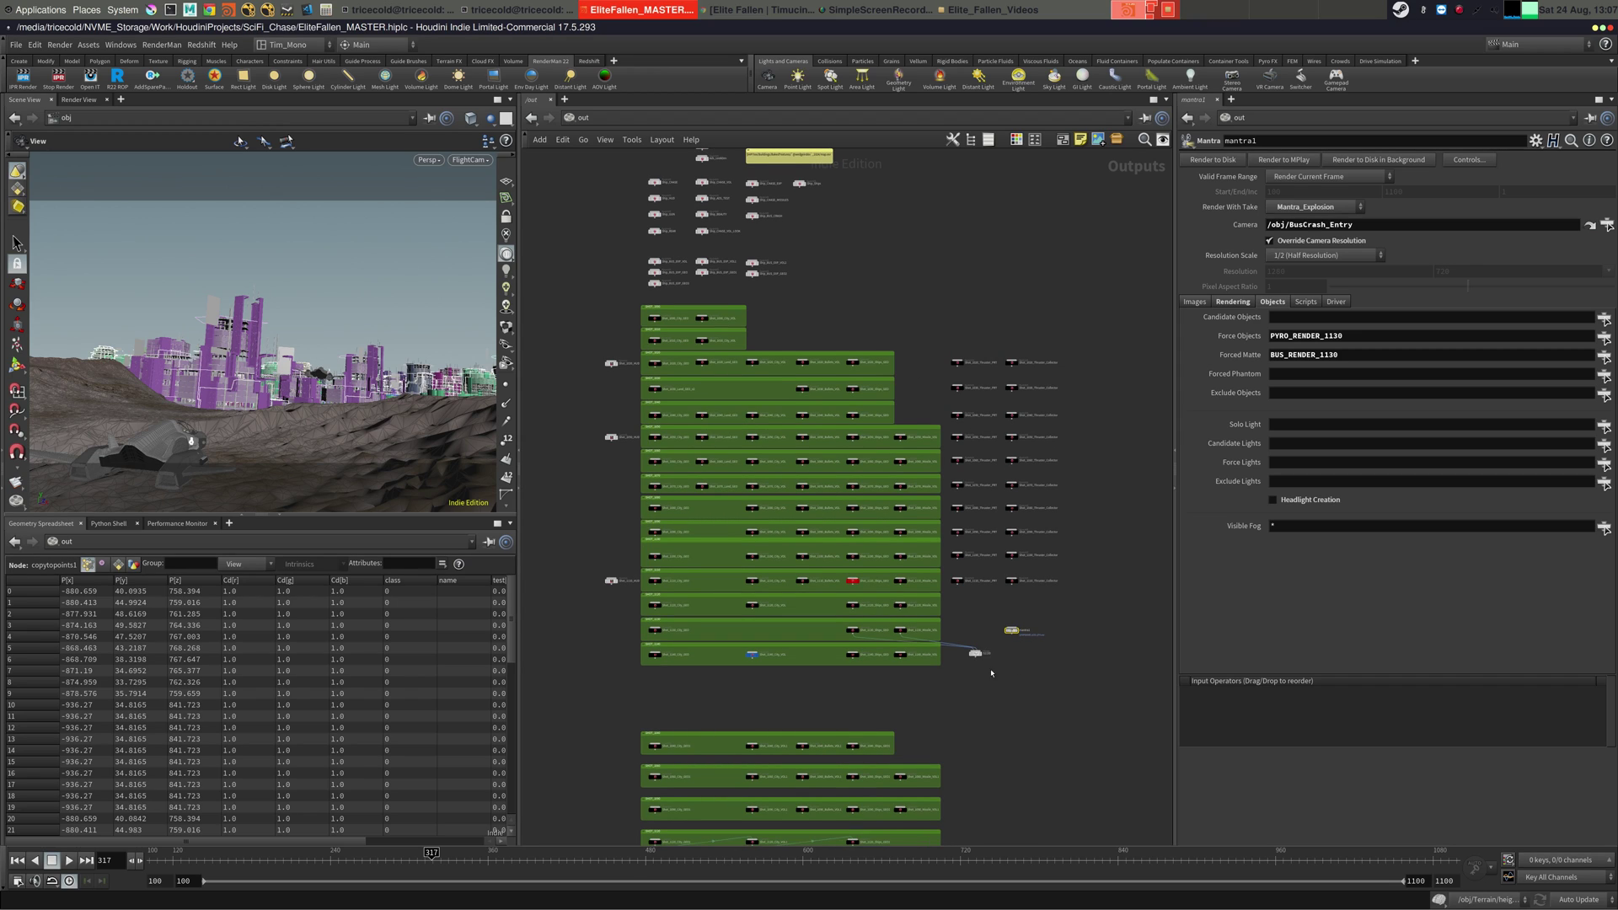
- Delete the output node beside mantra1 that is wired to the ship render nodes of the last shots
scroll(992, 674, "up", 2)
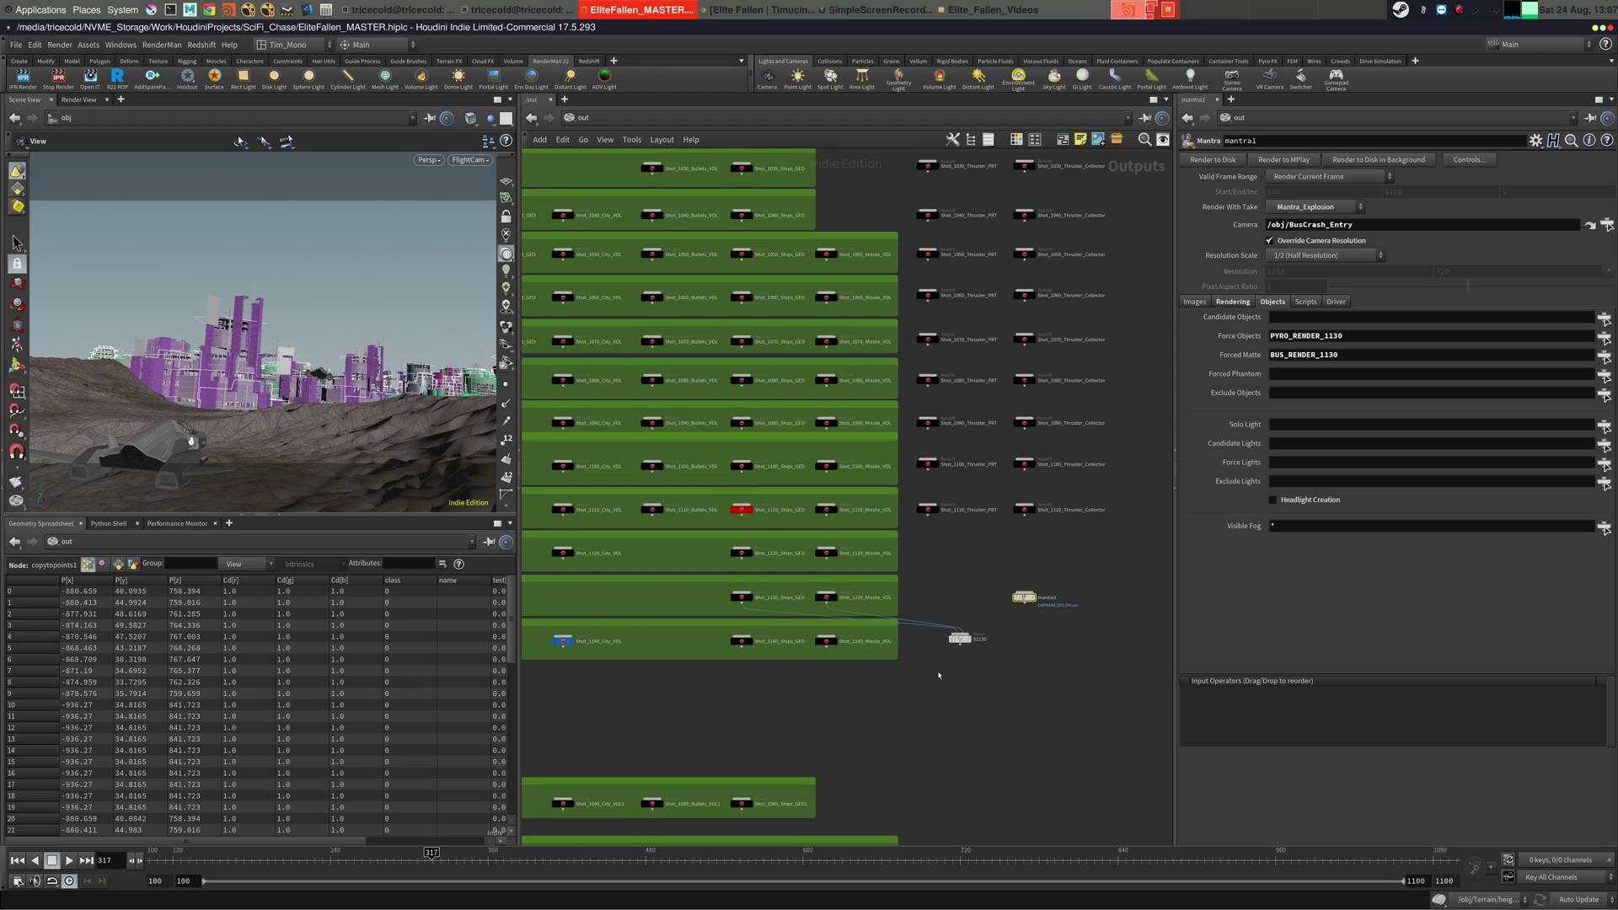
left_click(959, 638)
key("Delete")
- Shrink the SHOT_1100 network box from its upper edge to clear the overlap with the SHOT_1090 box
scroll(1085, 584, "up", 2)
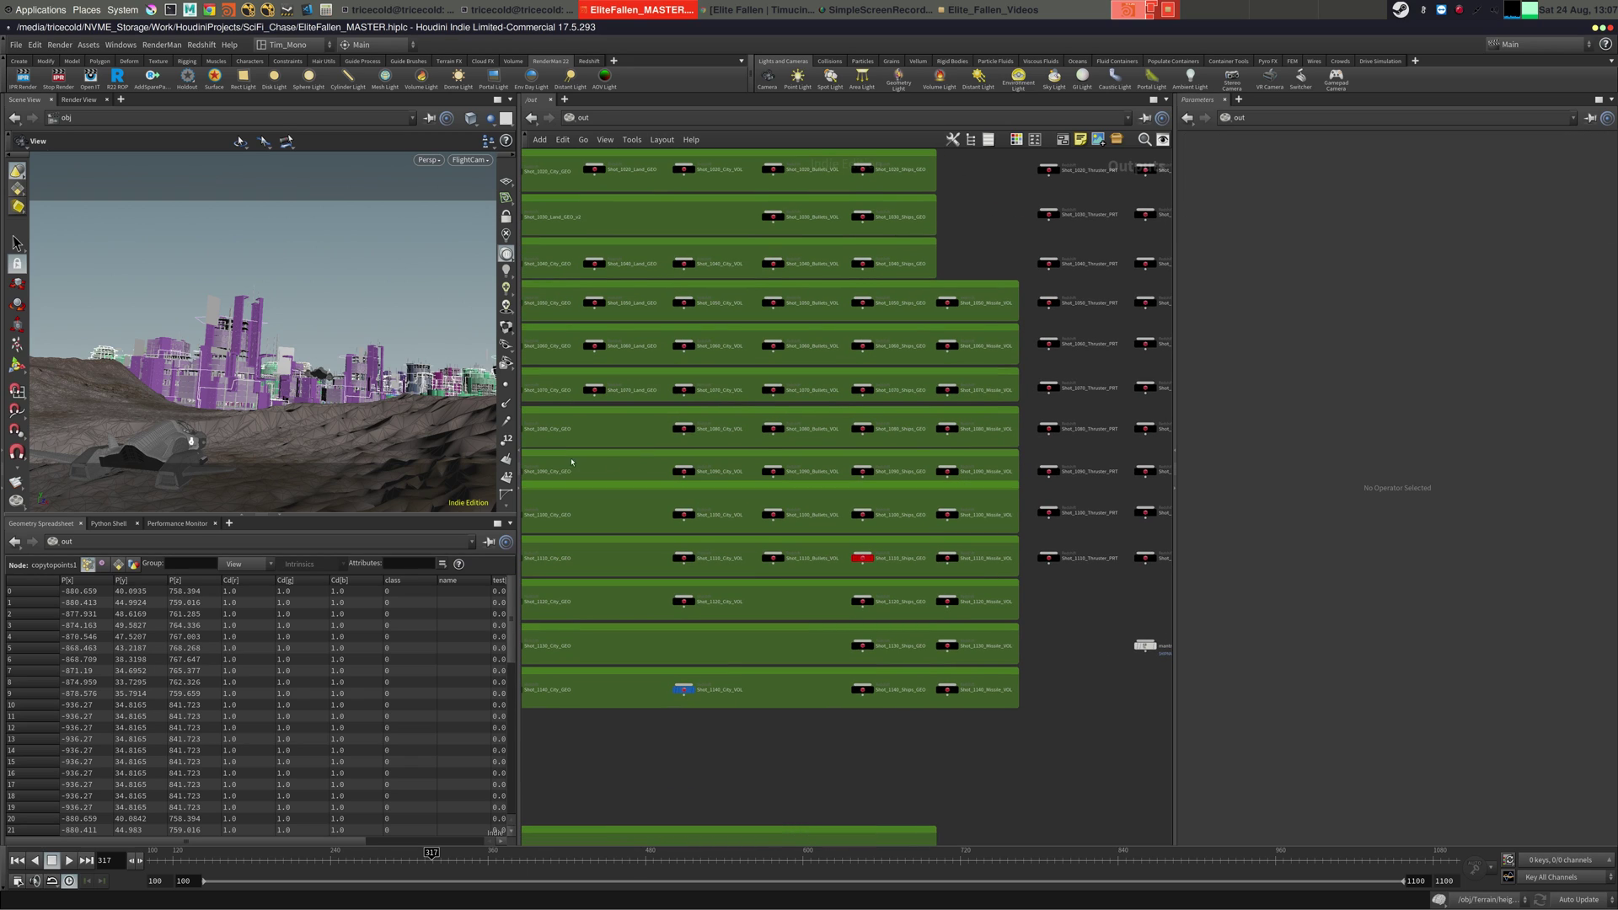
middle_click_drag(588, 502, 816, 504)
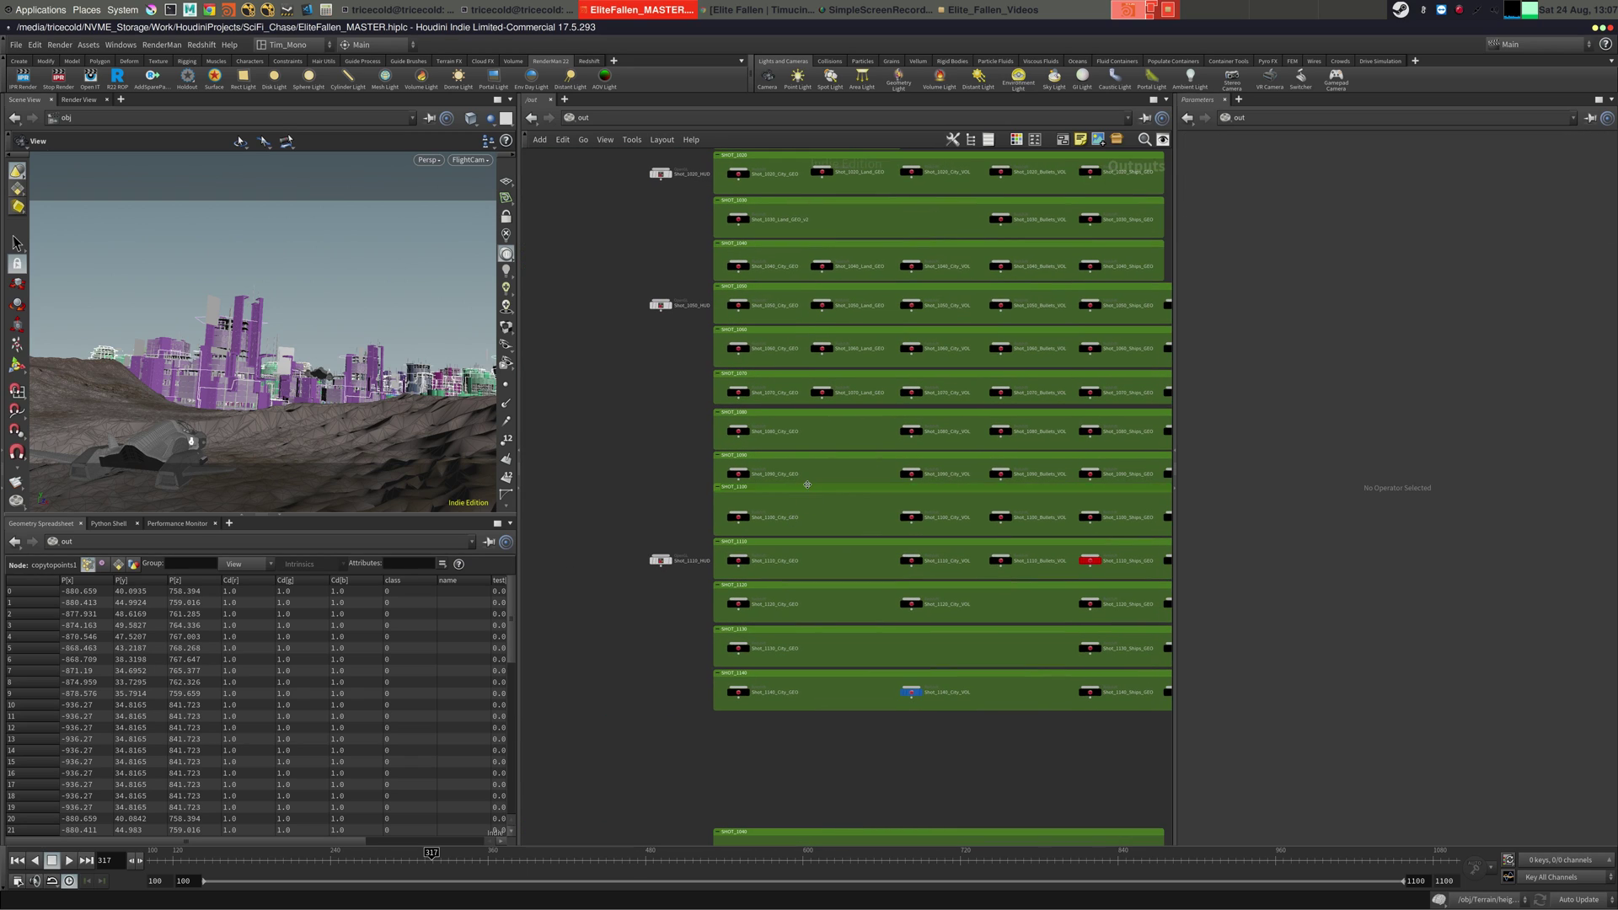
left_click_drag(801, 490, 815, 495)
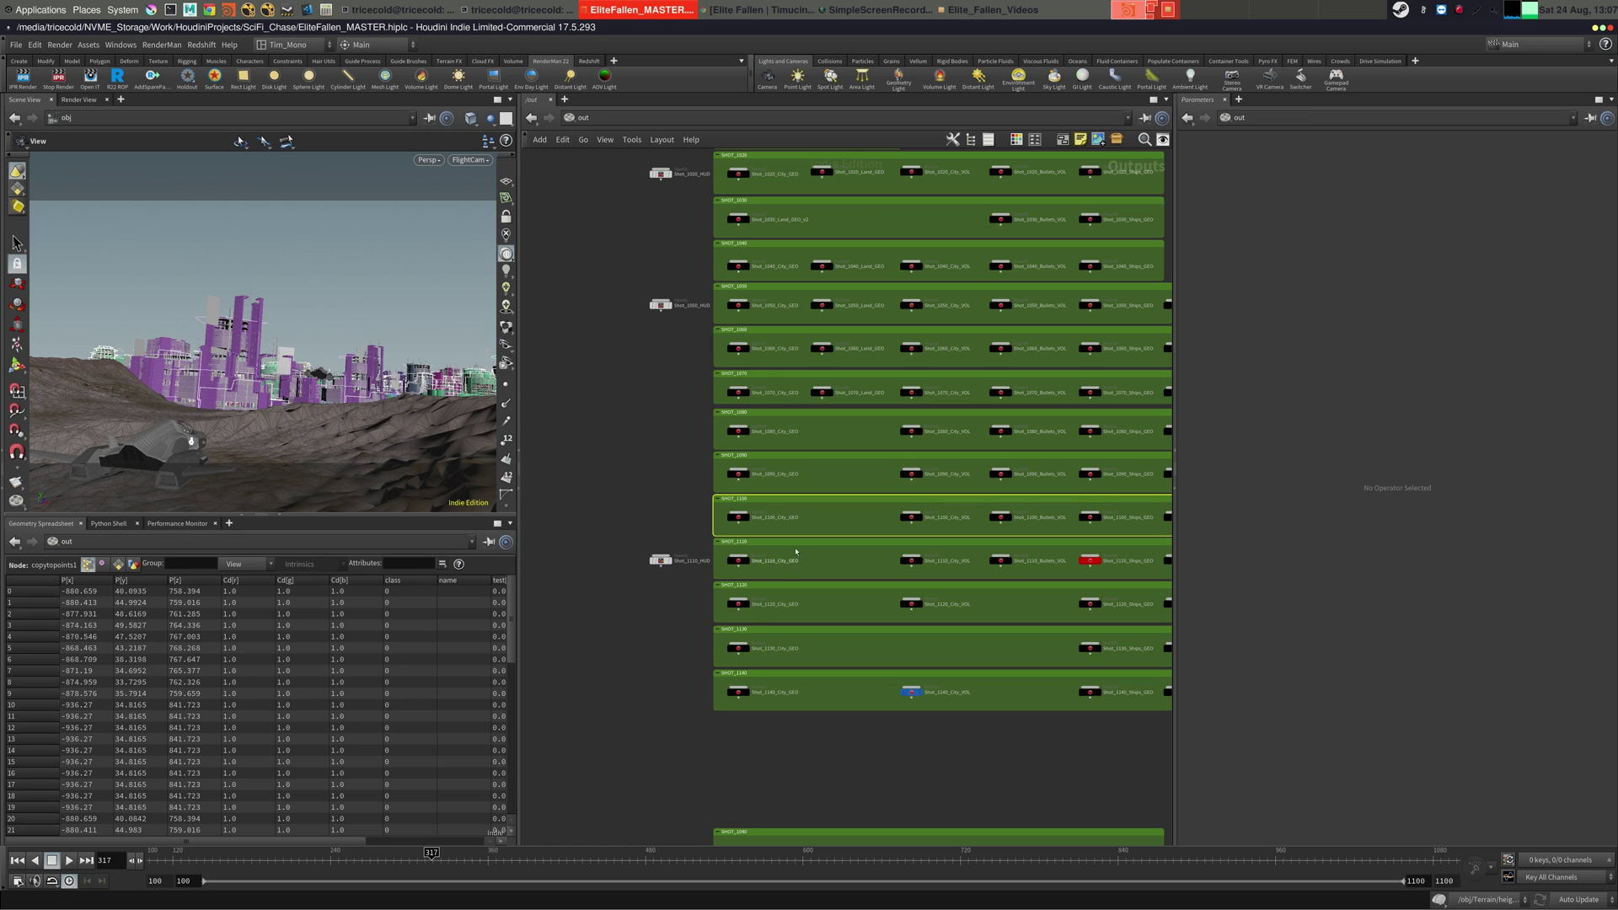
- Examine the out network's shot boxes from SHOT_1000 to SHOT_1140 and the surrounding render nodes
middle_click_drag(682, 225, 674, 412)
middle_click_drag(729, 271, 731, 286)
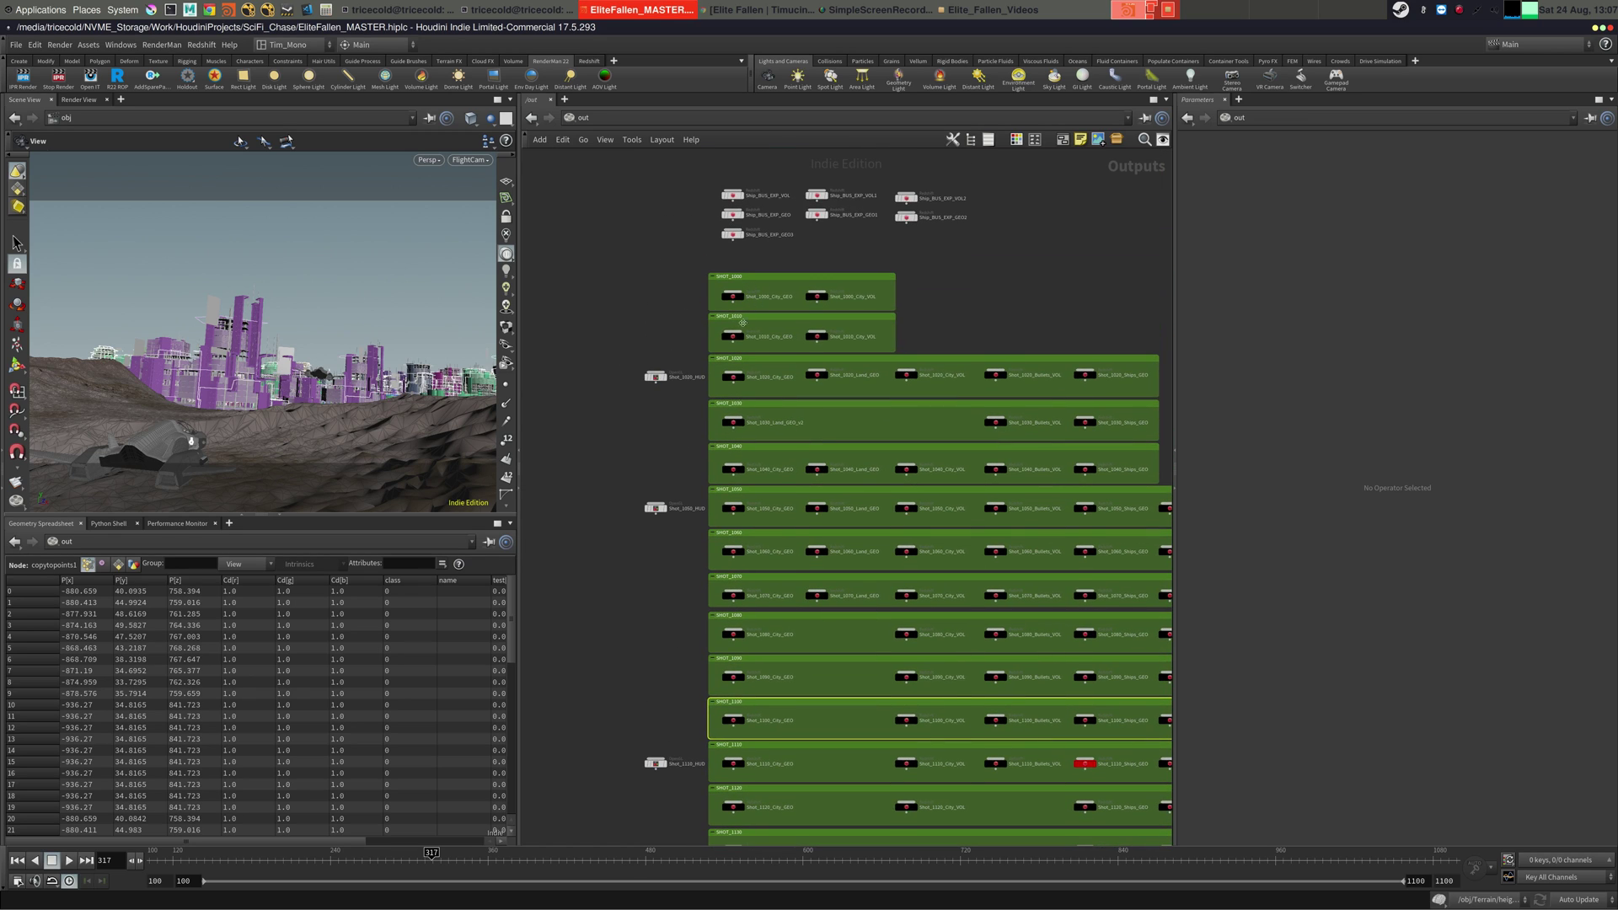
middle_click_drag(597, 550, 600, 406)
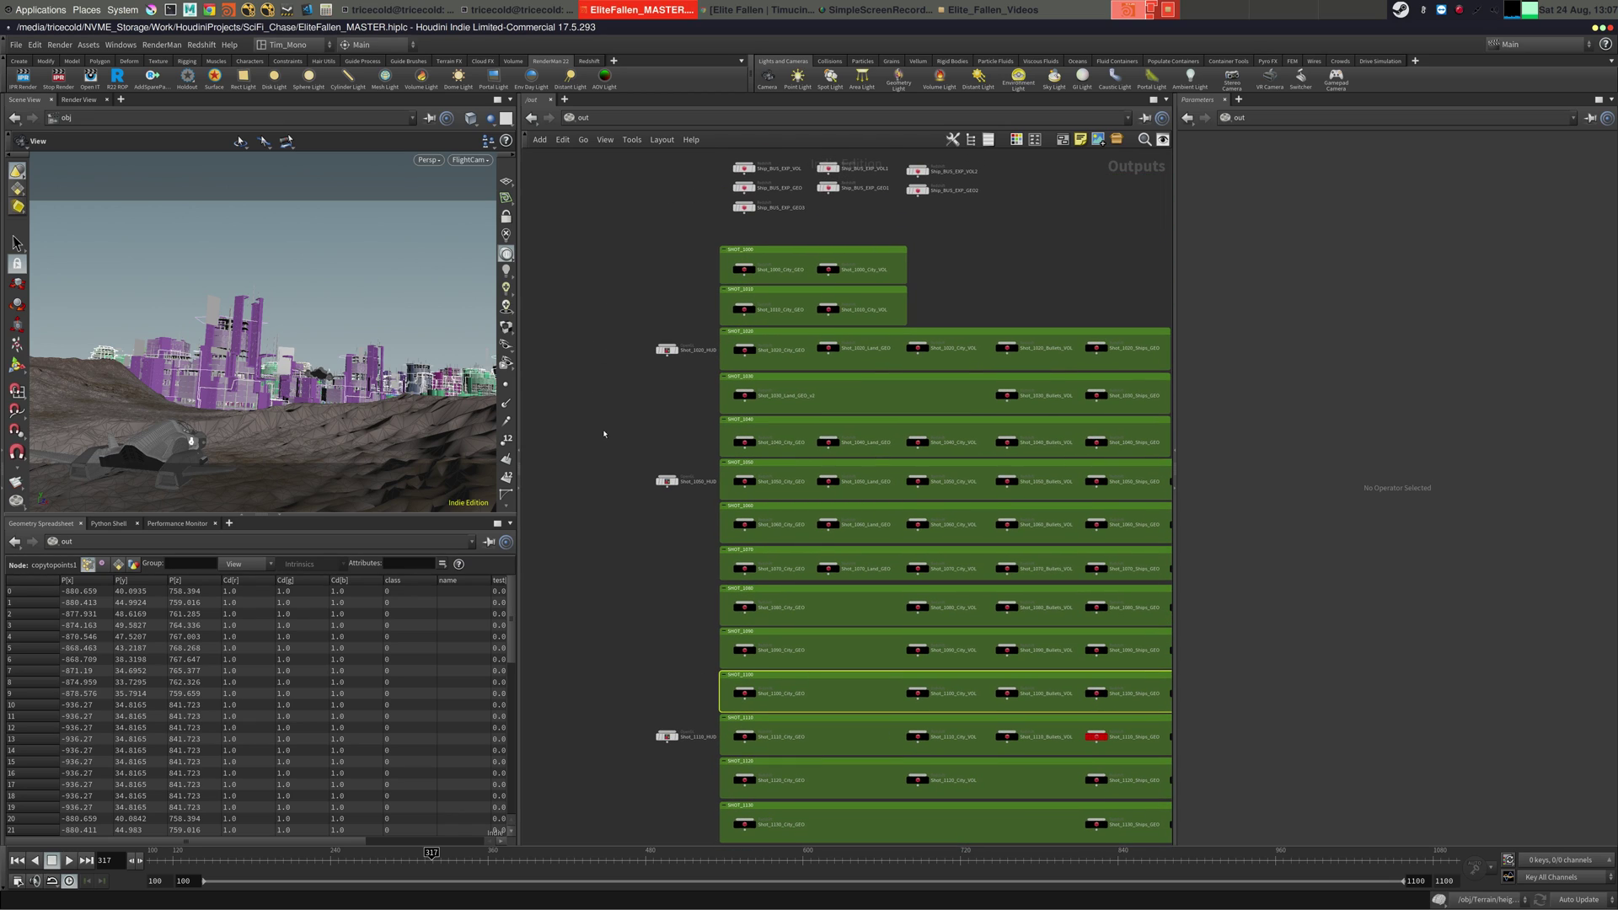
middle_click_drag(594, 508, 605, 444)
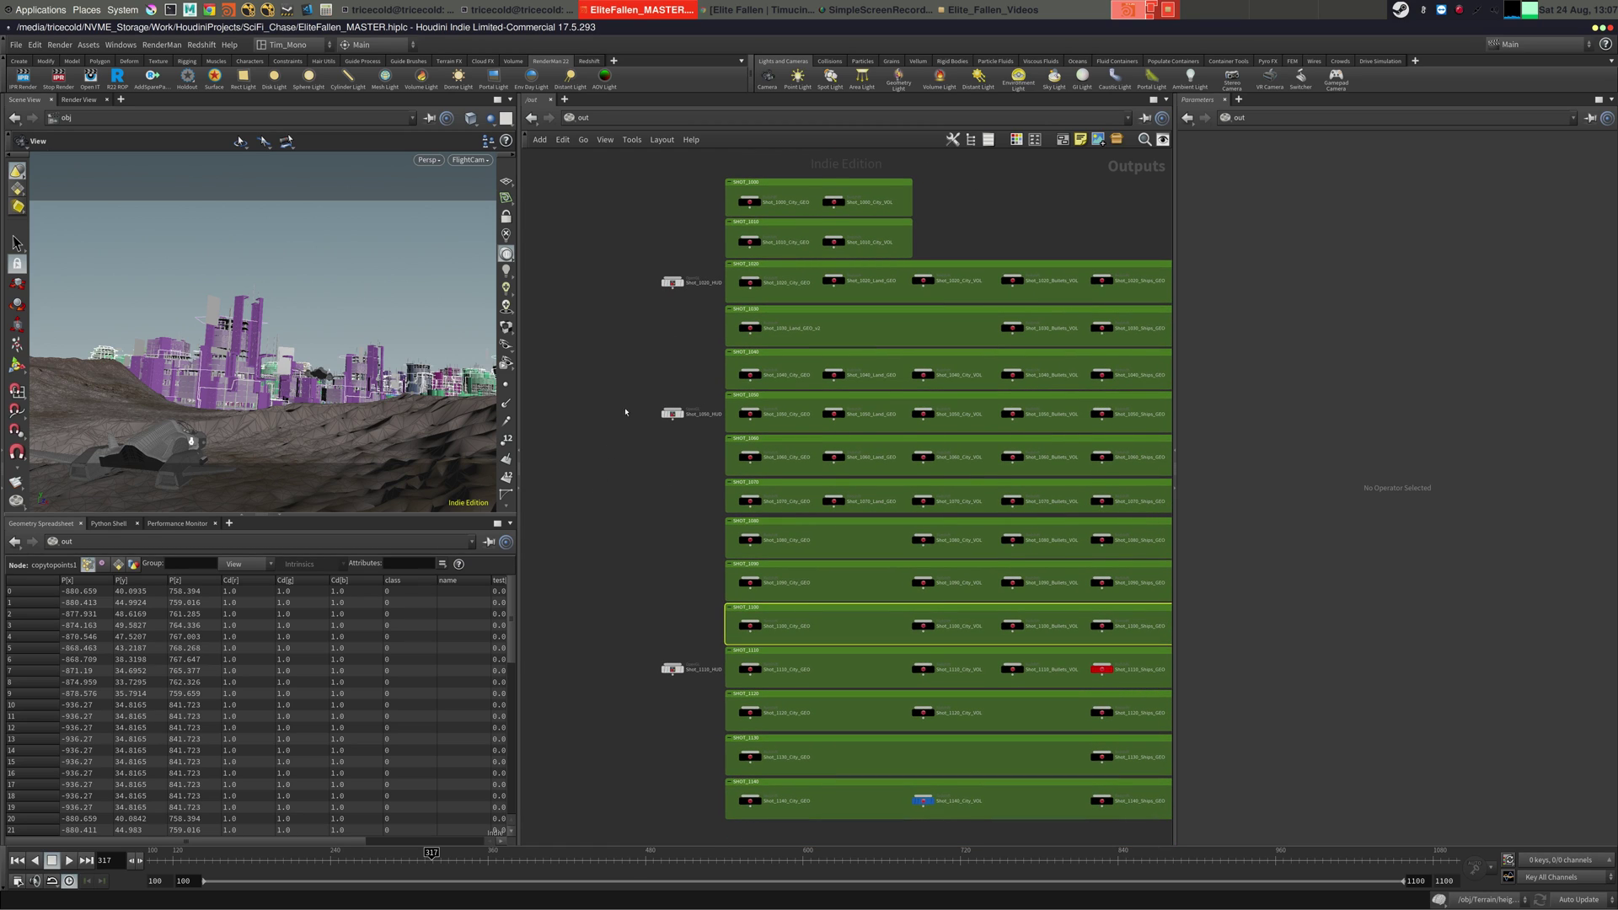
scroll(624, 413, "down", 3)
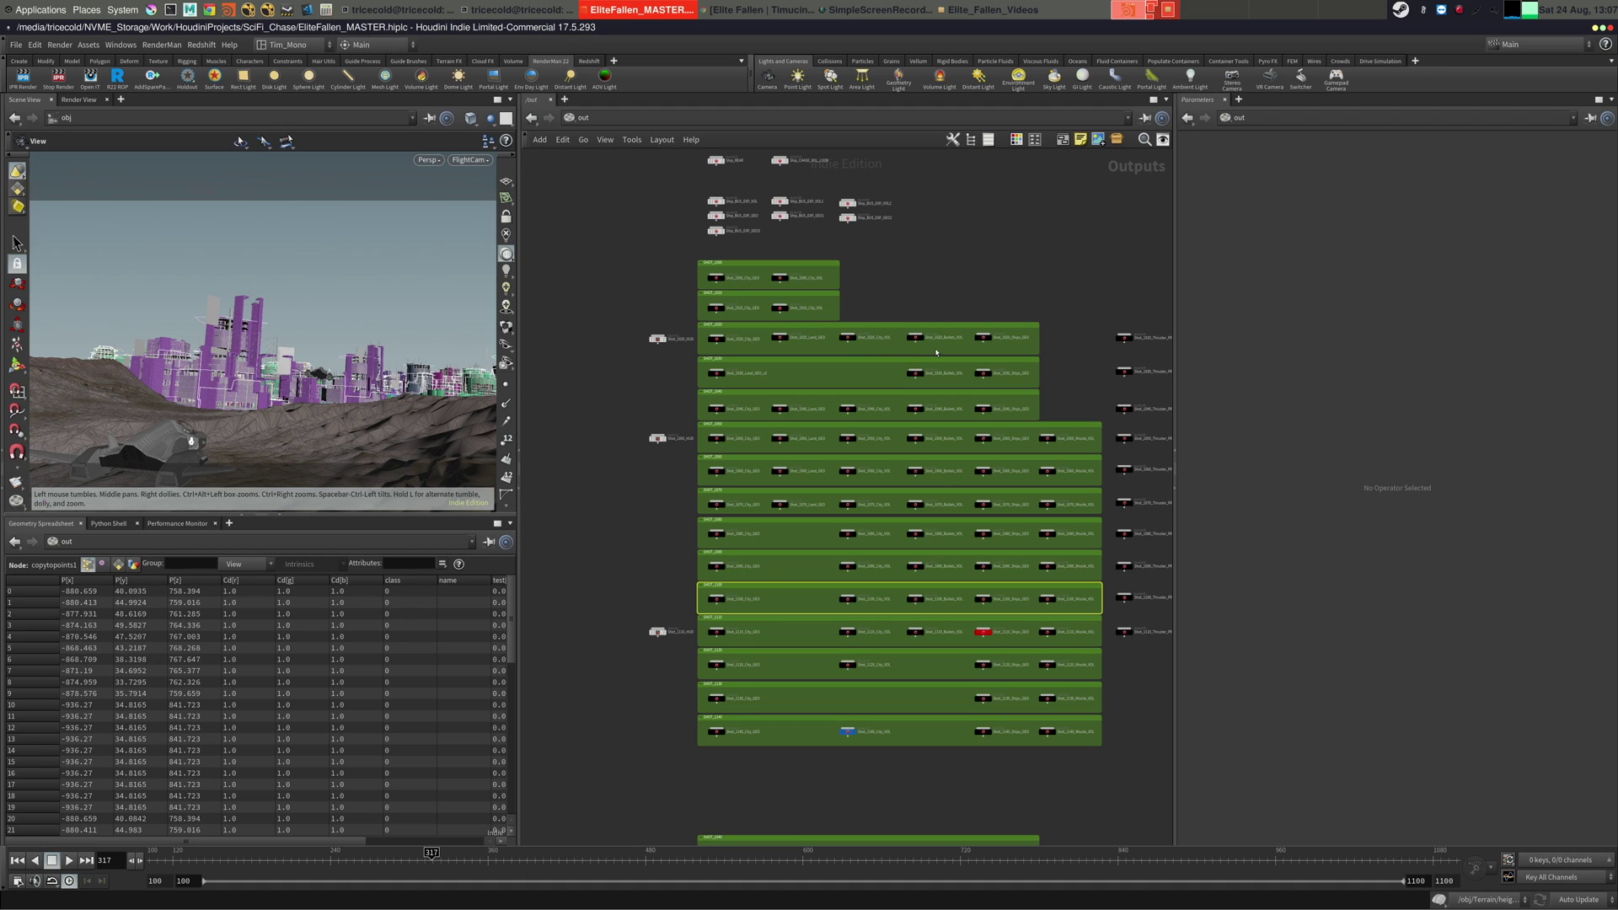
middle_click_drag(657, 276, 607, 325)
scroll(625, 326, "down", 2)
scroll(1022, 279, "down", 2)
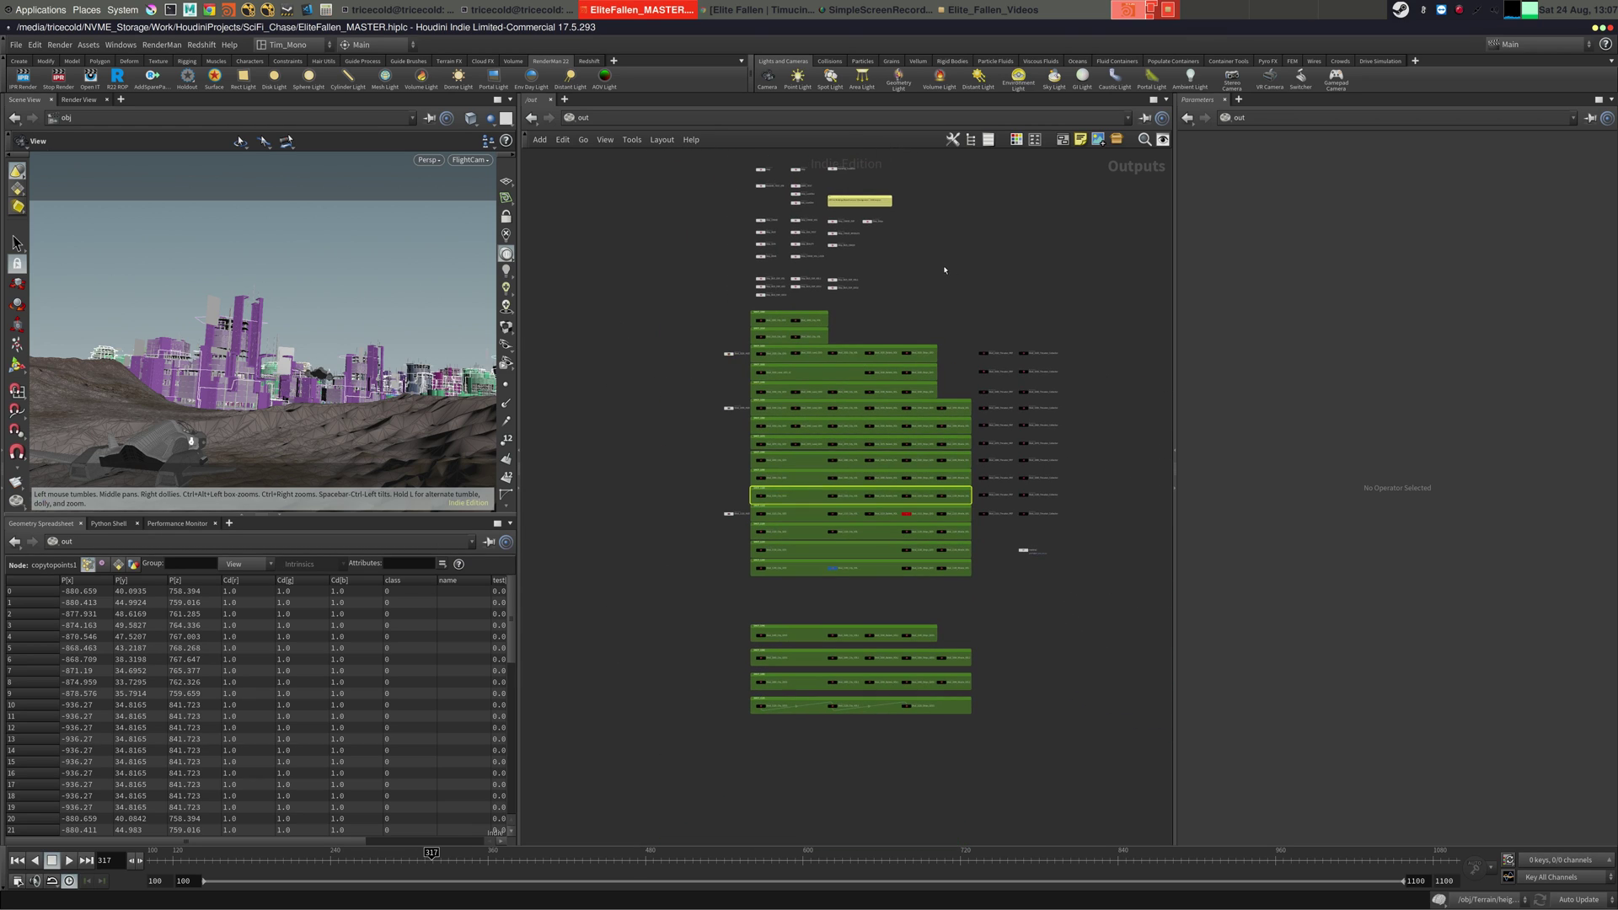
- Return to the object network and bring the Environment and LOOK_DEV boxes into view
left_click(601, 122)
left_click(628, 180)
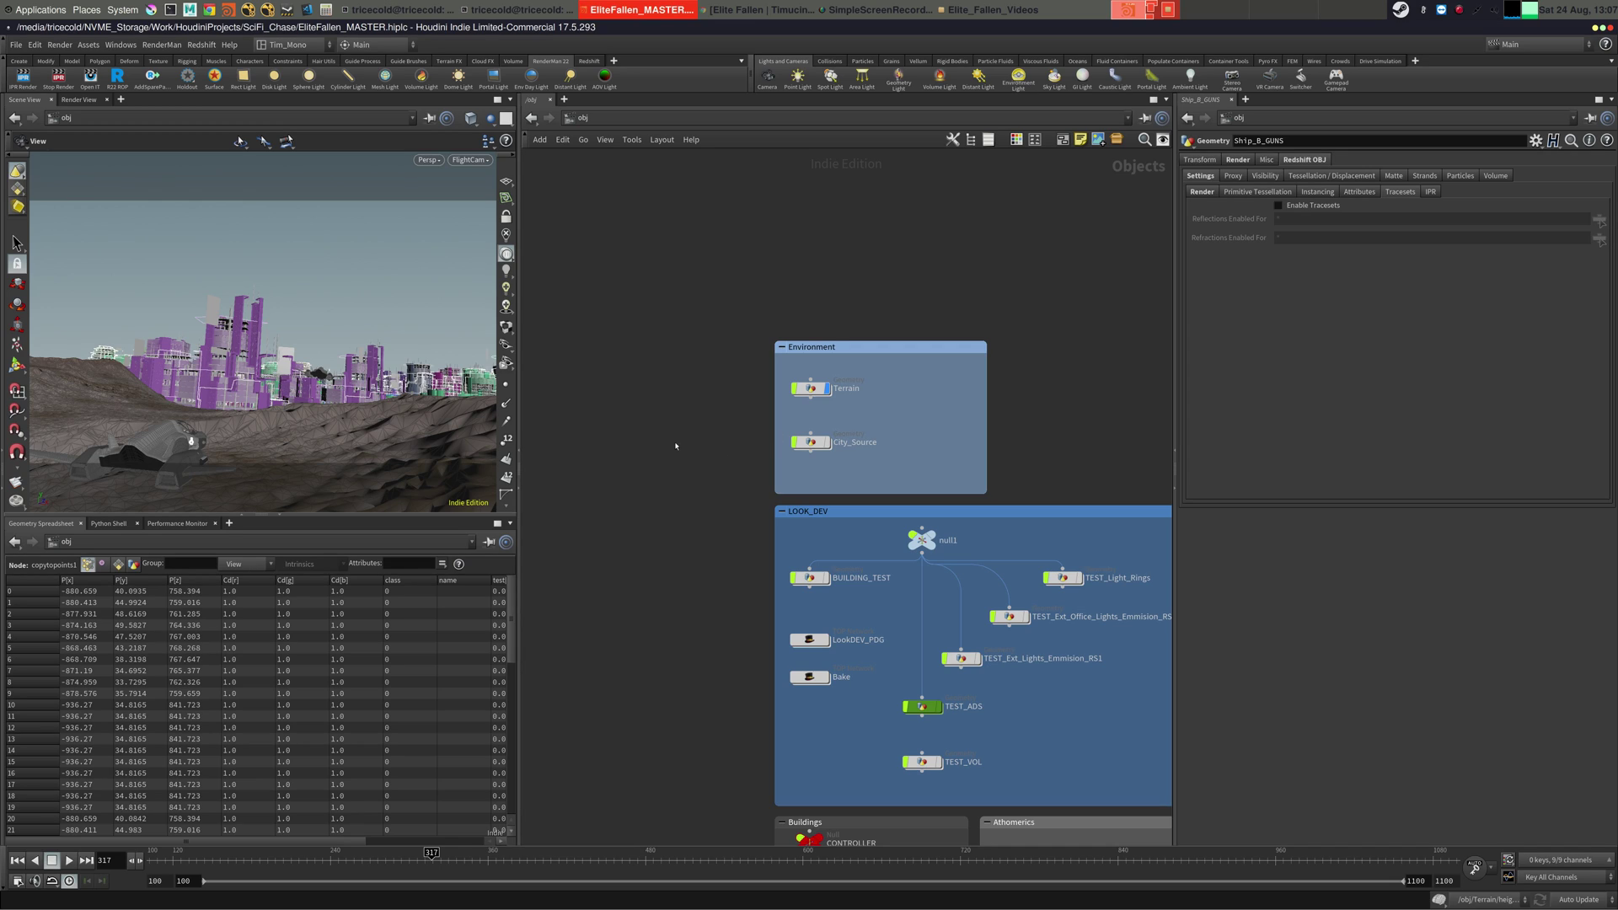
middle_click_drag(675, 447, 592, 443)
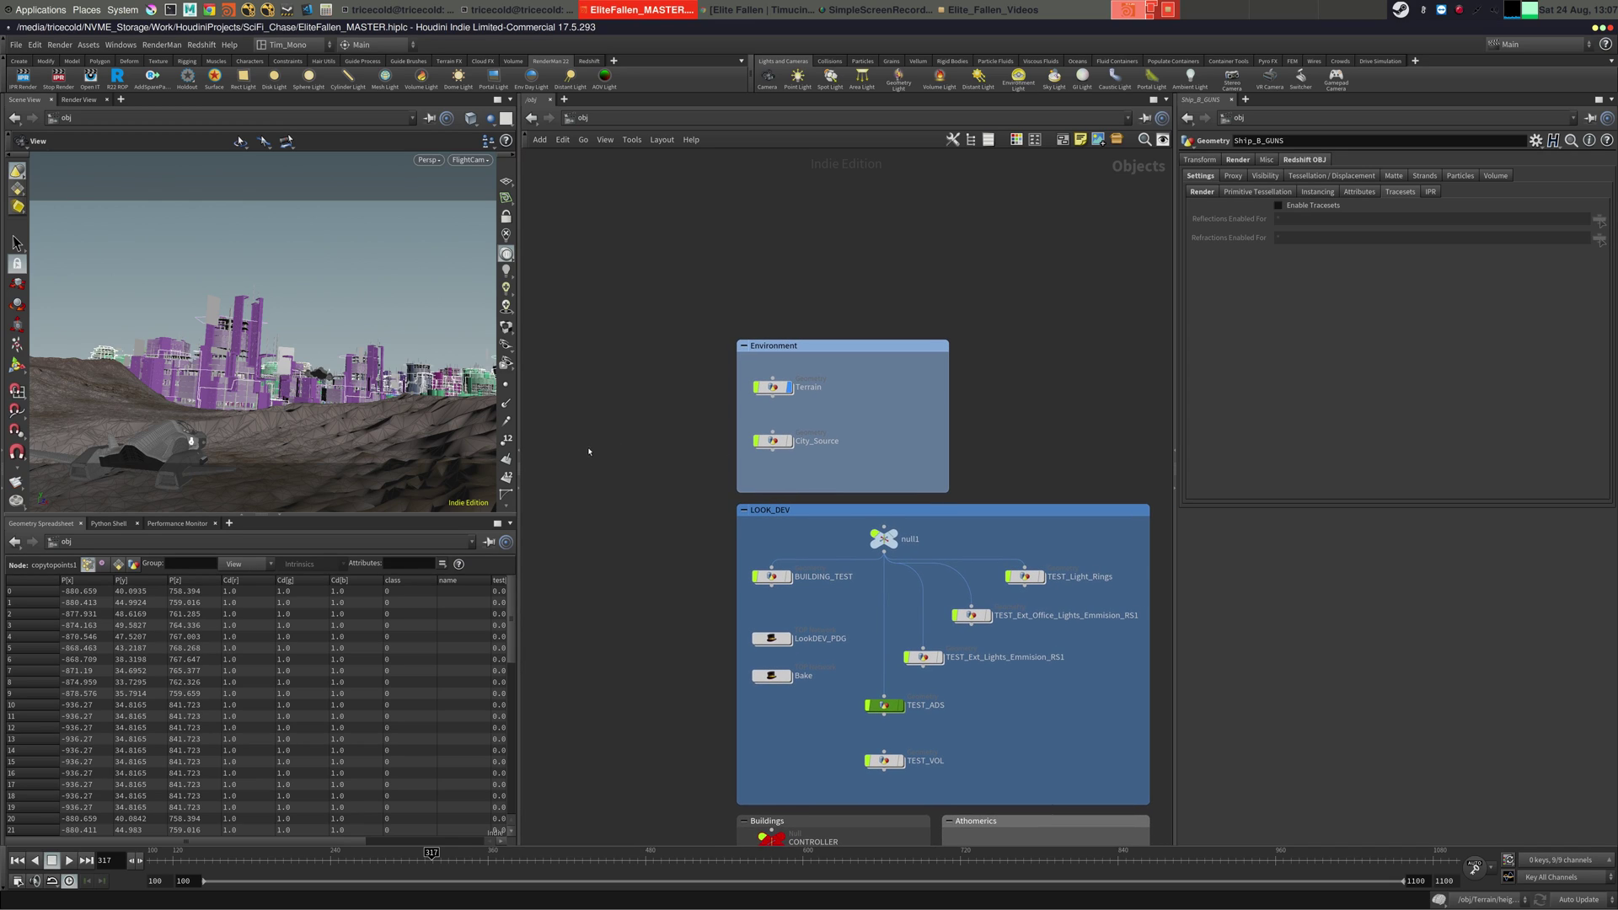